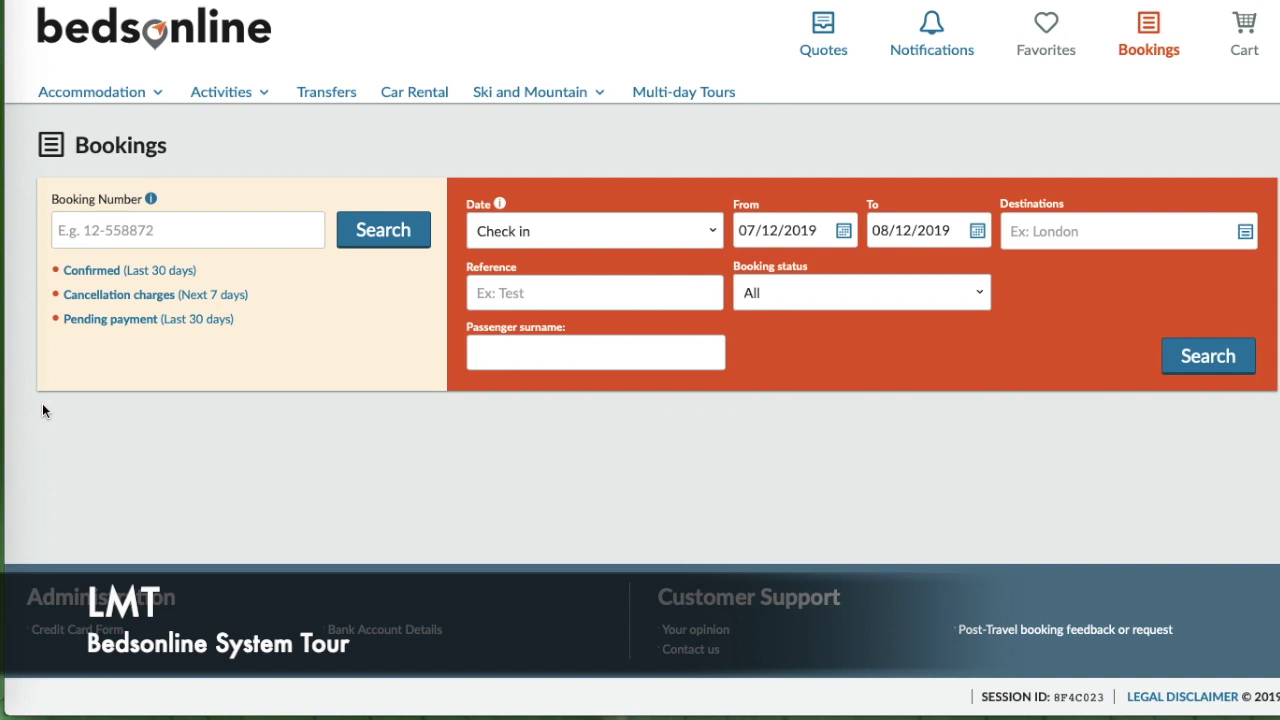
- Open the availability search for accommodation
{"action": "mouse_move", "coordinate": [116, 91]}
{"action": "mouse_move", "coordinate": [246, 95]}
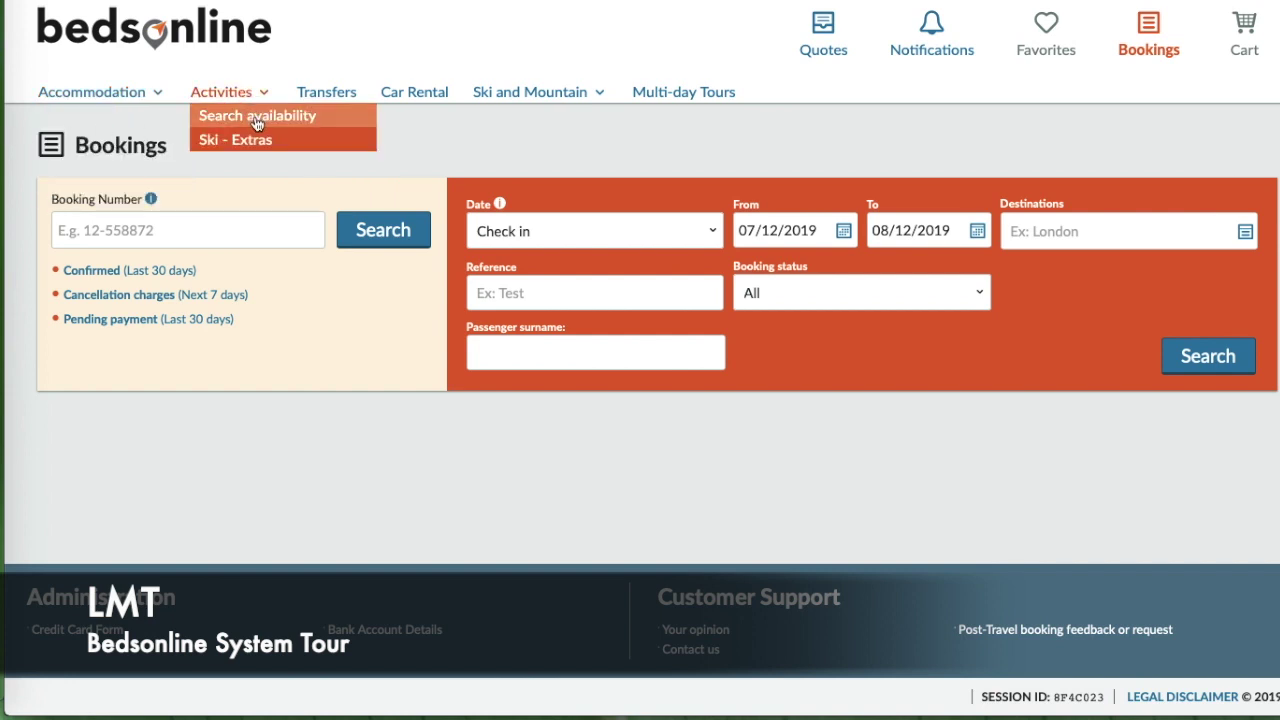
{"action": "left_click", "coordinate": [120, 232]}
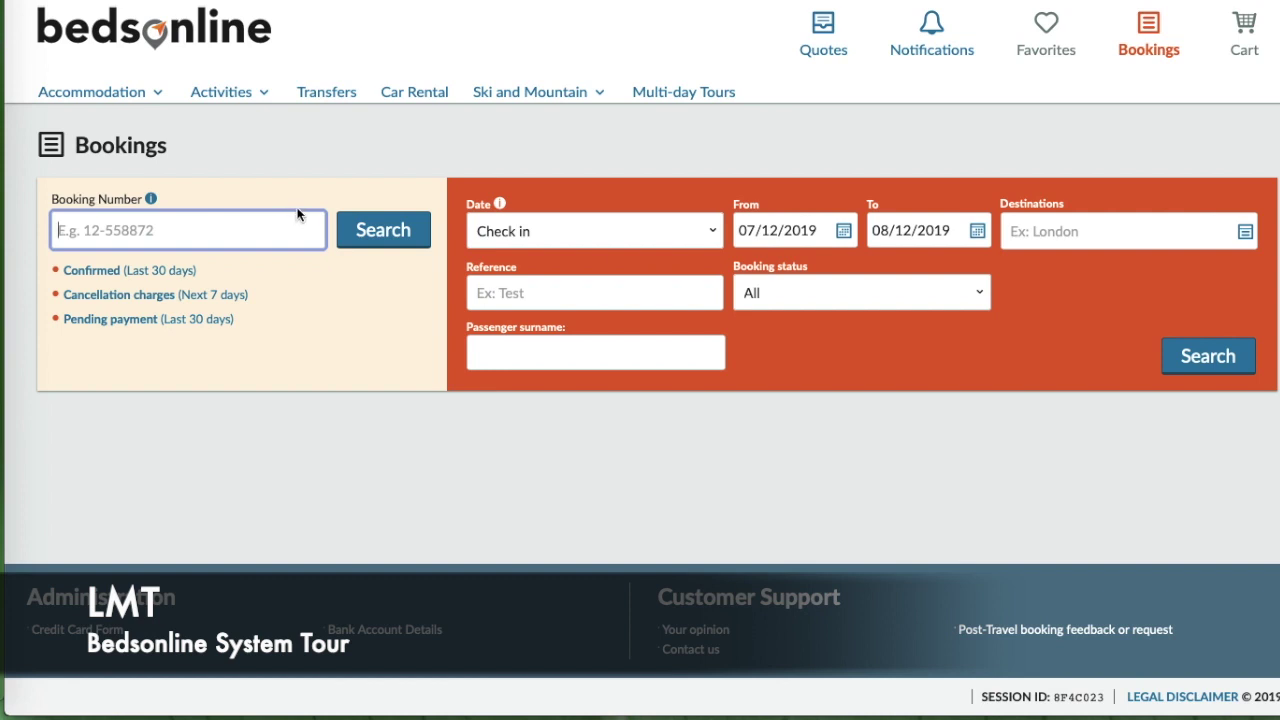
{"action": "left_click", "coordinate": [157, 96]}
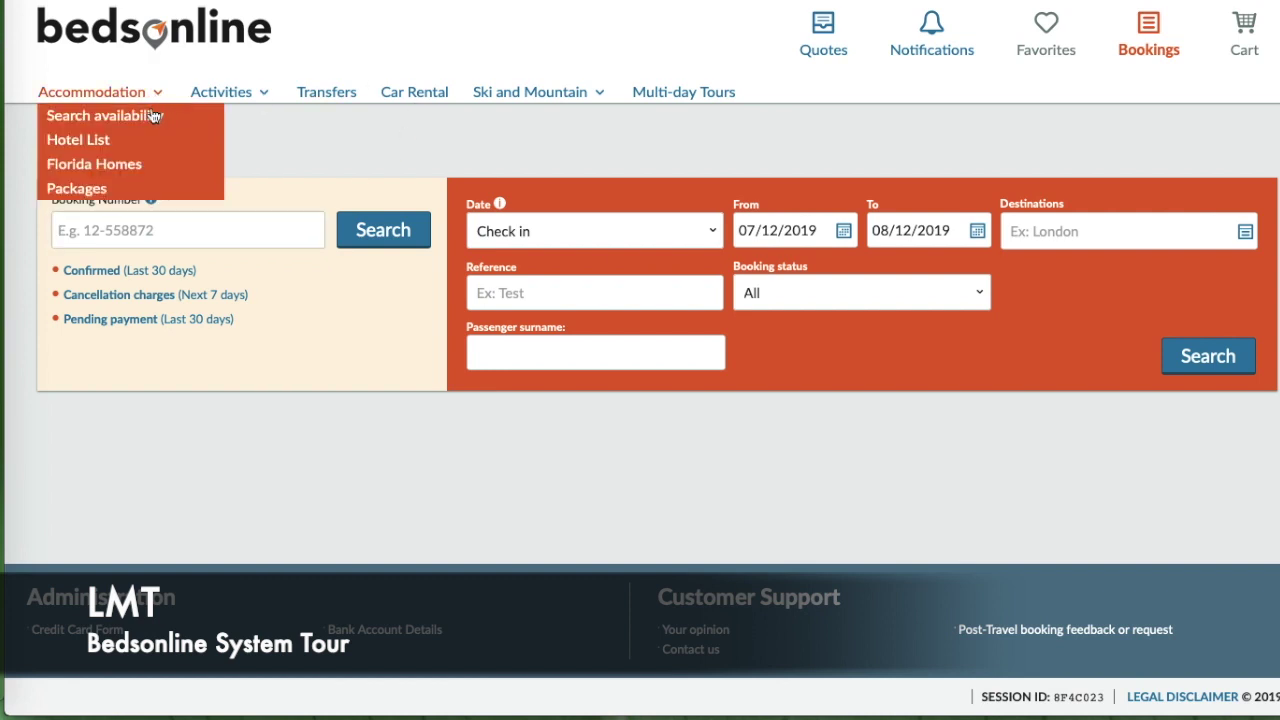
{"action": "left_click", "coordinate": [128, 113]}
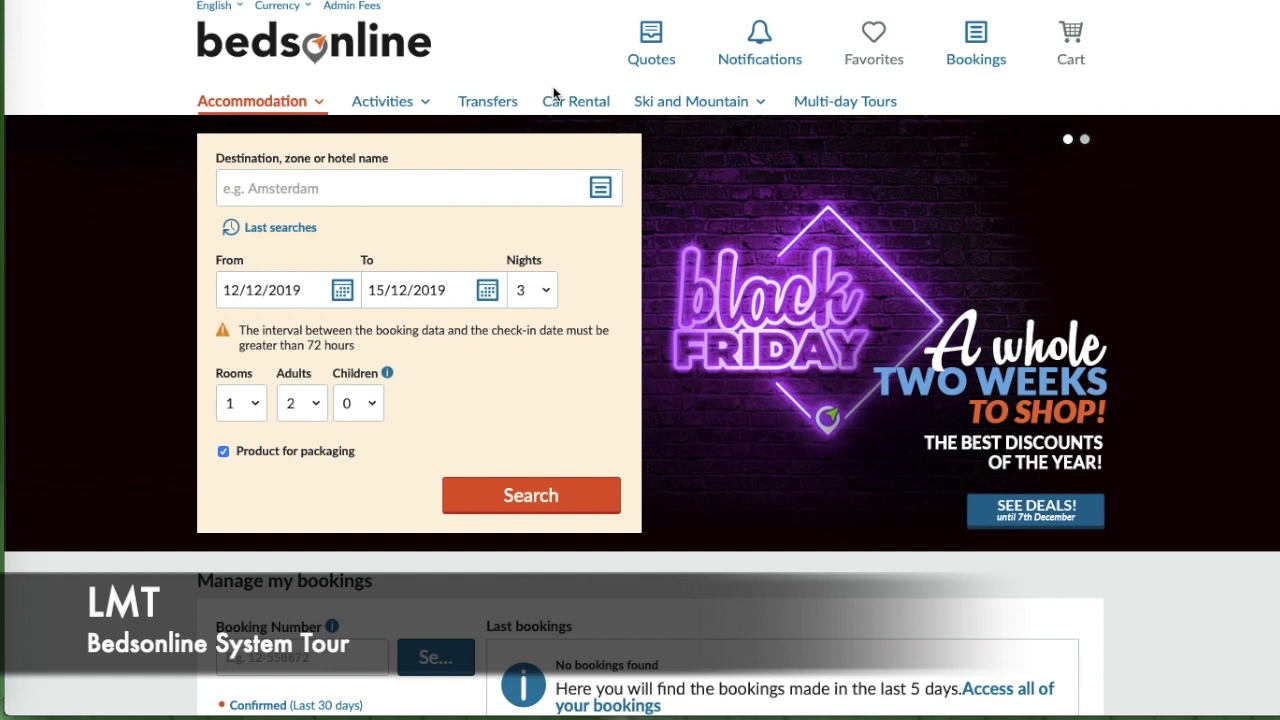
- Look up Quezon City as the destination and choose the hotel Reddoorz Plus @ Banawe Quezon City
{"action": "left_click", "coordinate": [432, 196]}
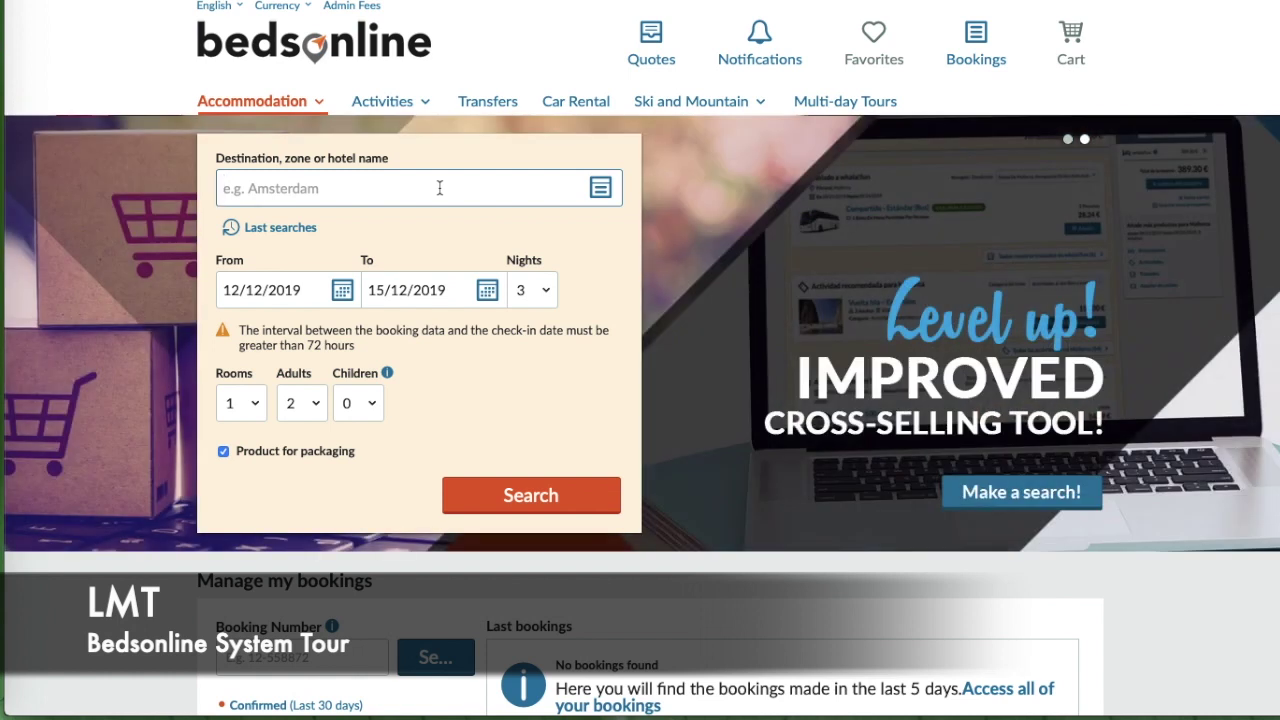
{"action": "type", "text": "Quezon City"}
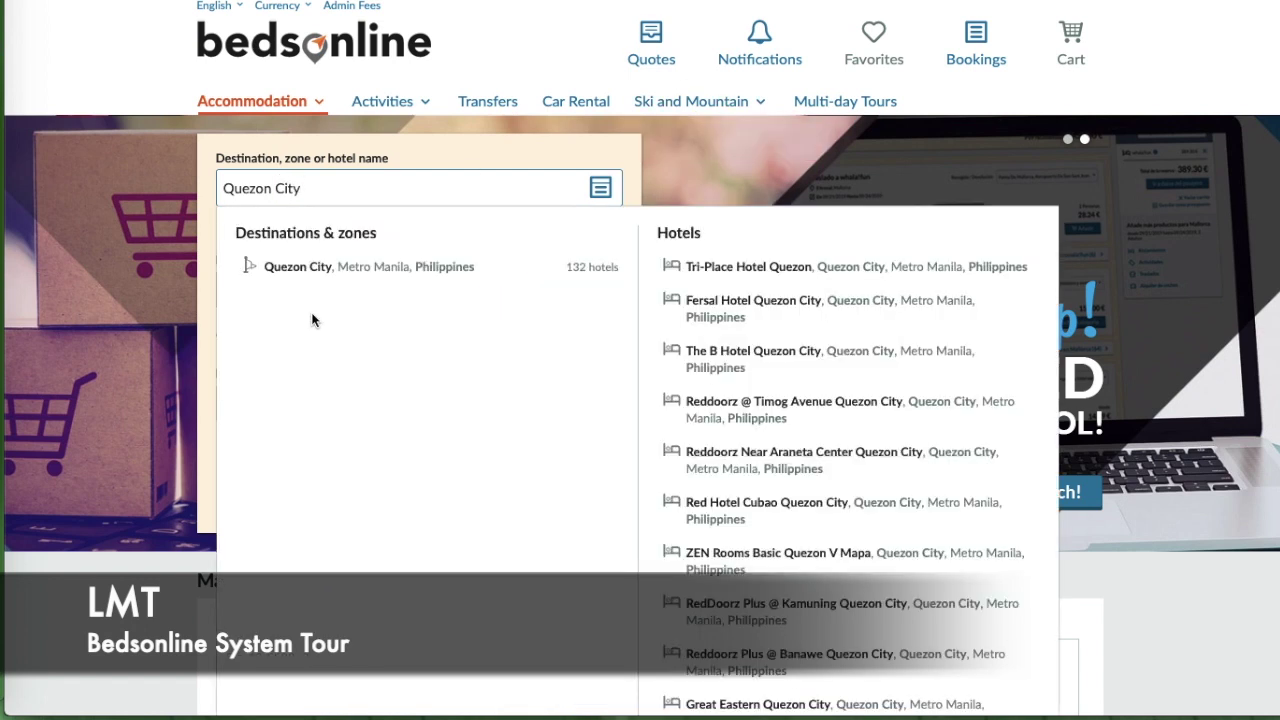
{"action": "scroll", "coordinate": [840, 430], "scroll_direction": "down", "scroll_amount": 2}
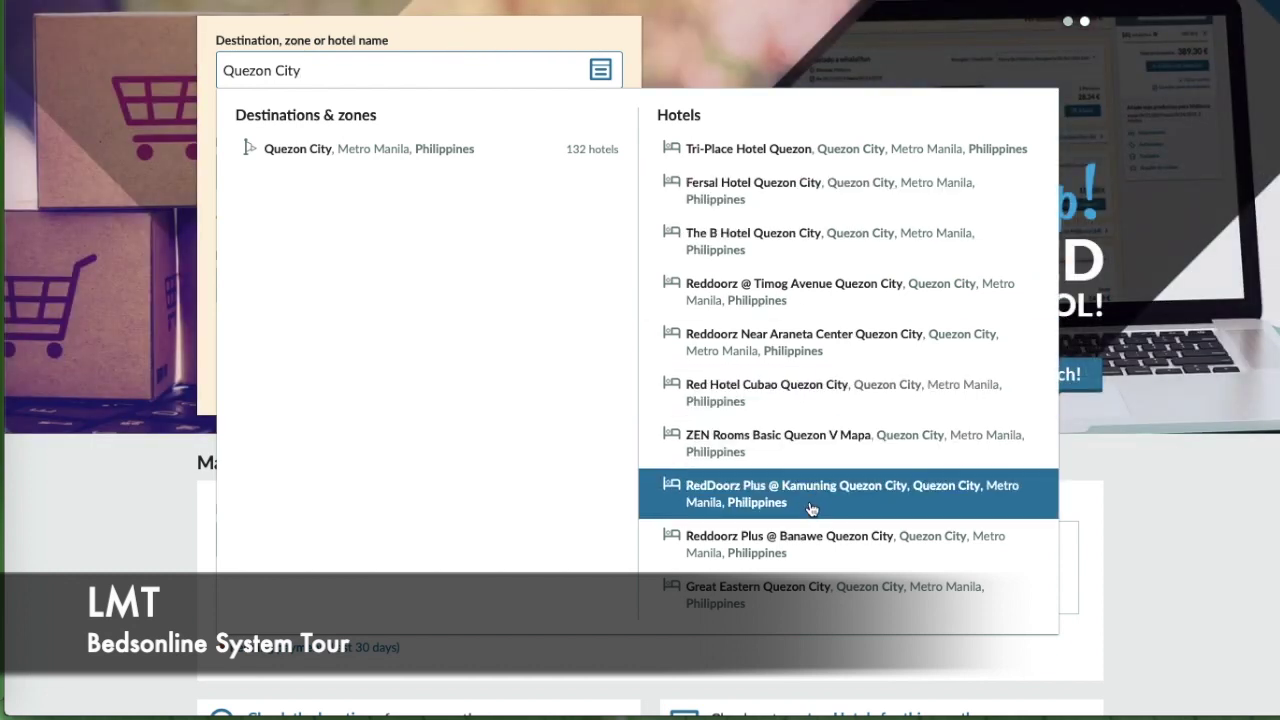
{"action": "left_click", "coordinate": [816, 548]}
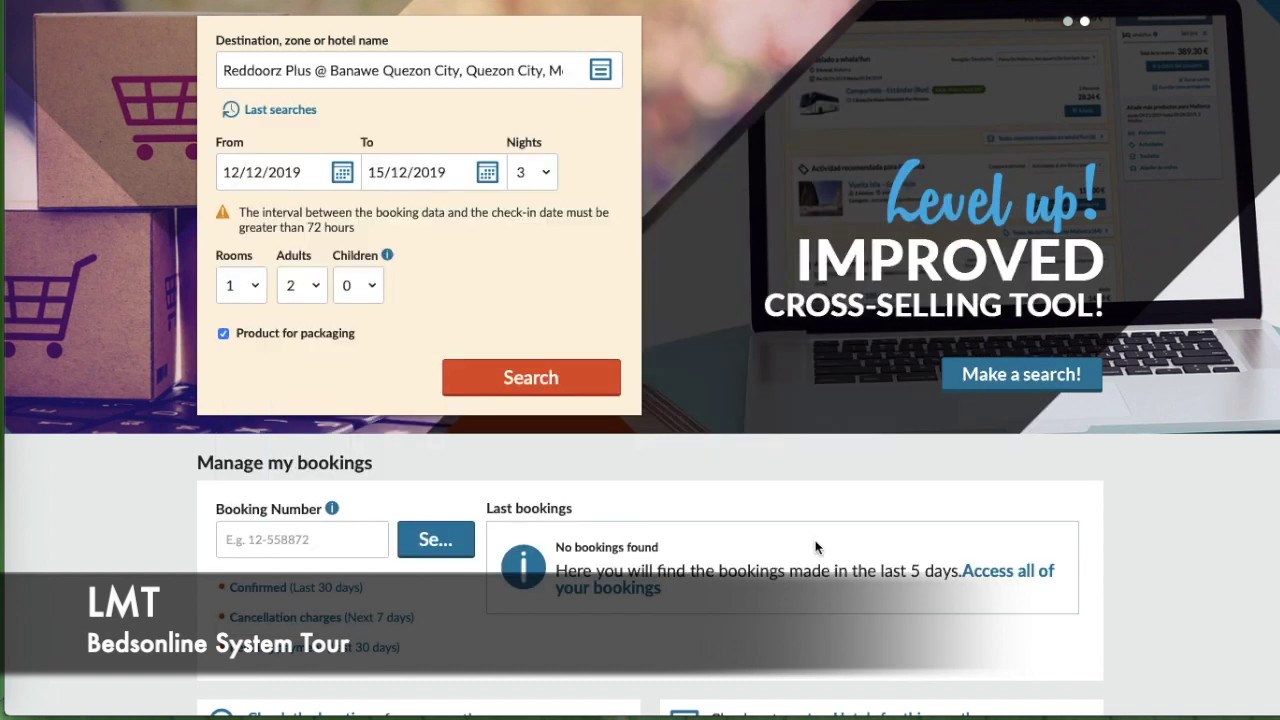
- Set the stay dates from 01/09/2020 to 04/09/2020
{"action": "scroll", "coordinate": [368, 232], "scroll_direction": "down", "scroll_amount": 1}
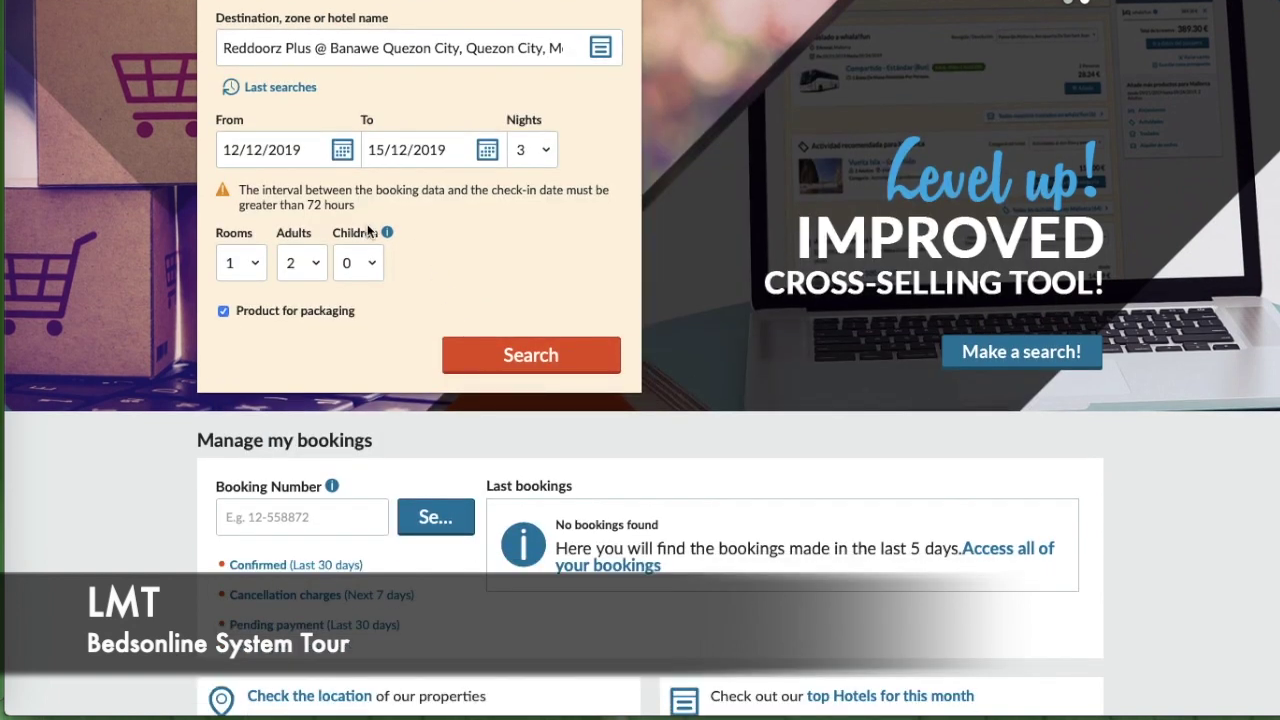
{"action": "scroll", "coordinate": [368, 232], "scroll_direction": "up", "scroll_amount": 2}
{"action": "left_click", "coordinate": [342, 289]}
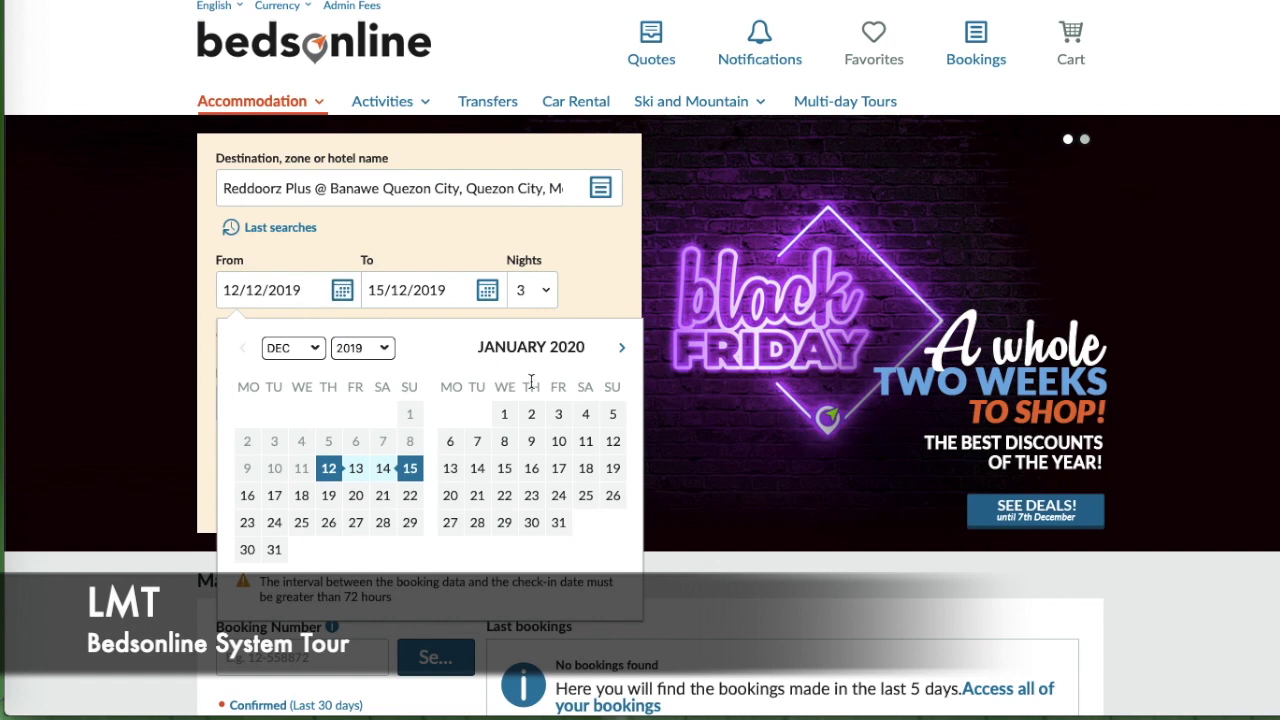
{"action": "left_click", "coordinate": [621, 348]}
{"action": "left_click", "coordinate": [621, 348]}
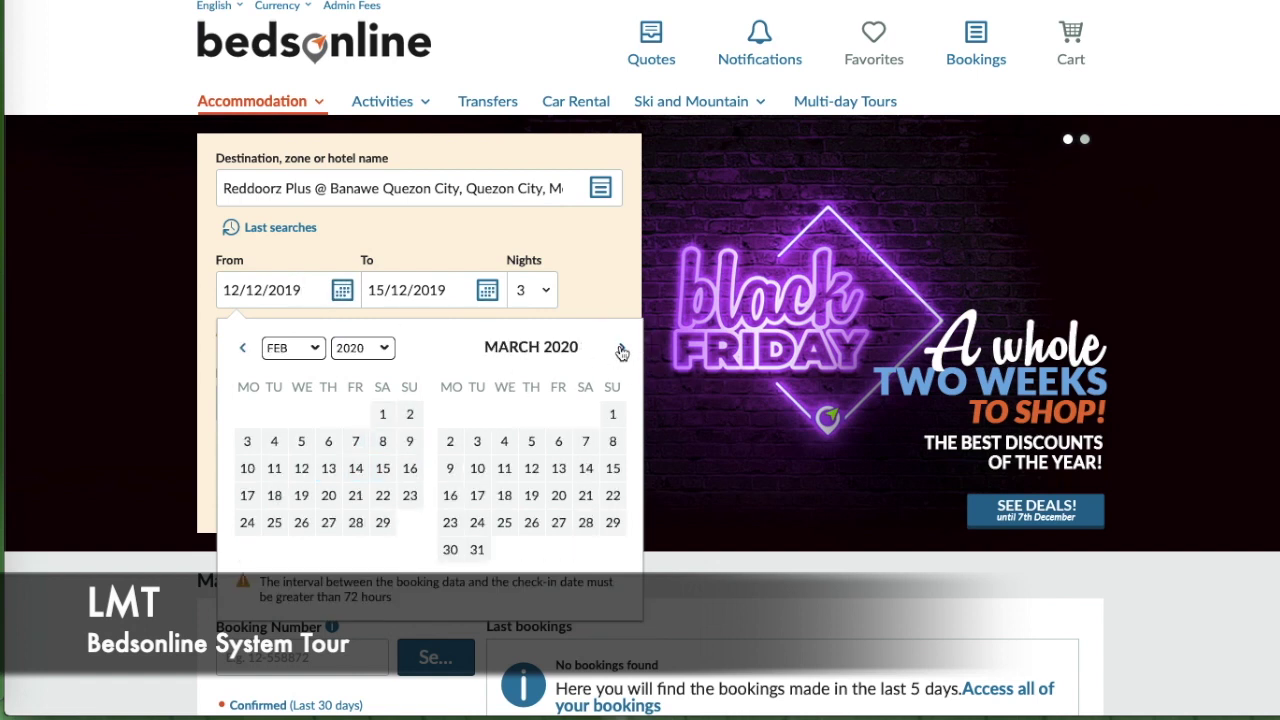
{"action": "left_click", "coordinate": [621, 348]}
{"action": "left_click", "coordinate": [621, 348]}
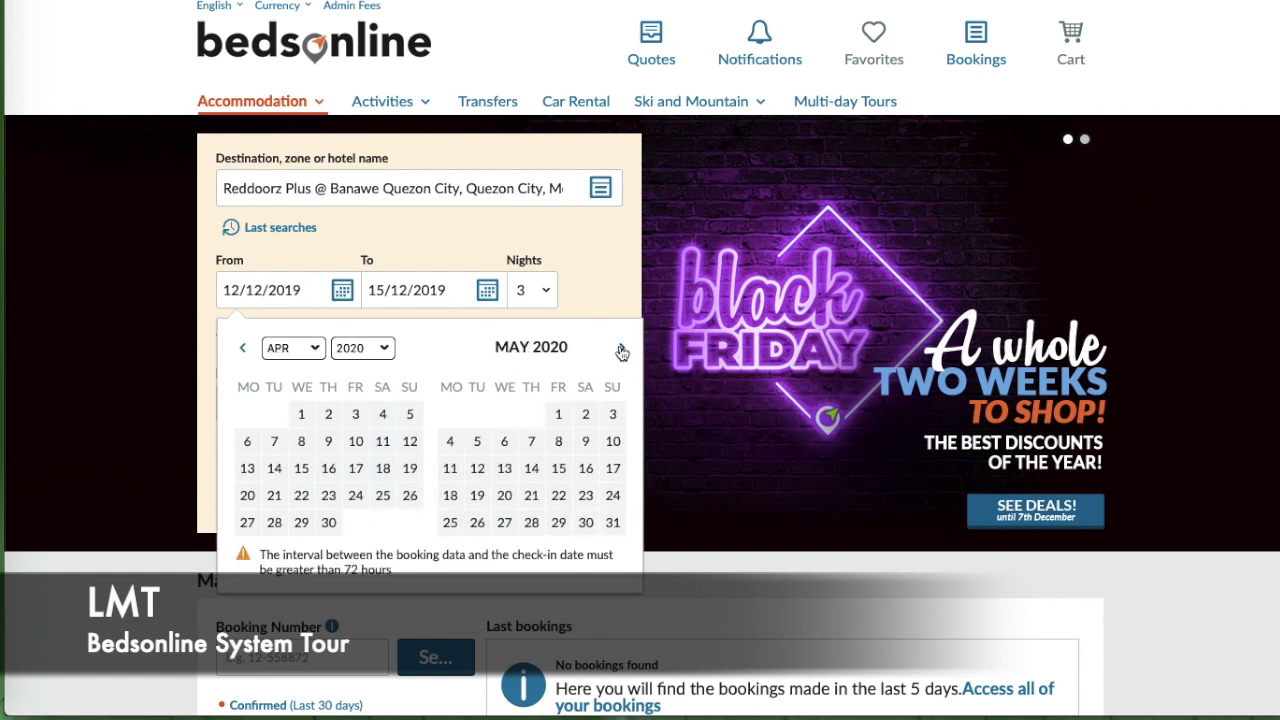
{"action": "left_click", "coordinate": [621, 349]}
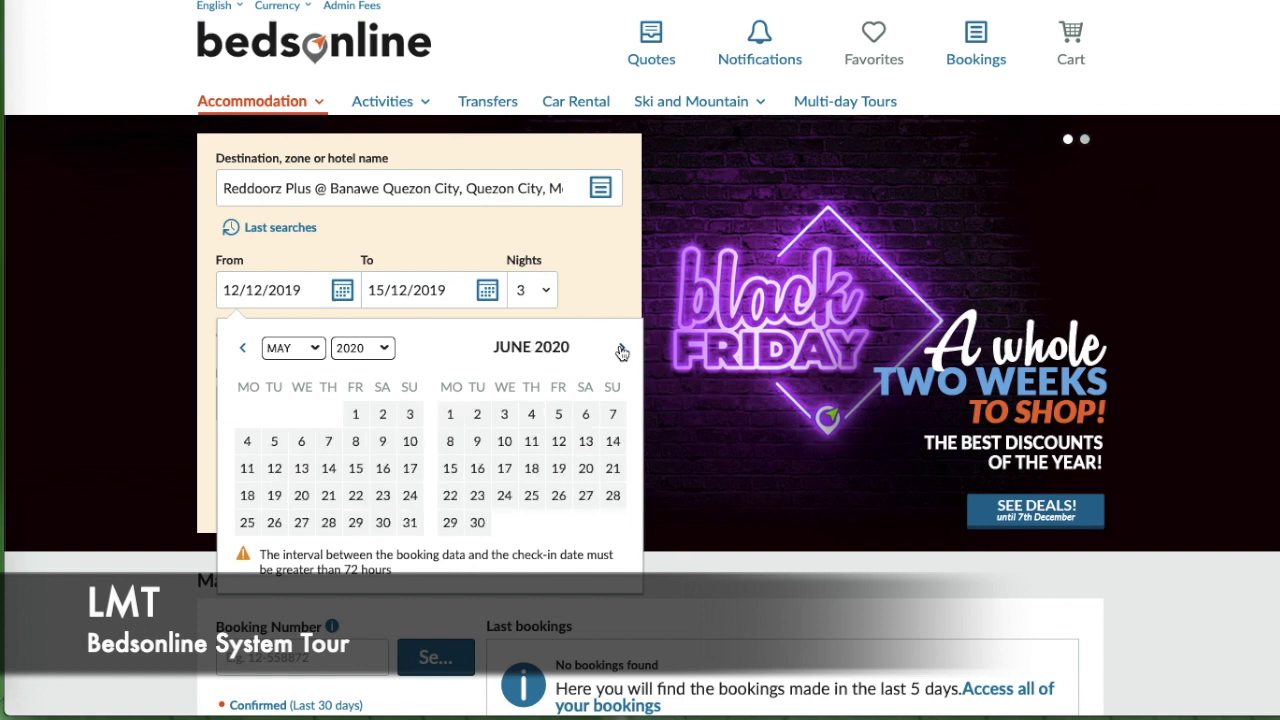
{"action": "left_click", "coordinate": [621, 348]}
{"action": "left_click", "coordinate": [621, 348]}
{"action": "left_click", "coordinate": [621, 348]}
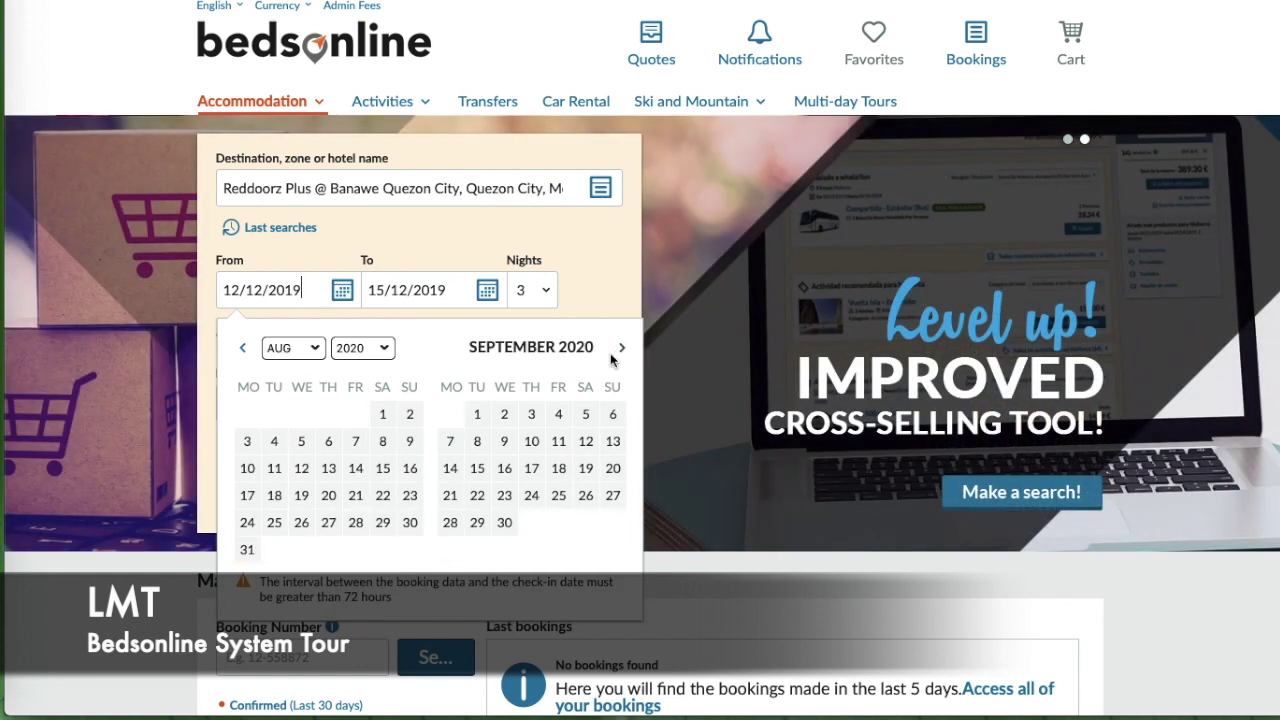
{"action": "left_click", "coordinate": [477, 414]}
{"action": "left_click", "coordinate": [500, 414]}
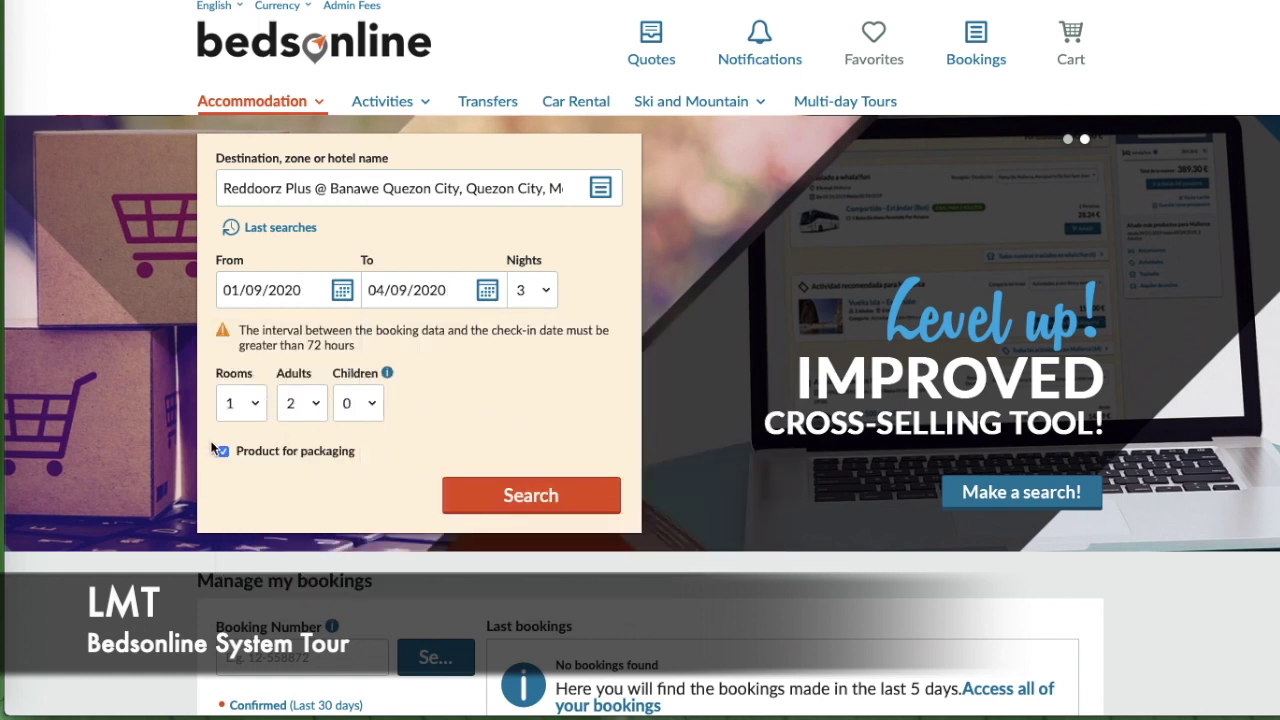
- Turn off the Product for packaging option and run the hotel search
{"action": "left_click", "coordinate": [223, 451]}
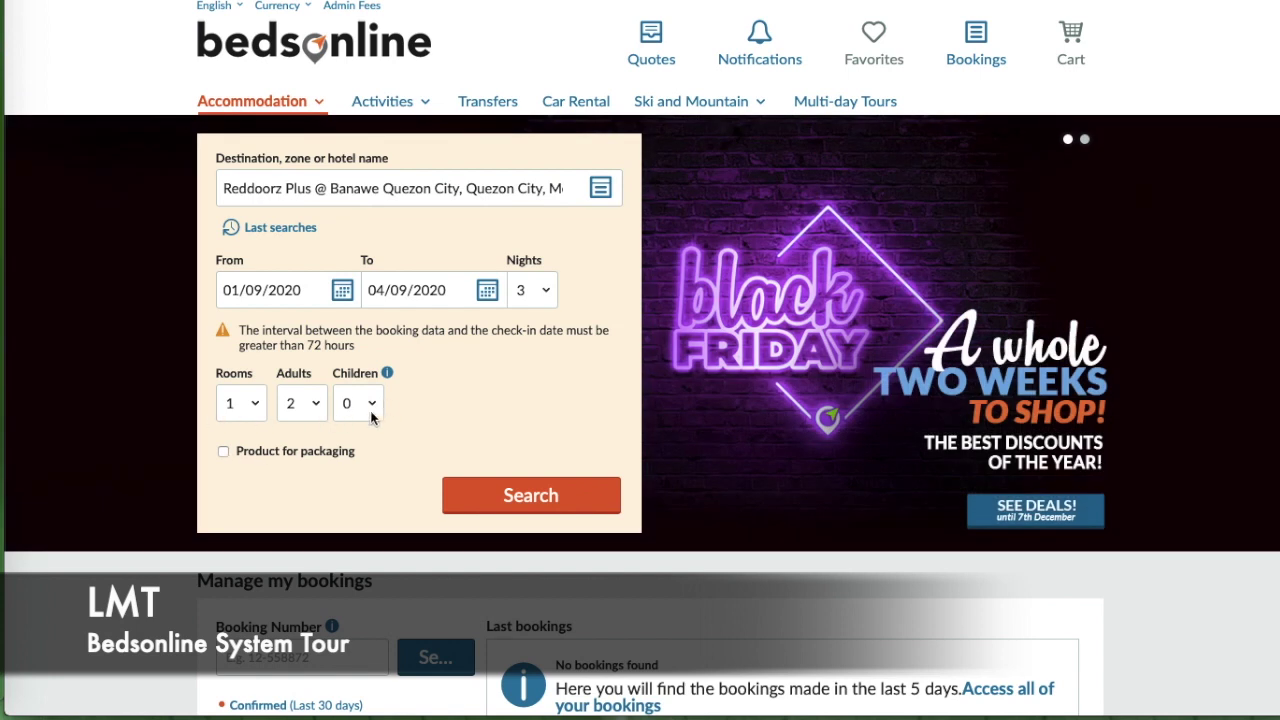
{"action": "left_click", "coordinate": [506, 493]}
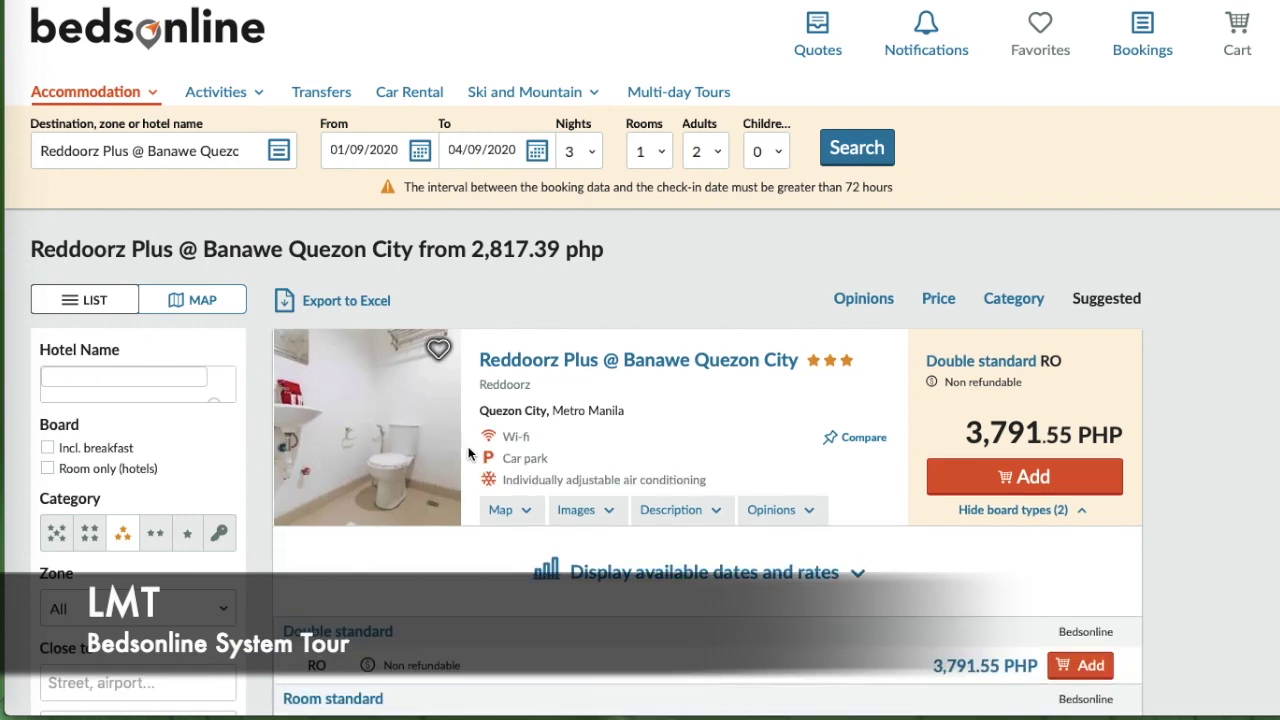
- Review the hotel's room rates and add the non-refundable Double standard room-only rate to the cart
{"action": "scroll", "coordinate": [468, 453], "scroll_direction": "down", "scroll_amount": 3}
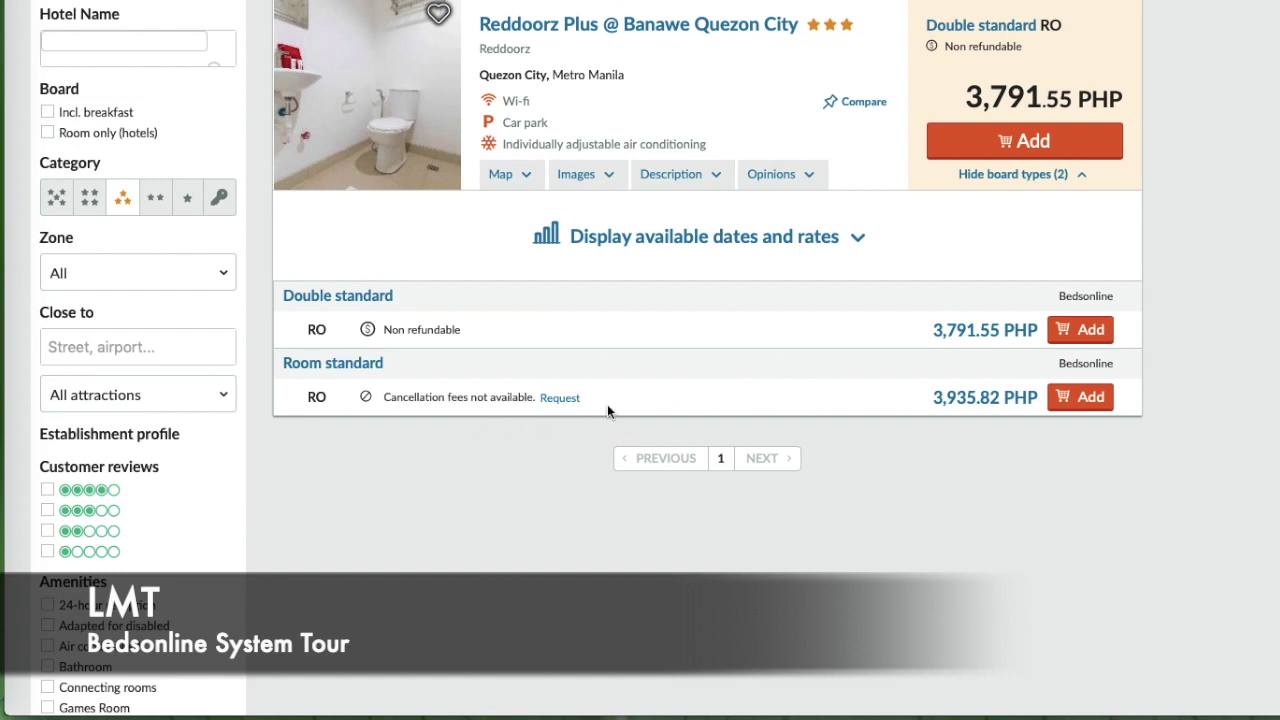
{"action": "scroll", "coordinate": [610, 406], "scroll_direction": "up", "scroll_amount": 2}
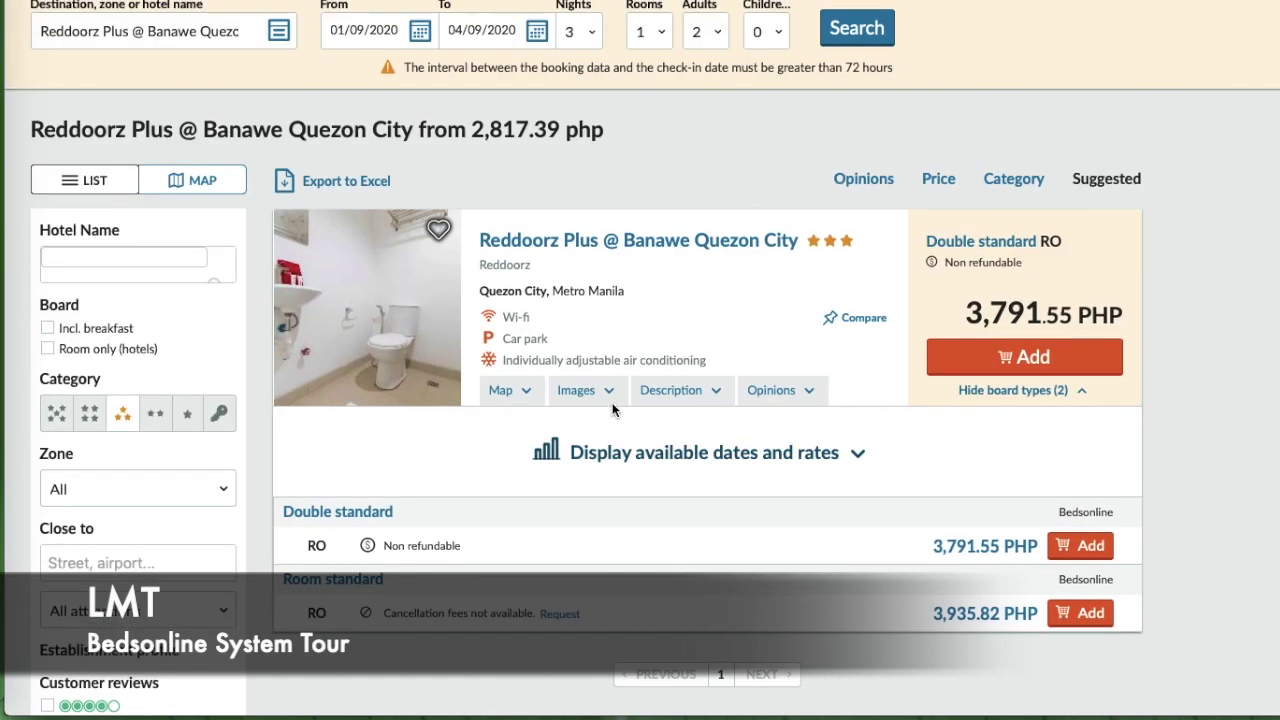
{"action": "left_click", "coordinate": [1005, 362]}
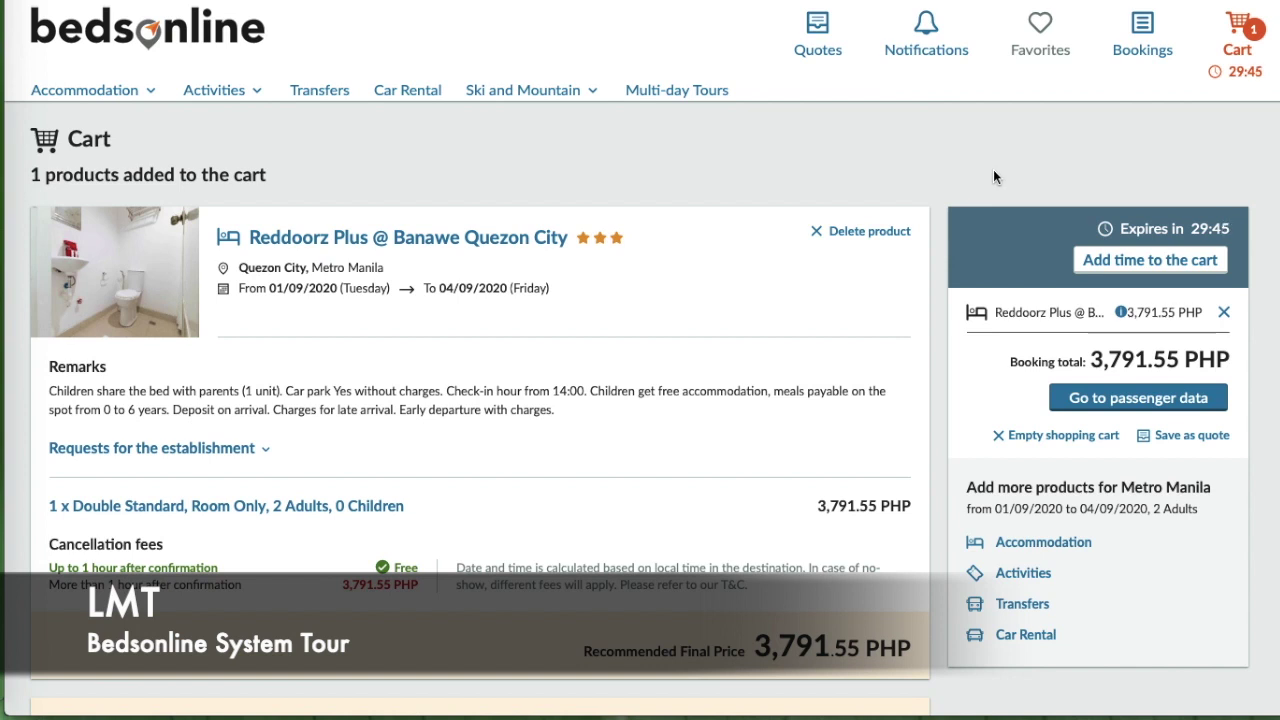
- Request a double bed and a non-smoking room from the establishment for the hotel in the cart
{"action": "scroll", "coordinate": [1047, 216], "scroll_direction": "down", "scroll_amount": 2}
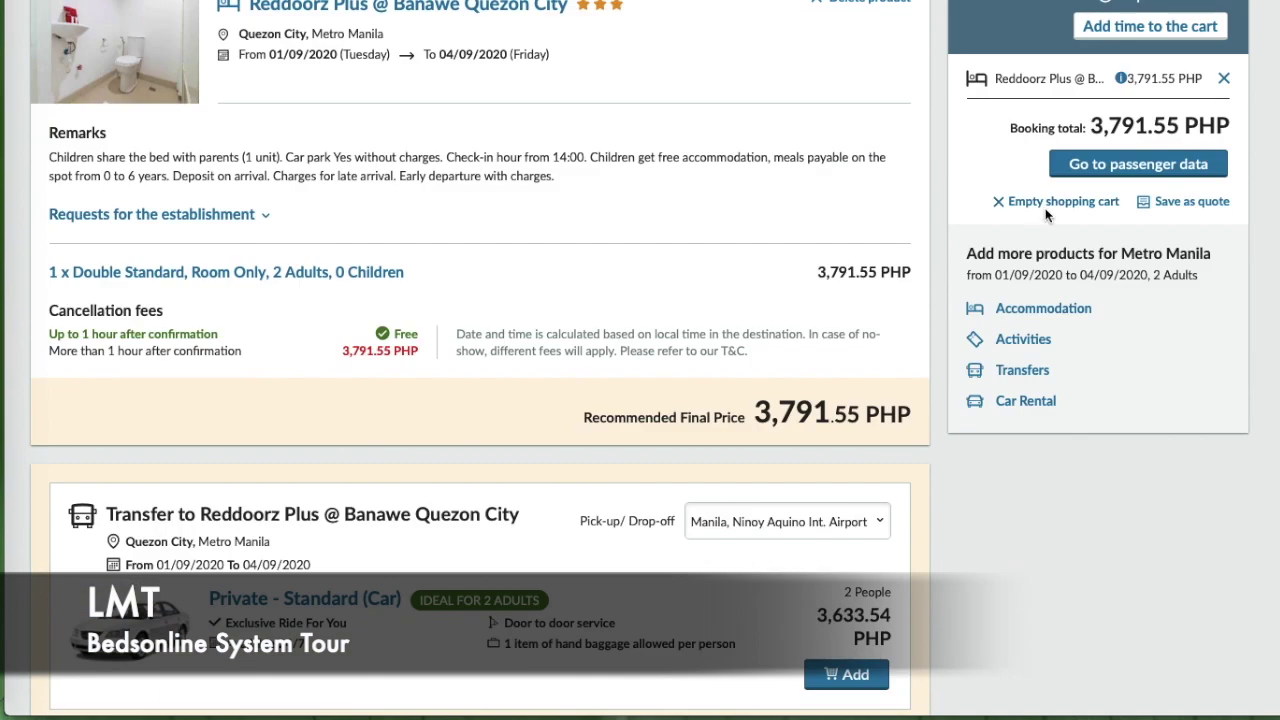
{"action": "scroll", "coordinate": [1016, 137], "scroll_direction": "down", "scroll_amount": 3}
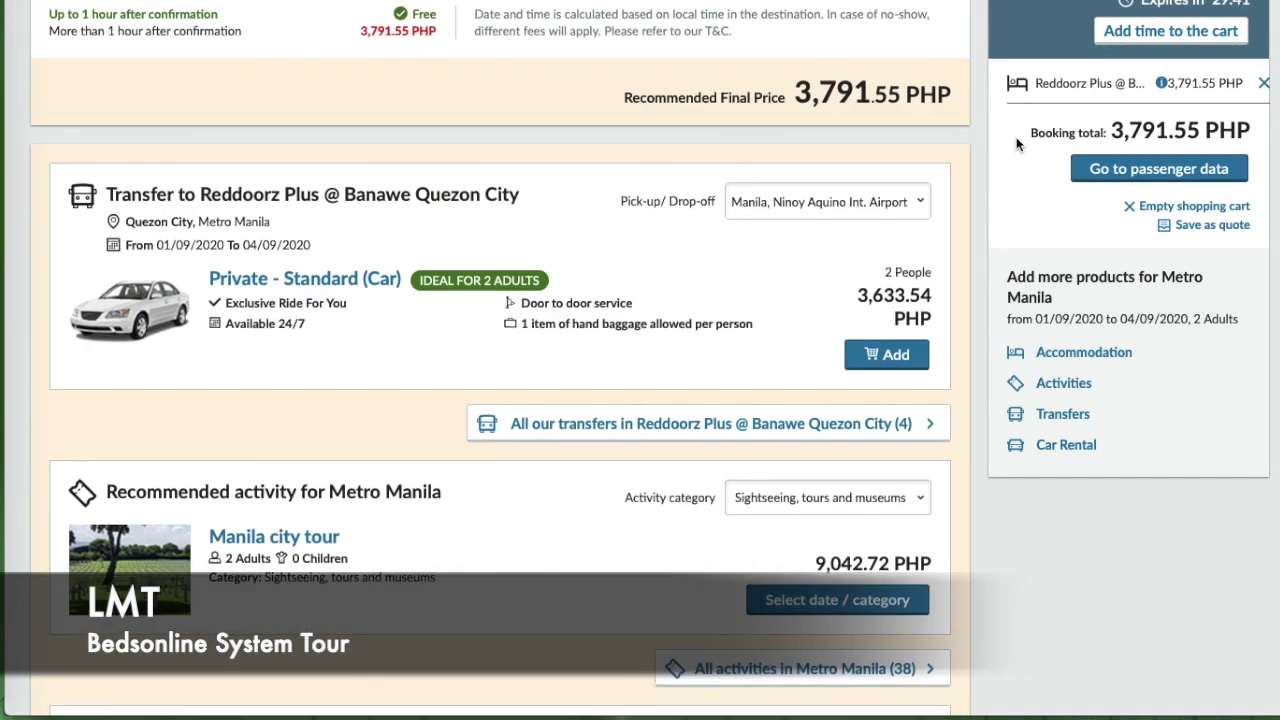
{"action": "scroll", "coordinate": [1016, 140], "scroll_direction": "up", "scroll_amount": 2}
{"action": "scroll", "coordinate": [1016, 143], "scroll_direction": "up", "scroll_amount": 3}
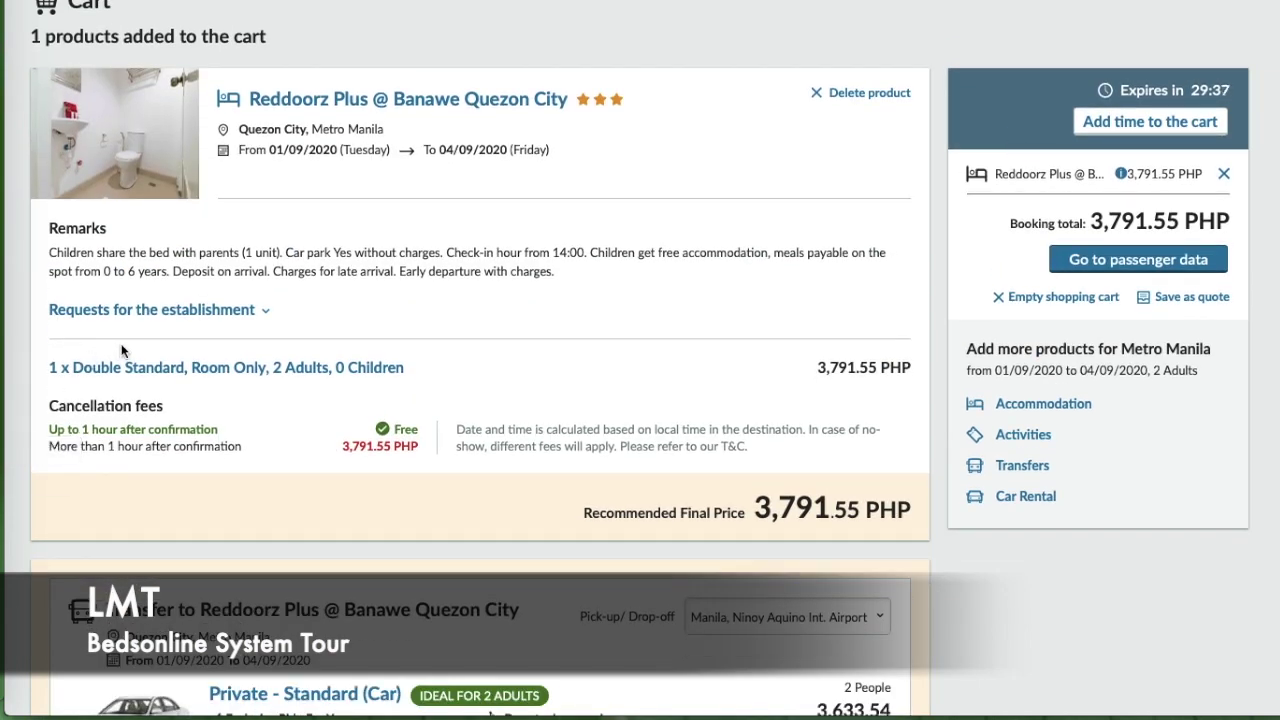
{"action": "left_click", "coordinate": [253, 312]}
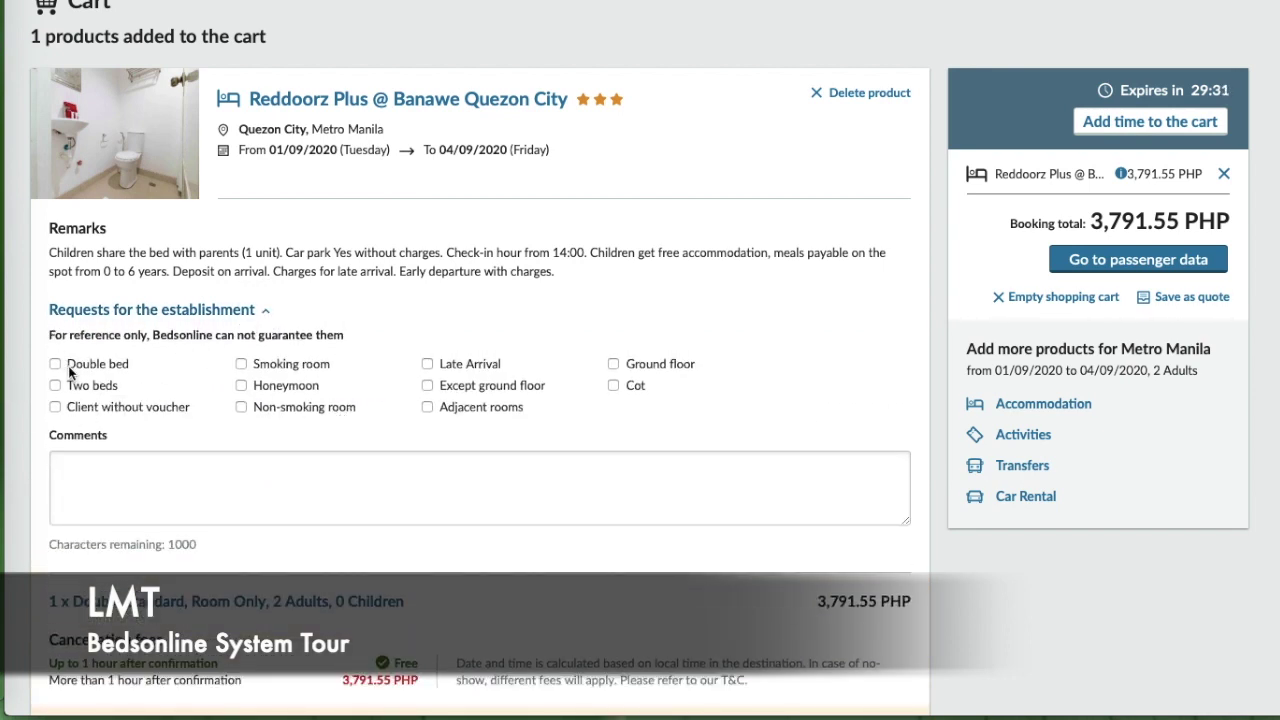
{"action": "left_click", "coordinate": [55, 364]}
{"action": "left_click", "coordinate": [242, 407]}
- Examine the cart's cancellation fees, final price, transfer, activity and car rental offers, and the booking confirmation's discount breakdown
{"action": "scroll", "coordinate": [547, 416], "scroll_direction": "down", "scroll_amount": 1}
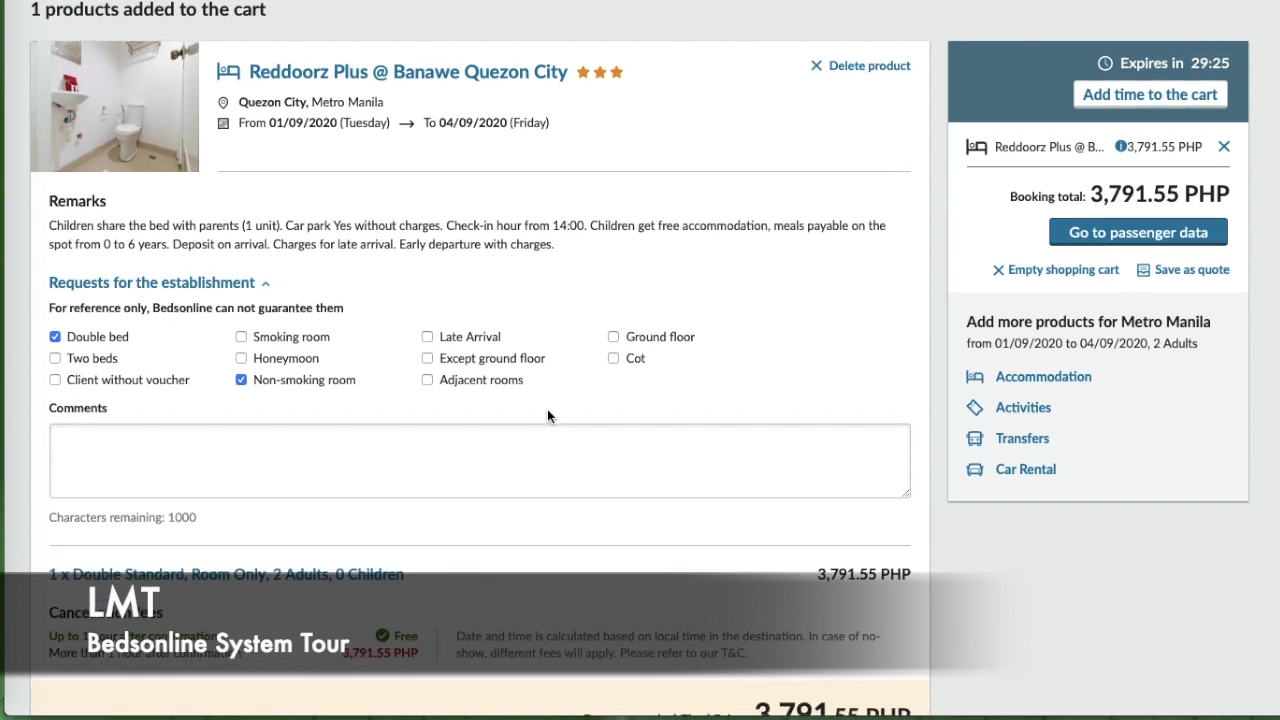
{"action": "scroll", "coordinate": [402, 386], "scroll_direction": "down", "scroll_amount": 1}
{"action": "scroll", "coordinate": [403, 381], "scroll_direction": "down", "scroll_amount": 3}
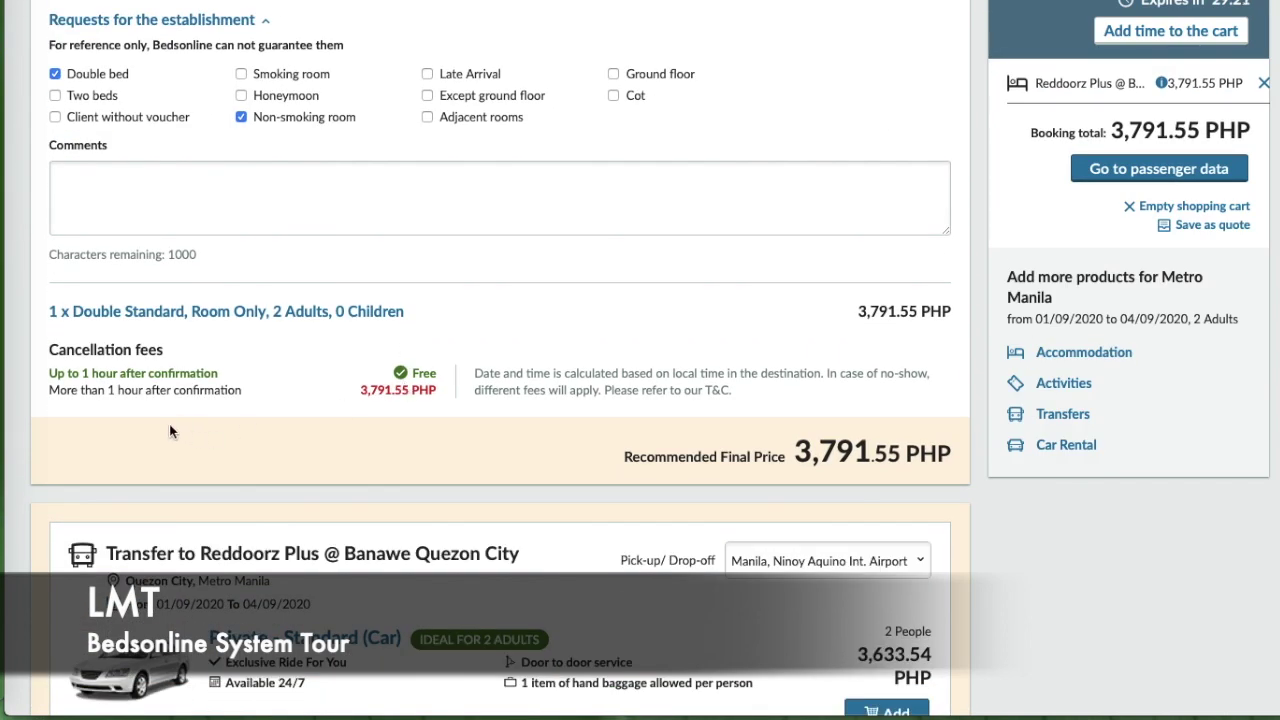
{"action": "scroll", "coordinate": [578, 345], "scroll_direction": "down", "scroll_amount": 2}
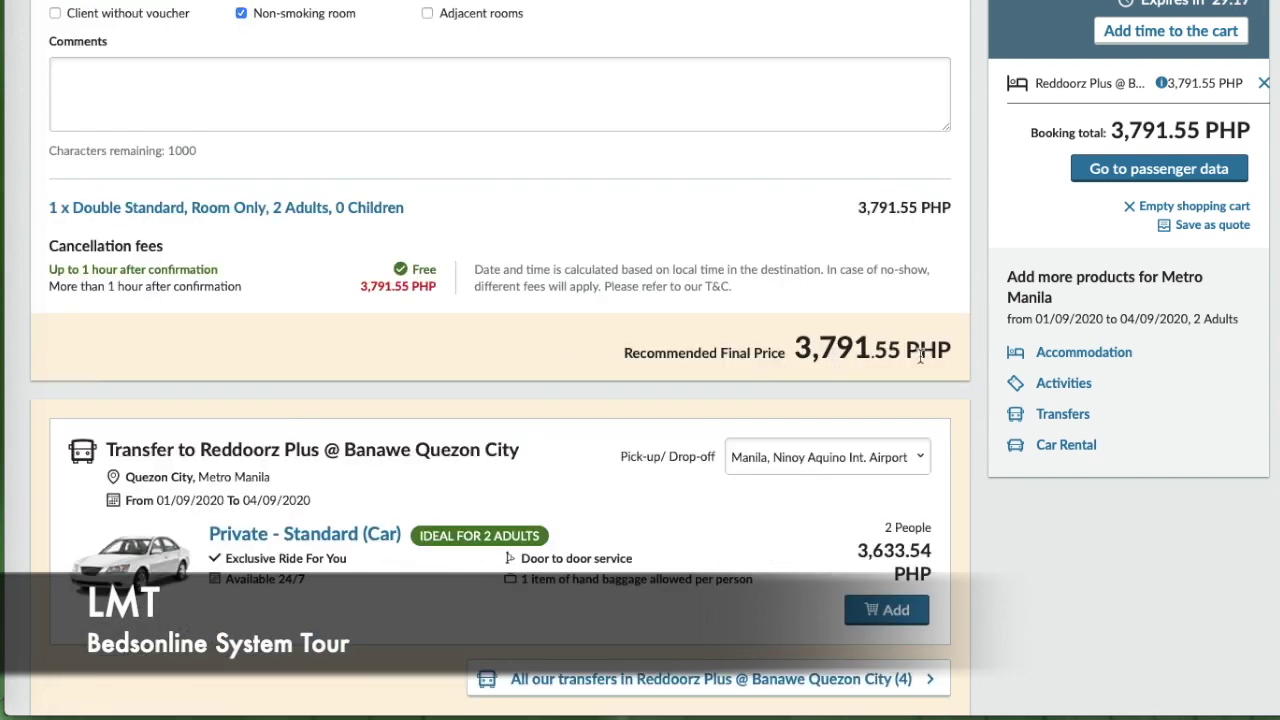
{"action": "scroll", "coordinate": [851, 393], "scroll_direction": "down", "scroll_amount": 1}
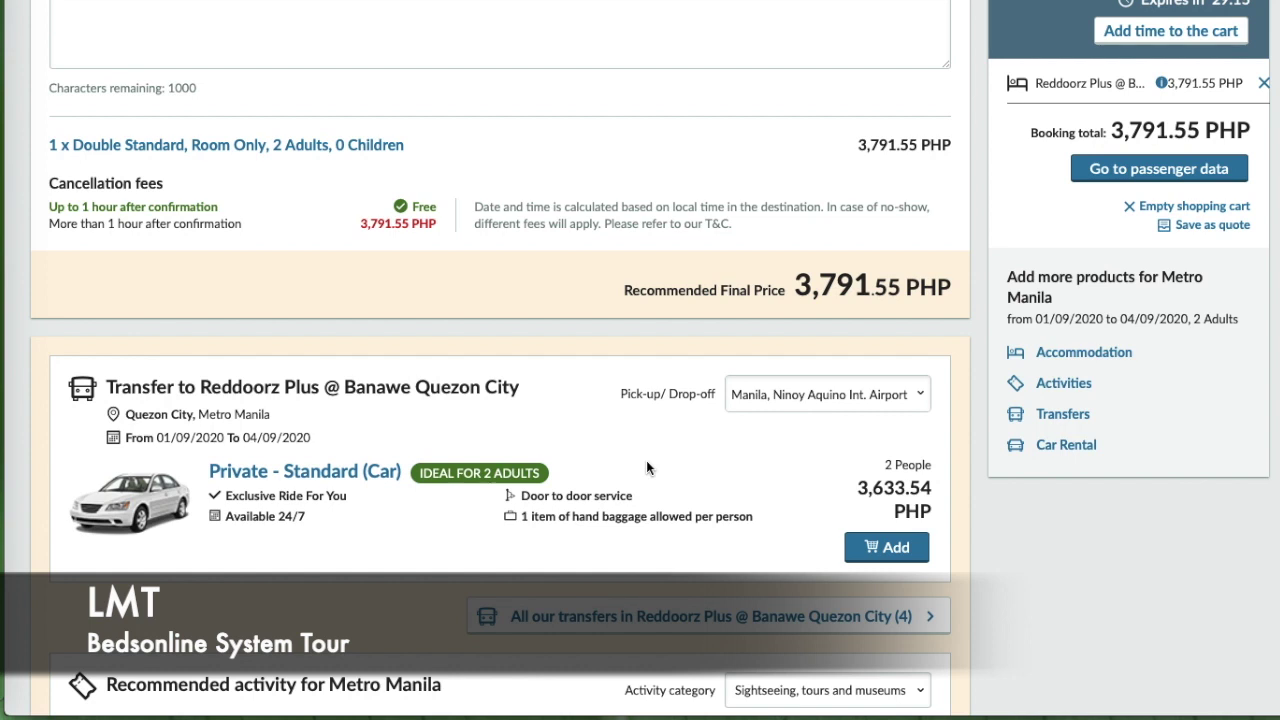
{"action": "scroll", "coordinate": [646, 461], "scroll_direction": "down", "scroll_amount": 3}
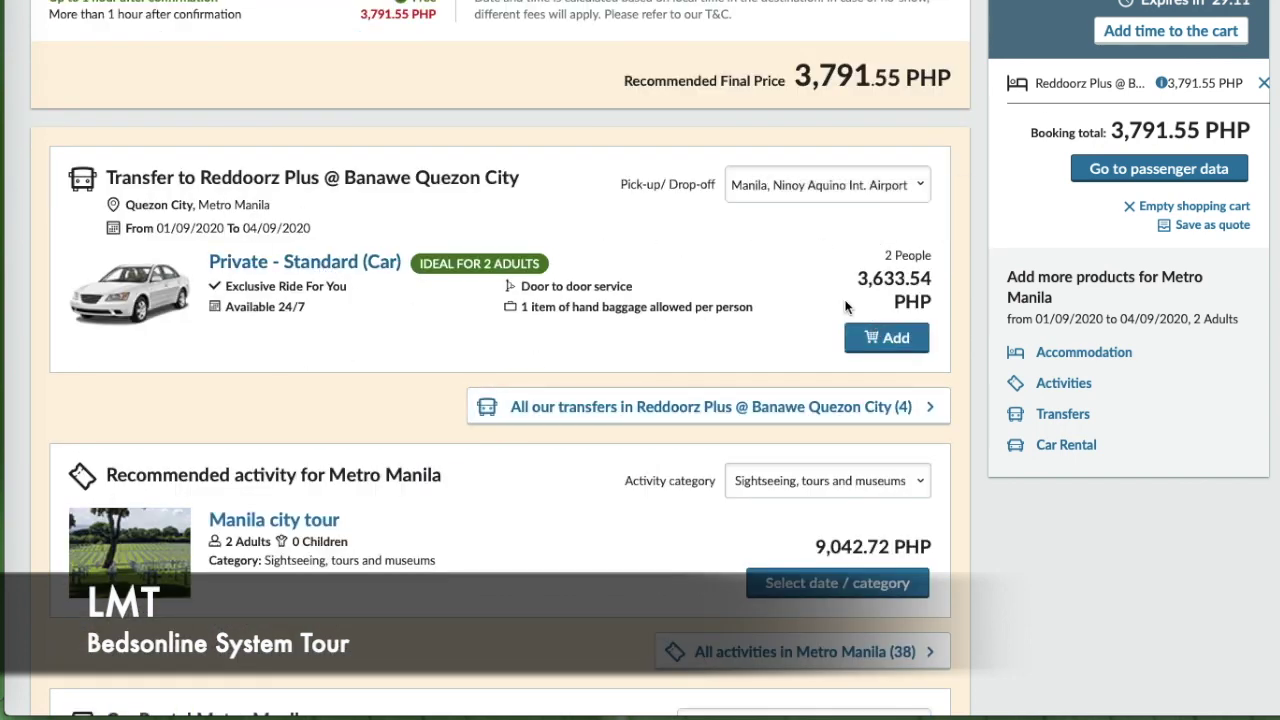
{"action": "mouse_move", "coordinate": [850, 296]}
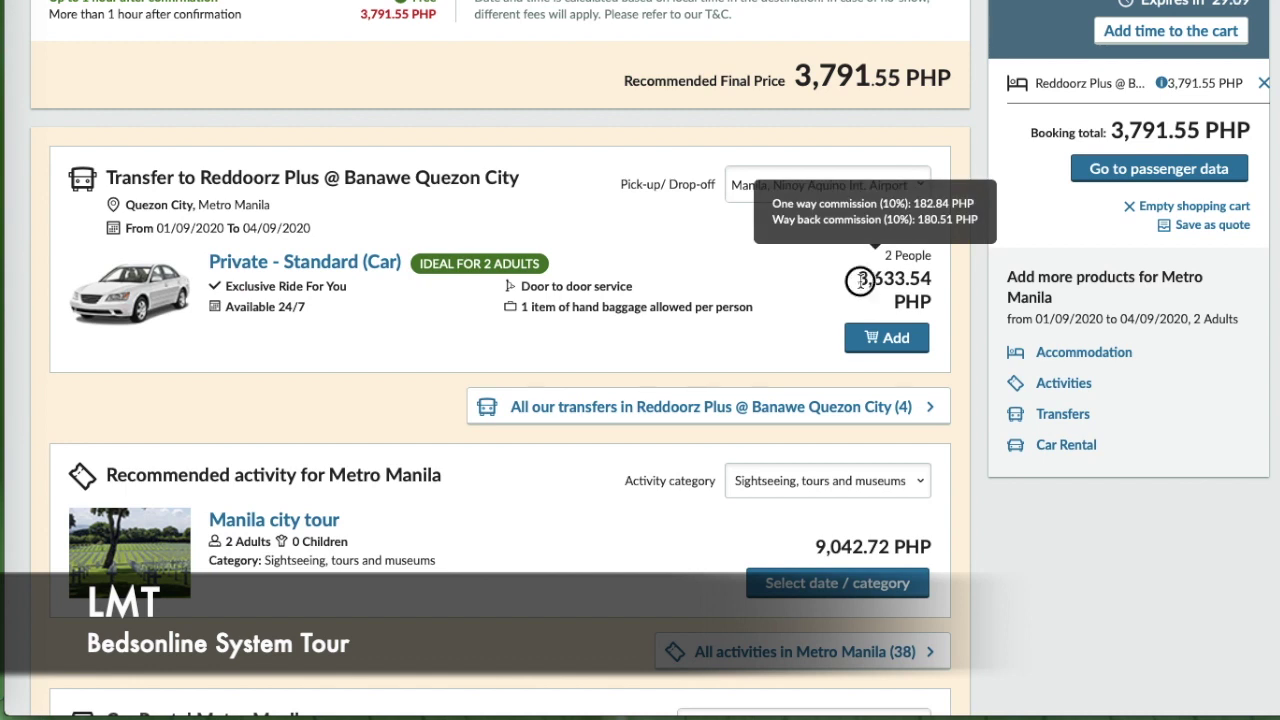
{"action": "left_click_drag", "start_coordinate": [850, 280], "coordinate": [943, 310]}
{"action": "scroll", "coordinate": [786, 320], "scroll_direction": "down", "scroll_amount": 3}
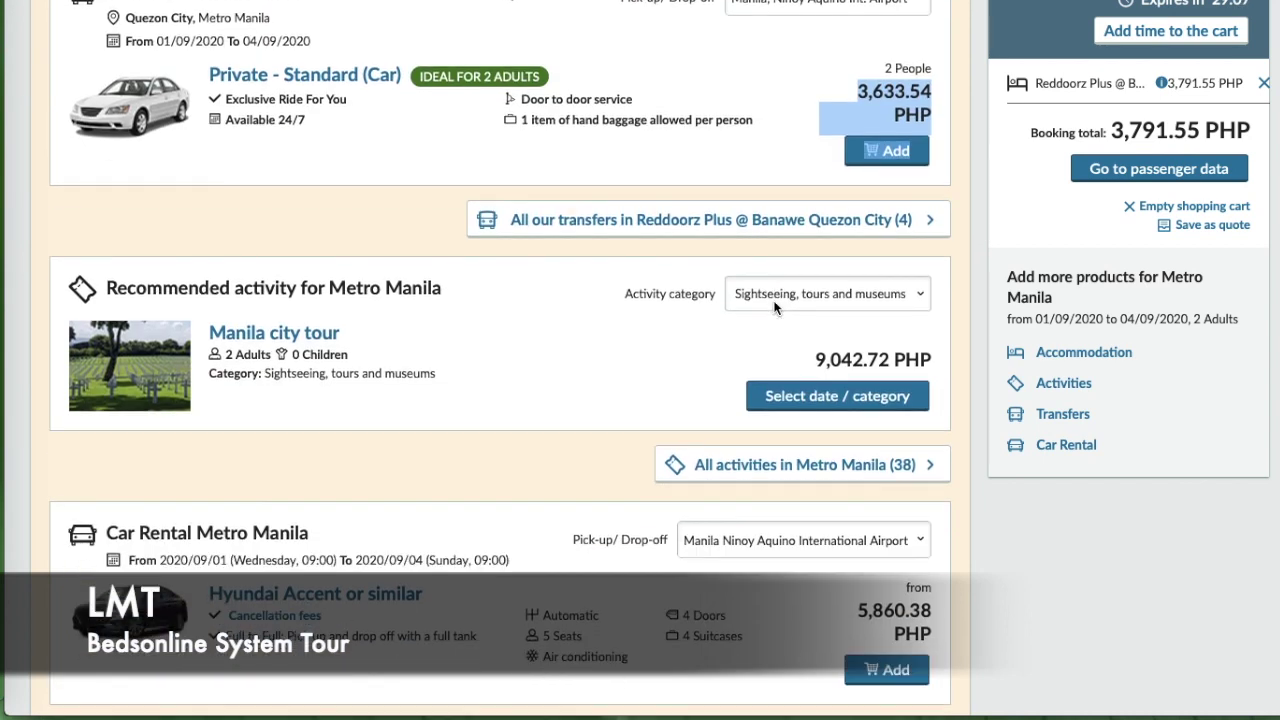
{"action": "scroll", "coordinate": [775, 307], "scroll_direction": "down", "scroll_amount": 10}
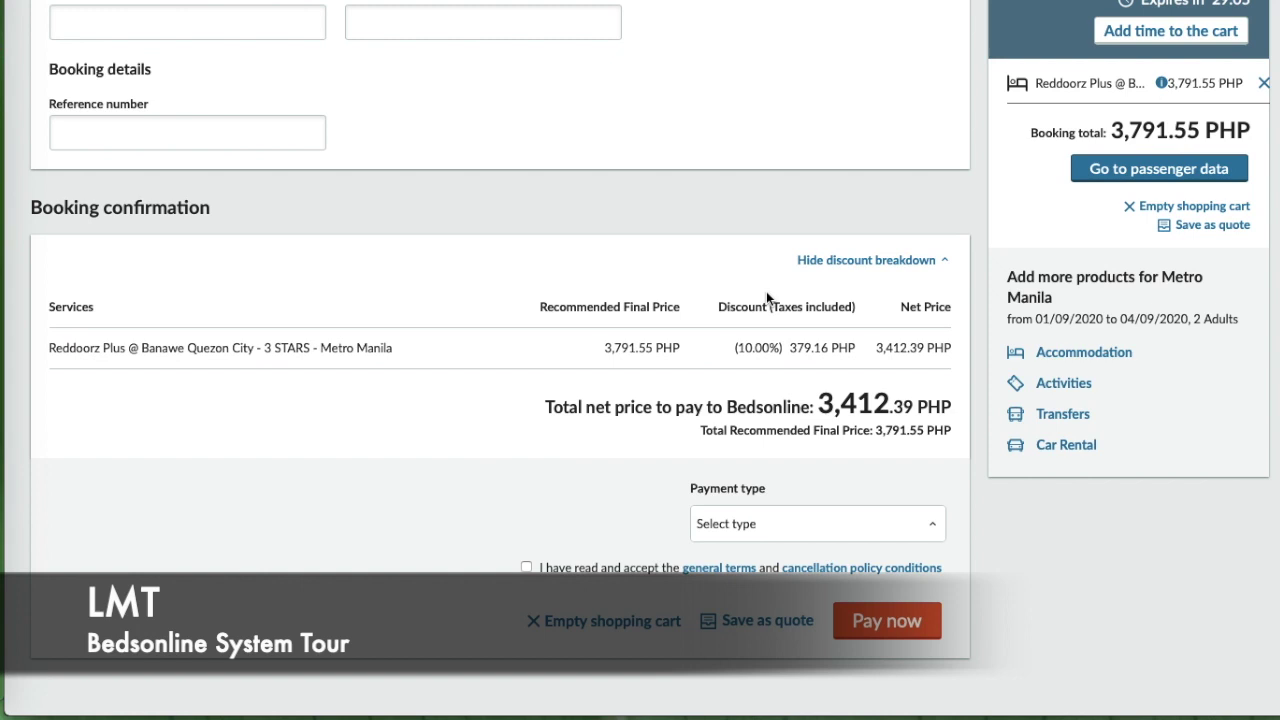
- Fill in the lead passenger's name and surname in the passenger details
{"action": "scroll", "coordinate": [766, 295], "scroll_direction": "up", "scroll_amount": 4}
{"action": "left_click", "coordinate": [149, 392]}
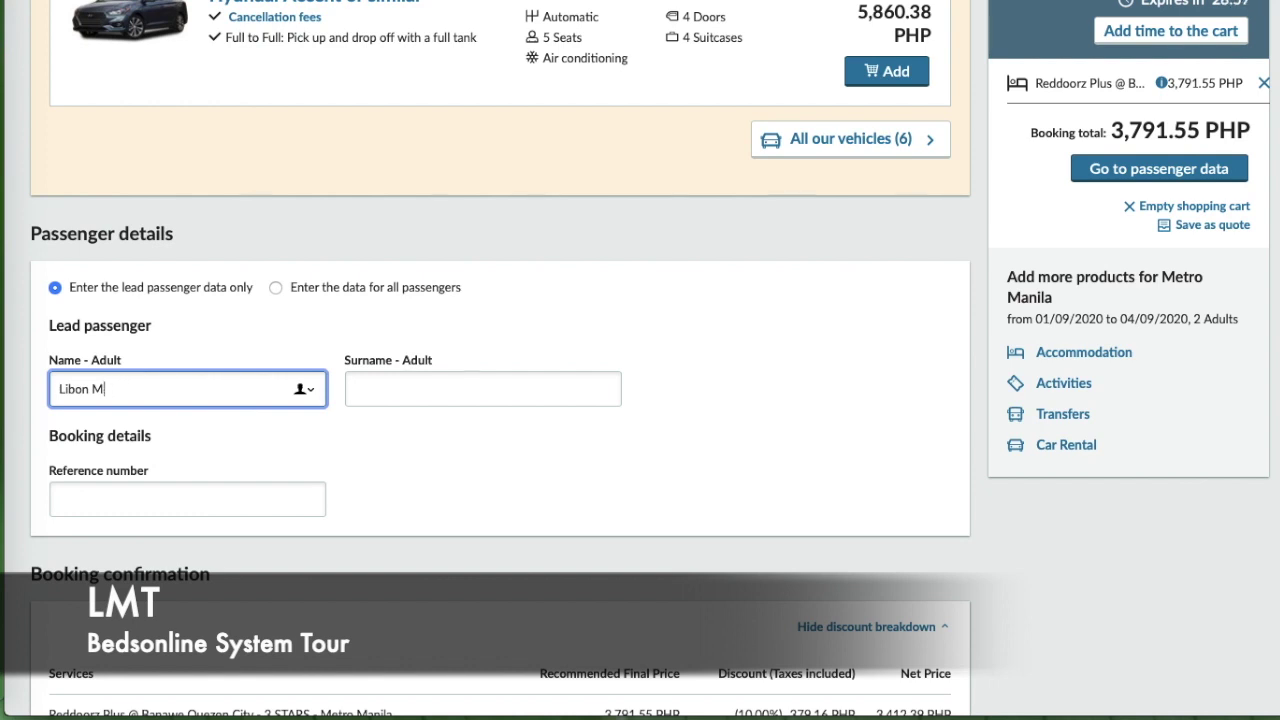
{"action": "left_click", "coordinate": [355, 389]}
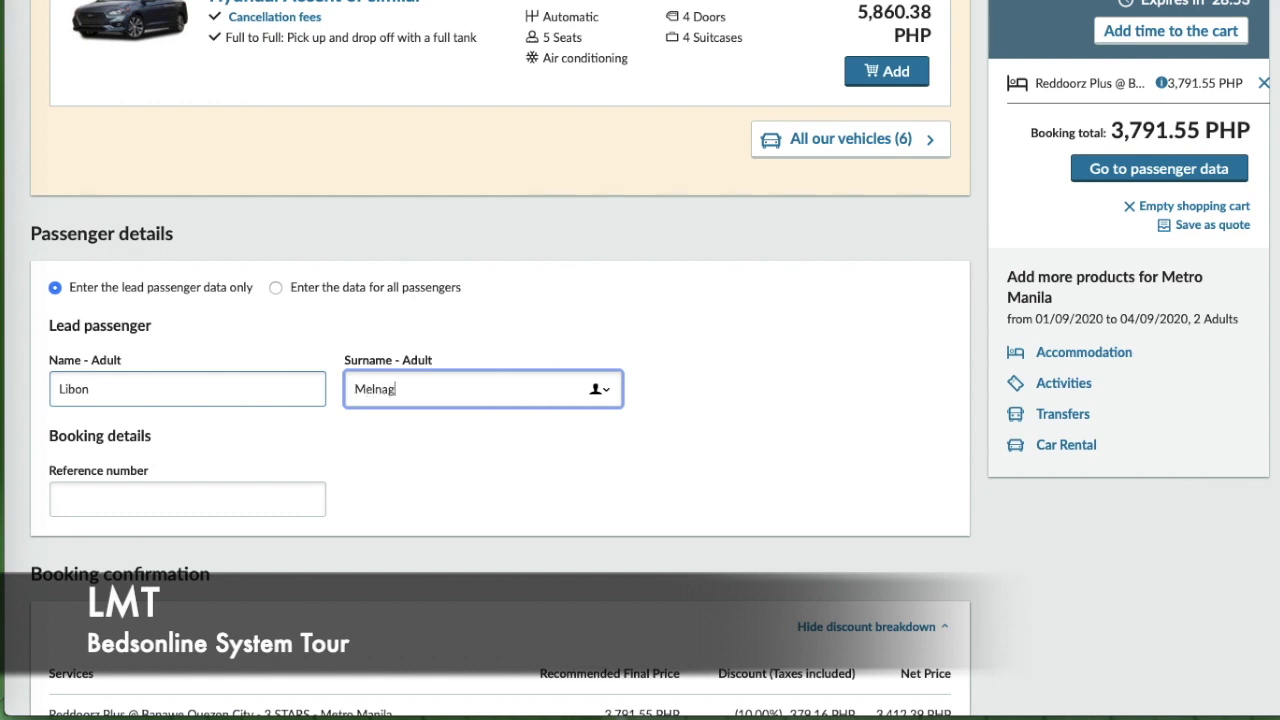
{"action": "left_click", "coordinate": [116, 492]}
{"action": "scroll", "coordinate": [266, 478], "scroll_direction": "down", "scroll_amount": 3}
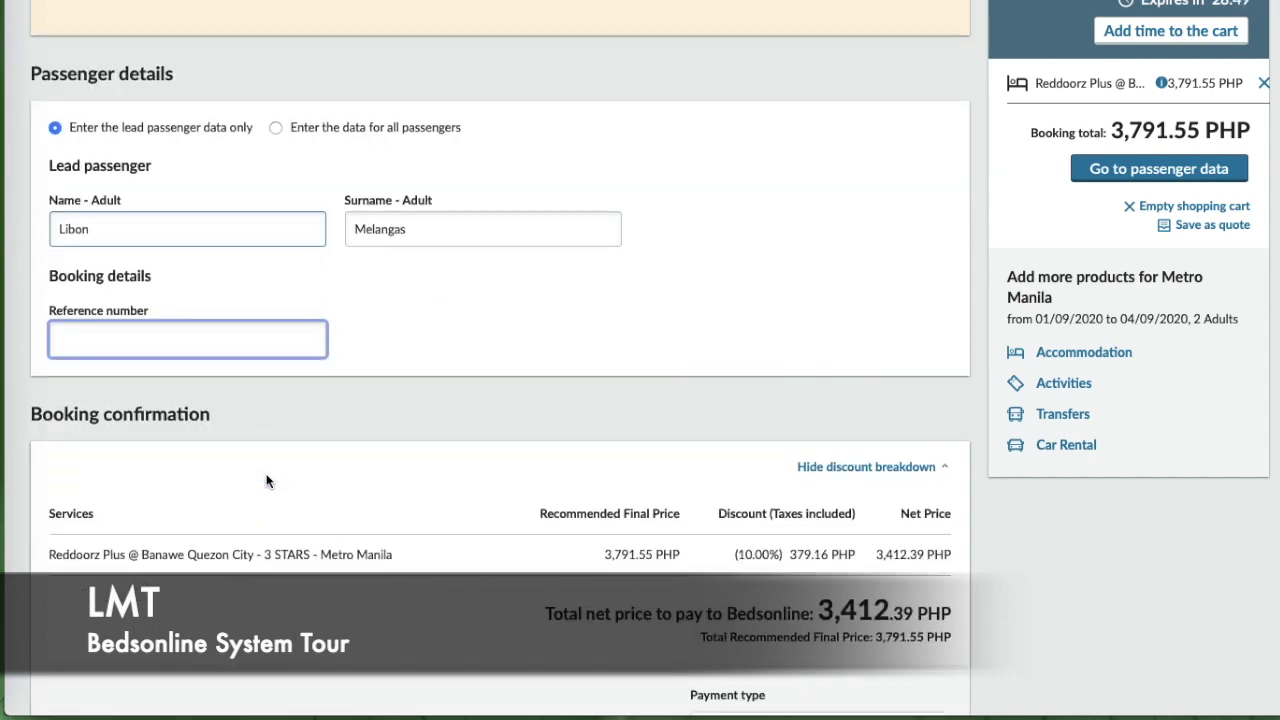
- Examine the cart's recommended final price, cancellation fees and booking confirmation for the Quezon City hotel
{"action": "scroll", "coordinate": [266, 481], "scroll_direction": "down", "scroll_amount": 4}
{"action": "scroll", "coordinate": [526, 462], "scroll_direction": "up", "scroll_amount": 20}
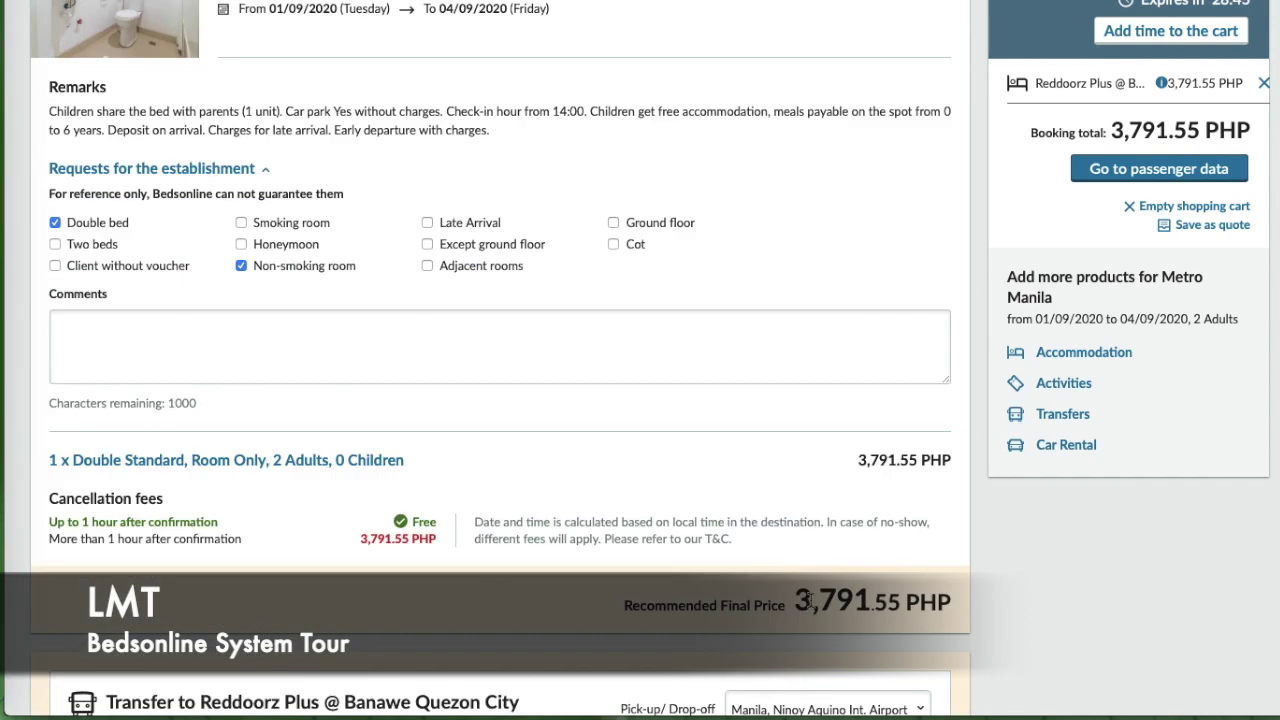
{"action": "left_click_drag", "start_coordinate": [800, 600], "coordinate": [947, 601]}
{"action": "left_click", "coordinate": [862, 600]}
{"action": "scroll", "coordinate": [846, 580], "scroll_direction": "up", "scroll_amount": 2}
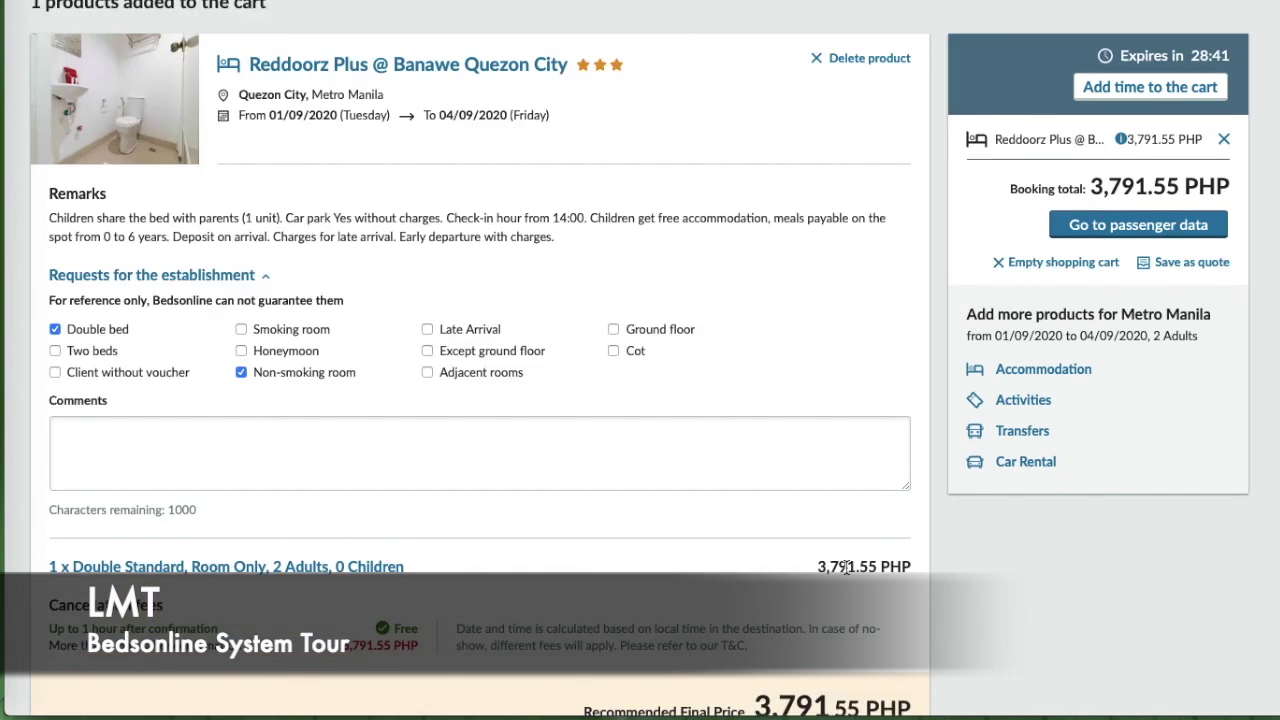
{"action": "scroll", "coordinate": [846, 573], "scroll_direction": "down", "scroll_amount": 5}
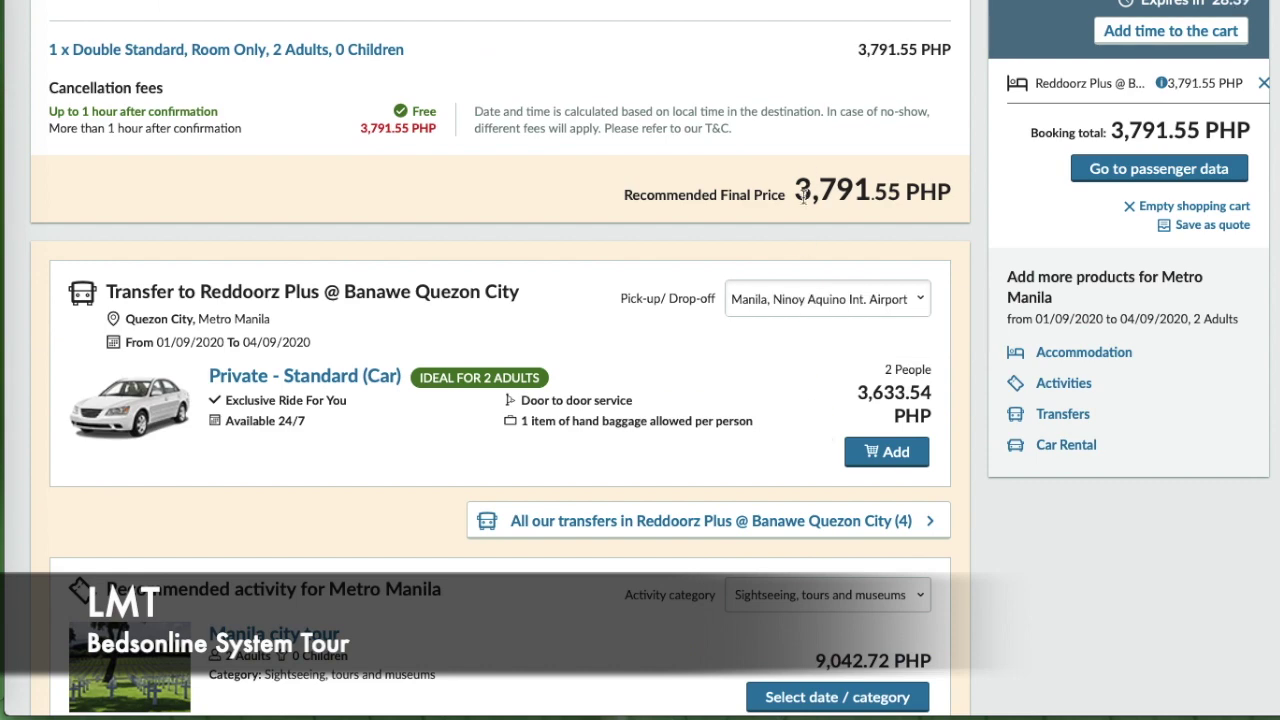
{"action": "left_click_drag", "start_coordinate": [797, 194], "coordinate": [957, 191]}
{"action": "scroll", "coordinate": [836, 419], "scroll_direction": "up", "scroll_amount": 6}
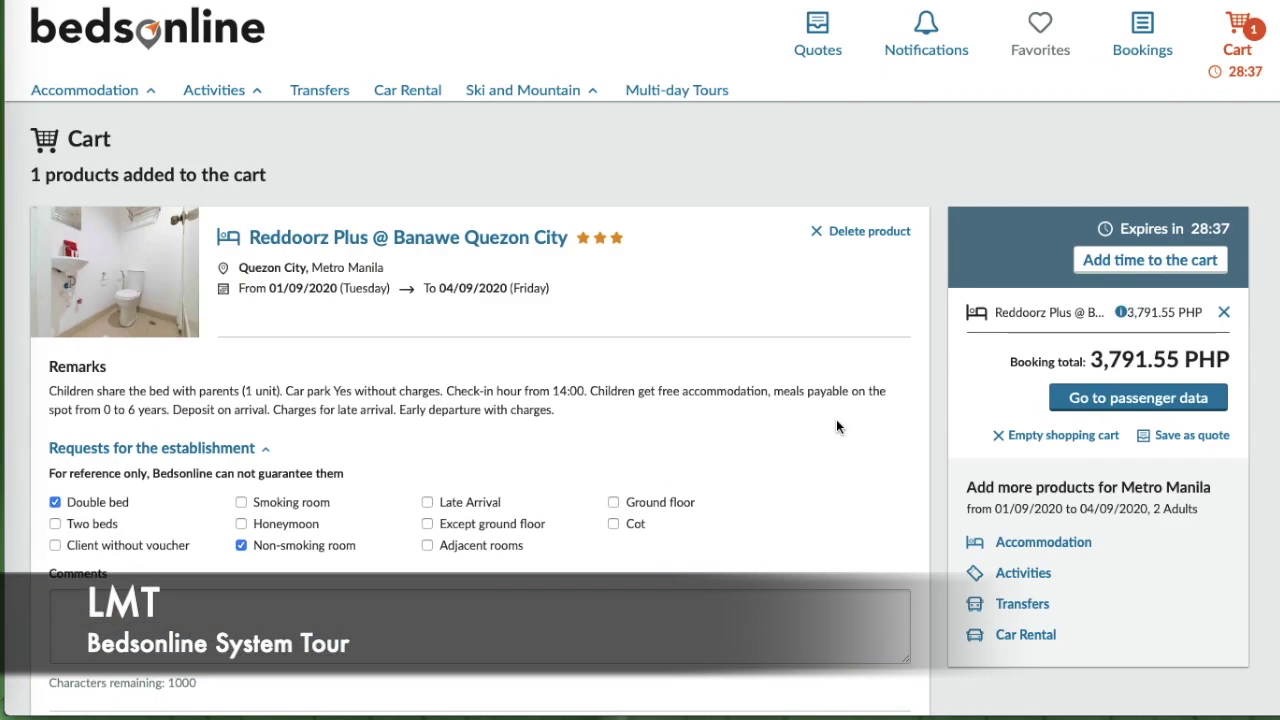
{"action": "scroll", "coordinate": [836, 427], "scroll_direction": "down", "scroll_amount": 10}
{"action": "scroll", "coordinate": [757, 351], "scroll_direction": "up", "scroll_amount": 11}
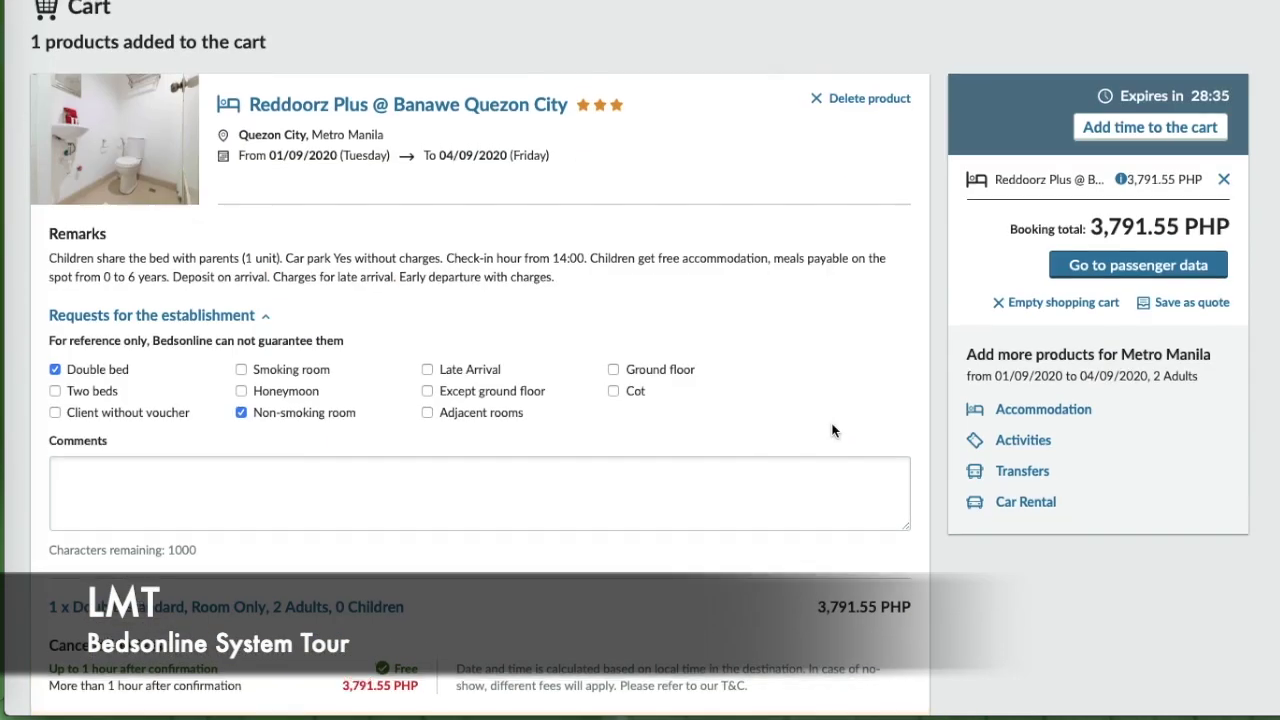
{"action": "scroll", "coordinate": [846, 462], "scroll_direction": "down", "scroll_amount": 3}
{"action": "scroll", "coordinate": [846, 462], "scroll_direction": "down", "scroll_amount": 15}
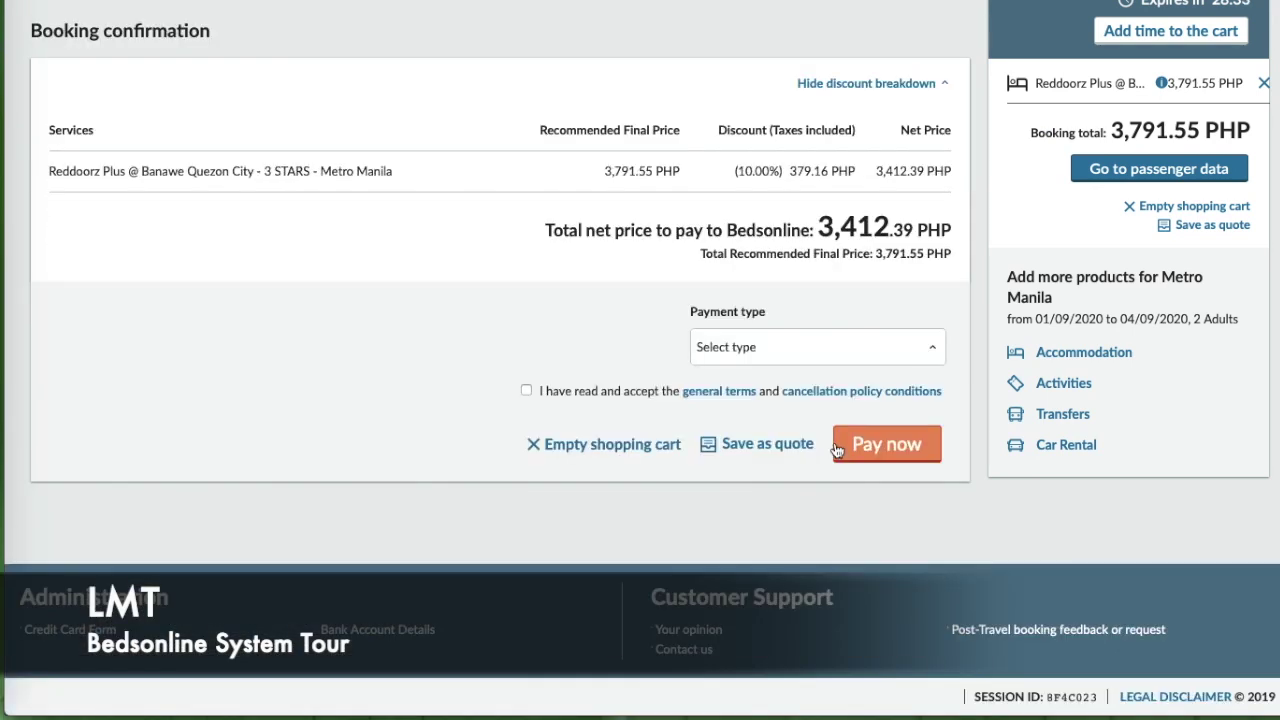
- Examine the total net price to pay to Bedsonline and the discount amount in the booking confirmation
{"action": "left_click_drag", "start_coordinate": [820, 226], "coordinate": [957, 237]}
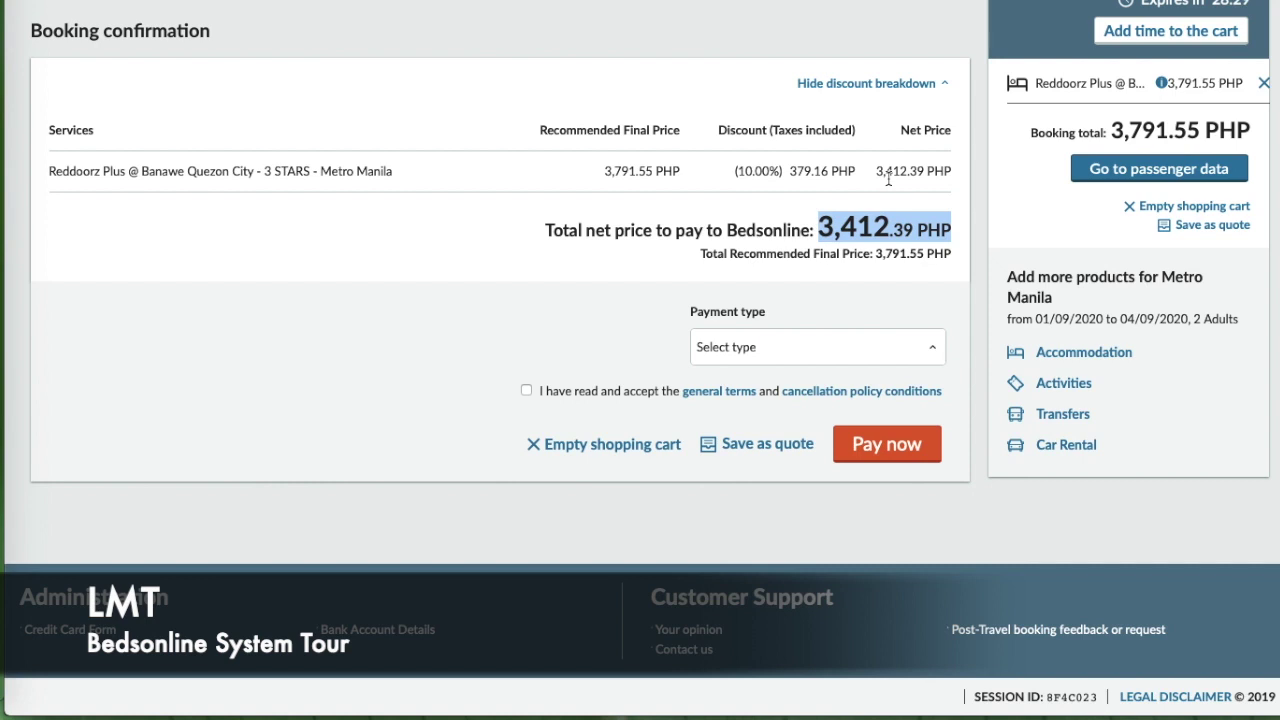
{"action": "scroll", "coordinate": [848, 242], "scroll_direction": "up", "scroll_amount": 2}
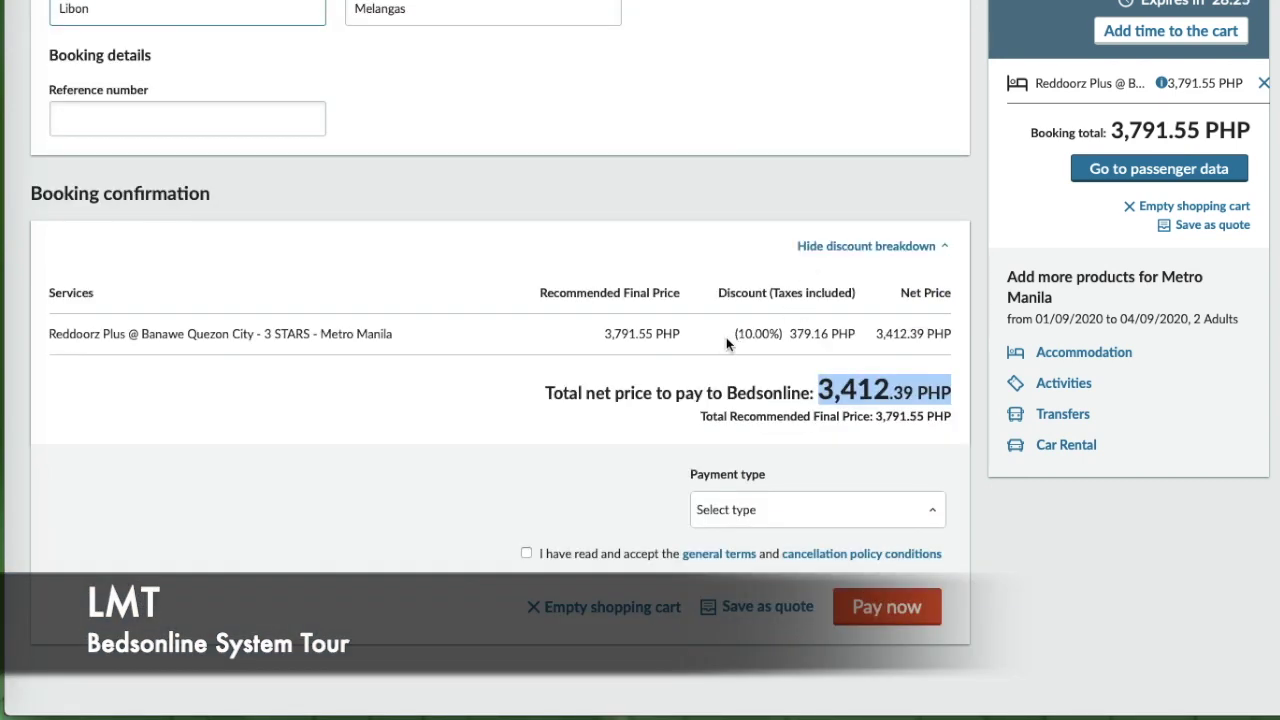
{"action": "left_click_drag", "start_coordinate": [735, 333], "coordinate": [871, 340]}
{"action": "left_click", "coordinate": [810, 346]}
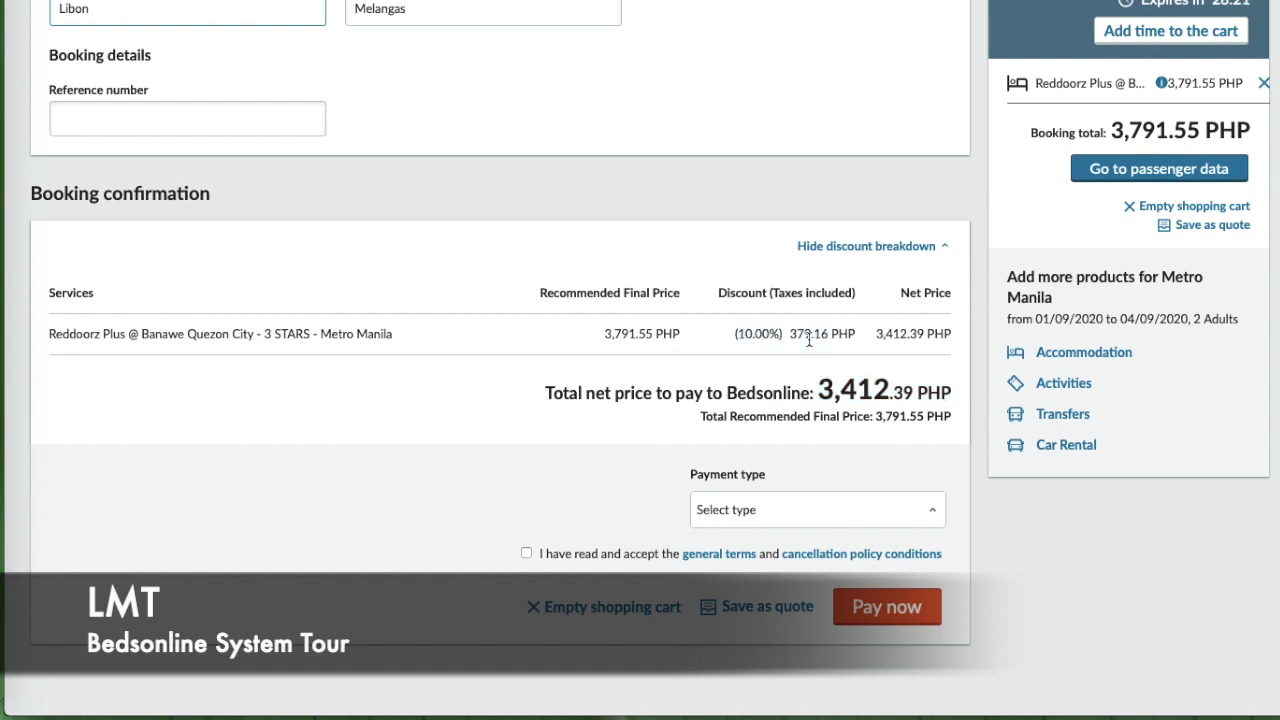
{"action": "scroll", "coordinate": [808, 338], "scroll_direction": "down", "scroll_amount": 2}
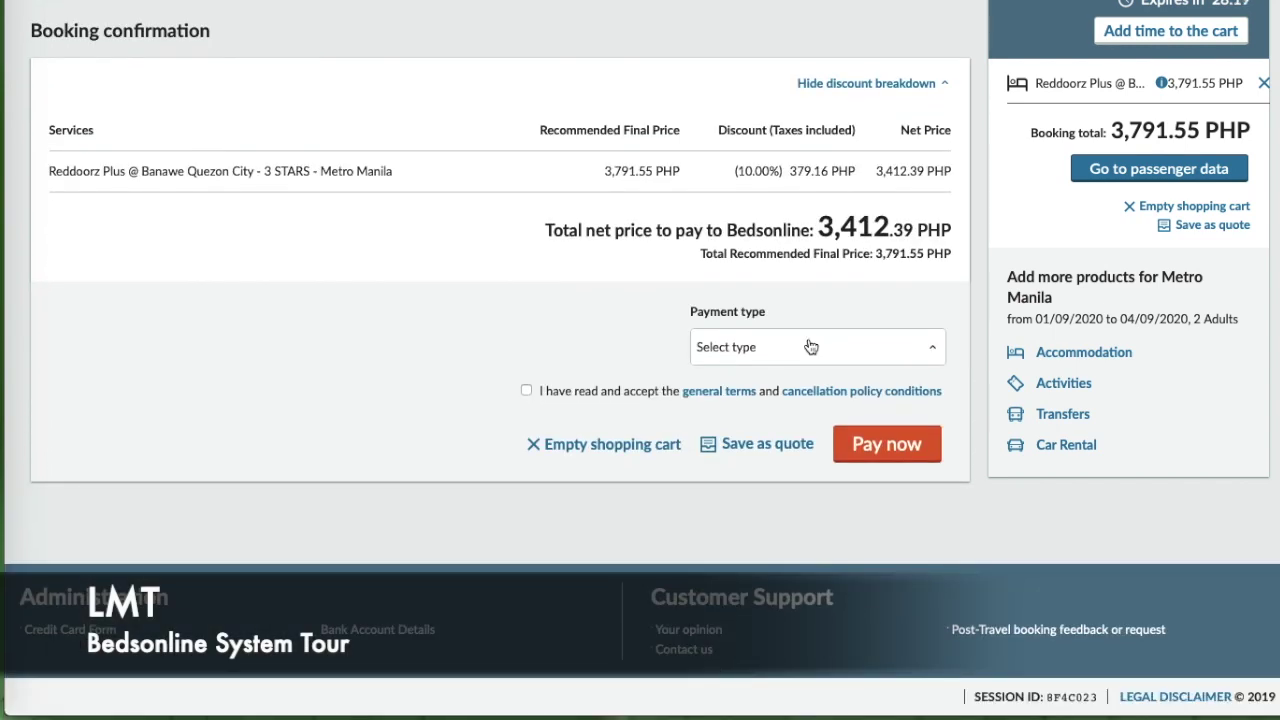
{"action": "scroll", "coordinate": [810, 346], "scroll_direction": "up", "scroll_amount": 2}
{"action": "left_click_drag", "start_coordinate": [733, 345], "coordinate": [858, 338]}
{"action": "left_click", "coordinate": [803, 352]}
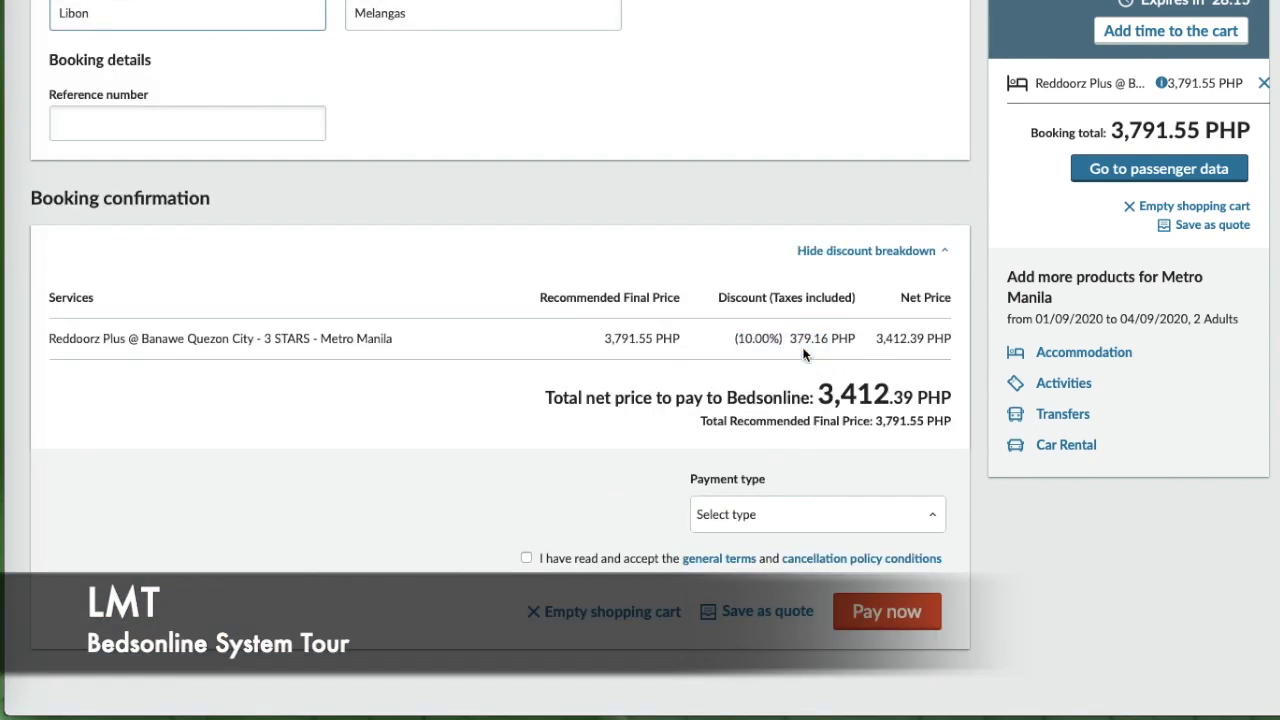
- Choose VISA as the payment type and accept the general terms and cancellation policy conditions
{"action": "scroll", "coordinate": [803, 352], "scroll_direction": "up", "scroll_amount": 1}
{"action": "scroll", "coordinate": [723, 354], "scroll_direction": "down", "scroll_amount": 2}
{"action": "left_click", "coordinate": [820, 386]}
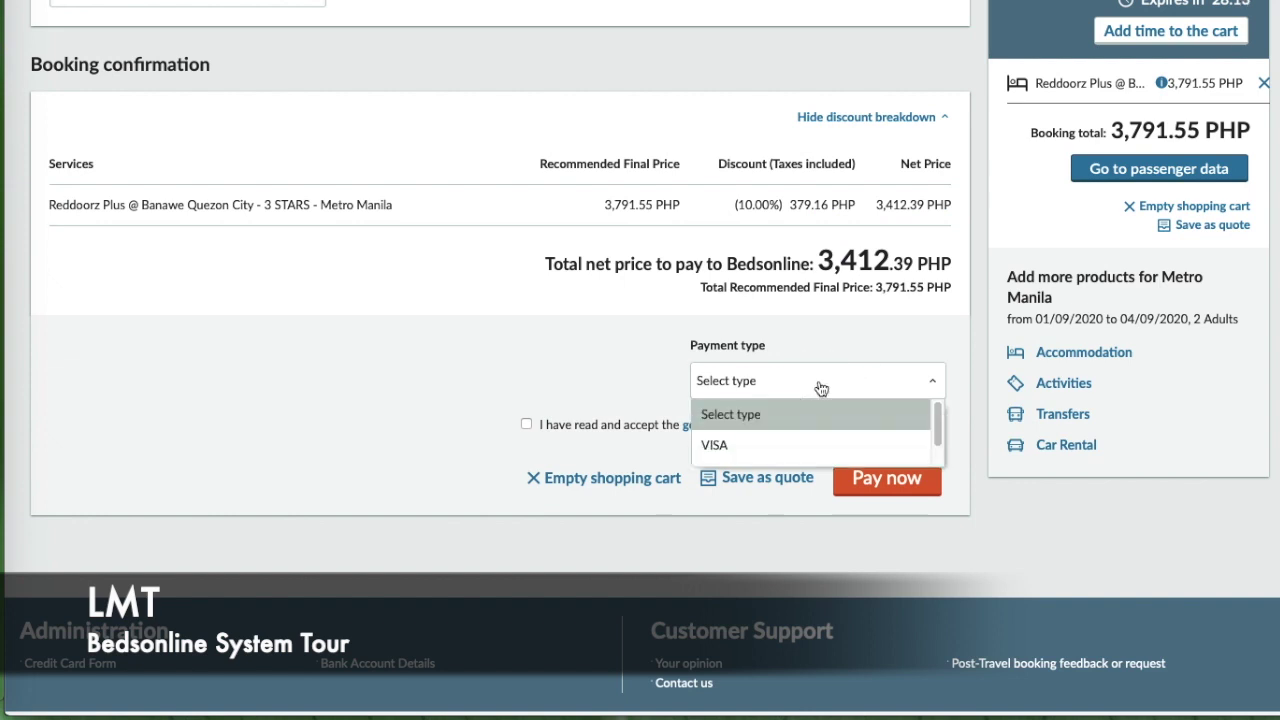
{"action": "left_click", "coordinate": [746, 447]}
{"action": "left_click", "coordinate": [527, 426]}
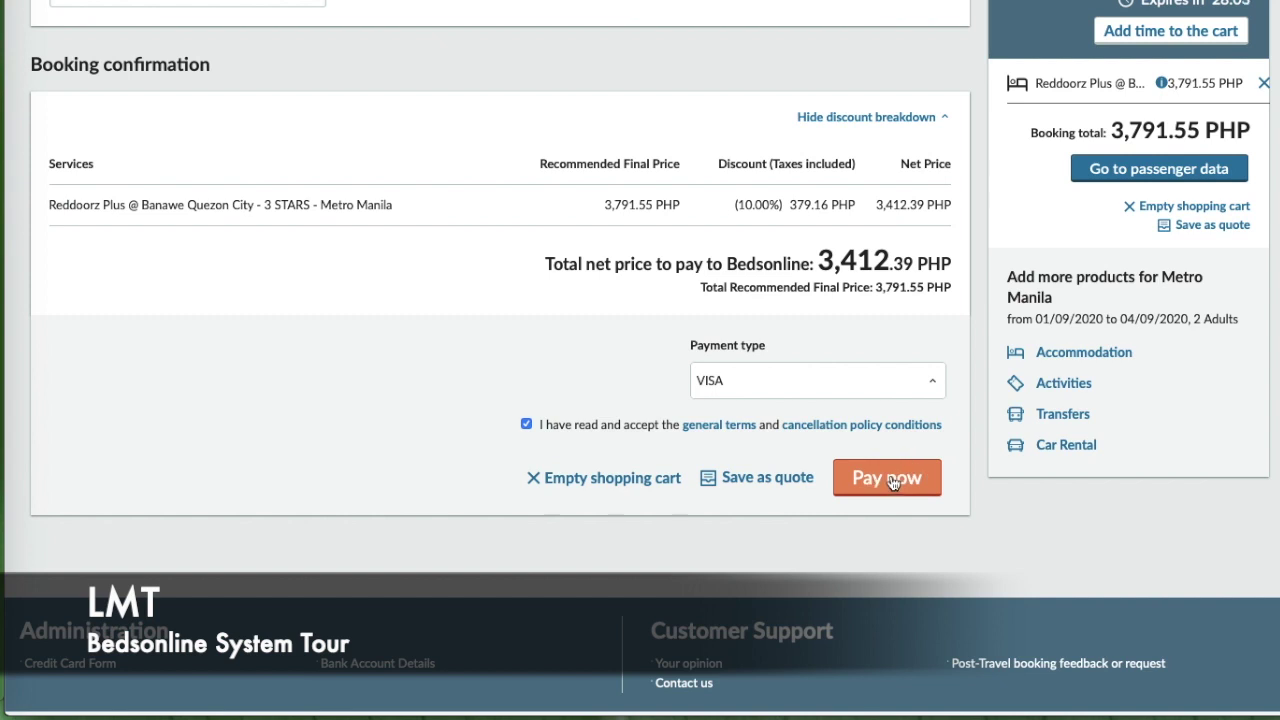
- Save the cart as a quote named Banawe and return to the cart
{"action": "left_click", "coordinate": [760, 485]}
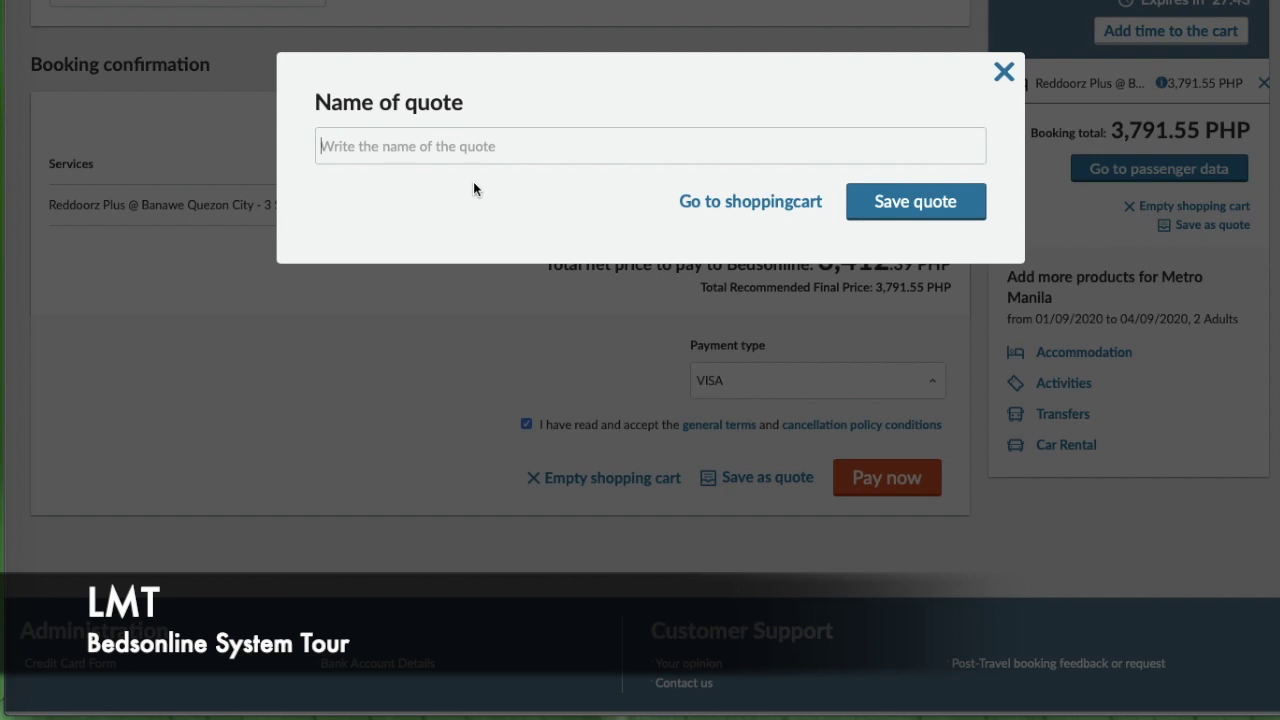
{"action": "type", "text": "Banawe"}
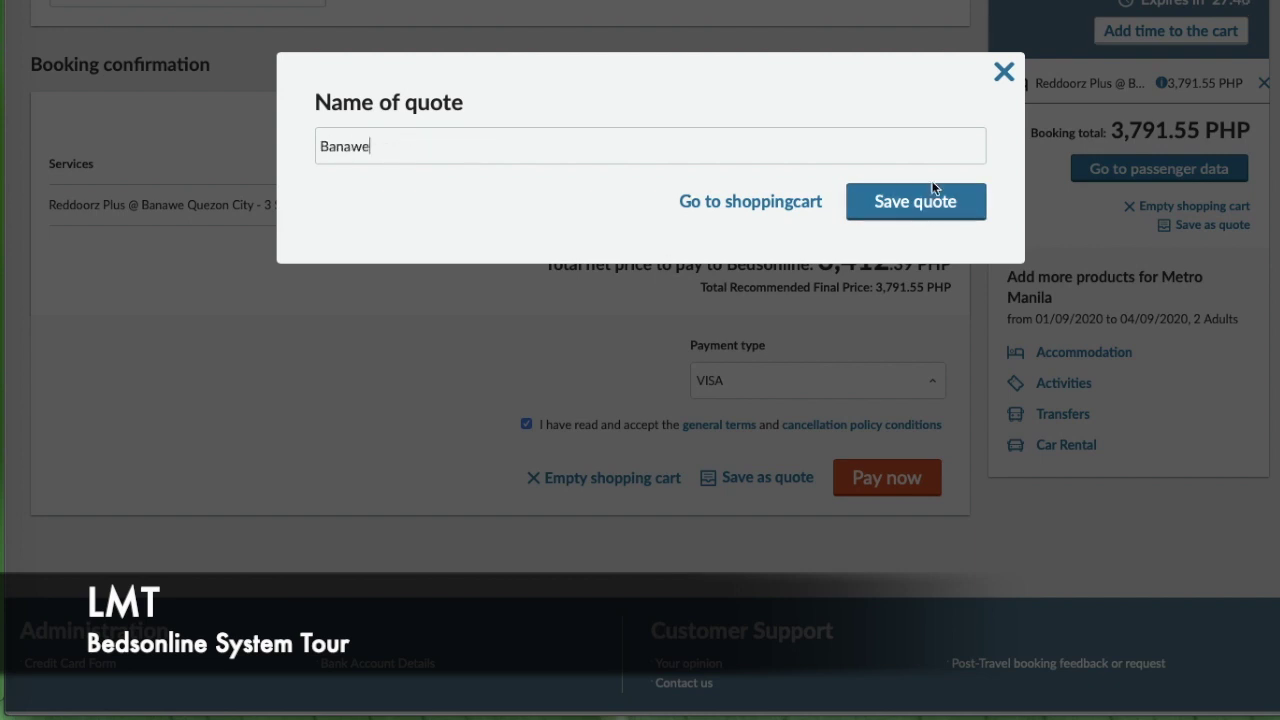
{"action": "left_click", "coordinate": [928, 201]}
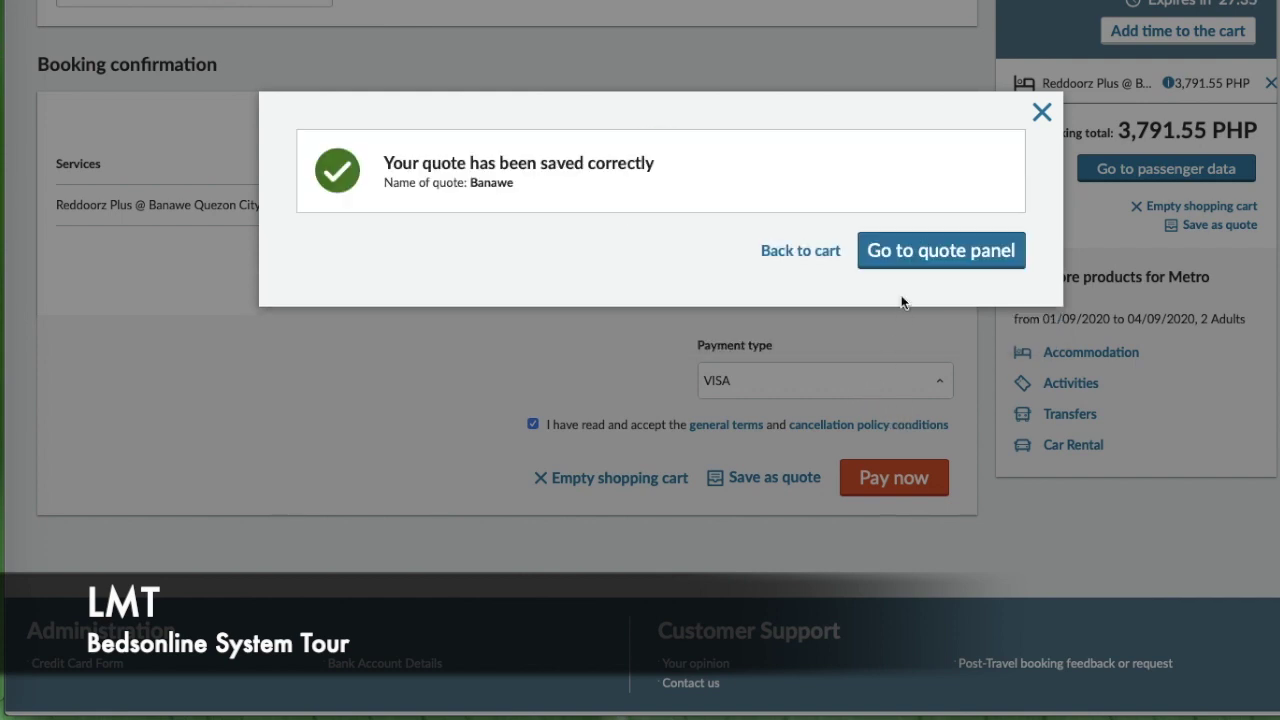
{"action": "left_click", "coordinate": [1041, 112]}
{"action": "scroll", "coordinate": [869, 456], "scroll_direction": "down", "scroll_amount": 1}
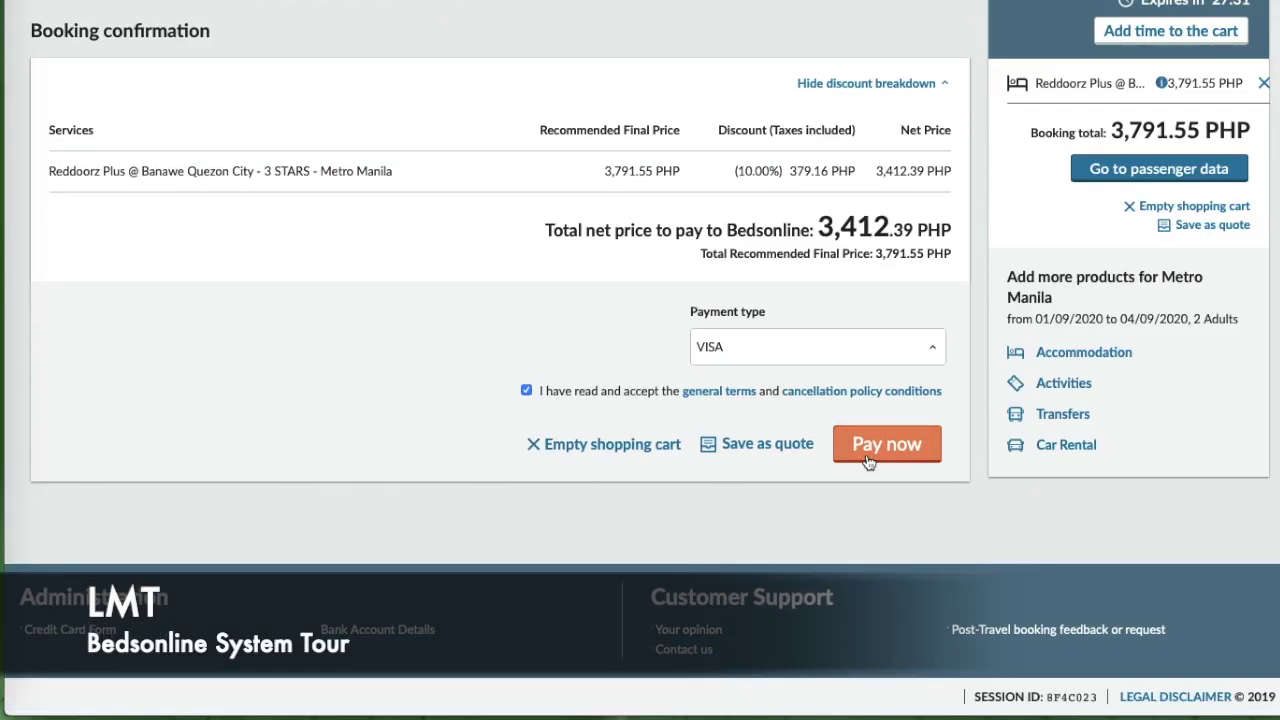
- Start a new accommodation availability search and set the destination to the Pasay zone of Metro Manila
{"action": "scroll", "coordinate": [866, 447], "scroll_direction": "up", "scroll_amount": 15}
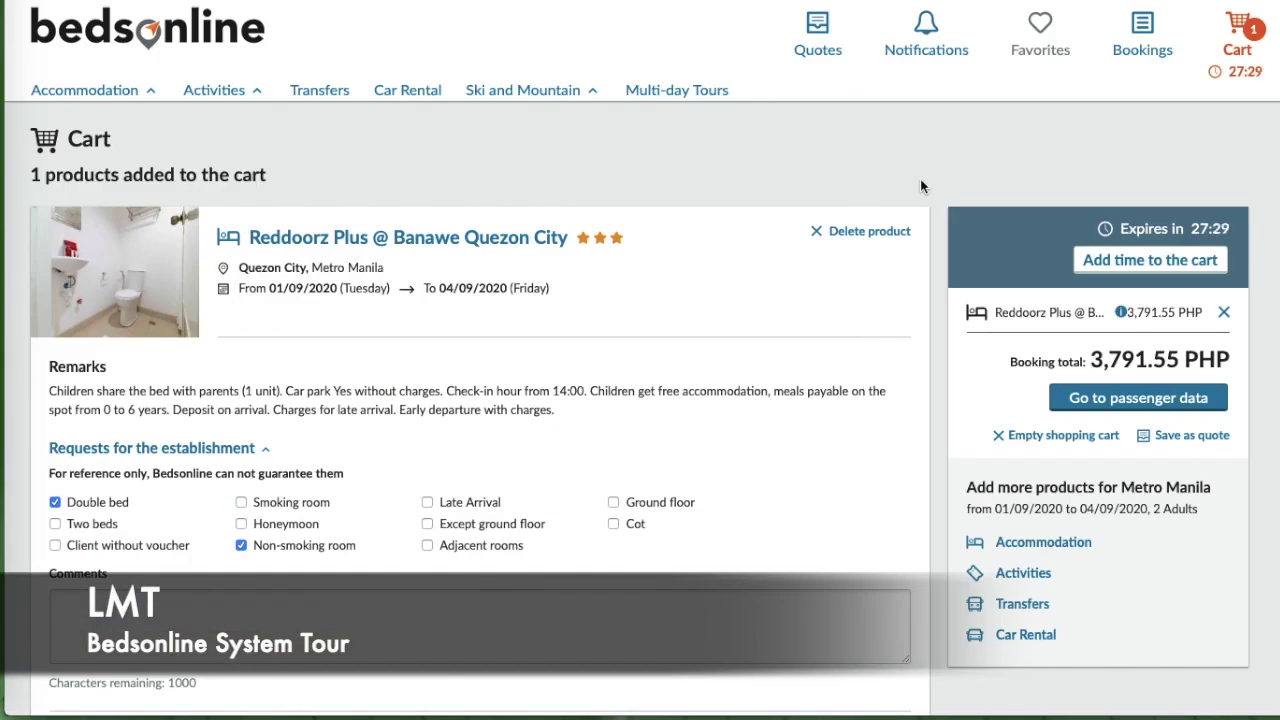
{"action": "scroll", "coordinate": [943, 255], "scroll_direction": "down", "scroll_amount": 12}
{"action": "scroll", "coordinate": [943, 250], "scroll_direction": "up", "scroll_amount": 10}
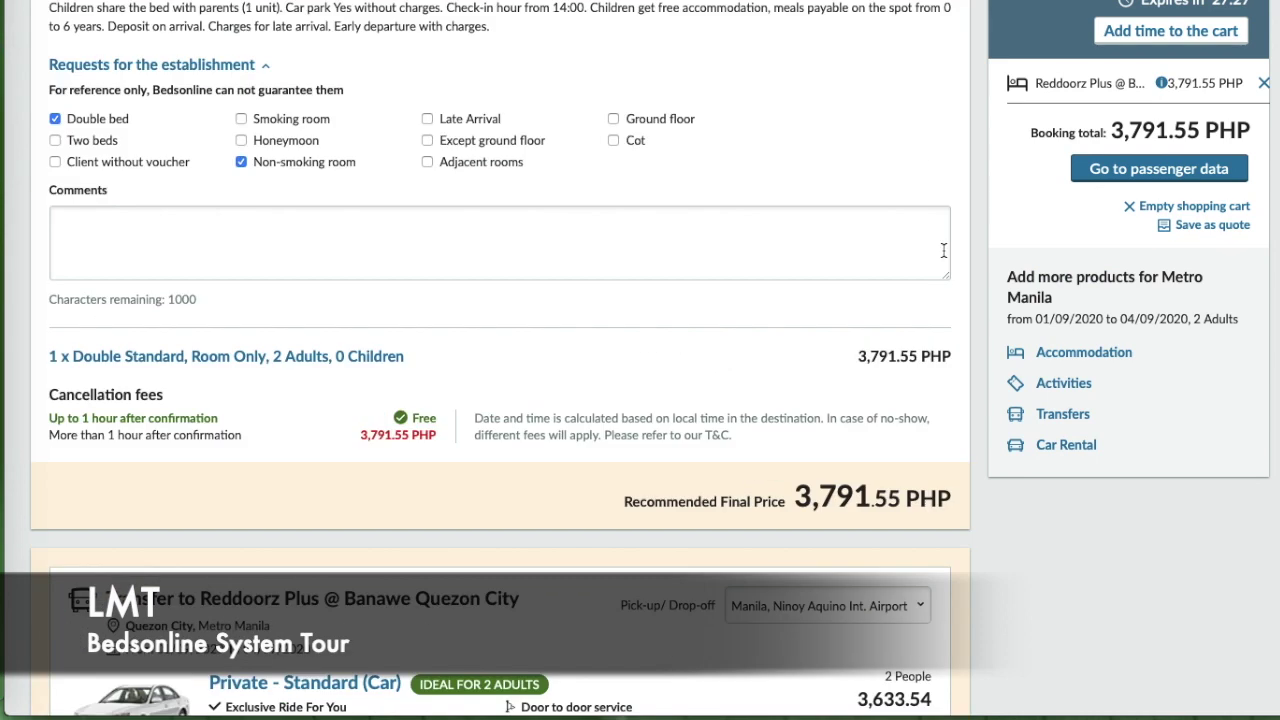
{"action": "scroll", "coordinate": [943, 250], "scroll_direction": "up", "scroll_amount": 5}
{"action": "mouse_move", "coordinate": [95, 88]}
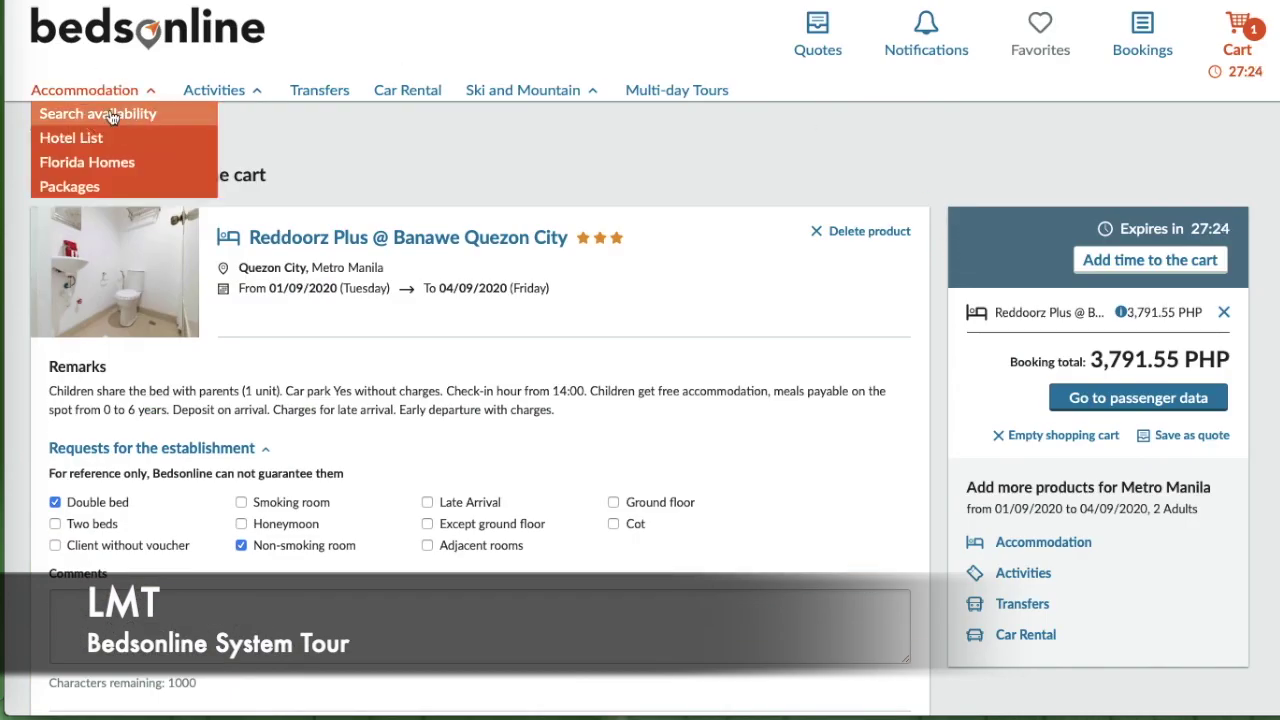
{"action": "left_click", "coordinate": [95, 117]}
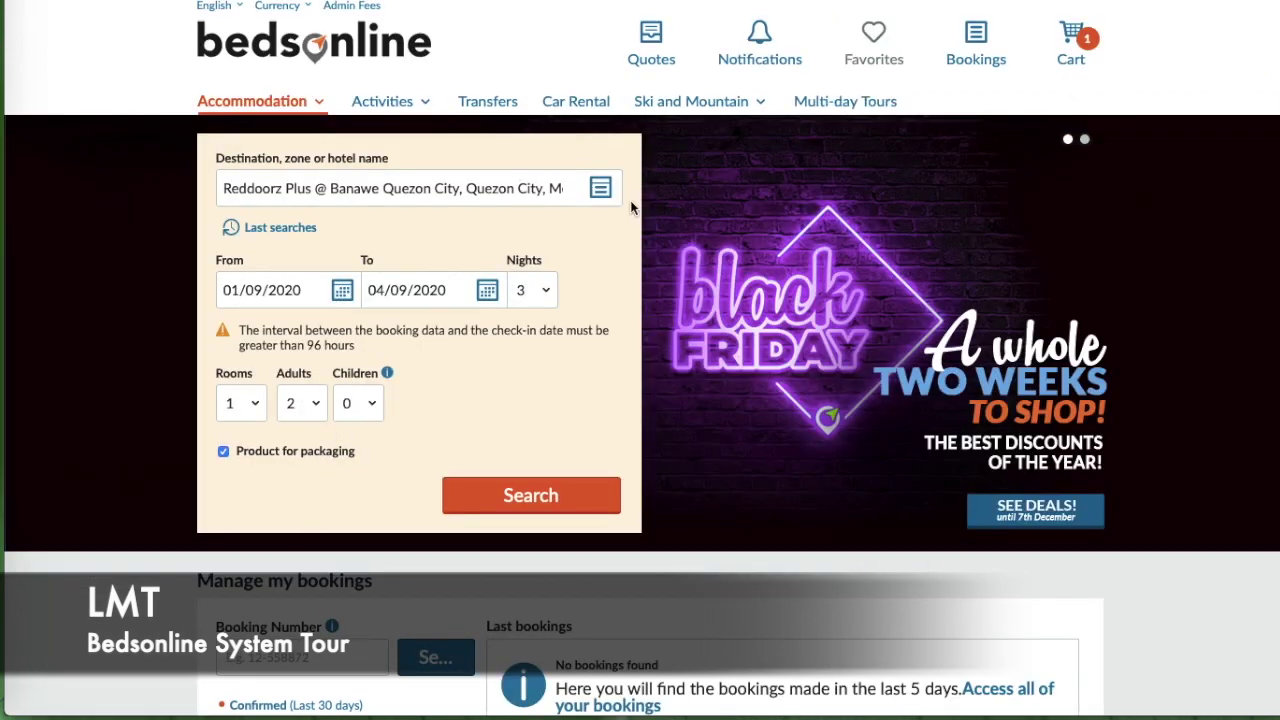
{"action": "left_click", "coordinate": [597, 196]}
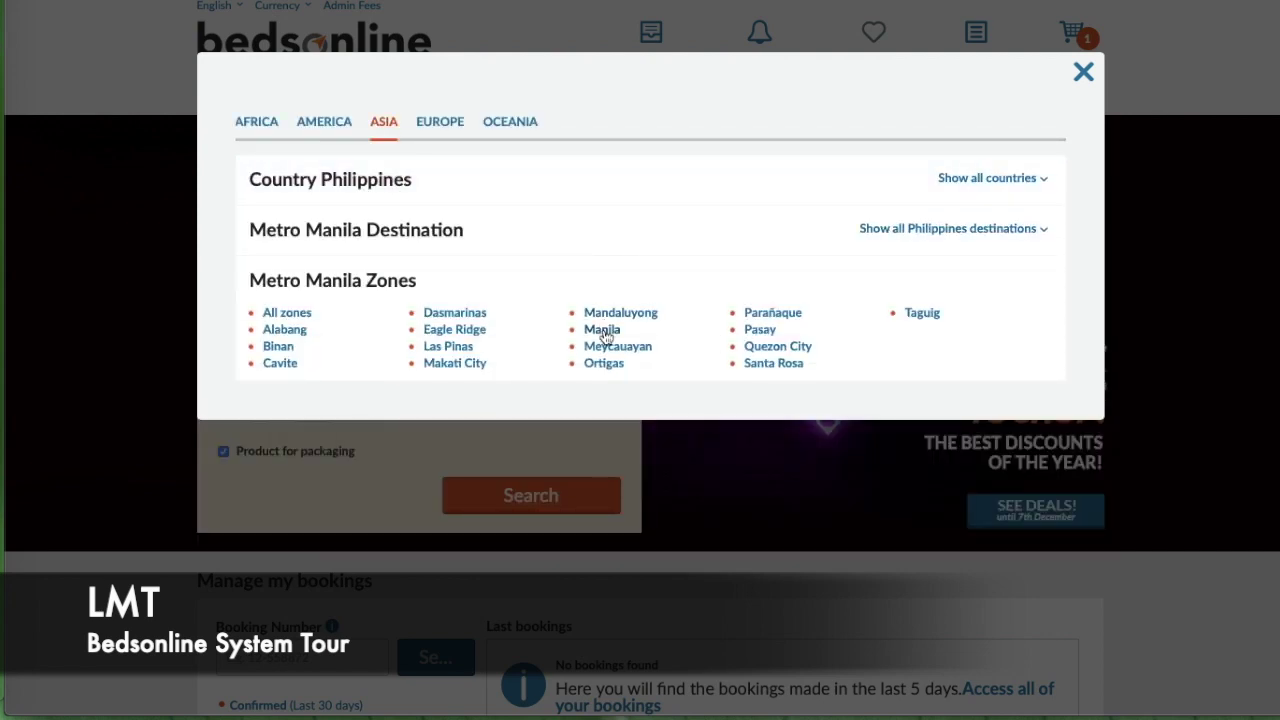
{"action": "left_click", "coordinate": [759, 330]}
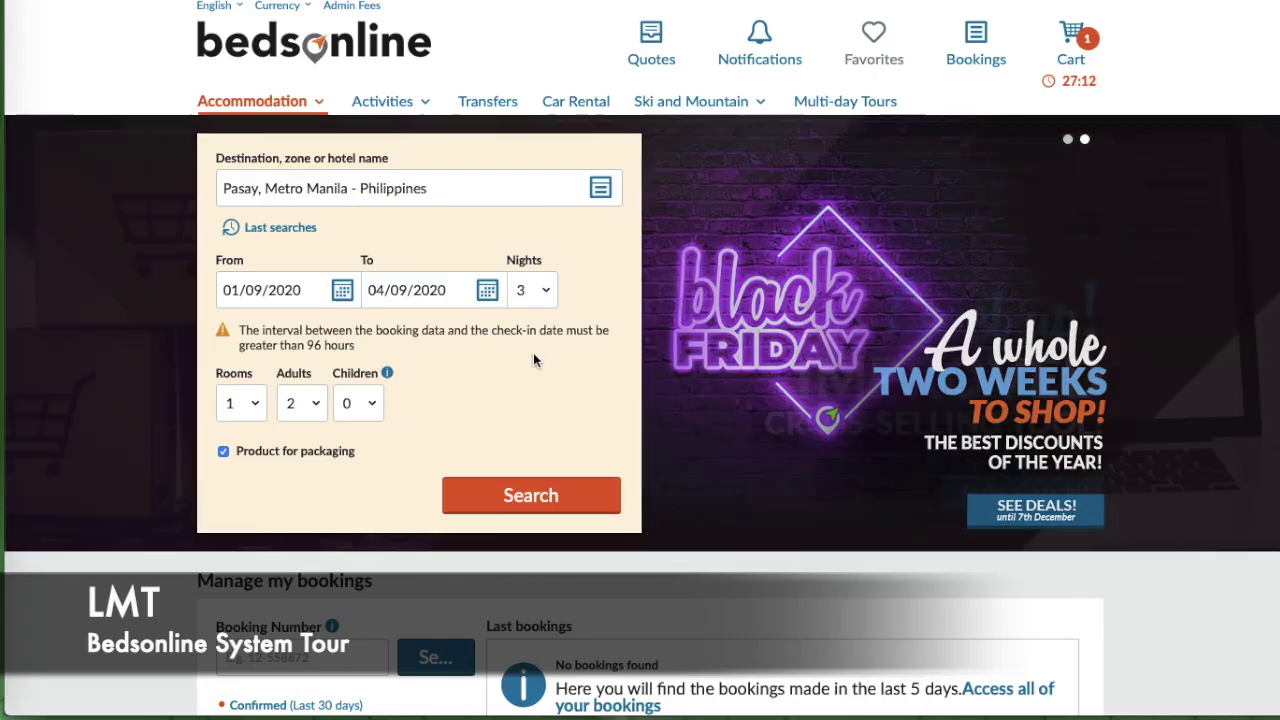
- Set the stay from 01/11/2020 to 02/11/2020
{"action": "left_click", "coordinate": [342, 290]}
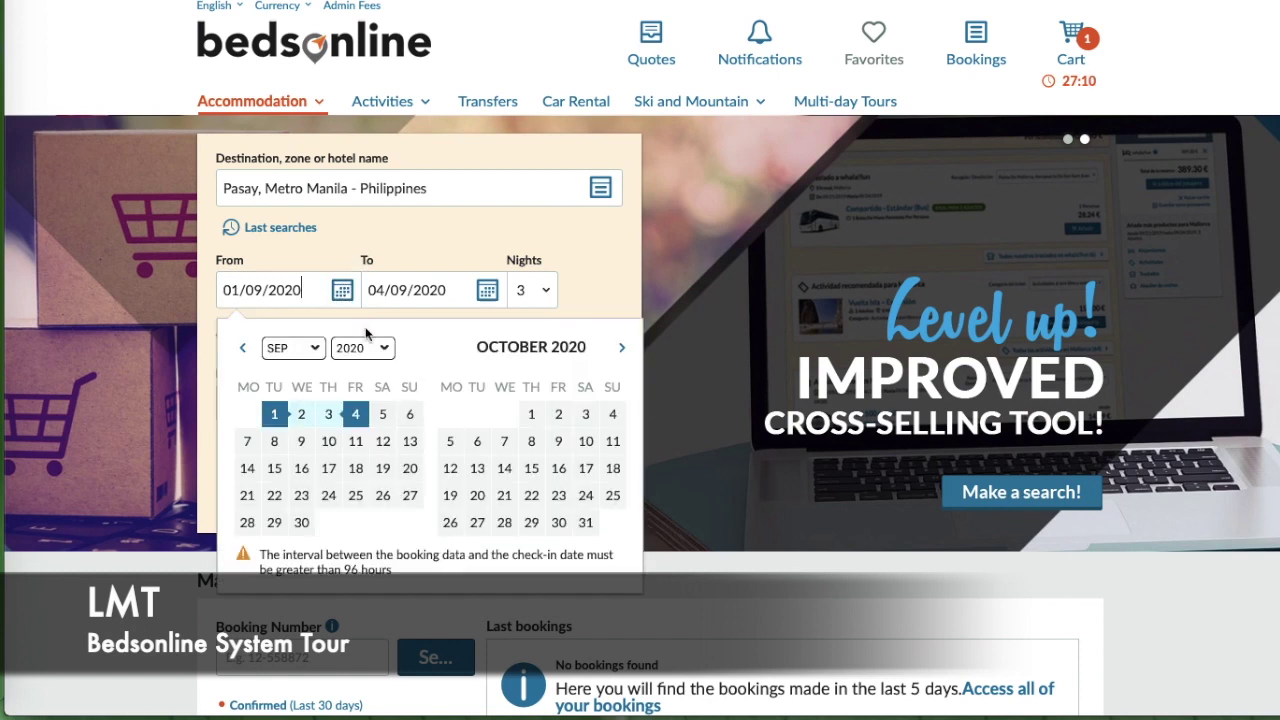
{"action": "left_click", "coordinate": [624, 348]}
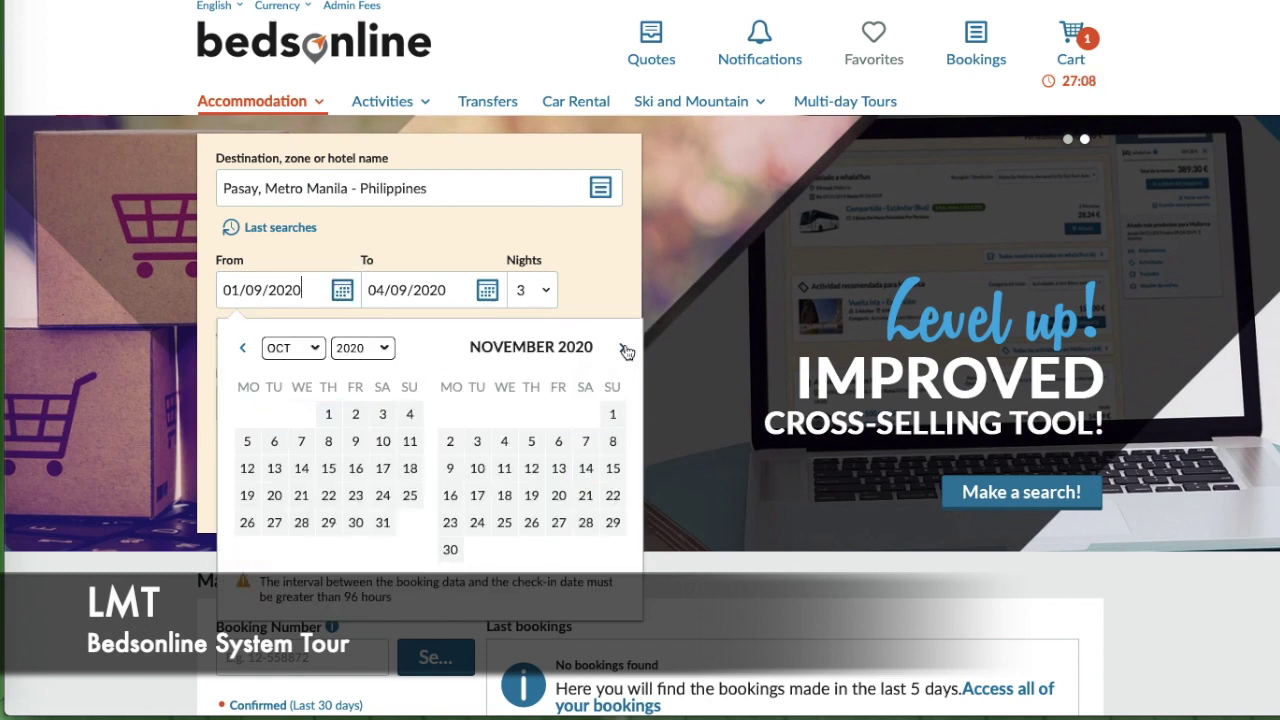
{"action": "left_click", "coordinate": [608, 420]}
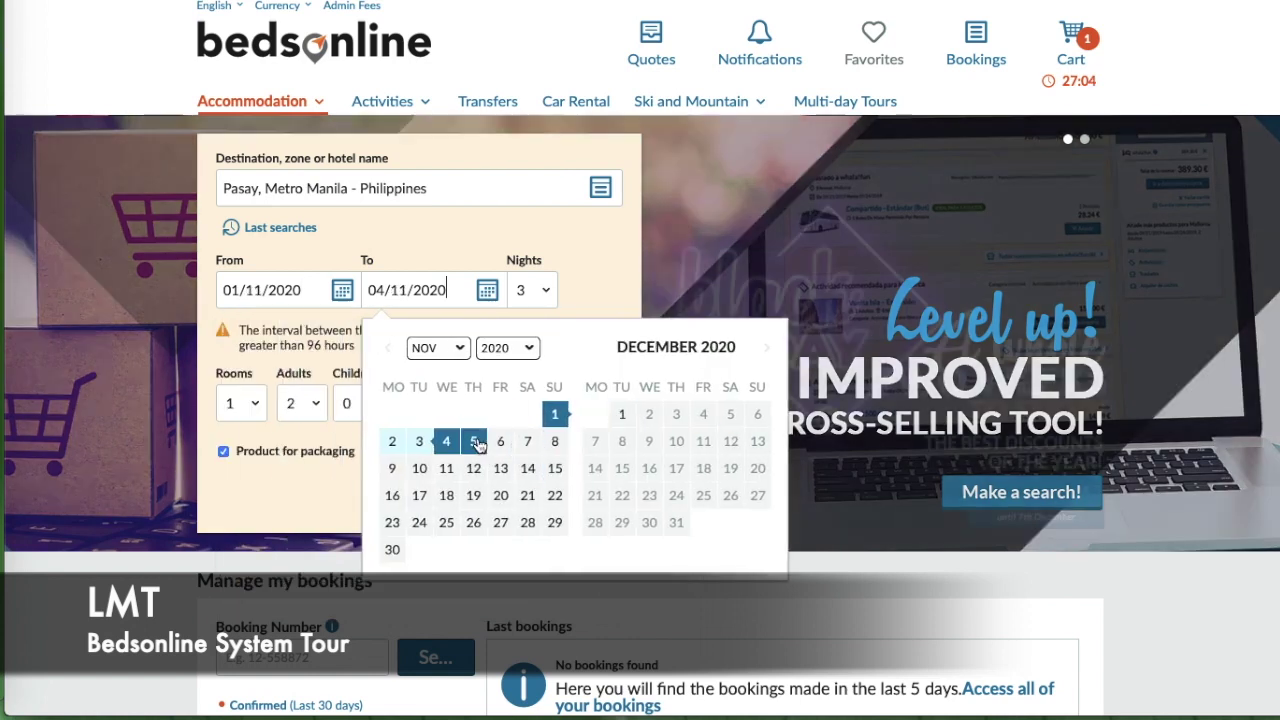
{"action": "left_click", "coordinate": [476, 442]}
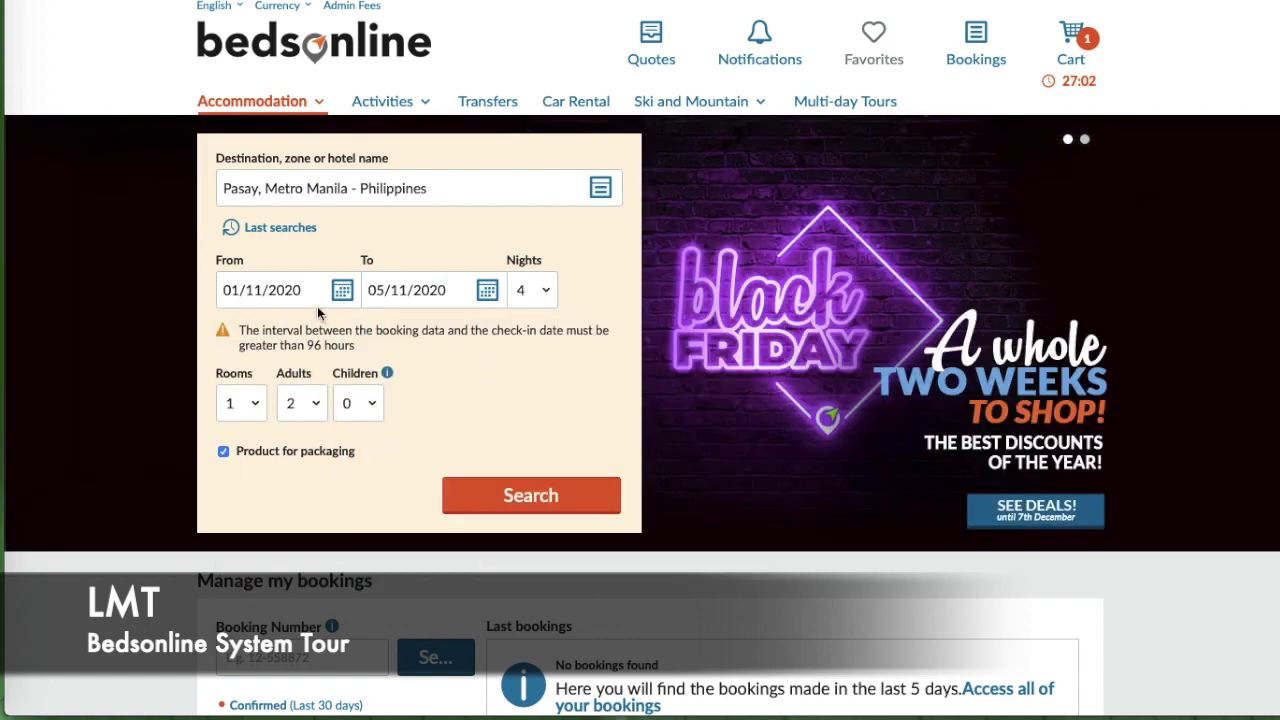
{"action": "left_click", "coordinate": [393, 441]}
- Set the search to 1 adult, turn off Product for packaging and run the hotel search
{"action": "left_click", "coordinate": [315, 404]}
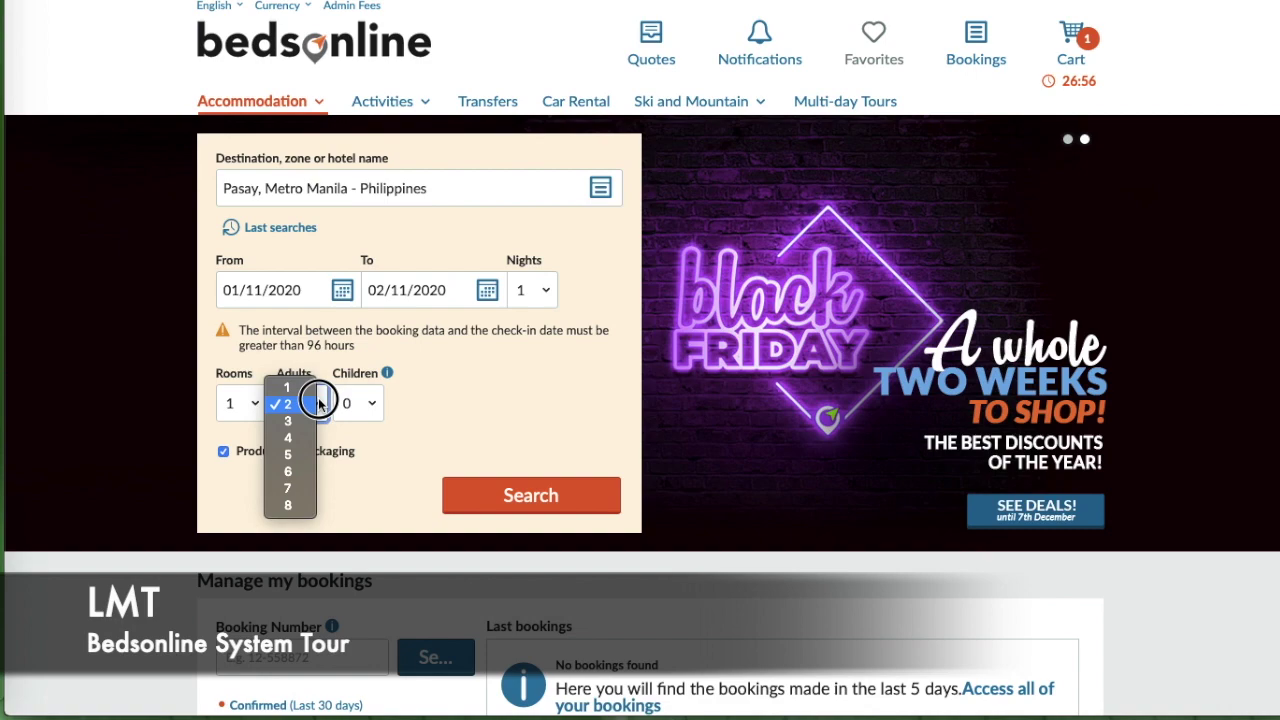
{"action": "left_click", "coordinate": [290, 384]}
{"action": "left_click", "coordinate": [232, 455]}
{"action": "left_click", "coordinate": [551, 491]}
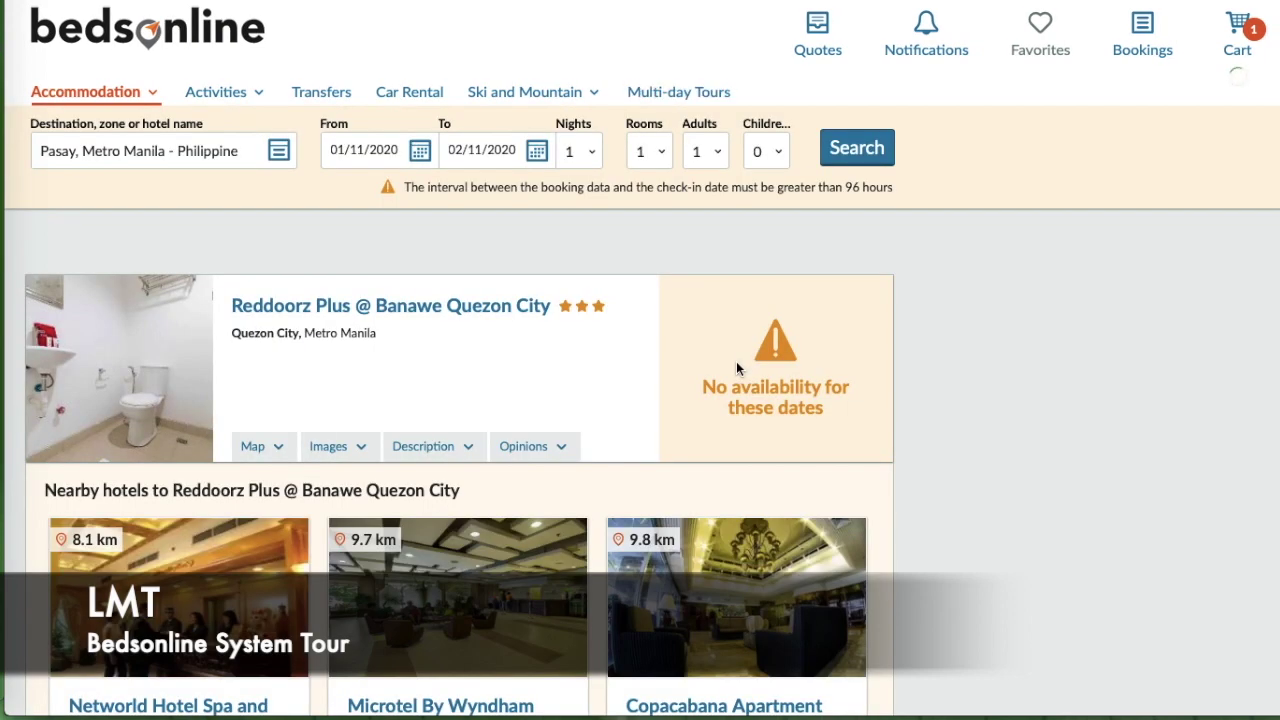
- Review the Pasay search results, including the nearby hotels and each listed hotel's rates and cancellation terms
{"action": "scroll", "coordinate": [748, 374], "scroll_direction": "down", "scroll_amount": 2}
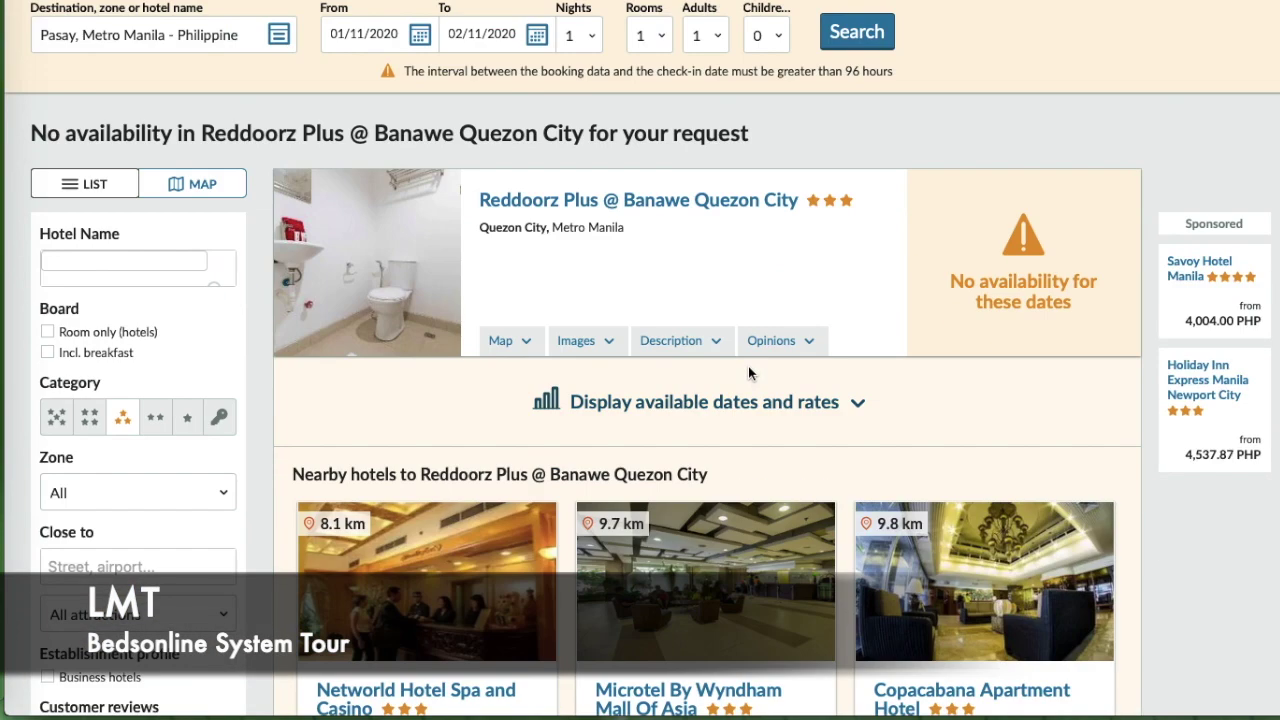
{"action": "scroll", "coordinate": [748, 368], "scroll_direction": "down", "scroll_amount": 3}
{"action": "scroll", "coordinate": [748, 368], "scroll_direction": "down", "scroll_amount": 3}
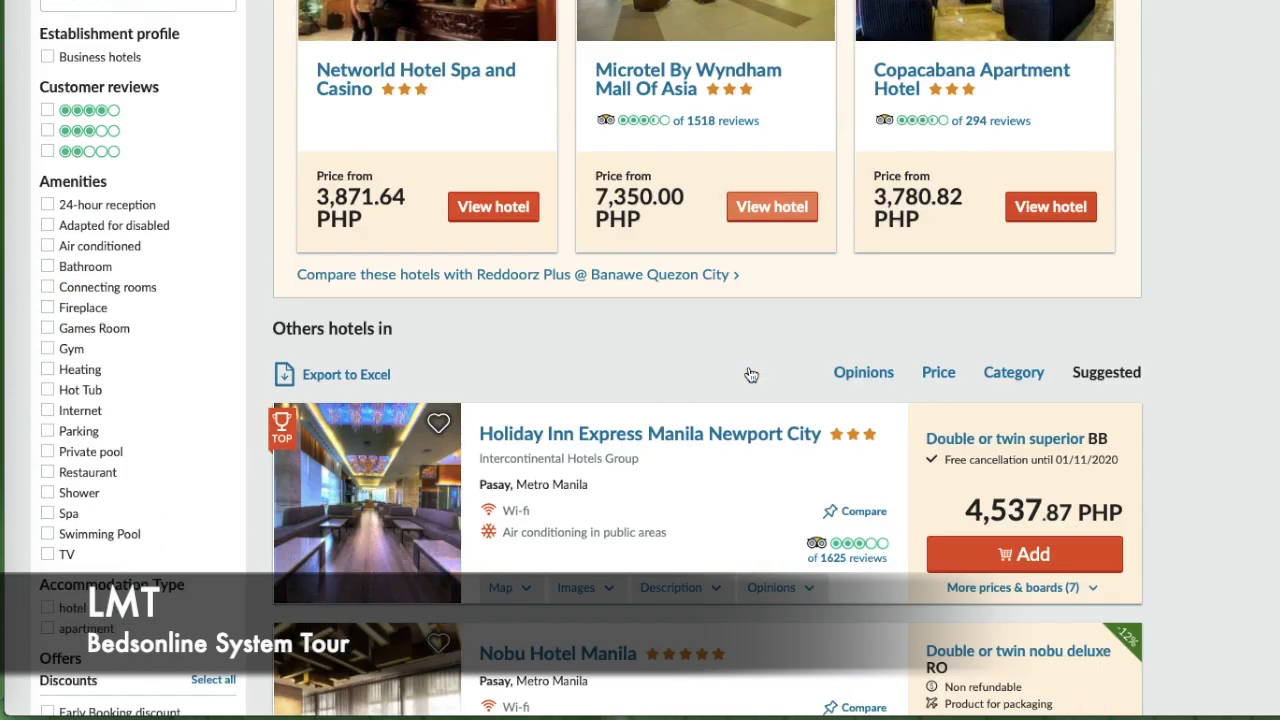
{"action": "scroll", "coordinate": [751, 374], "scroll_direction": "up", "scroll_amount": 7}
{"action": "scroll", "coordinate": [751, 374], "scroll_direction": "down", "scroll_amount": 1}
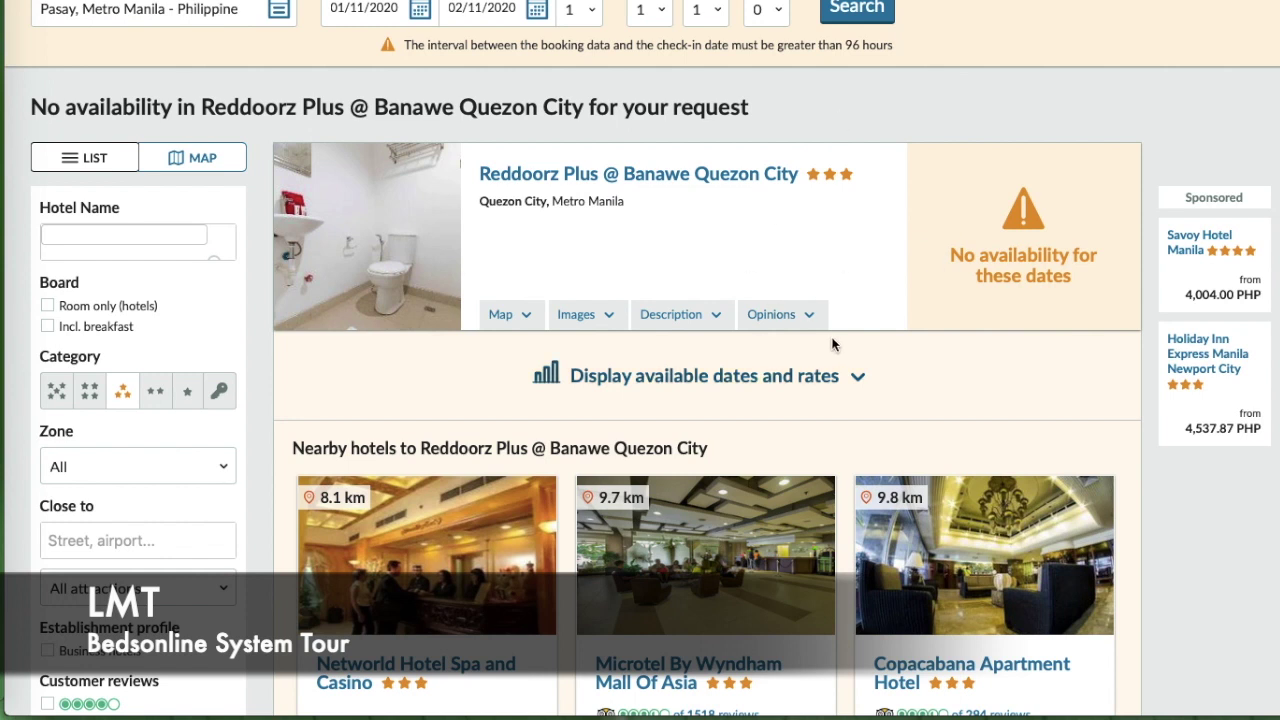
{"action": "scroll", "coordinate": [840, 343], "scroll_direction": "down", "scroll_amount": 5}
{"action": "scroll", "coordinate": [831, 344], "scroll_direction": "down", "scroll_amount": 9}
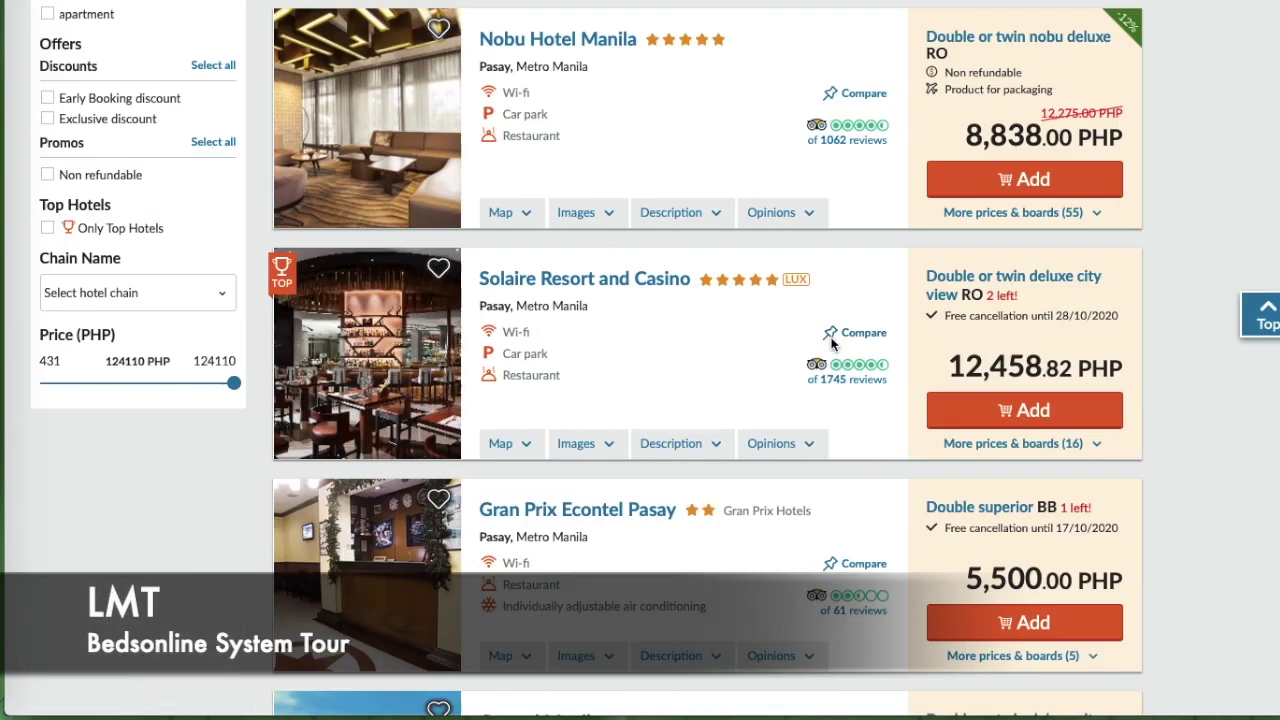
{"action": "scroll", "coordinate": [831, 344], "scroll_direction": "down", "scroll_amount": 2}
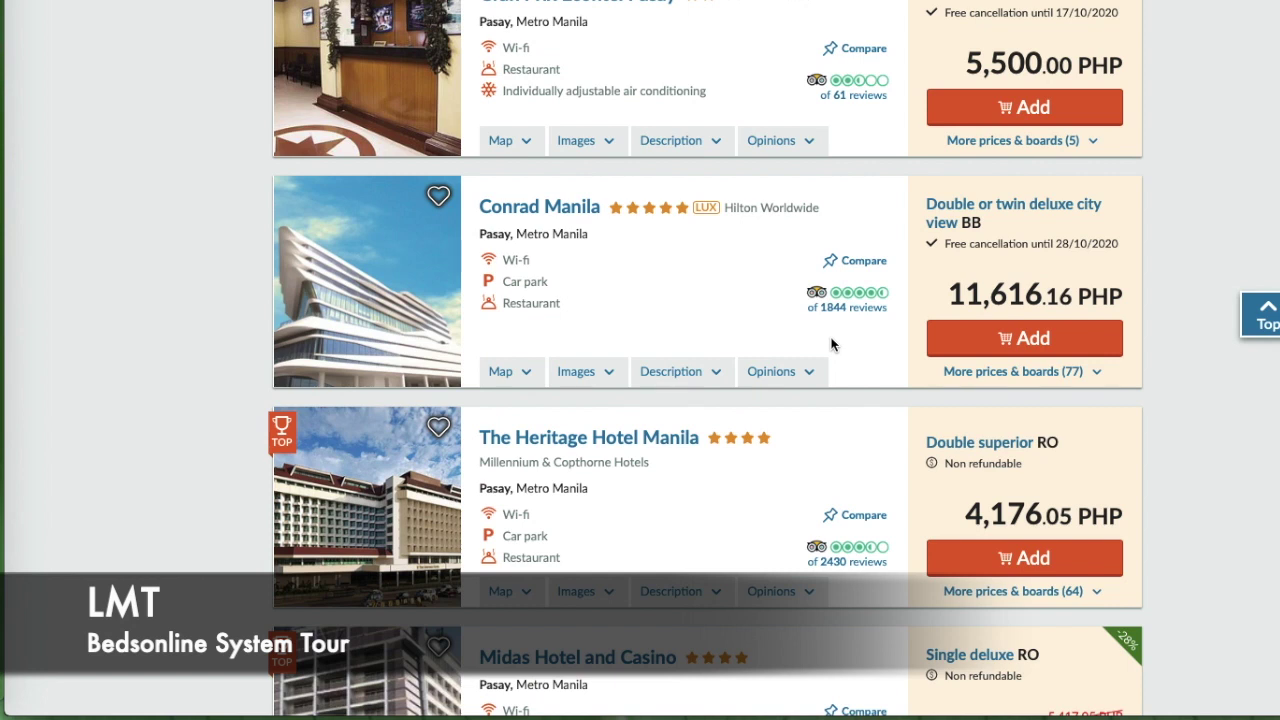
{"action": "mouse_move", "coordinate": [953, 310]}
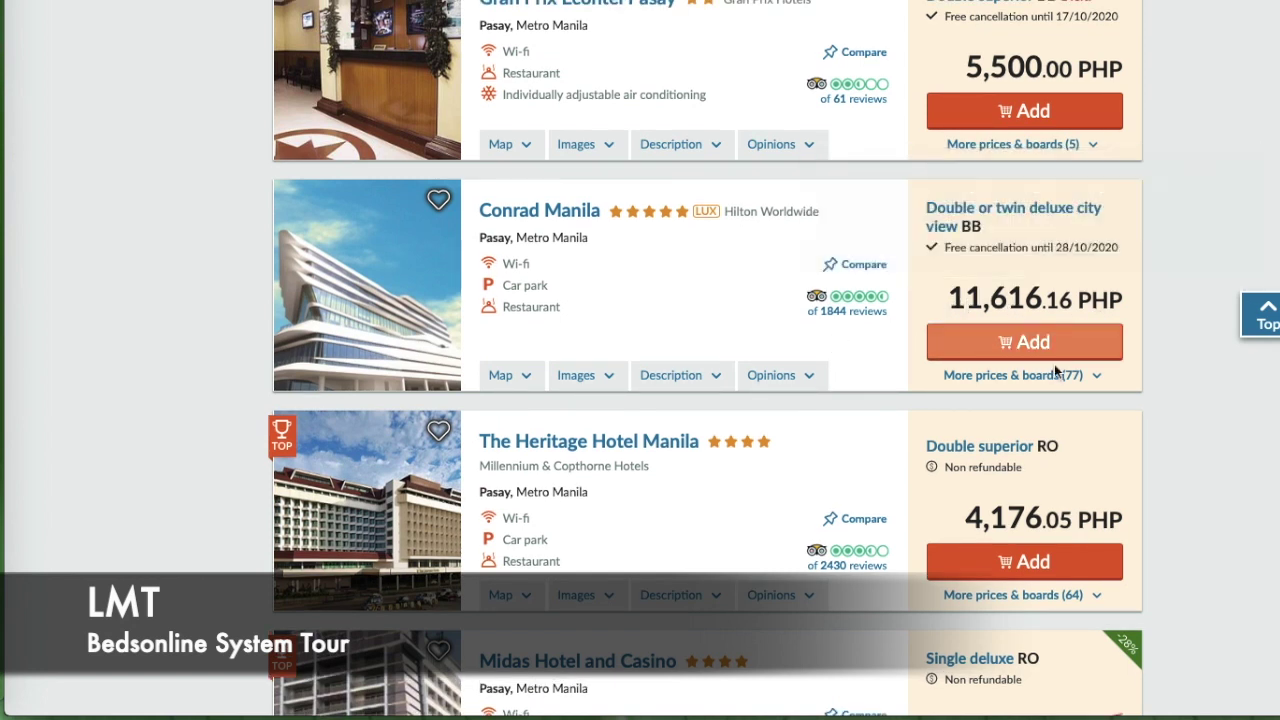
- Try to sort the other Pasay hotels in the search results by price
{"action": "scroll", "coordinate": [1036, 365], "scroll_direction": "down", "scroll_amount": 7}
{"action": "scroll", "coordinate": [1036, 365], "scroll_direction": "up", "scroll_amount": 2}
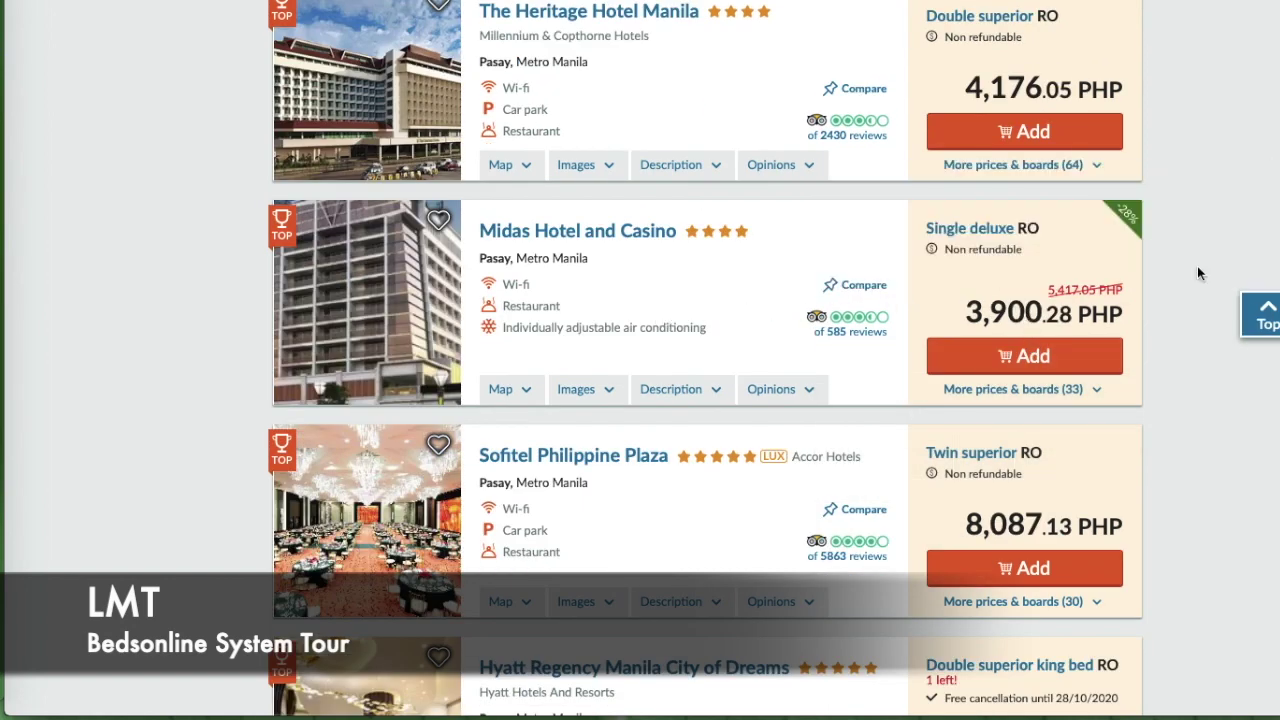
{"action": "scroll", "coordinate": [1197, 266], "scroll_direction": "up", "scroll_amount": 20}
{"action": "scroll", "coordinate": [1195, 263], "scroll_direction": "down", "scroll_amount": 3}
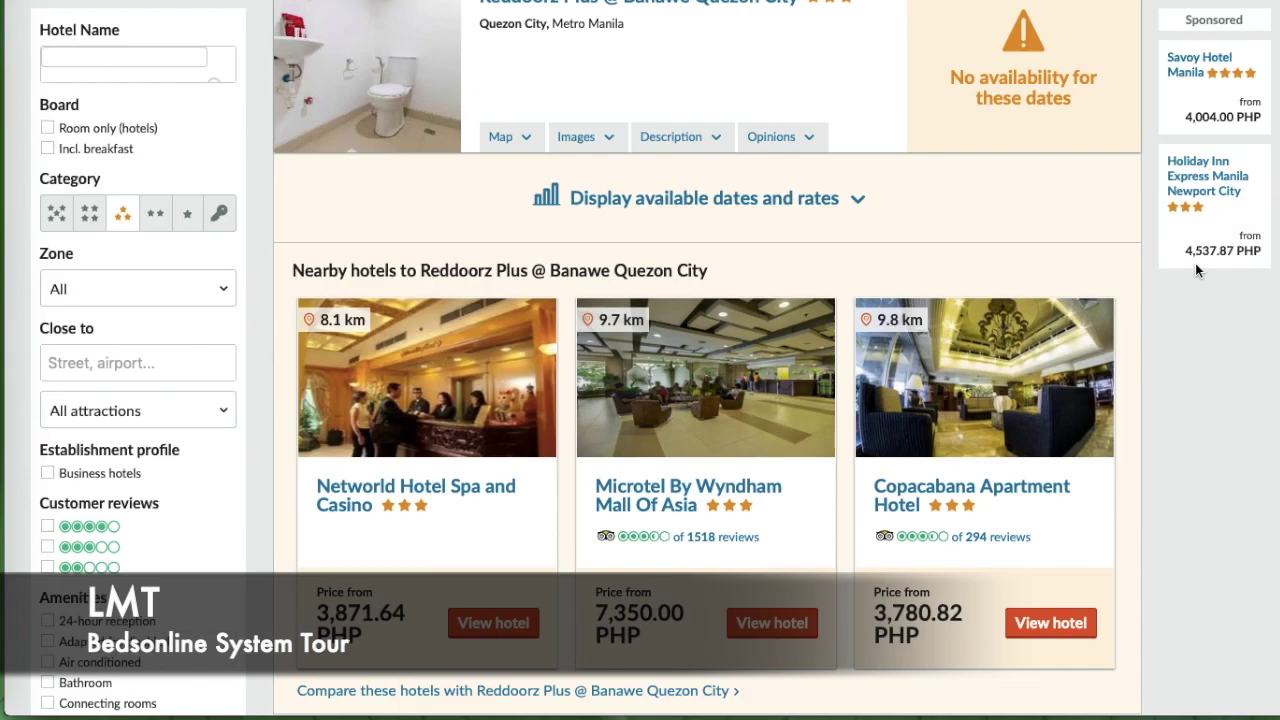
{"action": "scroll", "coordinate": [1195, 263], "scroll_direction": "down", "scroll_amount": 3}
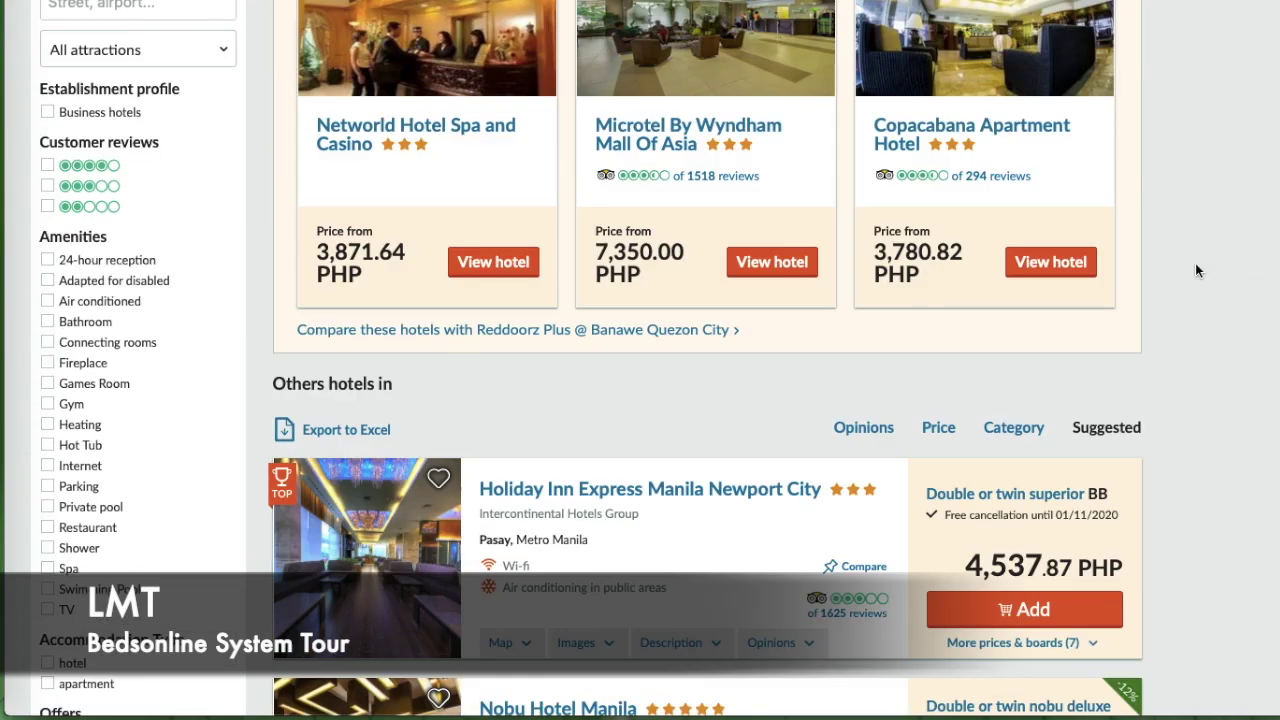
{"action": "left_click", "coordinate": [939, 428]}
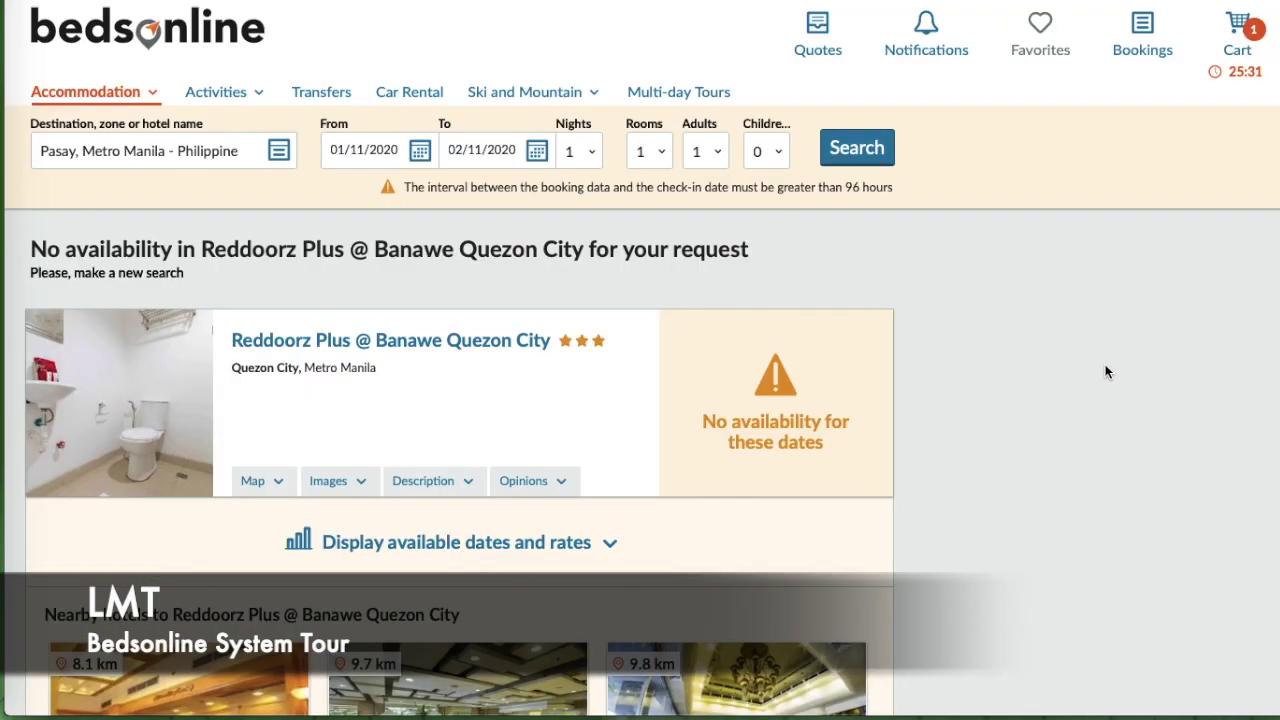
- Run the Pasay hotel search again with the same dates and occupancy
{"action": "scroll", "coordinate": [1105, 371], "scroll_direction": "down", "scroll_amount": 7}
{"action": "scroll", "coordinate": [1105, 361], "scroll_direction": "up", "scroll_amount": 7}
{"action": "left_click", "coordinate": [857, 148]}
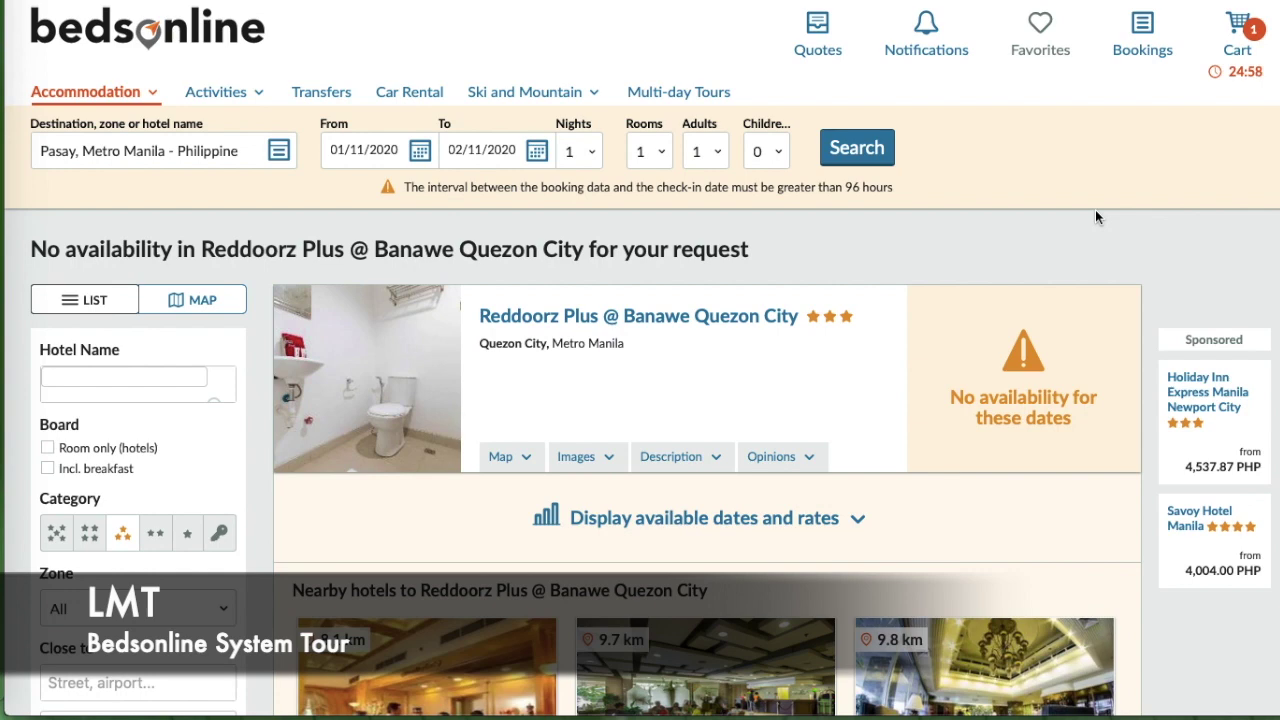
- Look through the reloaded Pasay hotels and try once more to order them by price
{"action": "scroll", "coordinate": [937, 430], "scroll_direction": "down", "scroll_amount": 10}
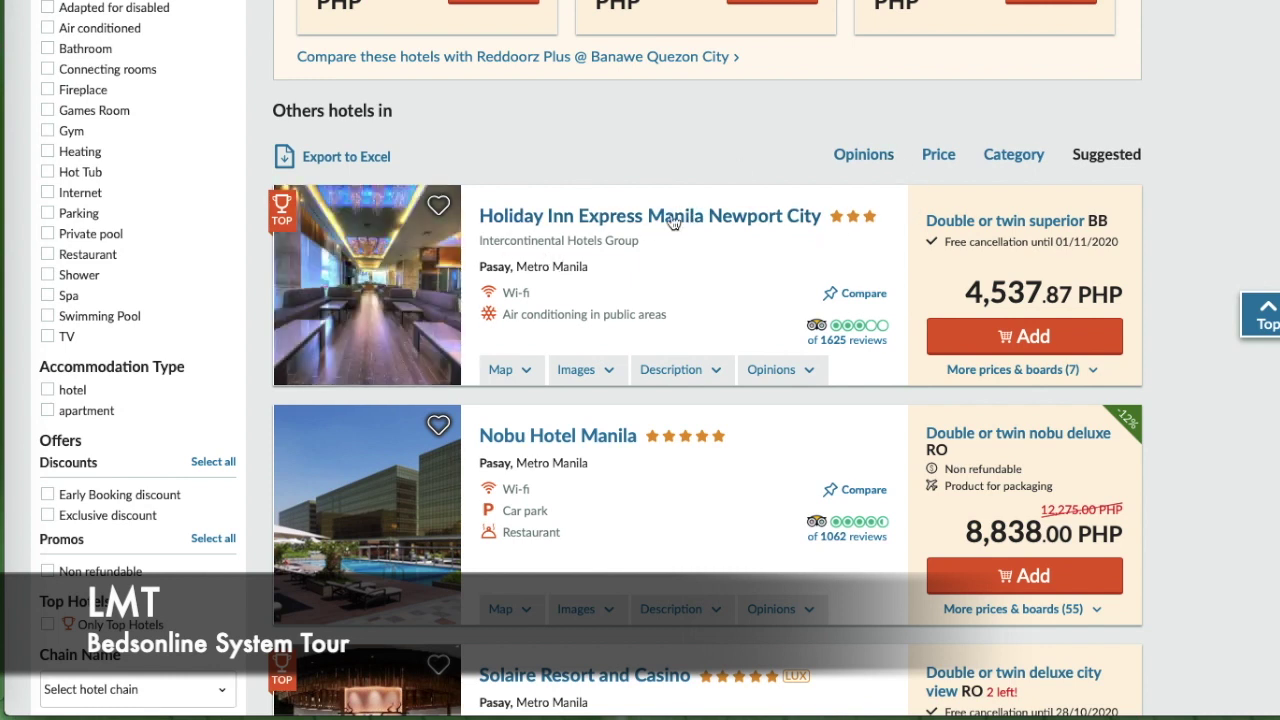
{"action": "scroll", "coordinate": [993, 242], "scroll_direction": "down", "scroll_amount": 1}
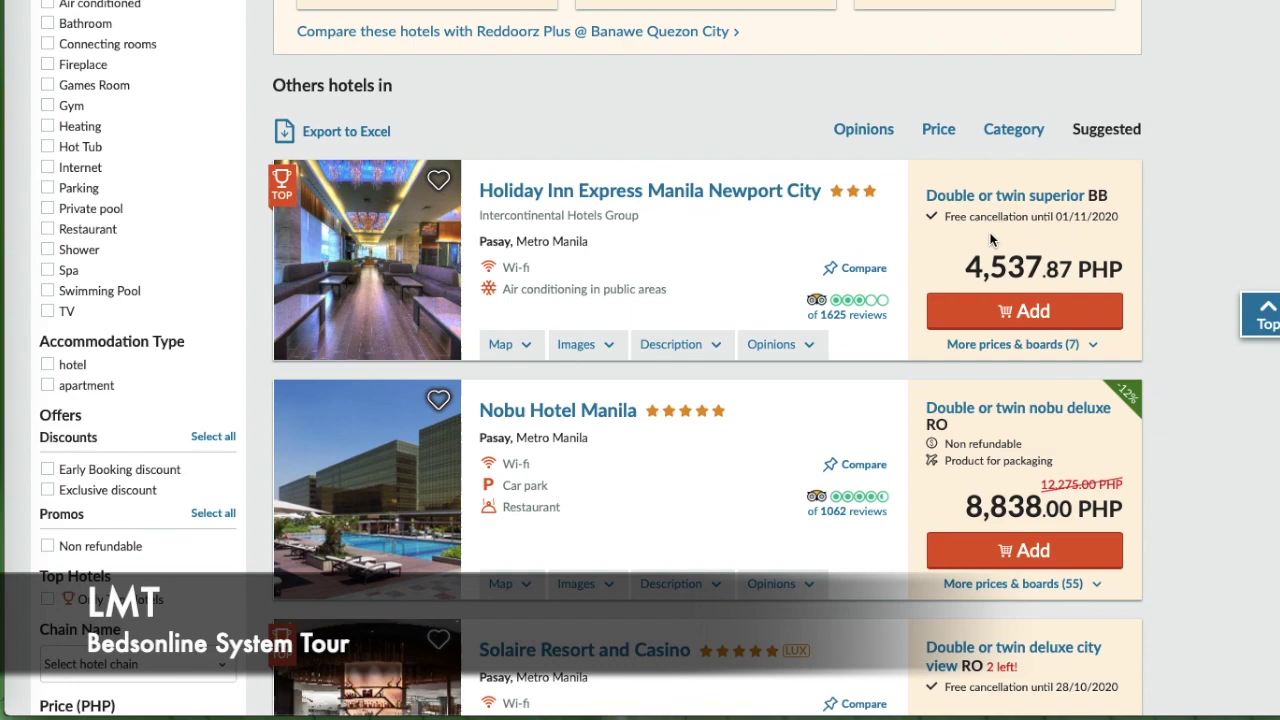
{"action": "scroll", "coordinate": [990, 240], "scroll_direction": "down", "scroll_amount": 5}
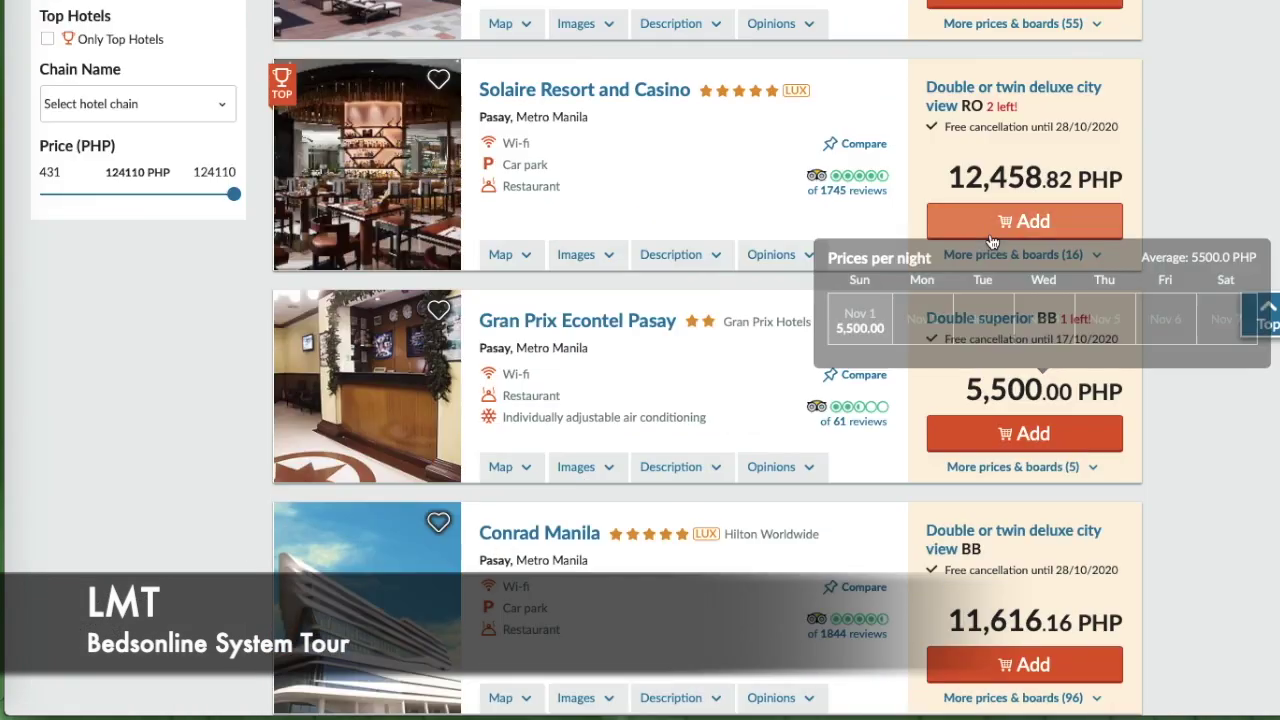
{"action": "scroll", "coordinate": [992, 242], "scroll_direction": "up", "scroll_amount": 10}
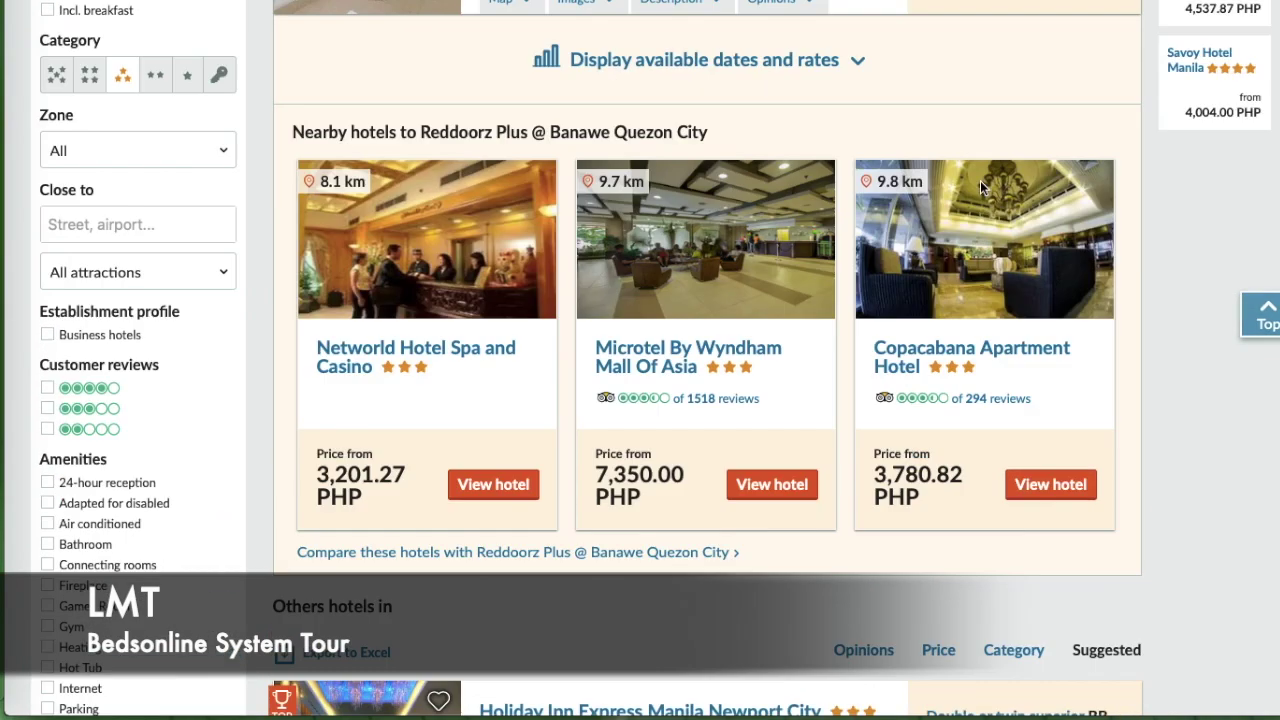
{"action": "scroll", "coordinate": [951, 317], "scroll_direction": "down", "scroll_amount": 3}
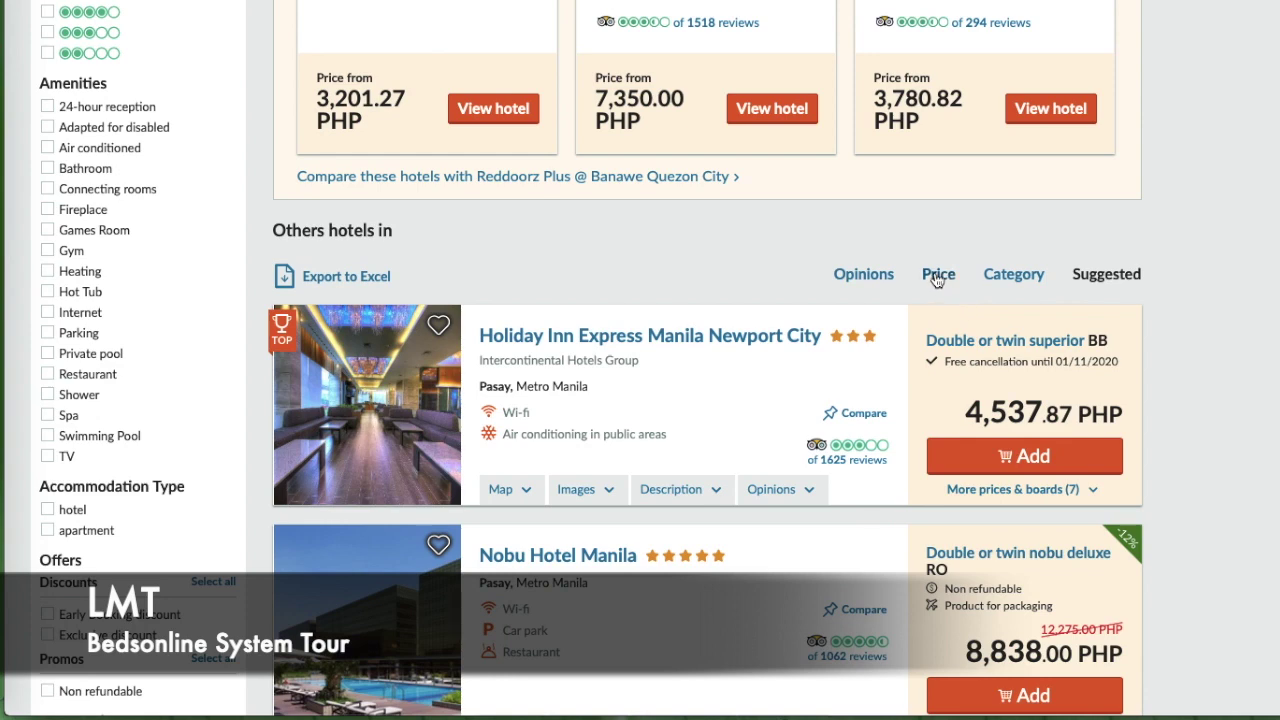
{"action": "left_click", "coordinate": [936, 279]}
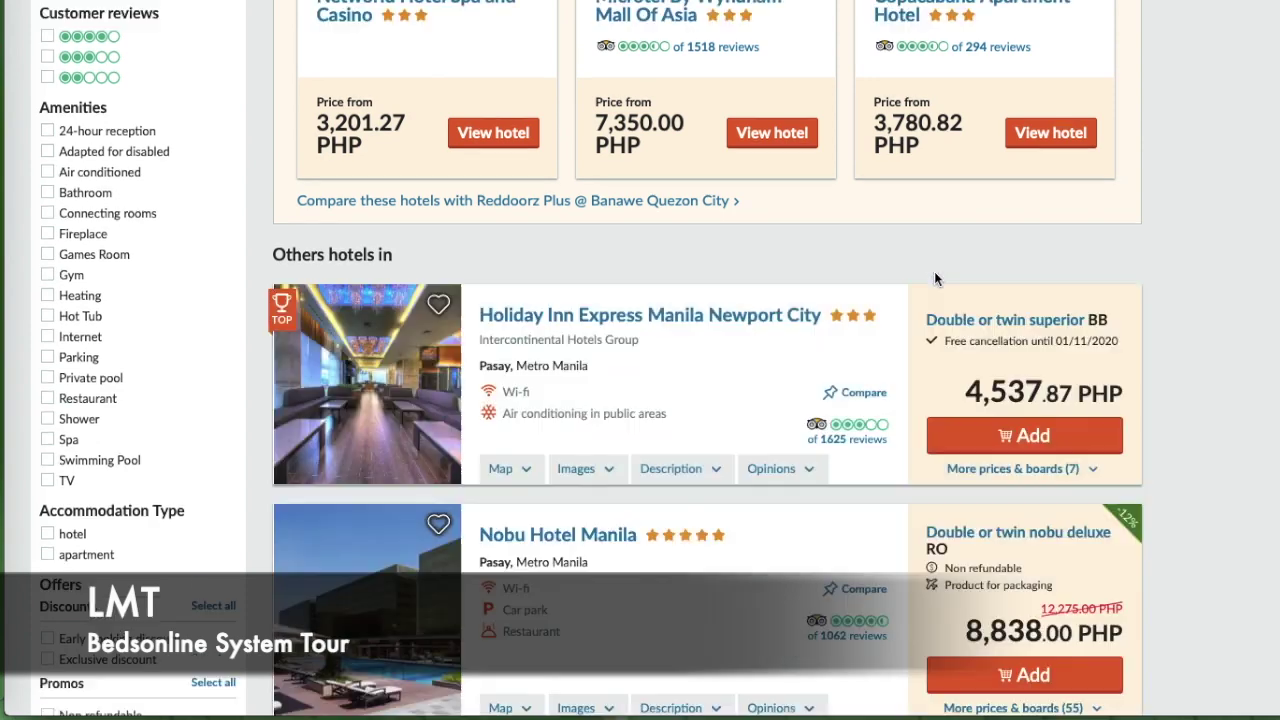
{"action": "scroll", "coordinate": [935, 270], "scroll_direction": "down", "scroll_amount": 5}
{"action": "scroll", "coordinate": [936, 278], "scroll_direction": "down", "scroll_amount": 1}
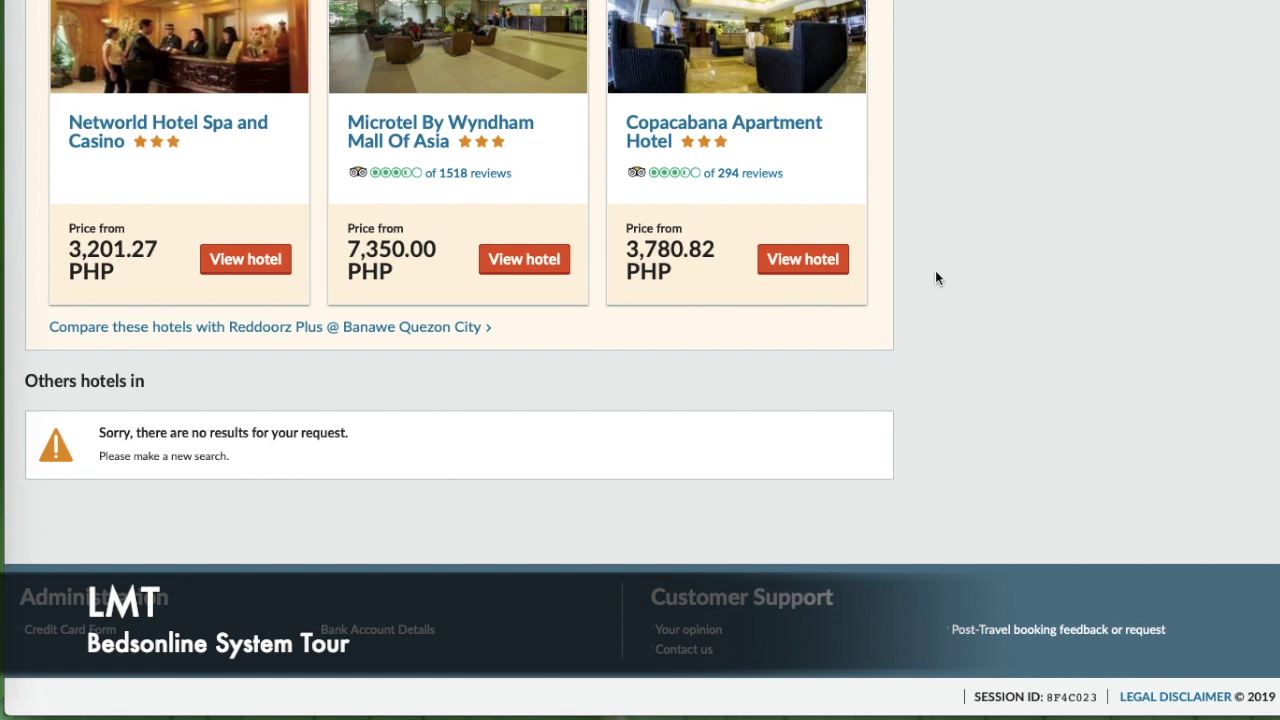
{"action": "scroll", "coordinate": [935, 270], "scroll_direction": "up", "scroll_amount": 6}
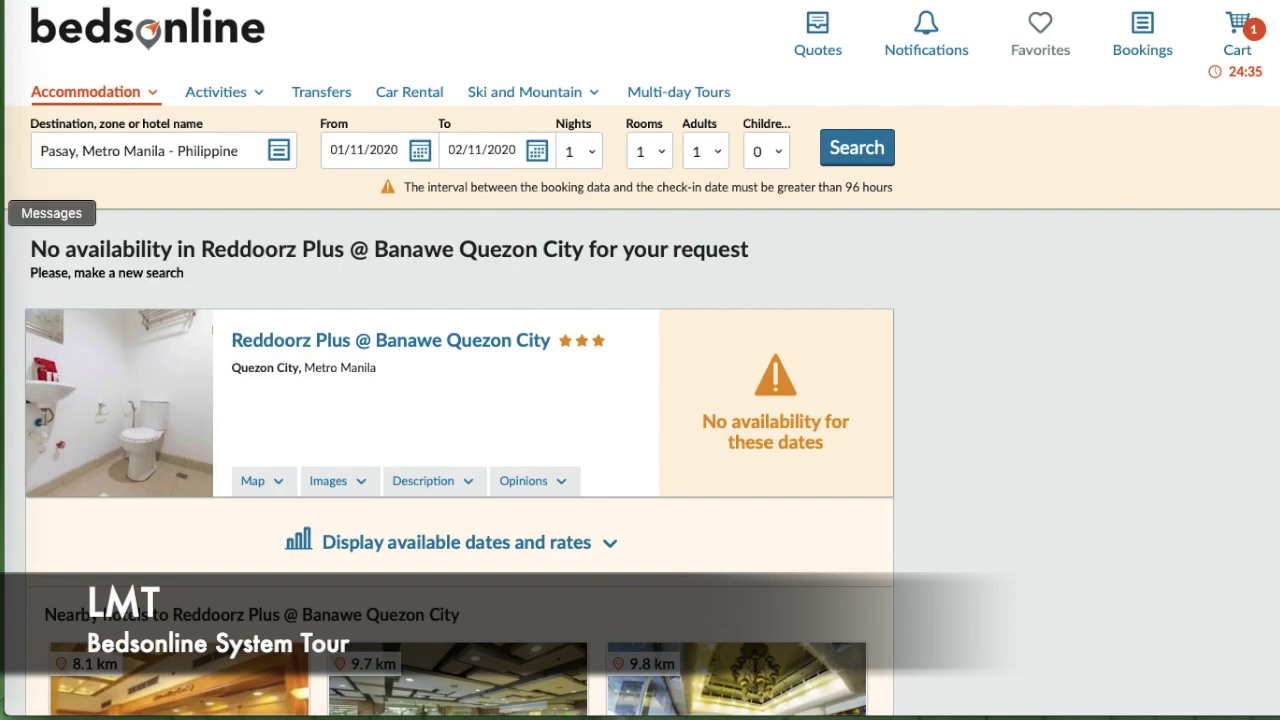
- Start a new accommodation availability search for Pasay, Metro Manila, with the stay dates 01/11/2020 to 02/11/2020
{"action": "left_click", "coordinate": [95, 92]}
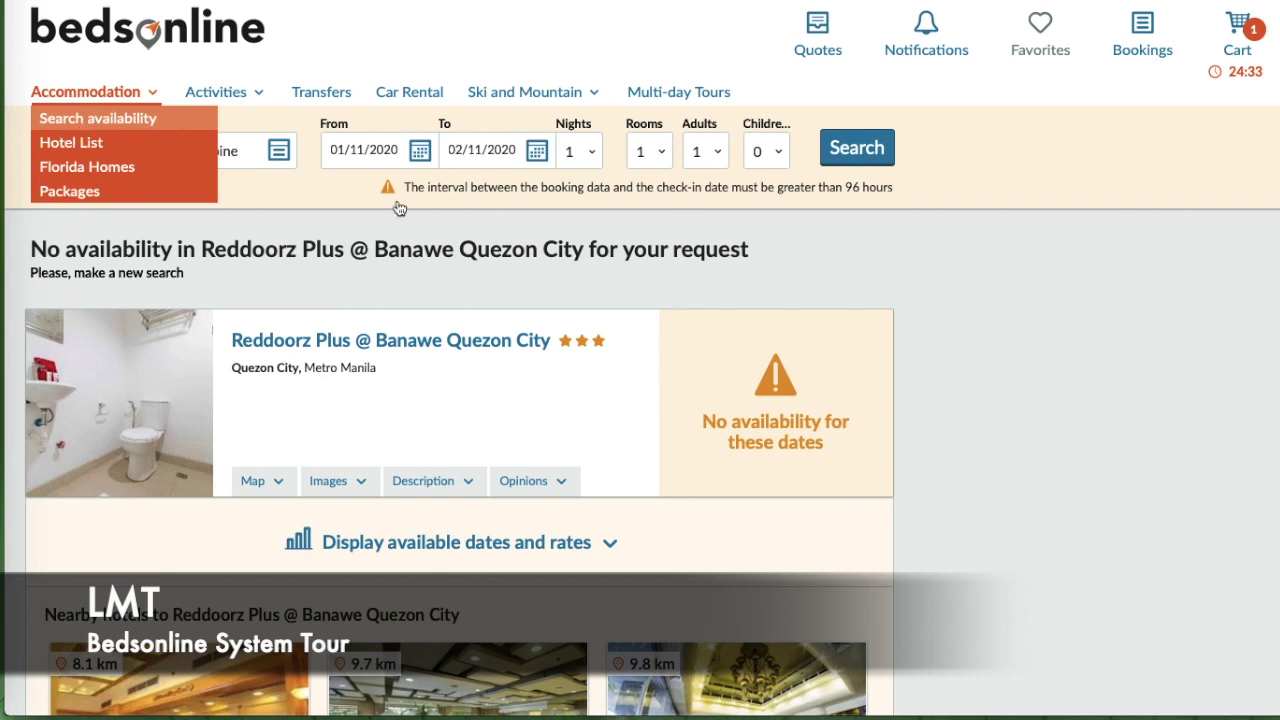
{"action": "left_click", "coordinate": [62, 191]}
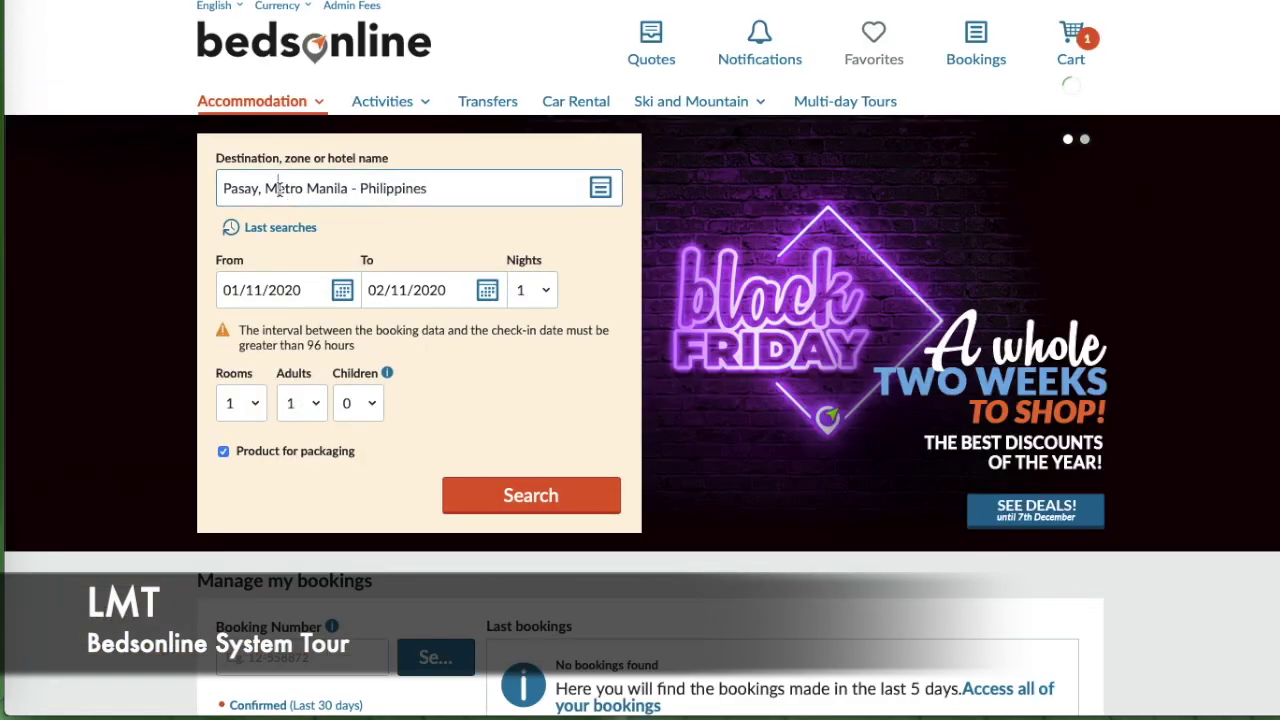
{"action": "left_click", "coordinate": [279, 188]}
{"action": "left_click", "coordinate": [342, 290]}
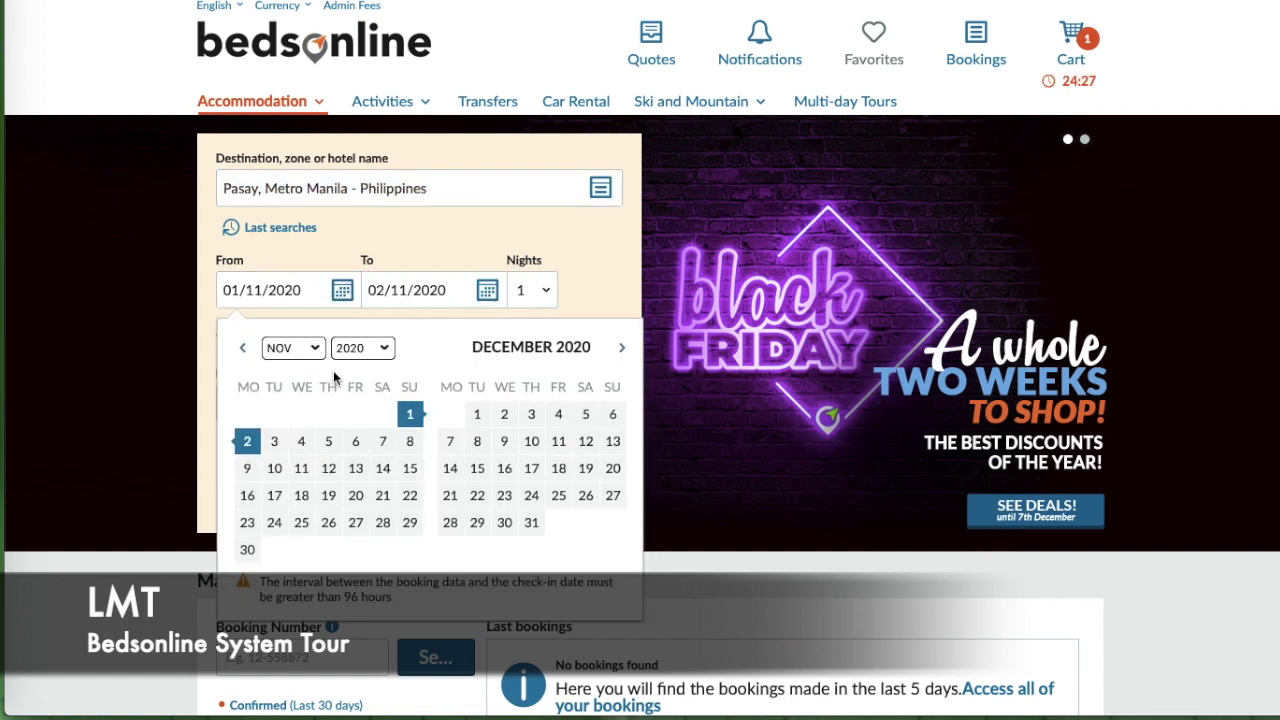
{"action": "left_click", "coordinate": [410, 416]}
{"action": "left_click", "coordinate": [392, 441]}
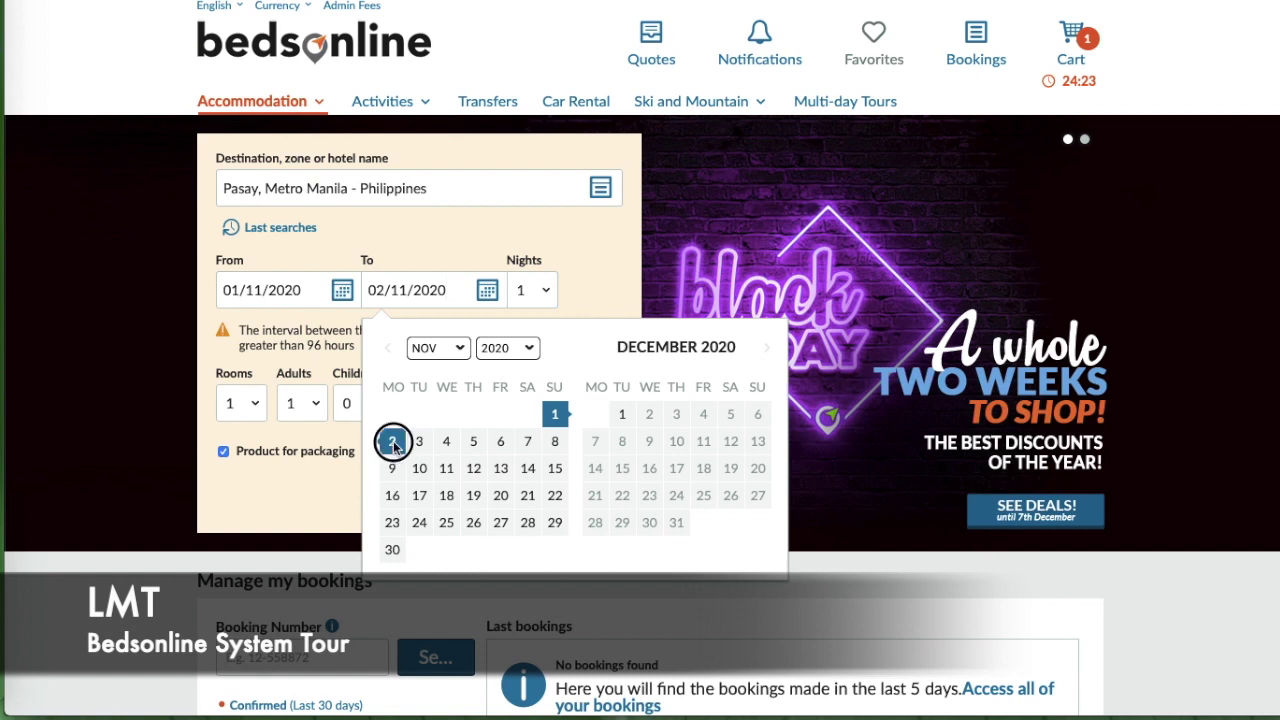
- Turn off Product for packaging, set 2 adults and 2 nights, and run the hotel search
{"action": "left_click", "coordinate": [224, 453]}
{"action": "left_click", "coordinate": [318, 410]}
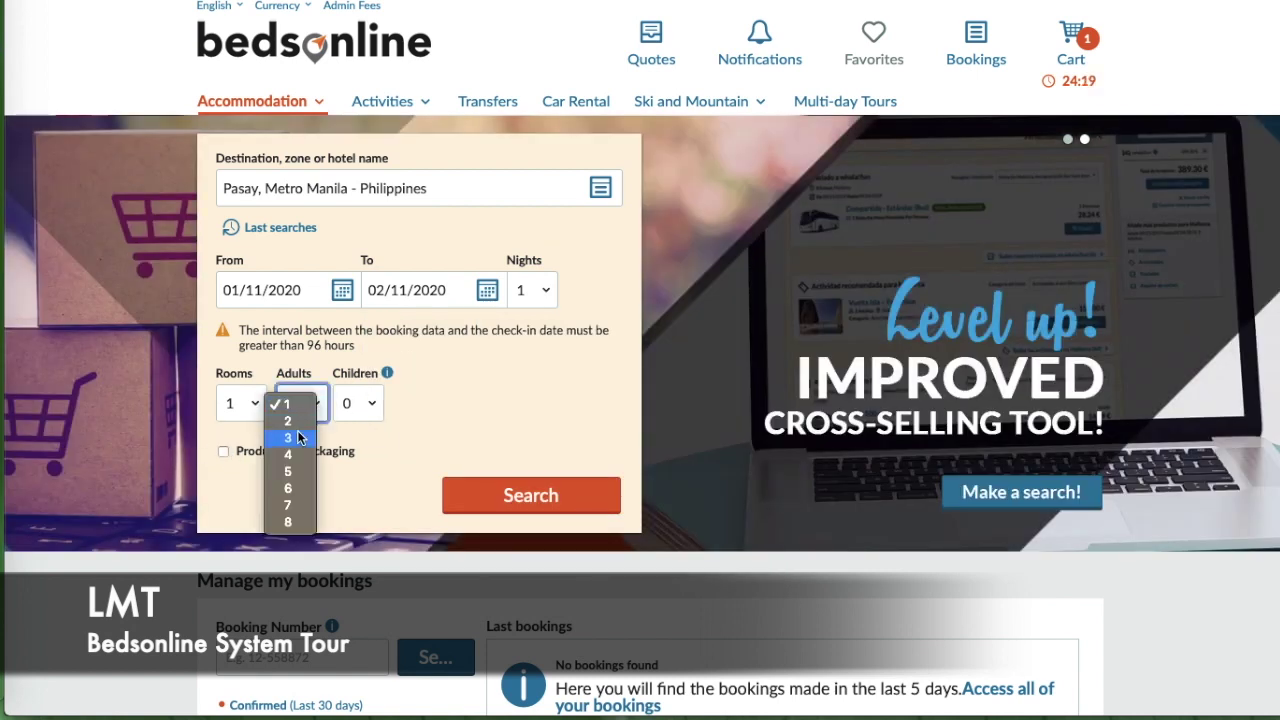
{"action": "left_click", "coordinate": [298, 420]}
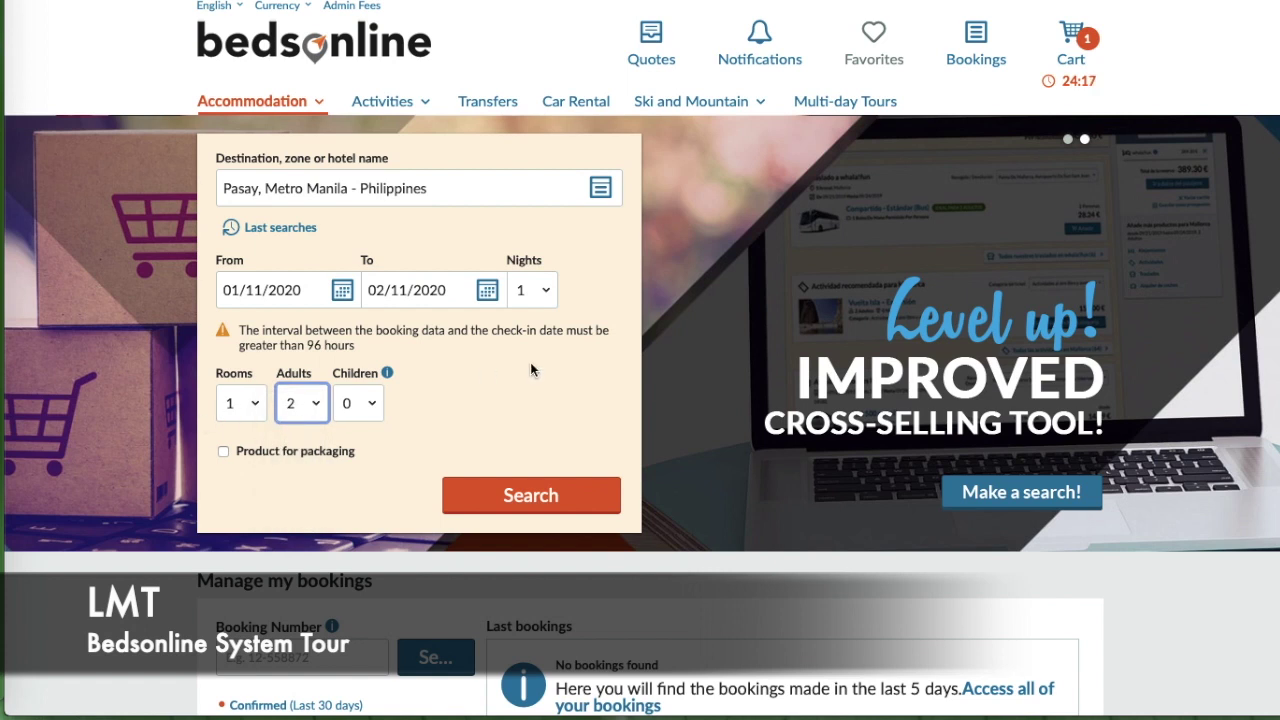
{"action": "left_click", "coordinate": [540, 290]}
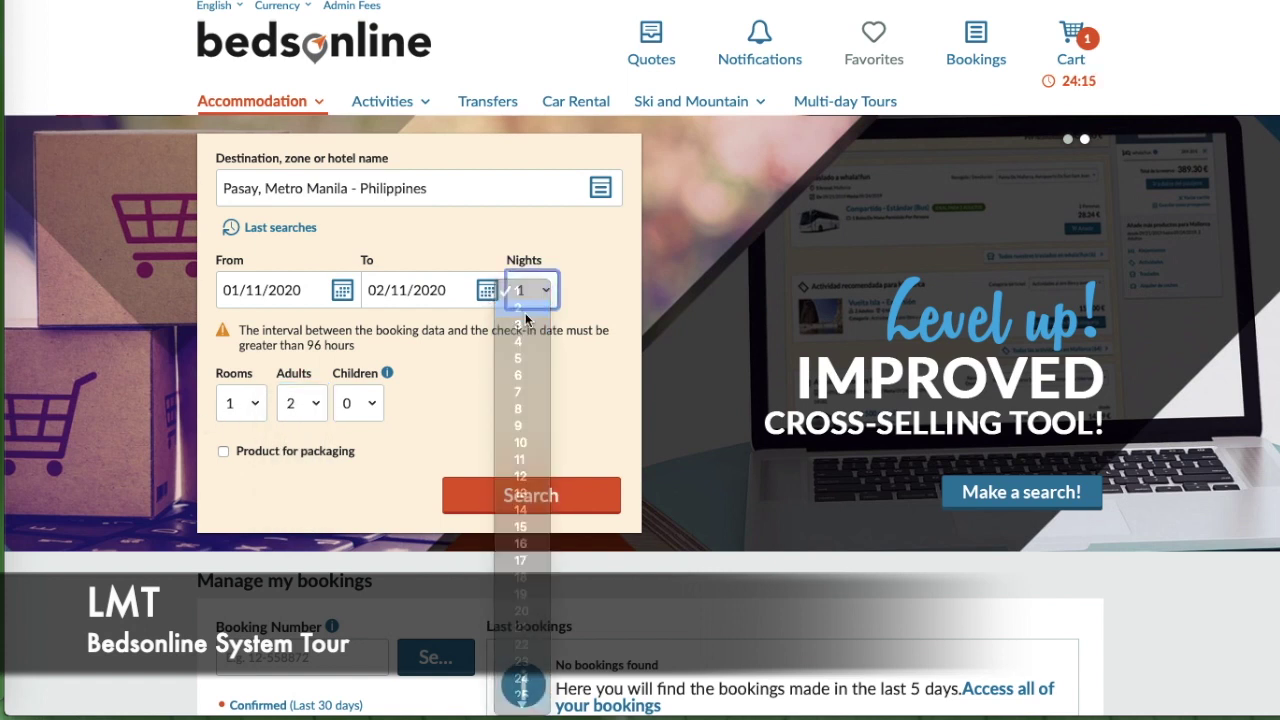
{"action": "left_click", "coordinate": [526, 310]}
{"action": "left_click", "coordinate": [531, 499]}
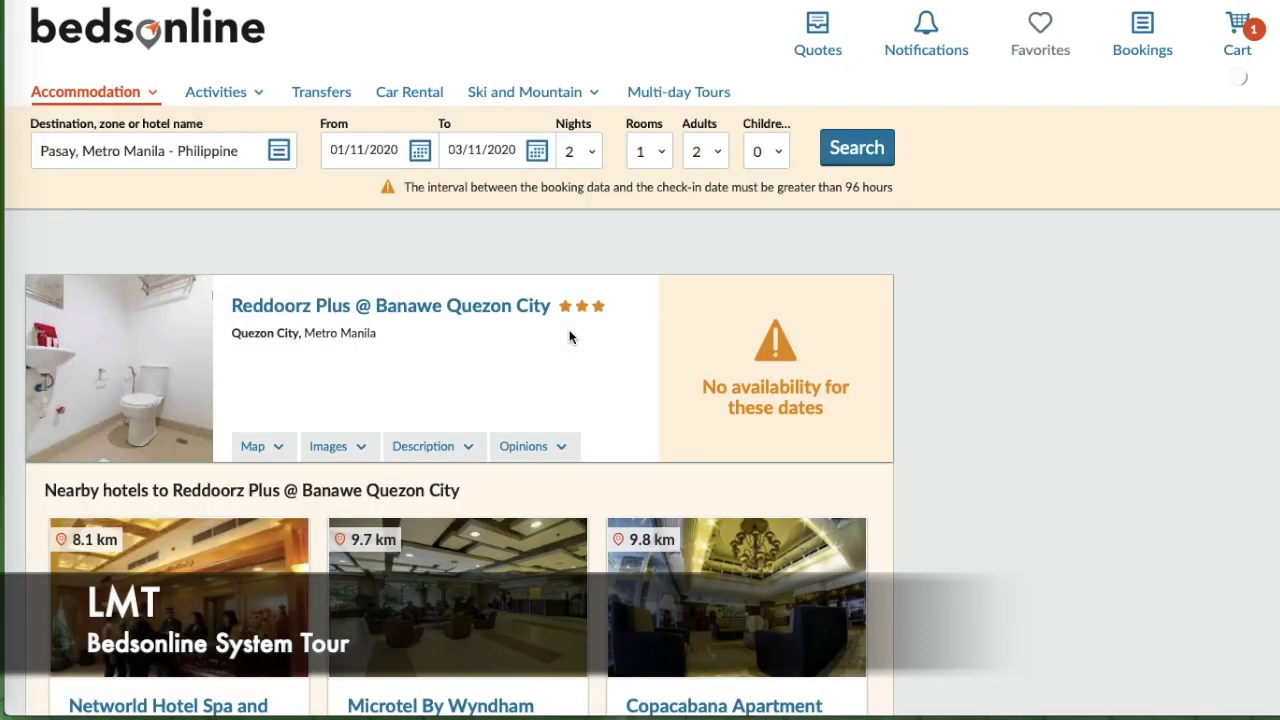
- Examine the two-night Pasay results, comparing each hotel's star category, room type, board, rate and cancellation terms
{"action": "scroll", "coordinate": [569, 337], "scroll_direction": "down", "scroll_amount": 5}
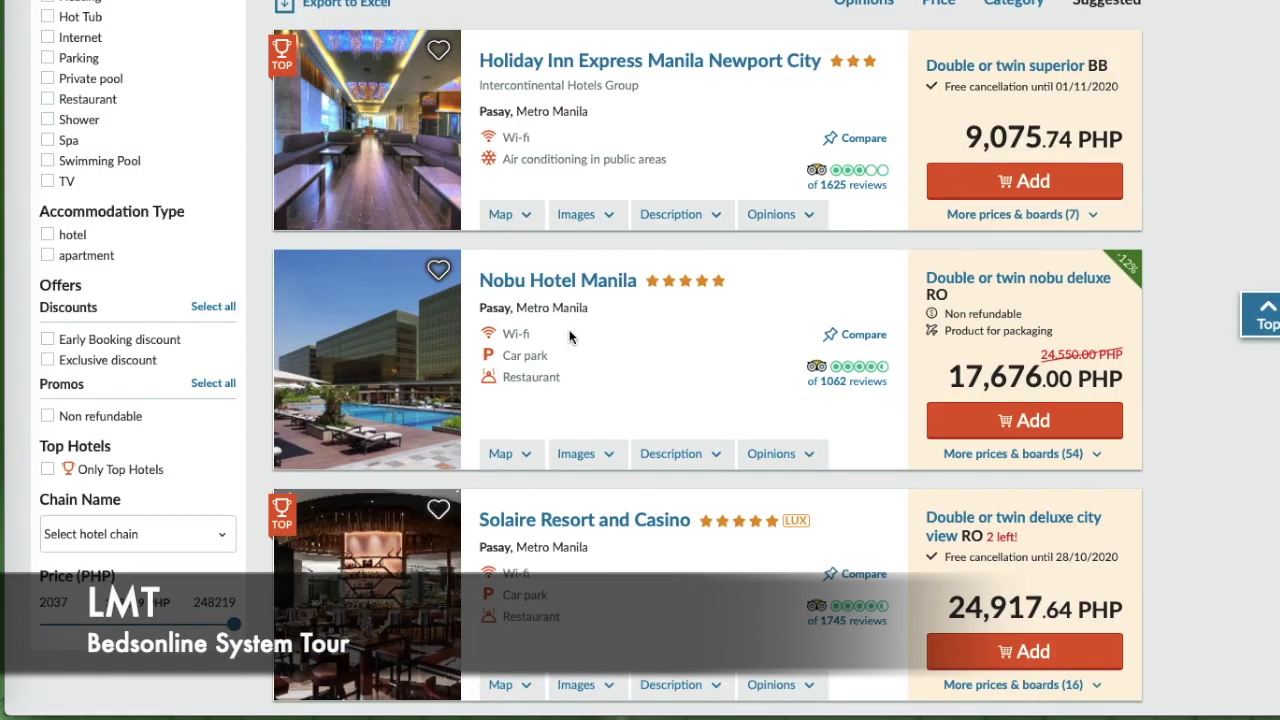
{"action": "scroll", "coordinate": [569, 337], "scroll_direction": "up", "scroll_amount": 1}
{"action": "scroll", "coordinate": [568, 329], "scroll_direction": "down", "scroll_amount": 2}
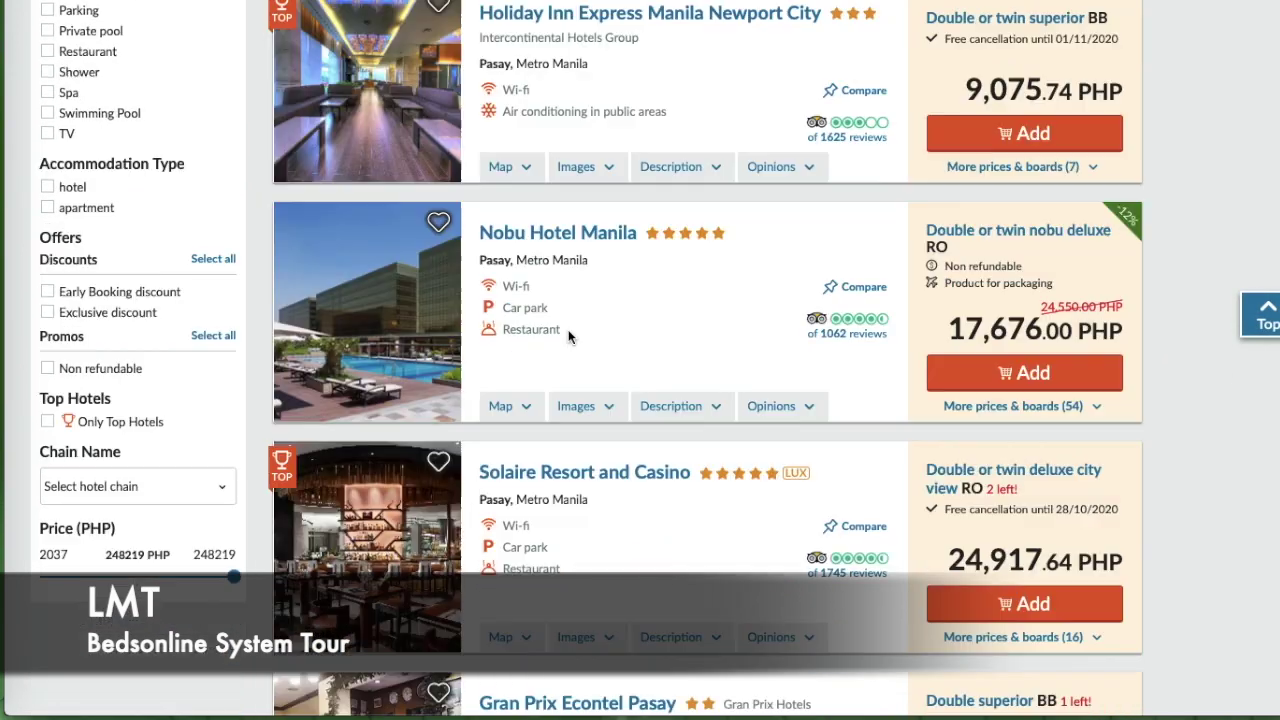
{"action": "scroll", "coordinate": [665, 345], "scroll_direction": "down", "scroll_amount": 3}
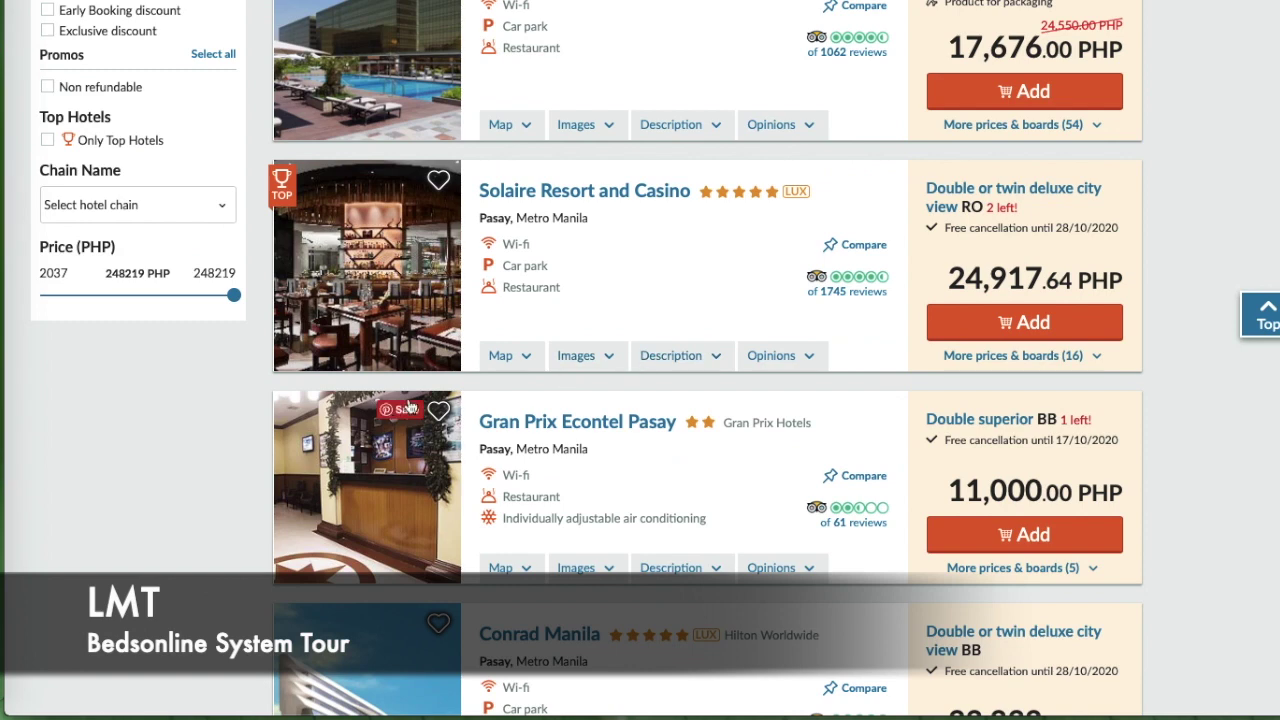
{"action": "scroll", "coordinate": [637, 320], "scroll_direction": "down", "scroll_amount": 1}
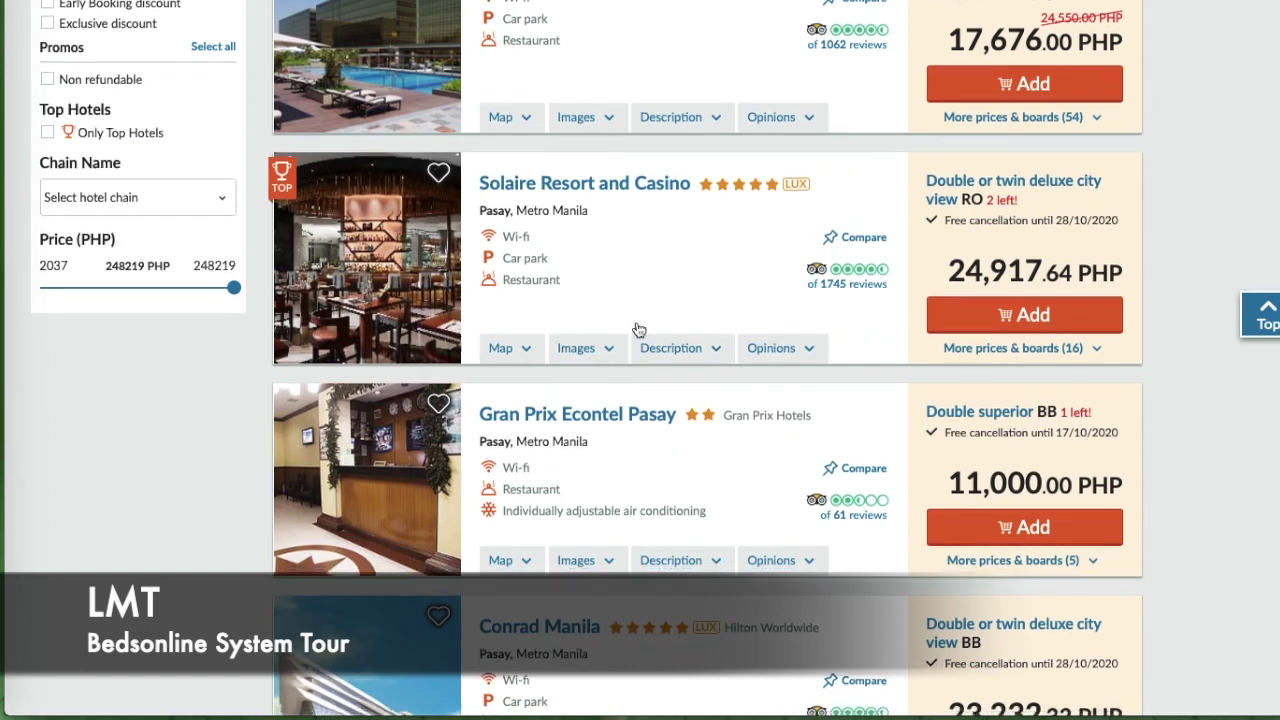
{"action": "scroll", "coordinate": [637, 329], "scroll_direction": "down", "scroll_amount": 1}
{"action": "scroll", "coordinate": [637, 328], "scroll_direction": "down", "scroll_amount": 3}
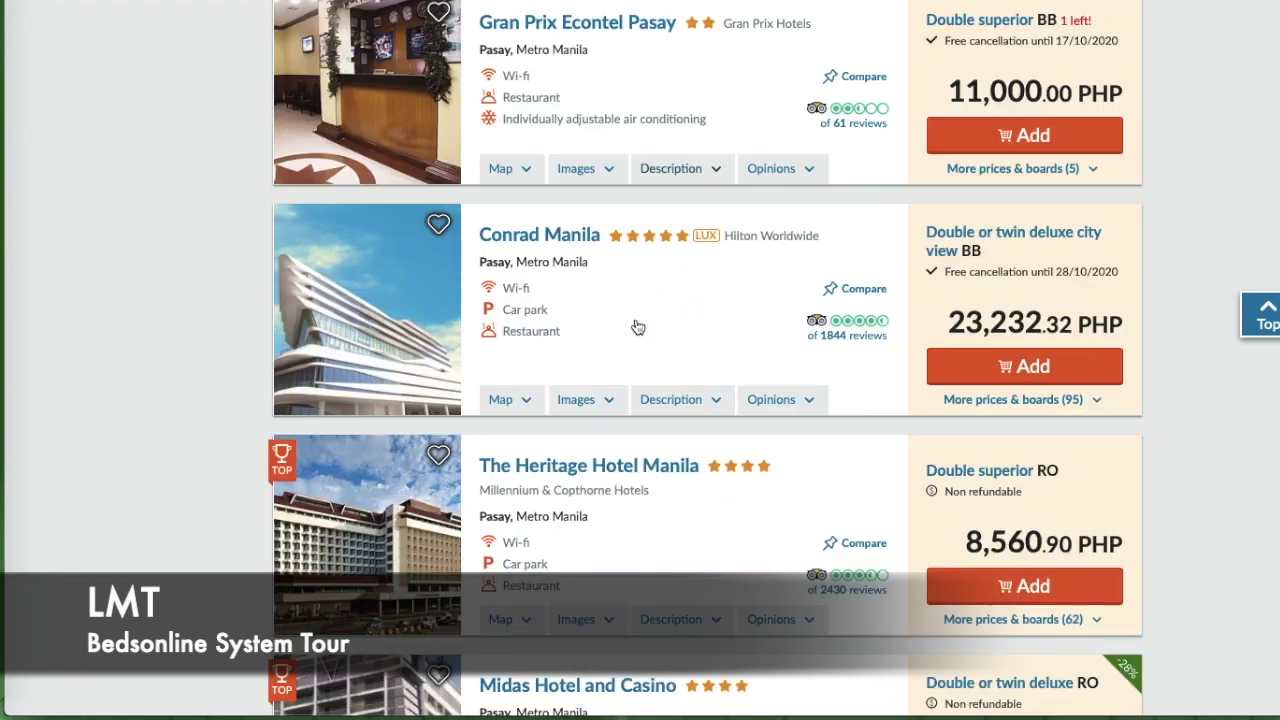
{"action": "scroll", "coordinate": [637, 327], "scroll_direction": "down", "scroll_amount": 2}
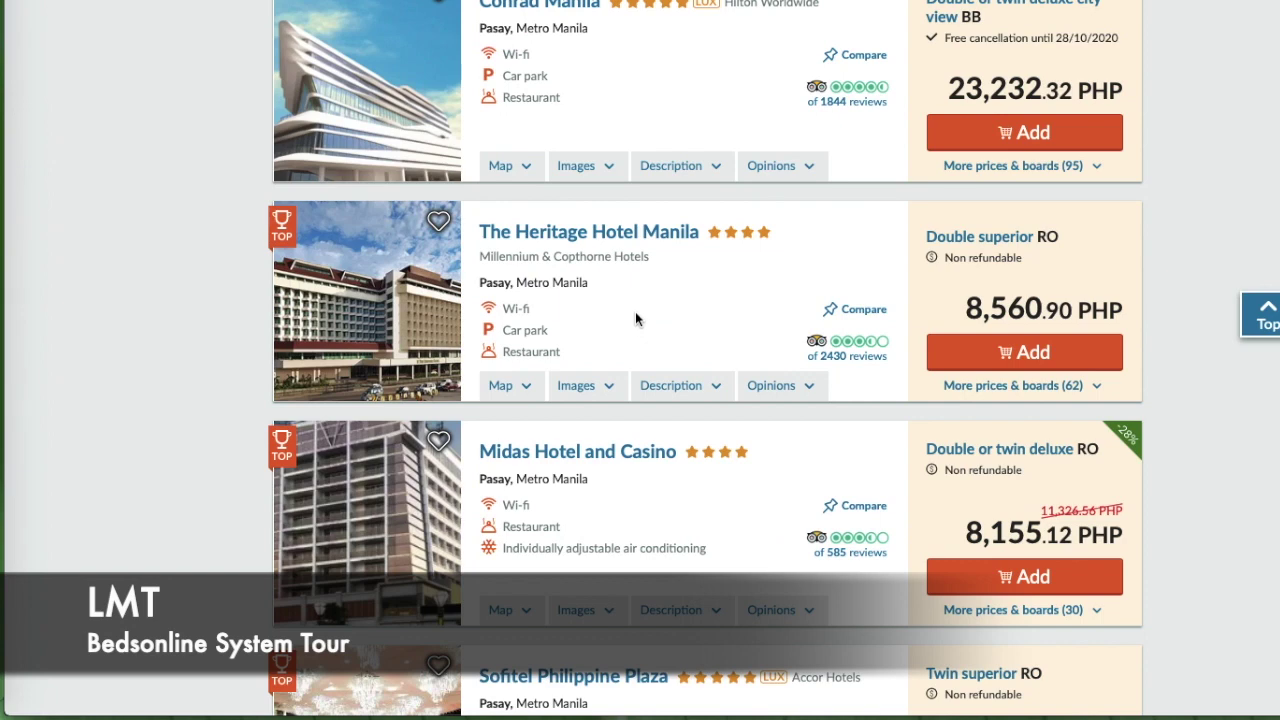
{"action": "scroll", "coordinate": [635, 311], "scroll_direction": "down", "scroll_amount": 1}
{"action": "scroll", "coordinate": [638, 313], "scroll_direction": "down", "scroll_amount": 1}
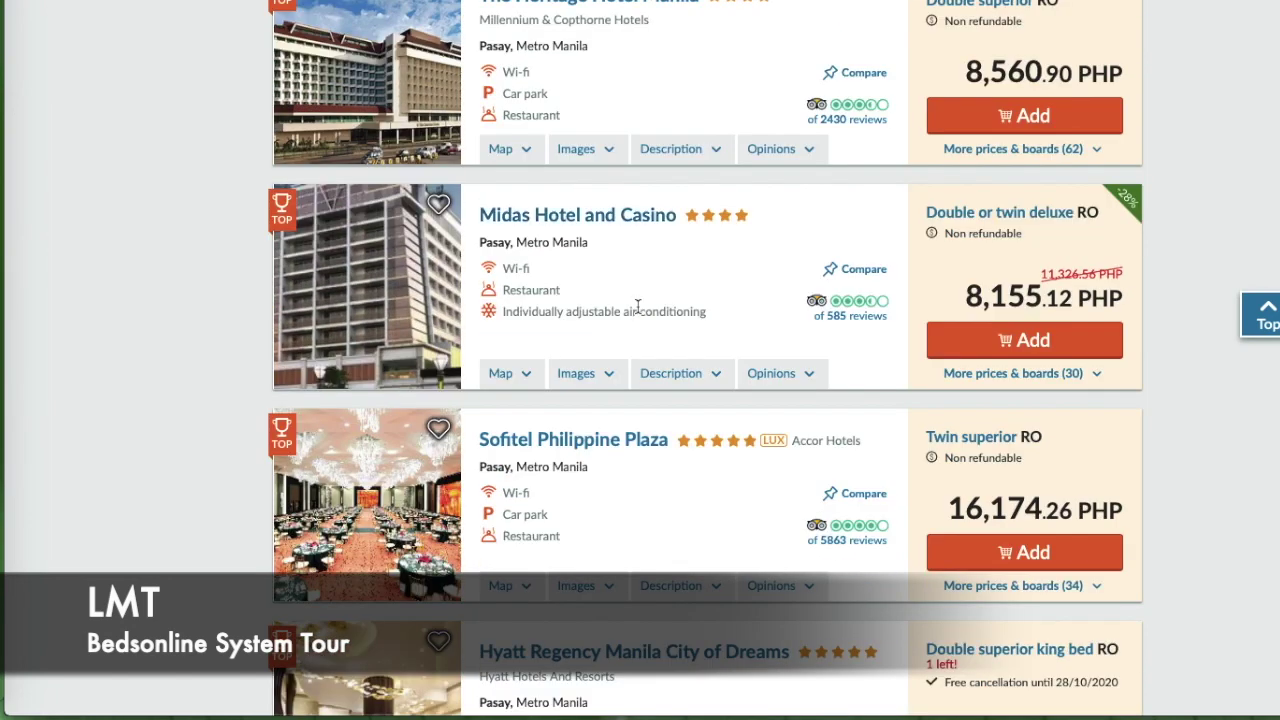
{"action": "scroll", "coordinate": [638, 320], "scroll_direction": "down", "scroll_amount": 1}
{"action": "scroll", "coordinate": [637, 328], "scroll_direction": "down", "scroll_amount": 1}
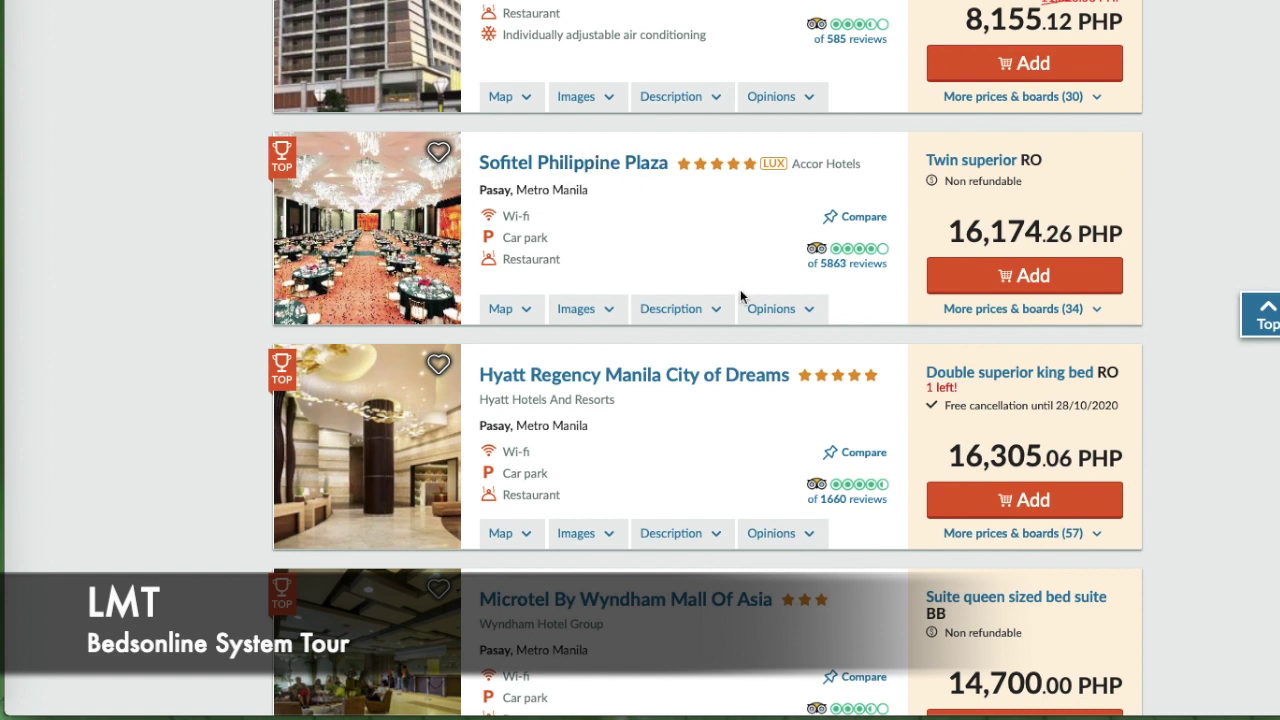
{"action": "scroll", "coordinate": [782, 332], "scroll_direction": "down", "scroll_amount": 3}
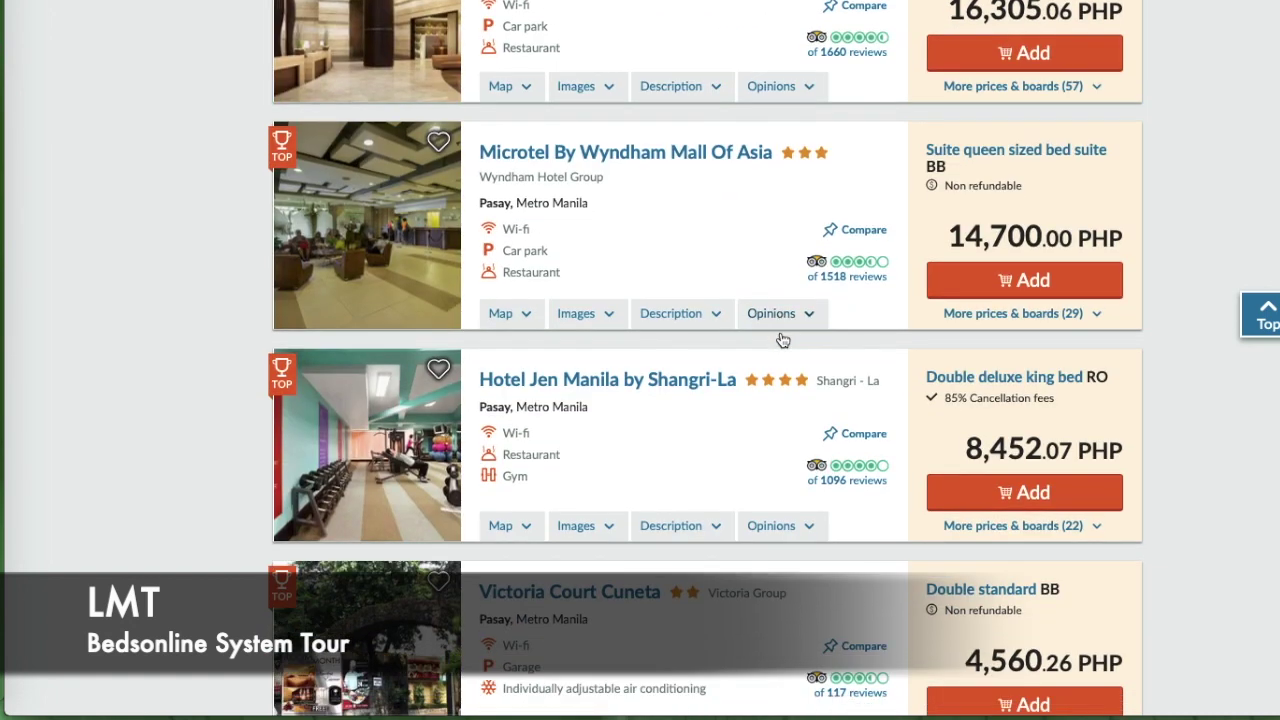
{"action": "scroll", "coordinate": [781, 337], "scroll_direction": "down", "scroll_amount": 1}
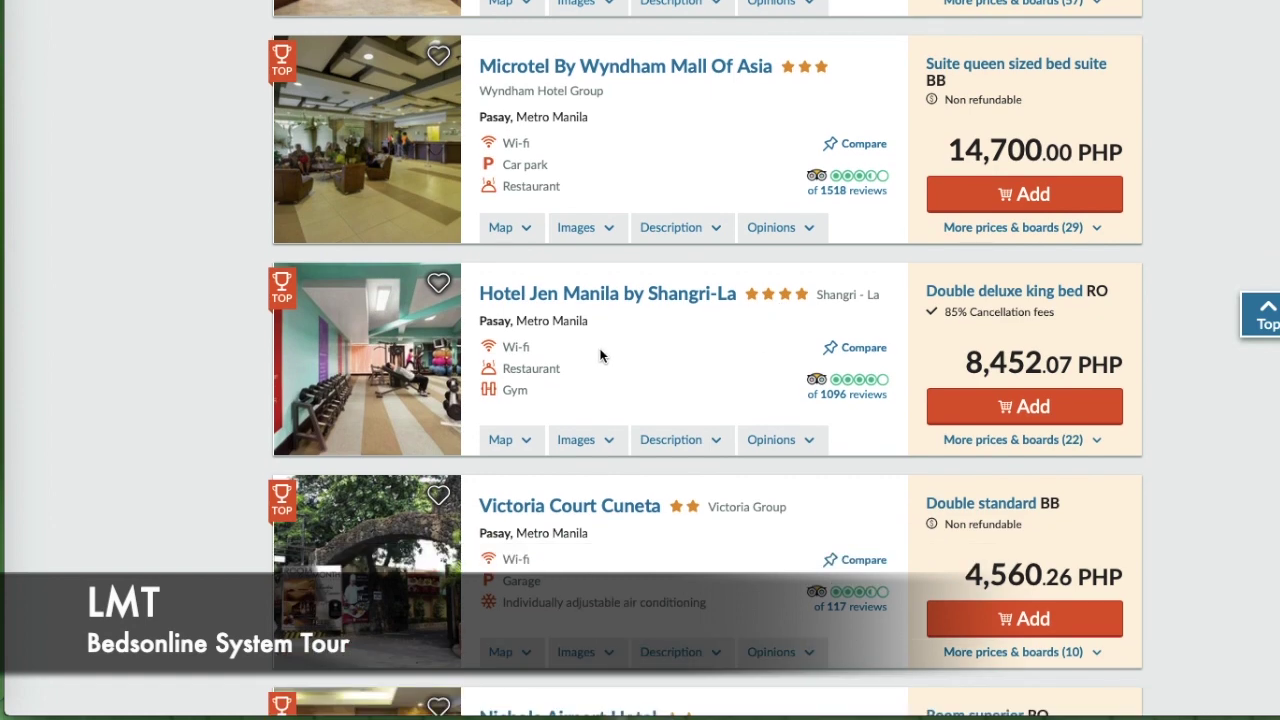
{"action": "scroll", "coordinate": [600, 355], "scroll_direction": "down", "scroll_amount": 6}
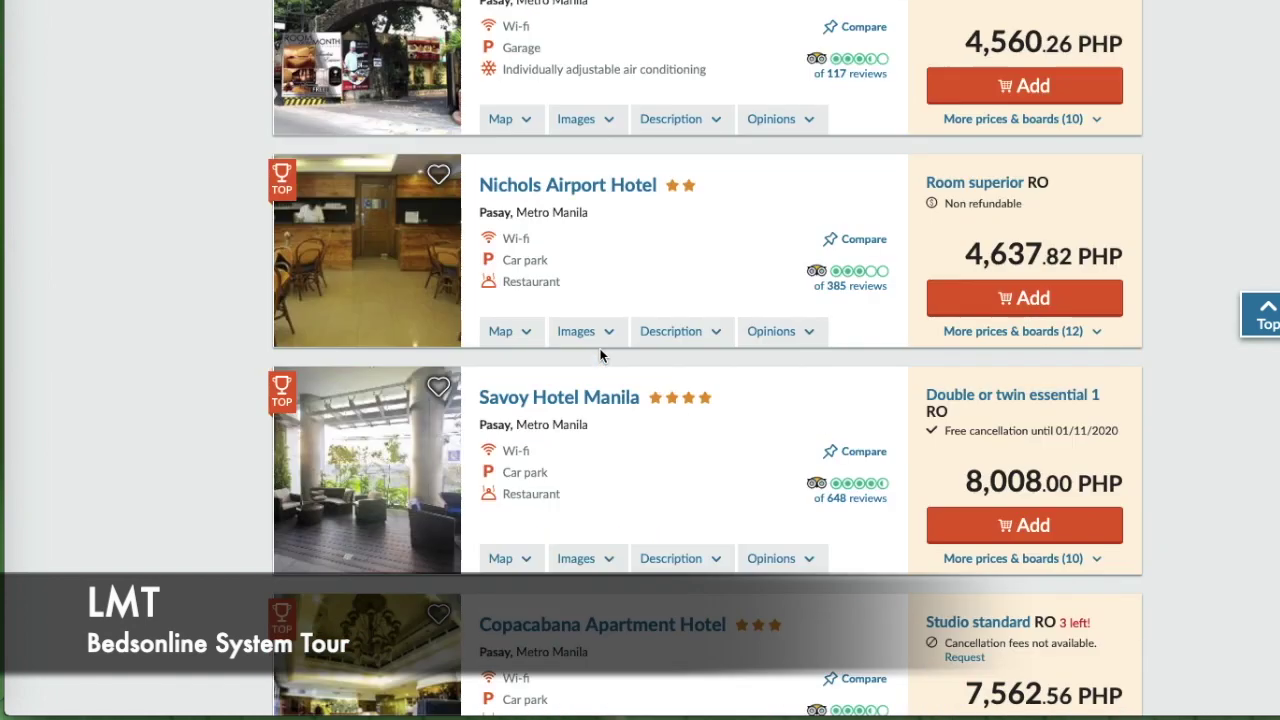
{"action": "scroll", "coordinate": [600, 355], "scroll_direction": "down", "scroll_amount": 6}
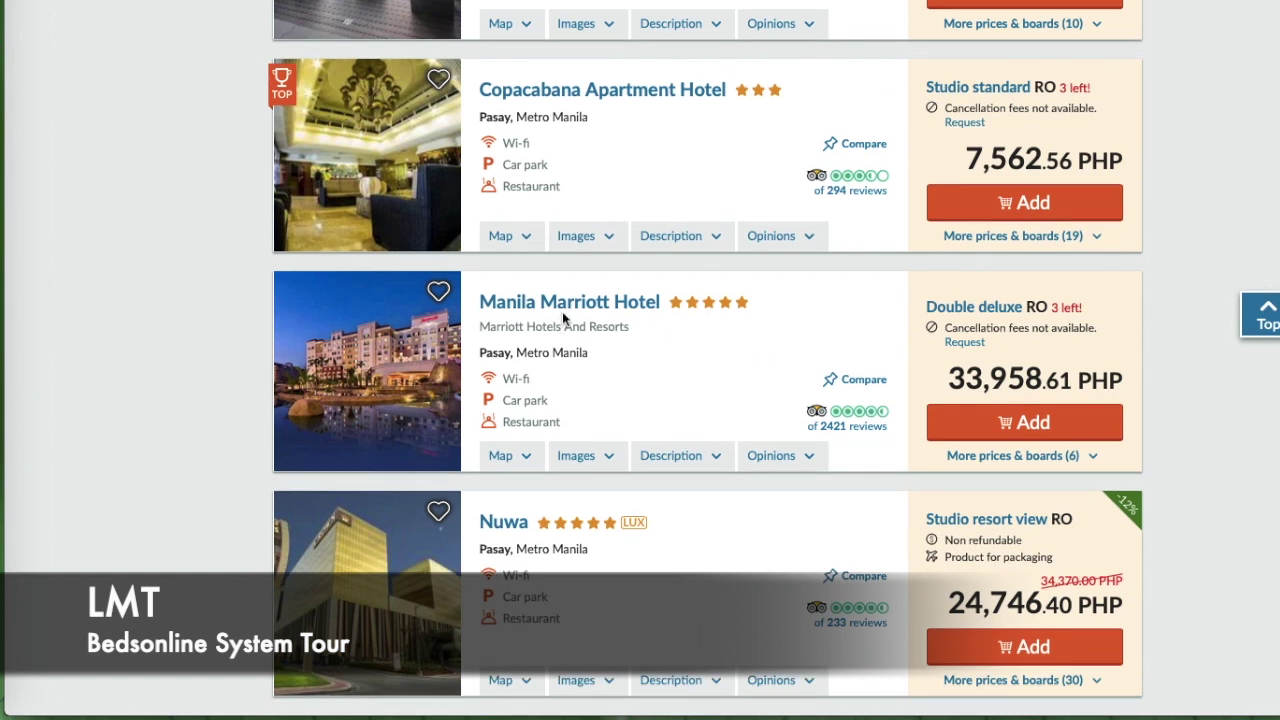
{"action": "scroll", "coordinate": [722, 292], "scroll_direction": "down", "scroll_amount": 4}
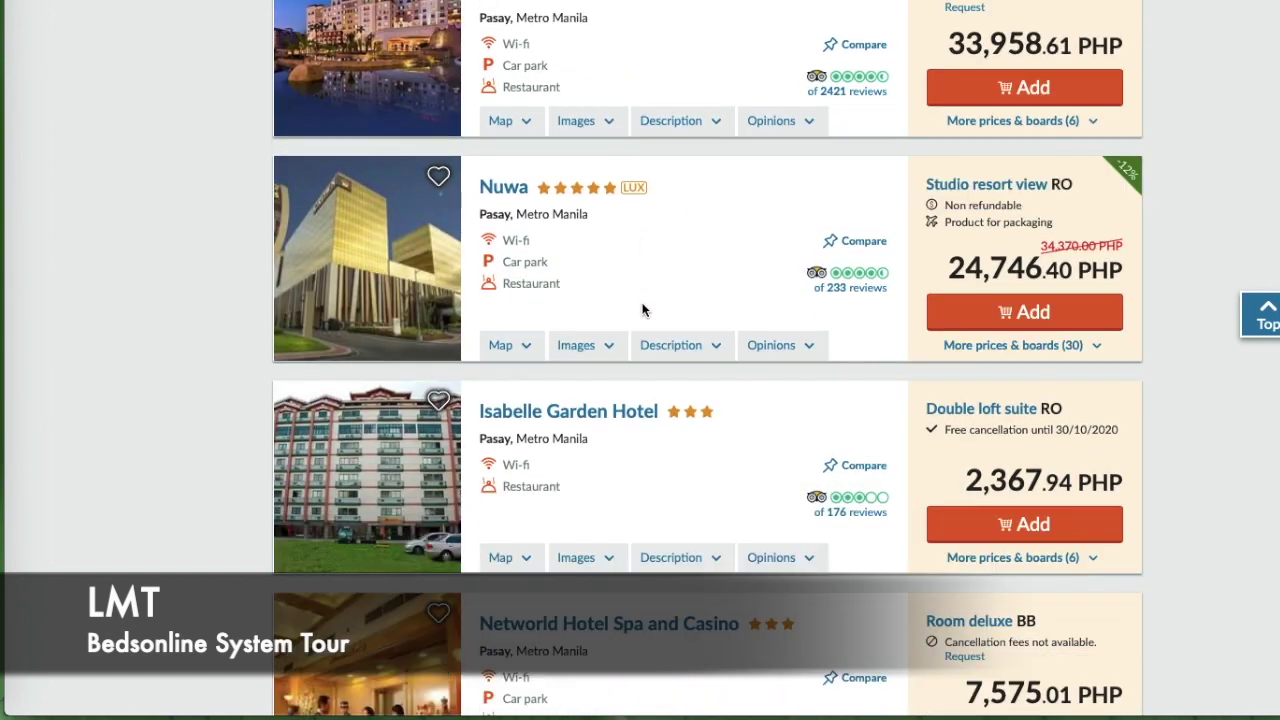
{"action": "scroll", "coordinate": [643, 310], "scroll_direction": "down", "scroll_amount": 1}
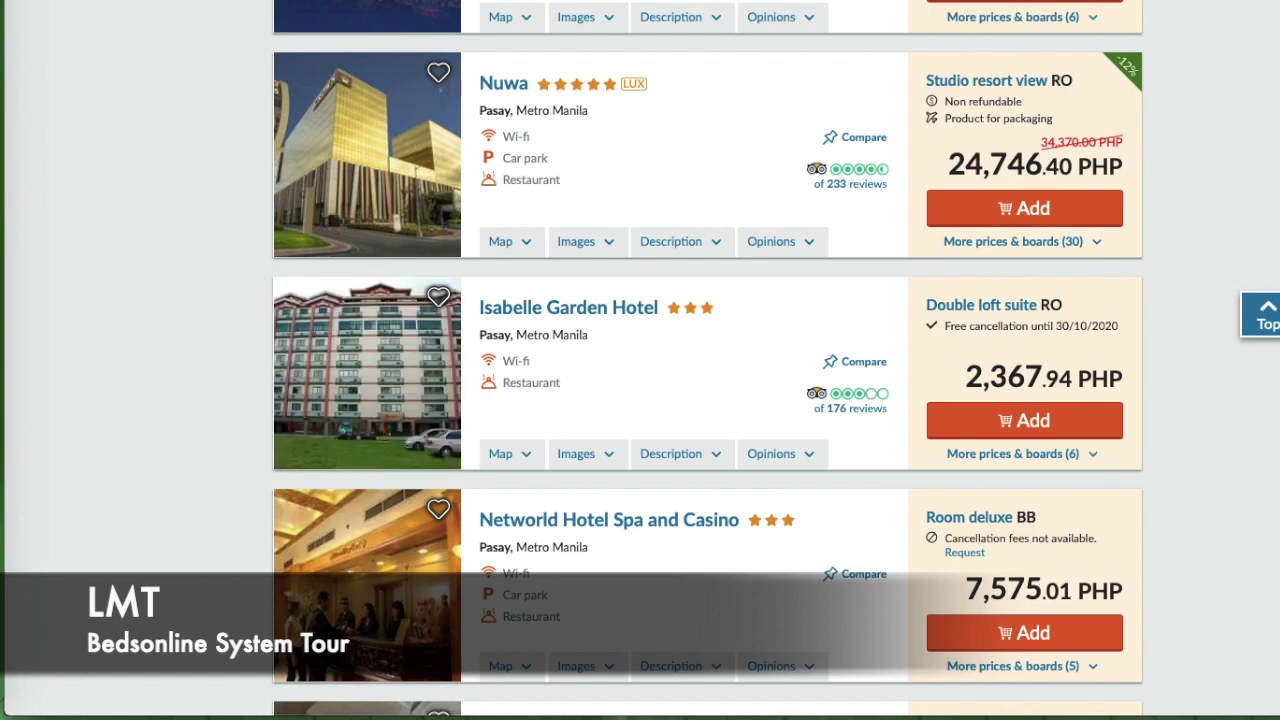
- Open the Conrad Manila details page from the Pasay results and browse its picture gallery
{"action": "scroll", "coordinate": [1245, 394], "scroll_direction": "up", "scroll_amount": 18}
{"action": "scroll", "coordinate": [1221, 336], "scroll_direction": "up", "scroll_amount": 6}
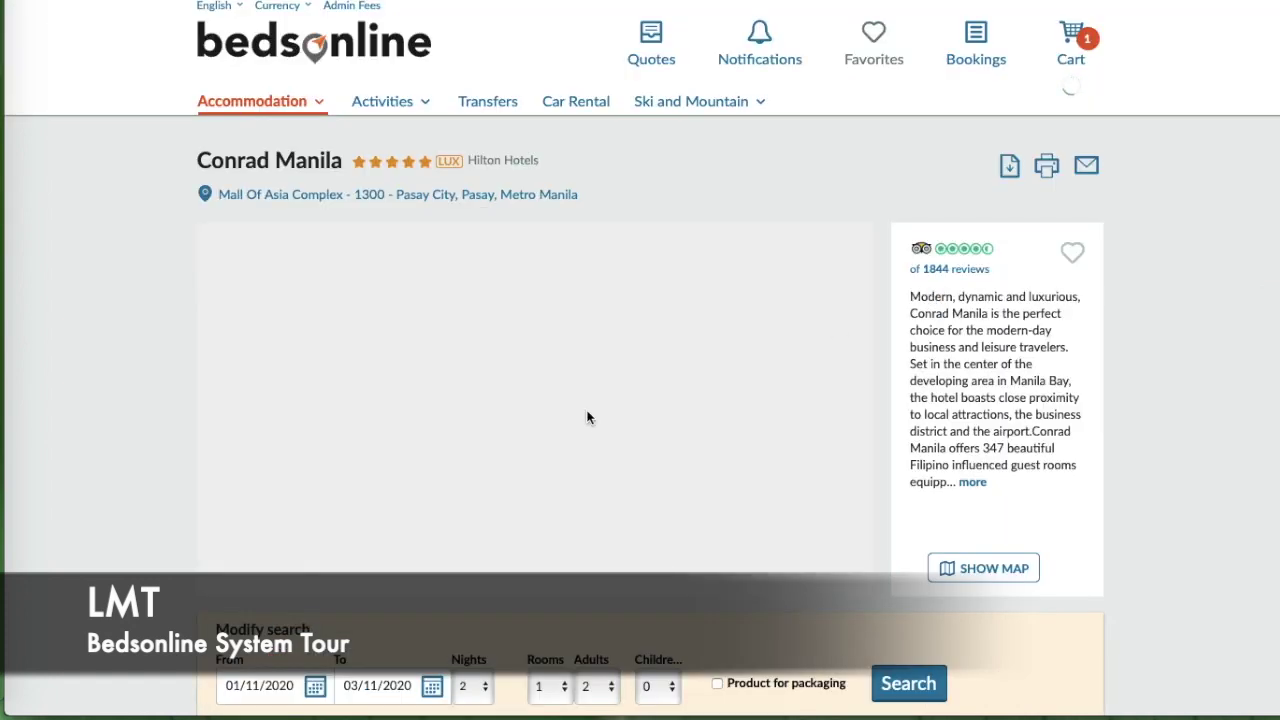
{"action": "scroll", "coordinate": [590, 412], "scroll_direction": "down", "scroll_amount": 3}
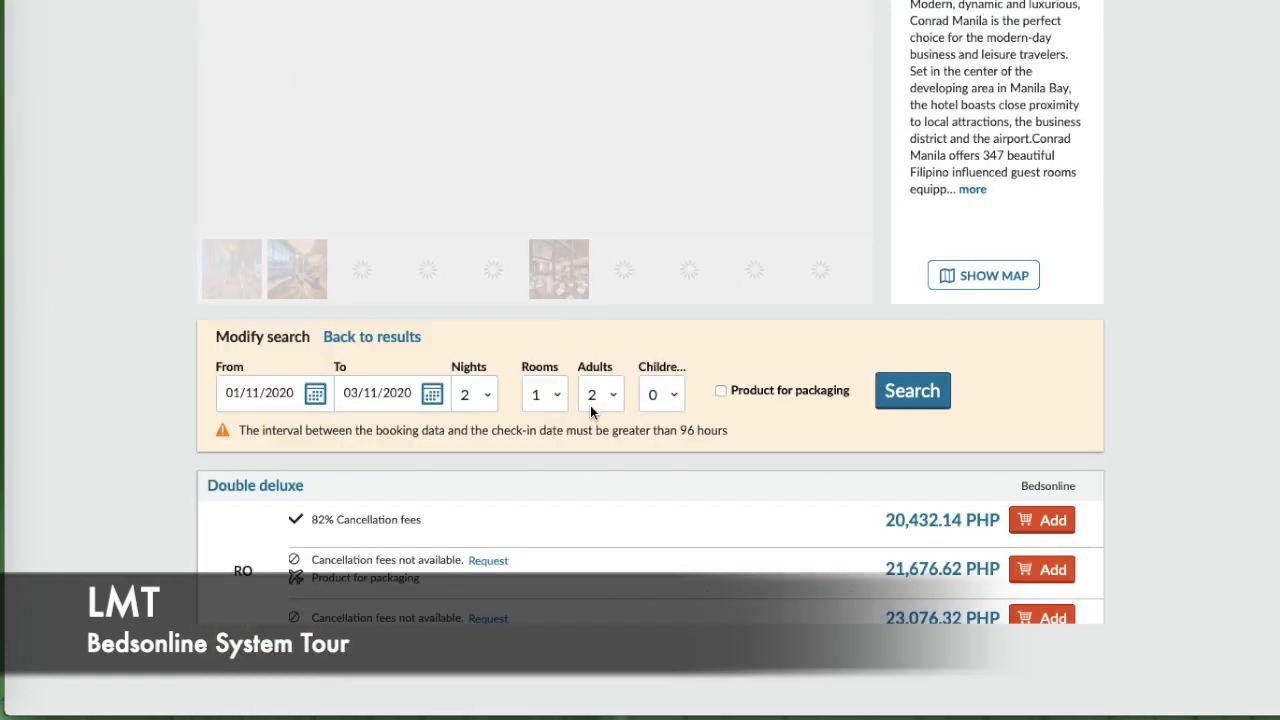
{"action": "scroll", "coordinate": [590, 405], "scroll_direction": "up", "scroll_amount": 3}
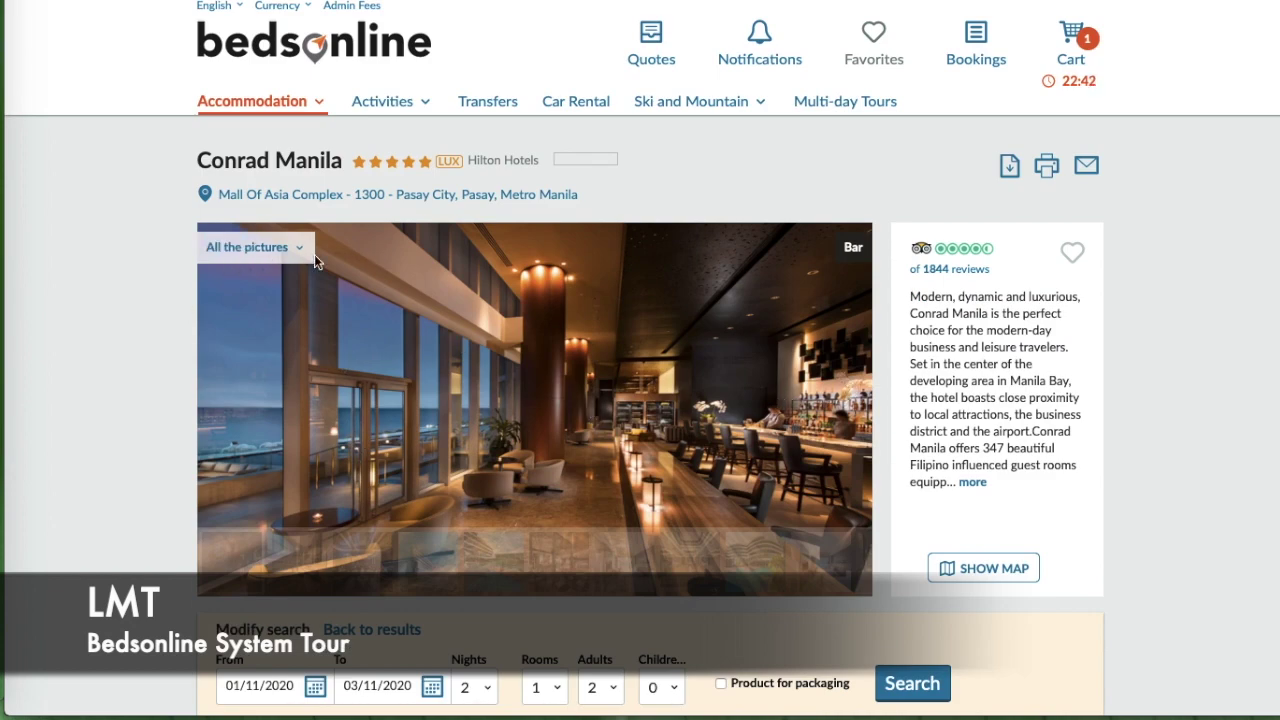
{"action": "left_click", "coordinate": [845, 390]}
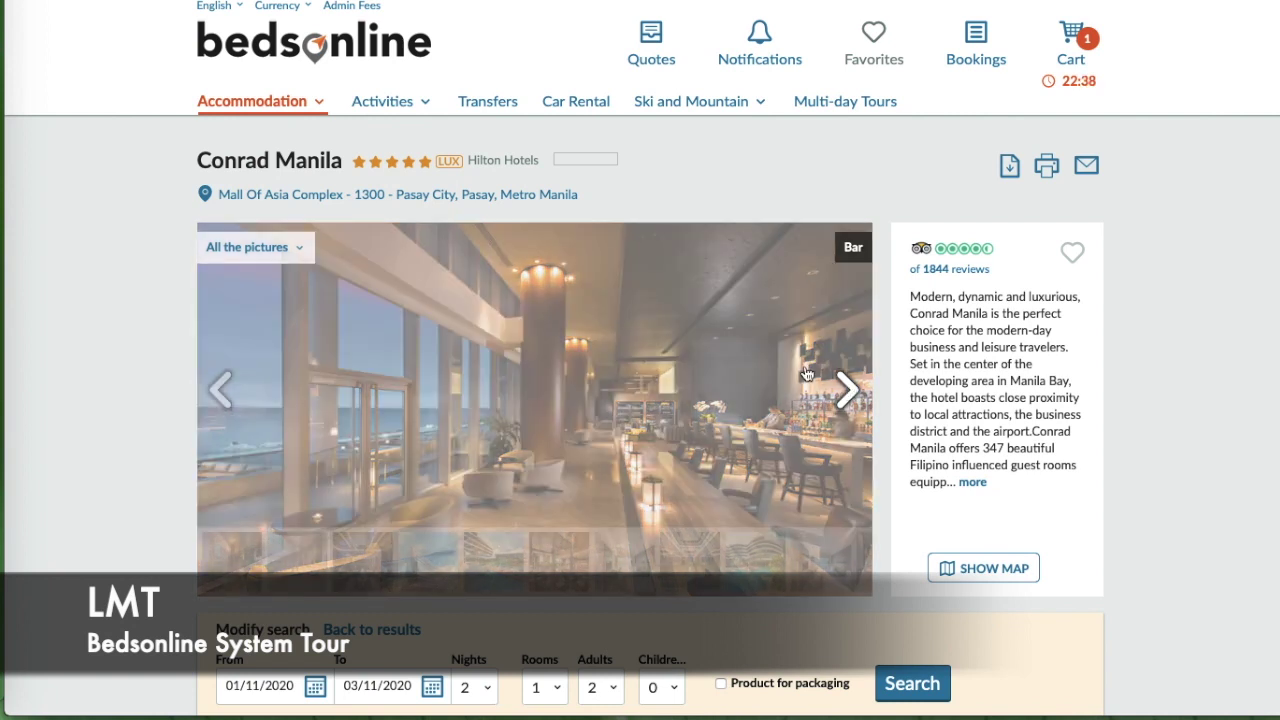
{"action": "left_click", "coordinate": [845, 390]}
- View the Conrad Manila pictures by category for Bar, Lobby and Conferences
{"action": "left_click", "coordinate": [293, 250]}
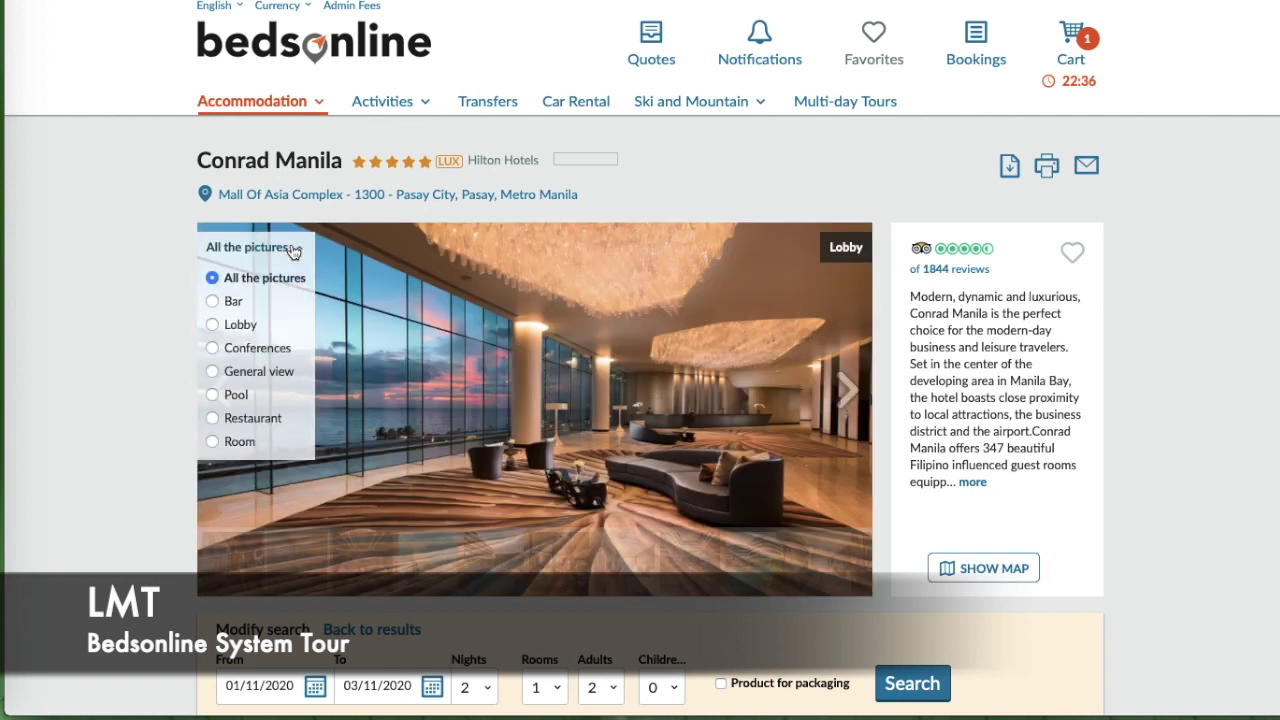
{"action": "left_click", "coordinate": [213, 303]}
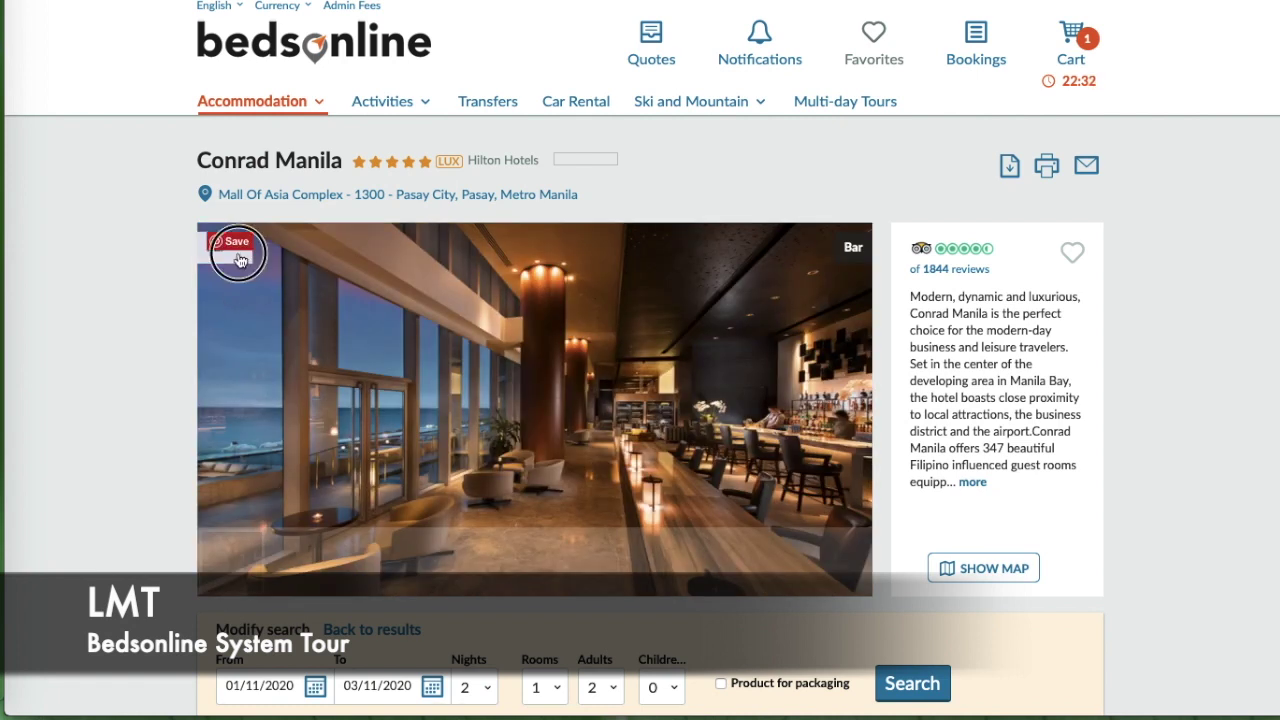
{"action": "left_click", "coordinate": [232, 257]}
{"action": "left_click", "coordinate": [213, 328]}
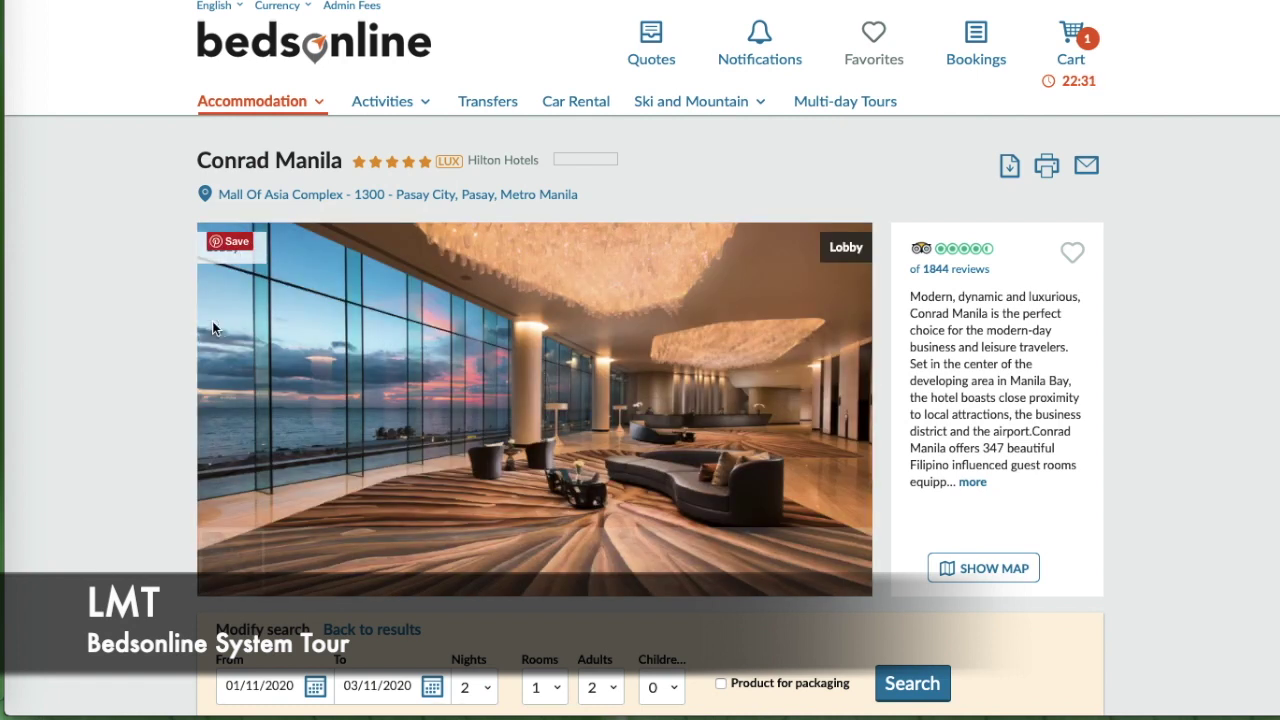
{"action": "left_click", "coordinate": [252, 250]}
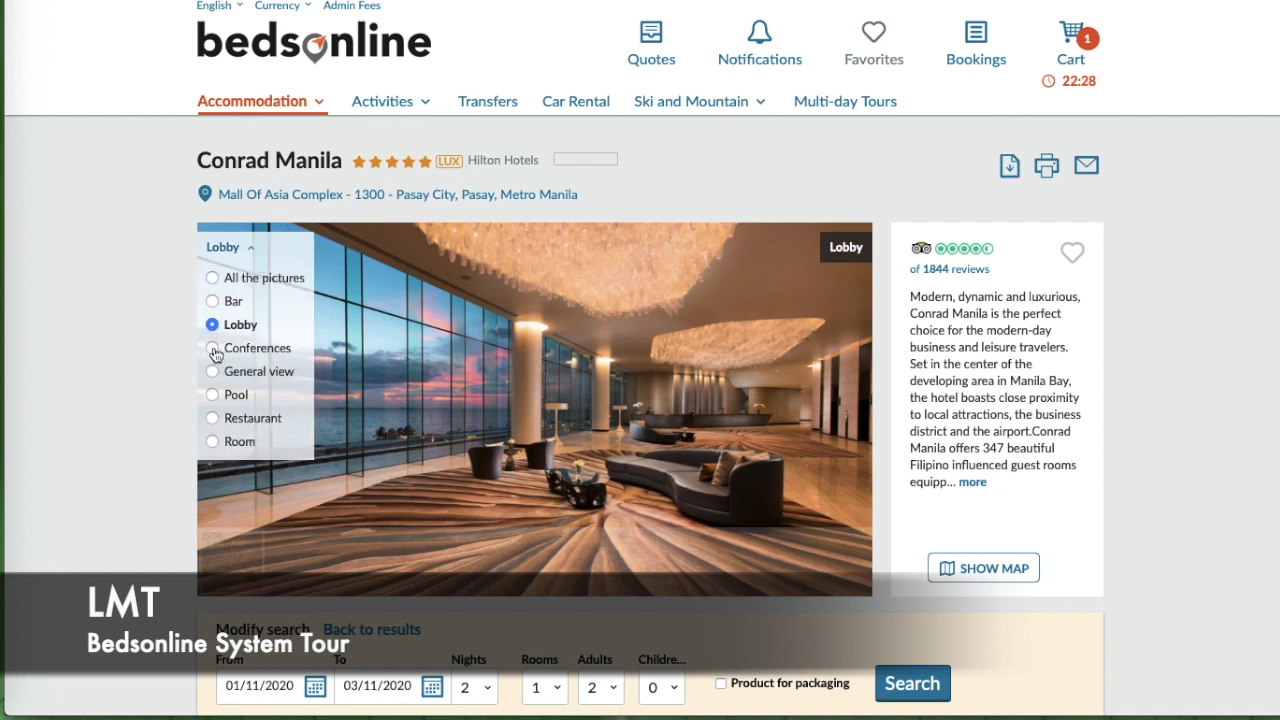
{"action": "left_click", "coordinate": [213, 346]}
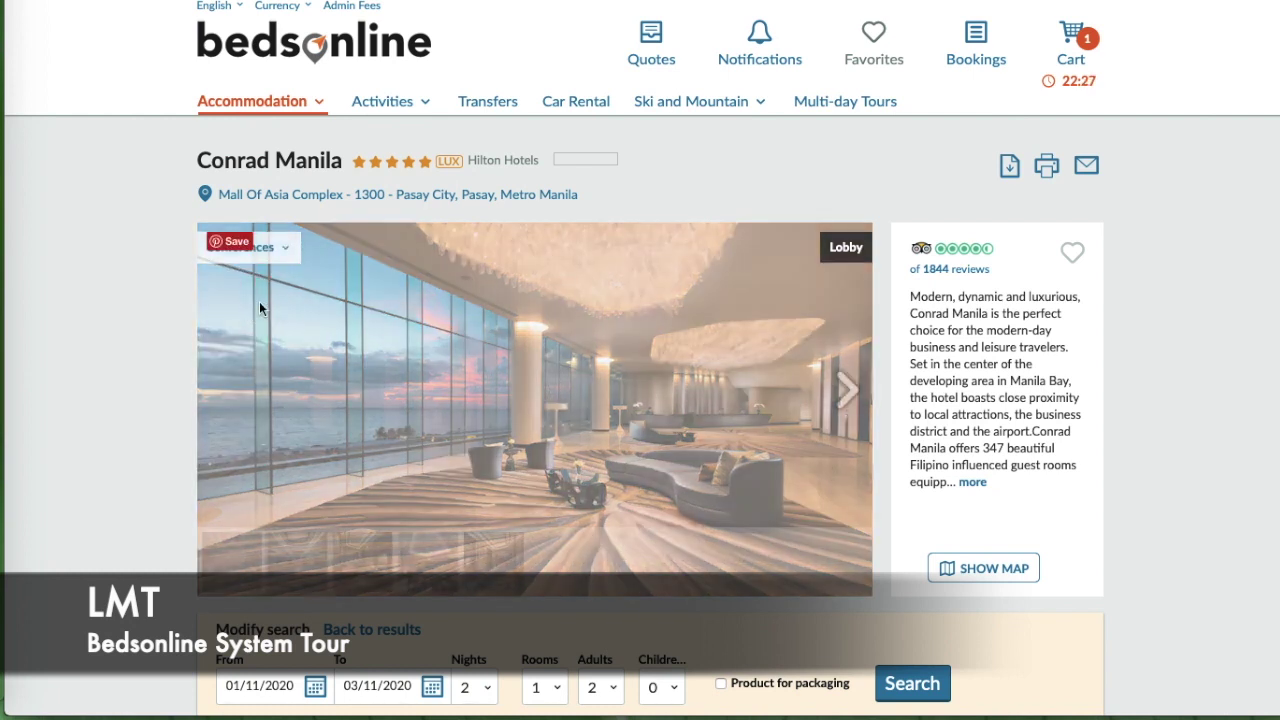
- Filter the hotel's pictures through the General view, Pool, Restaurant and Room categories
{"action": "left_click", "coordinate": [287, 252]}
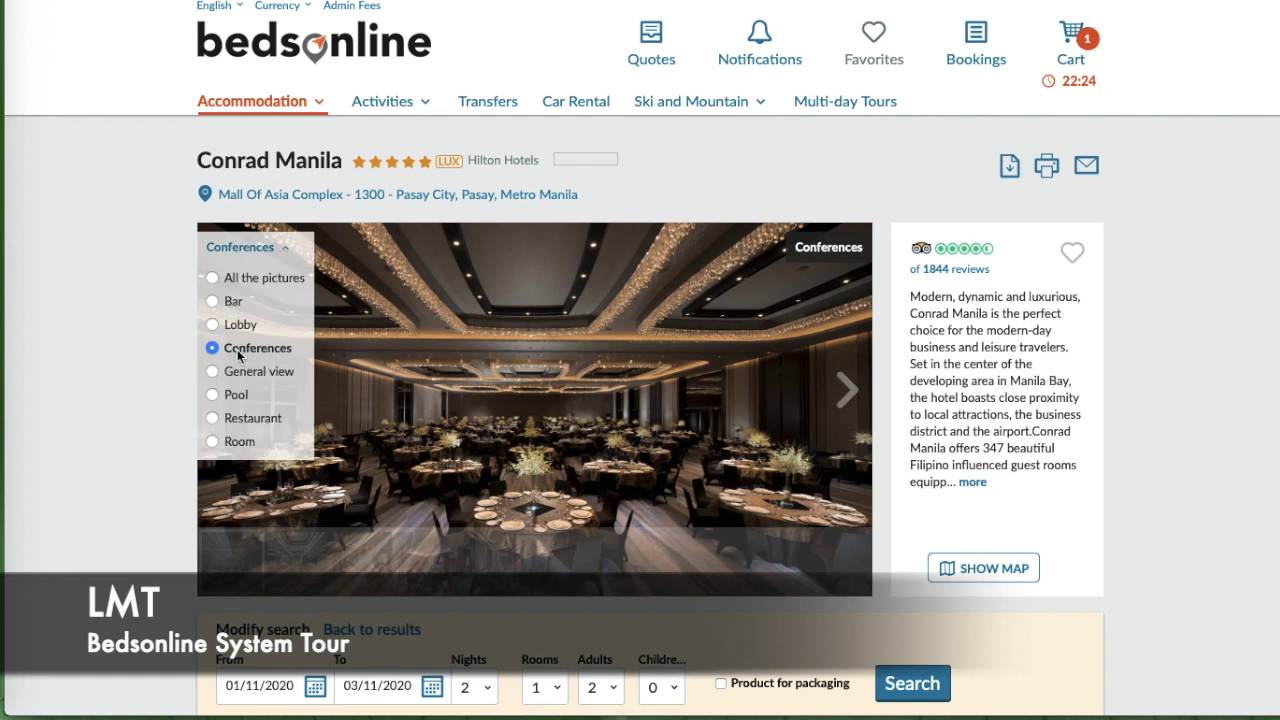
{"action": "left_click", "coordinate": [214, 370]}
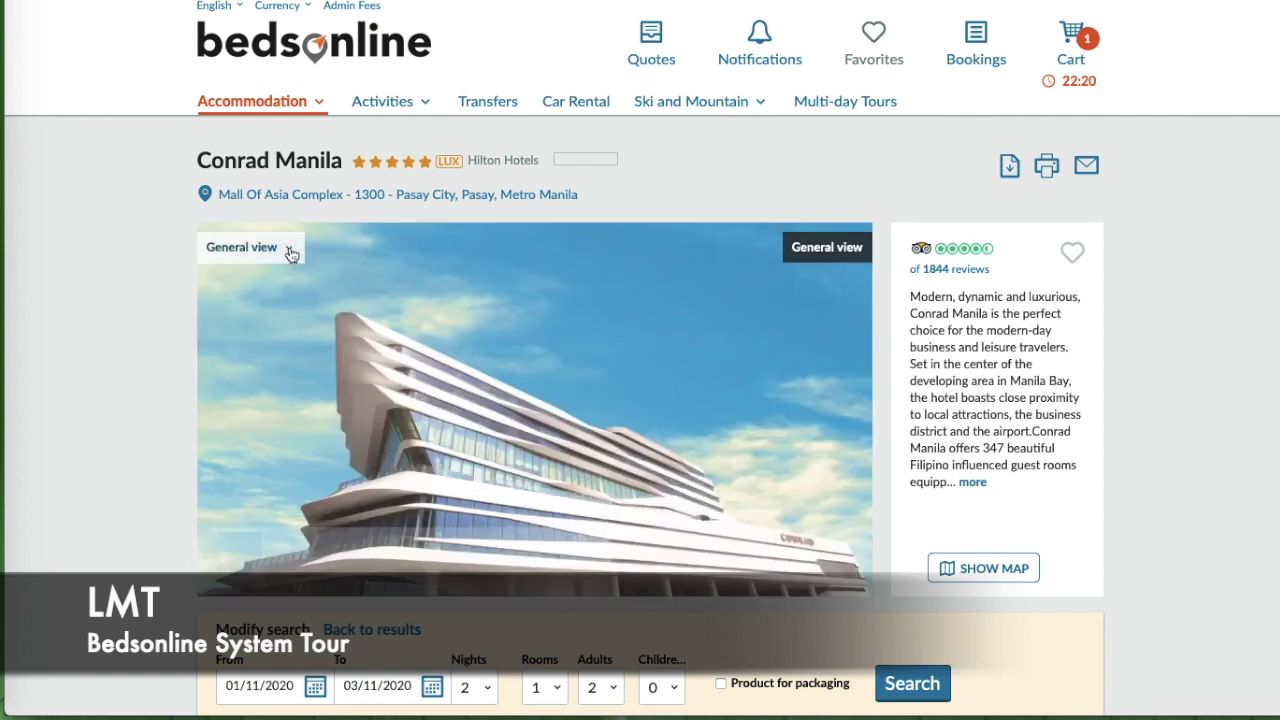
{"action": "left_click", "coordinate": [288, 250]}
{"action": "left_click", "coordinate": [213, 396]}
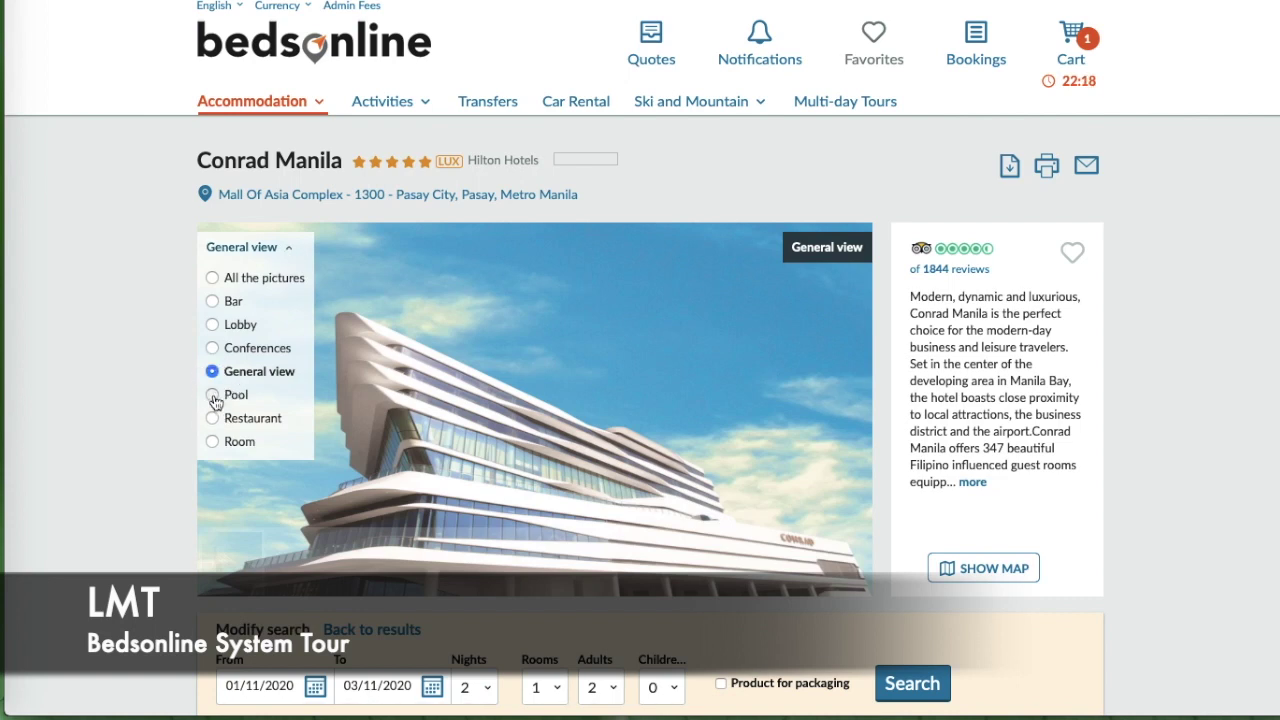
{"action": "left_click", "coordinate": [250, 250]}
{"action": "left_click", "coordinate": [214, 419]}
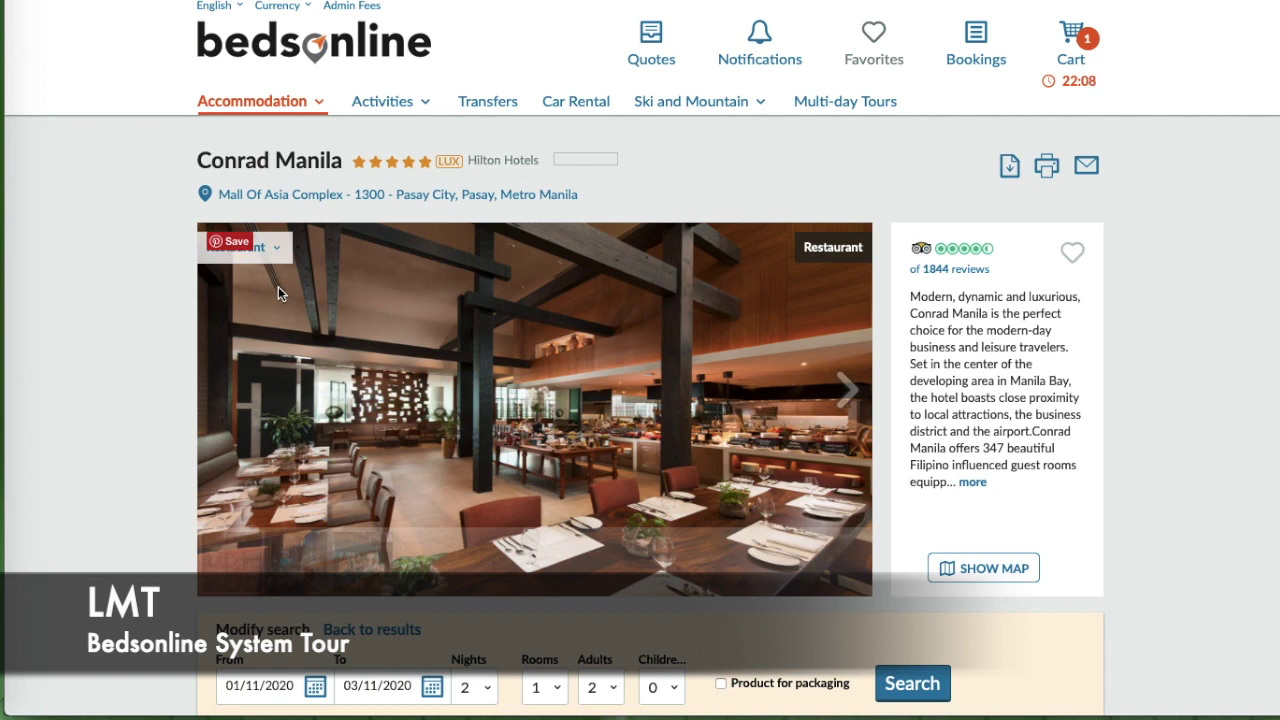
{"action": "left_click", "coordinate": [243, 247]}
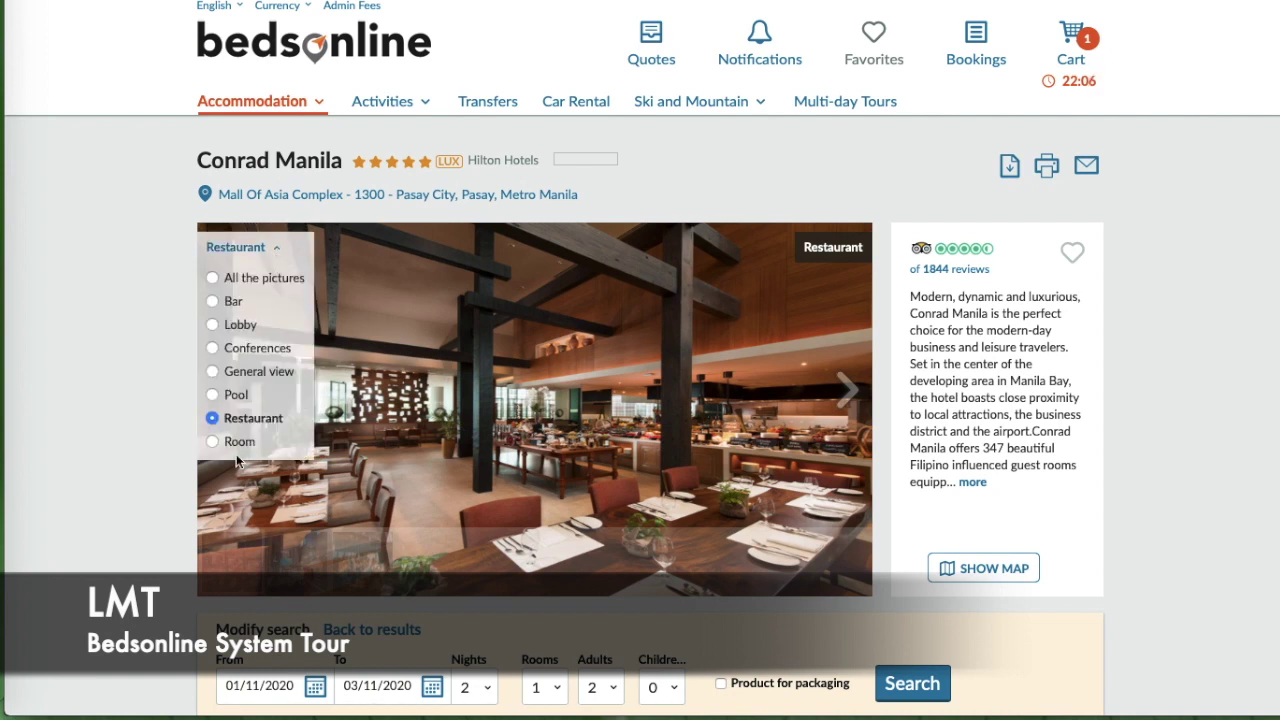
{"action": "left_click", "coordinate": [213, 441]}
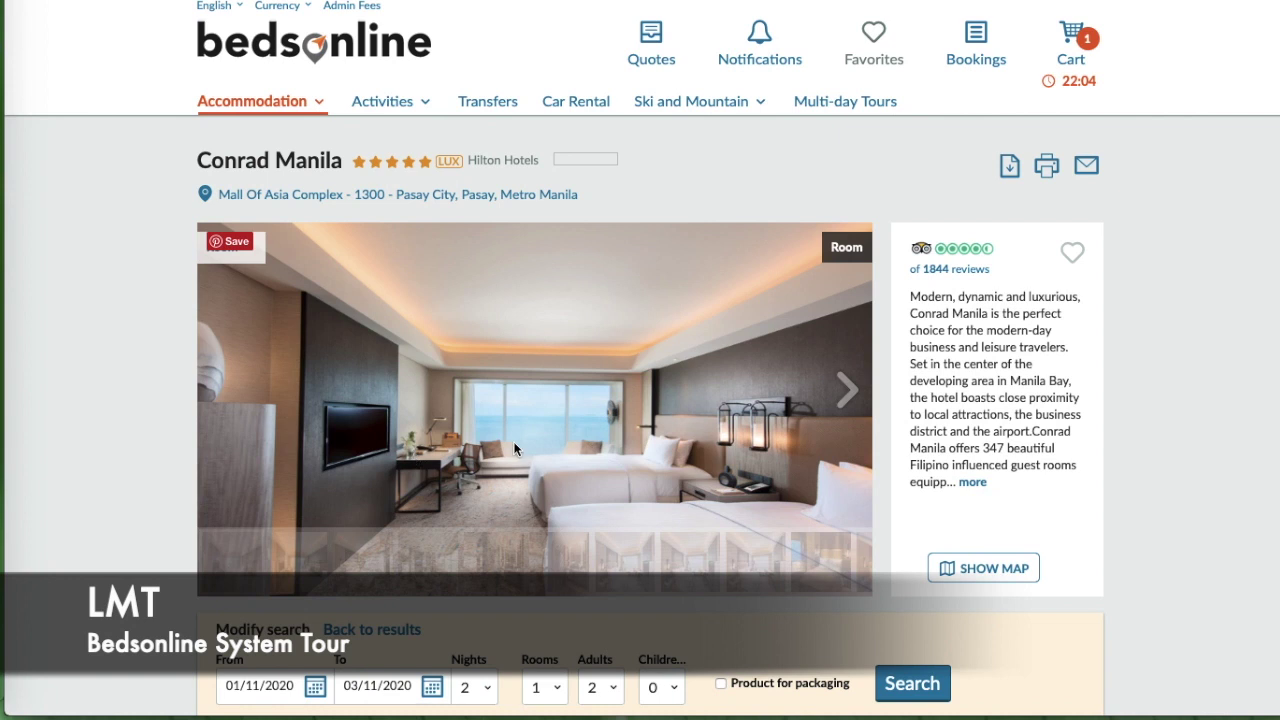
- Examine Conrad Manila's room types, comparing the RO and BB rates, cancellation terms and packaging offers
{"action": "scroll", "coordinate": [508, 433], "scroll_direction": "down", "scroll_amount": 1}
{"action": "scroll", "coordinate": [517, 373], "scroll_direction": "down", "scroll_amount": 2}
{"action": "scroll", "coordinate": [486, 285], "scroll_direction": "down", "scroll_amount": 5}
{"action": "scroll", "coordinate": [415, 343], "scroll_direction": "down", "scroll_amount": 2}
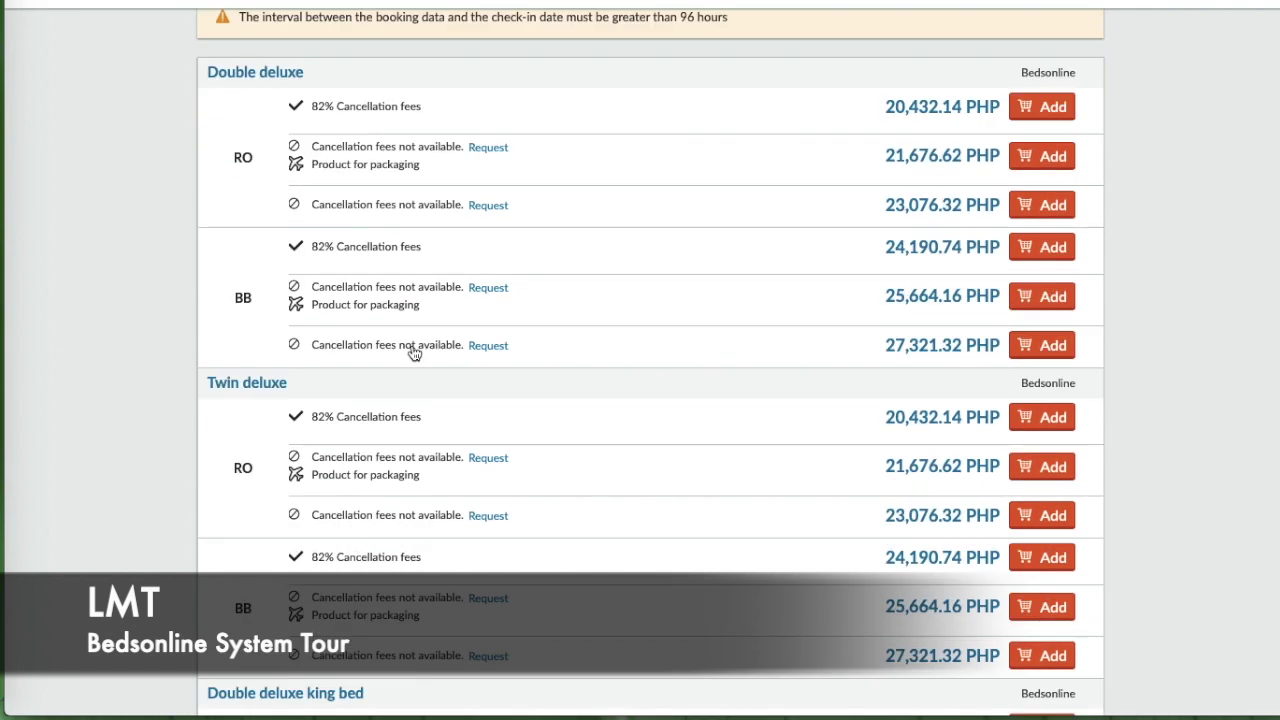
{"action": "scroll", "coordinate": [414, 353], "scroll_direction": "up", "scroll_amount": 1}
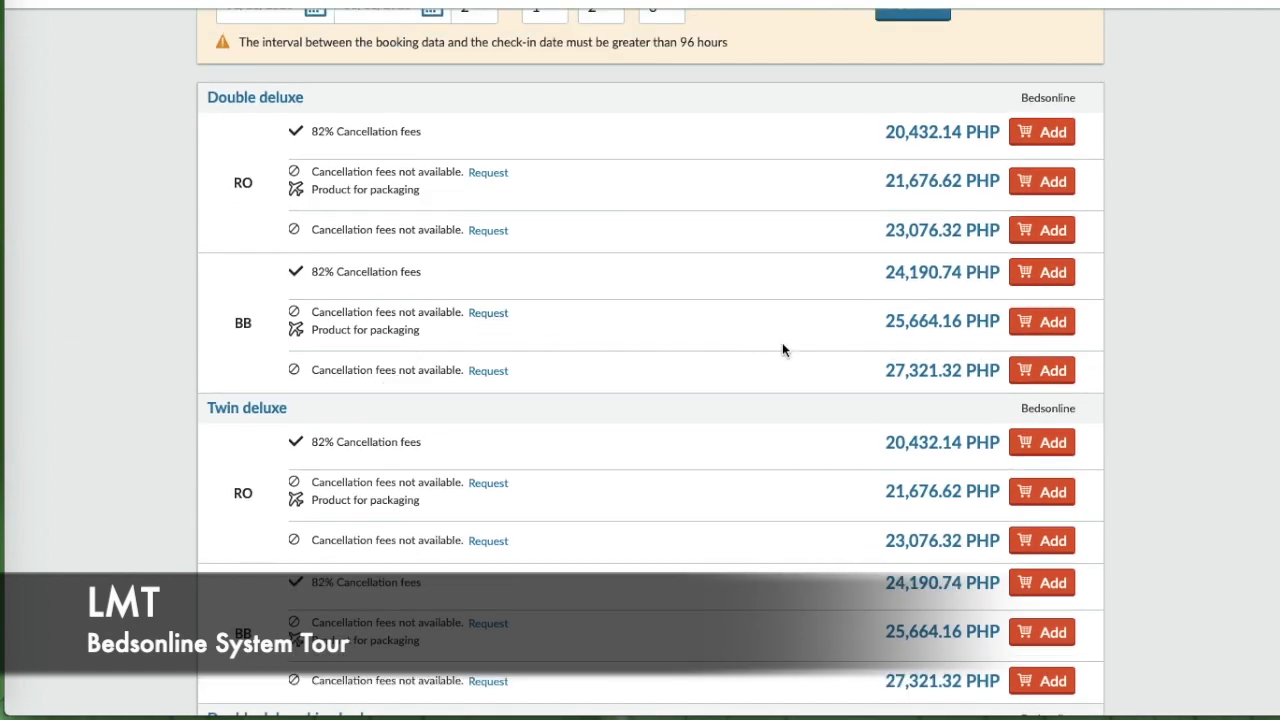
{"action": "scroll", "coordinate": [768, 365], "scroll_direction": "up", "scroll_amount": 1}
{"action": "scroll", "coordinate": [770, 365], "scroll_direction": "up", "scroll_amount": 1}
{"action": "scroll", "coordinate": [771, 371], "scroll_direction": "down", "scroll_amount": 4}
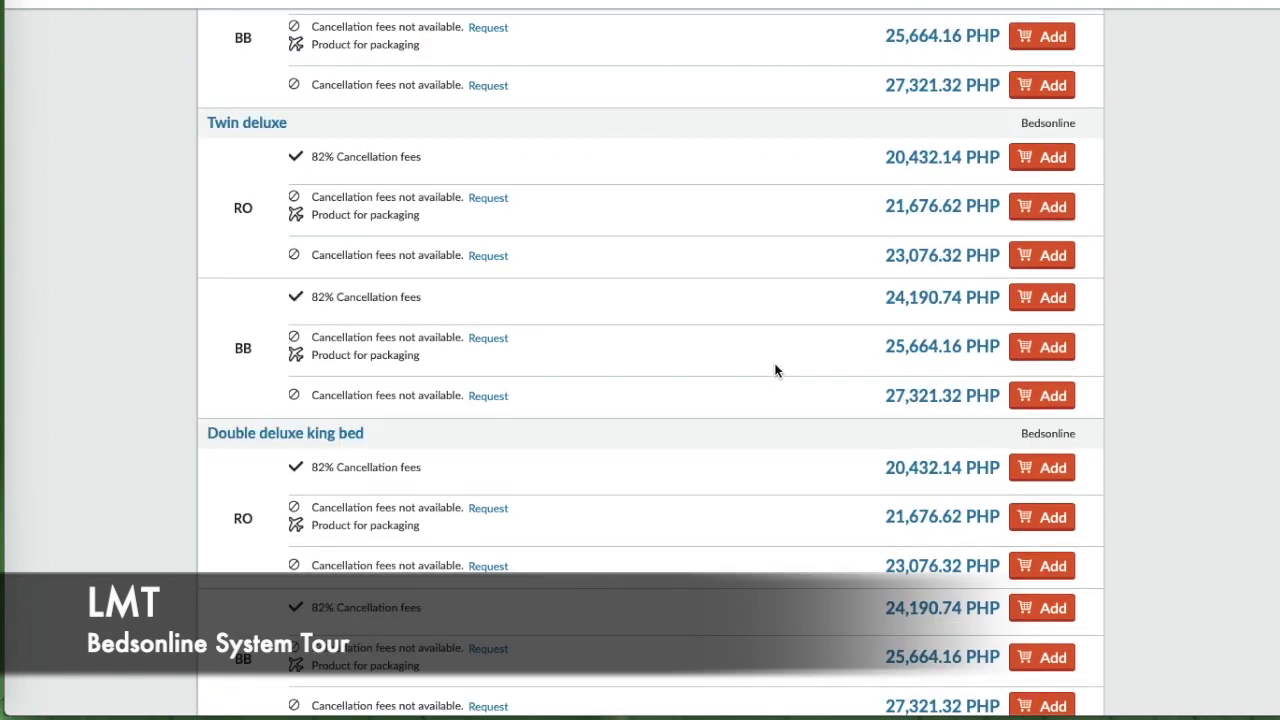
{"action": "scroll", "coordinate": [811, 352], "scroll_direction": "up", "scroll_amount": 4}
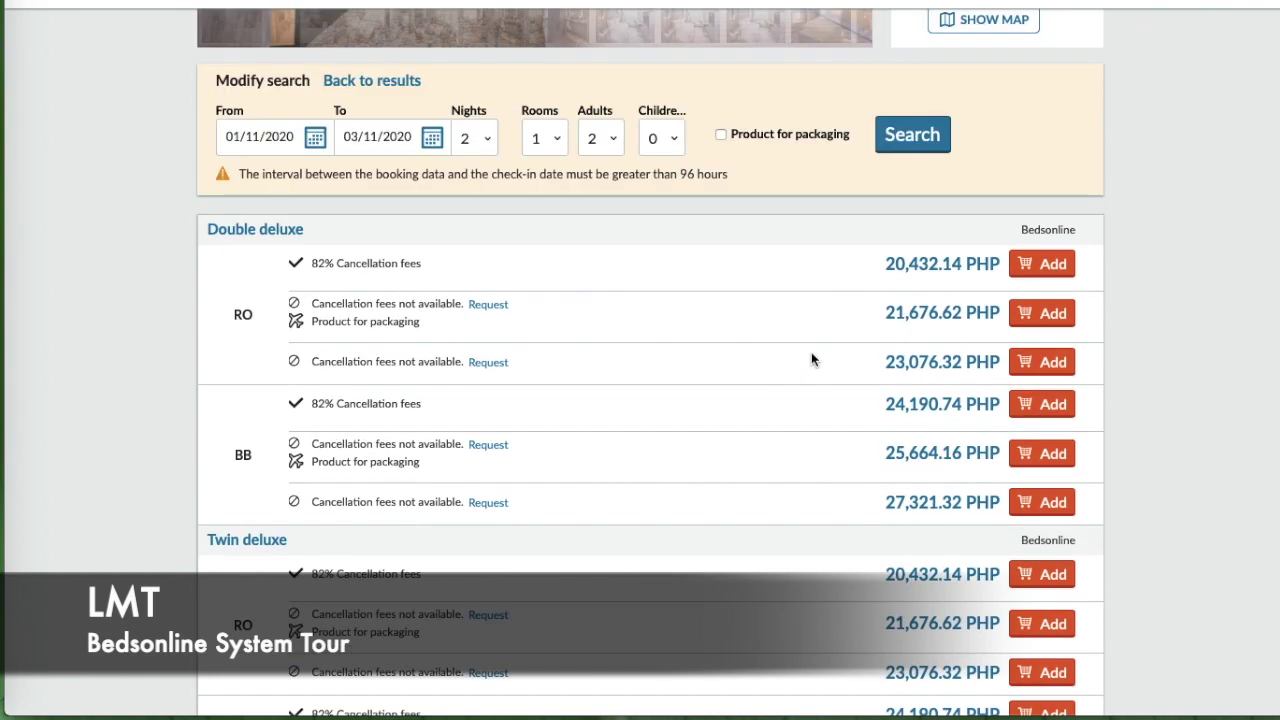
{"action": "scroll", "coordinate": [811, 356], "scroll_direction": "down", "scroll_amount": 6}
{"action": "scroll", "coordinate": [790, 369], "scroll_direction": "up", "scroll_amount": 5}
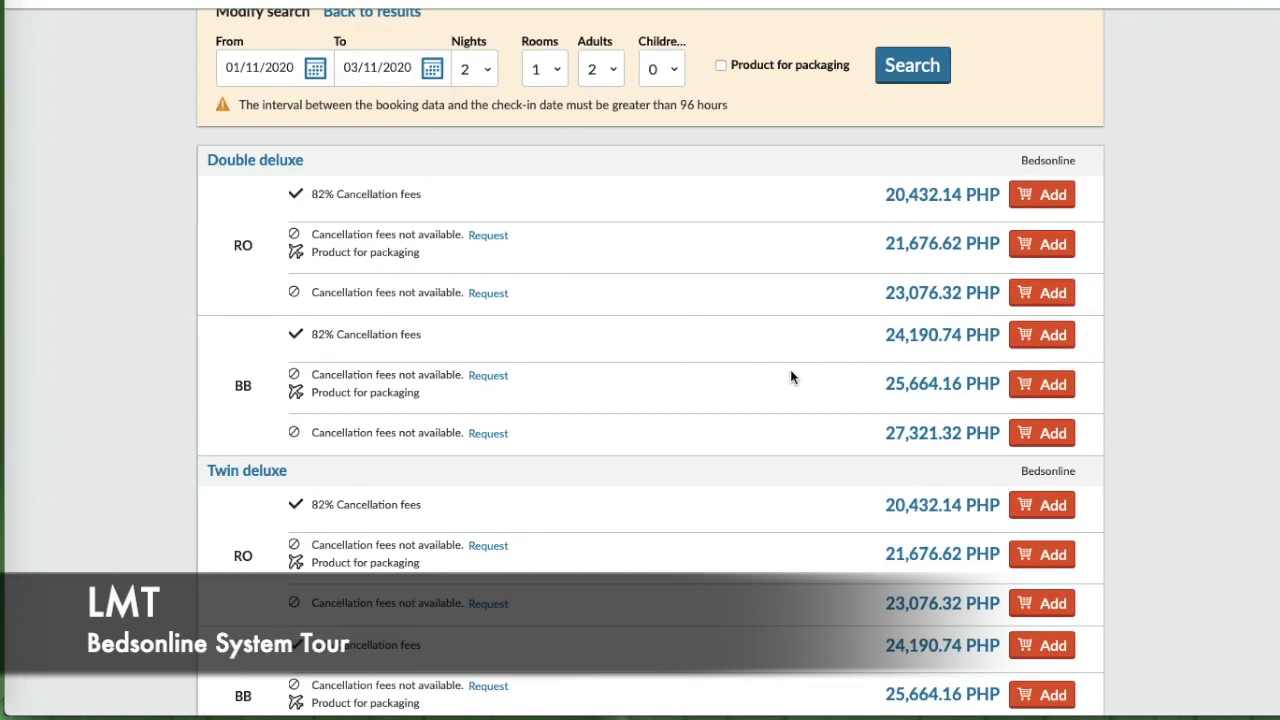
{"action": "scroll", "coordinate": [773, 383], "scroll_direction": "down", "scroll_amount": 20}
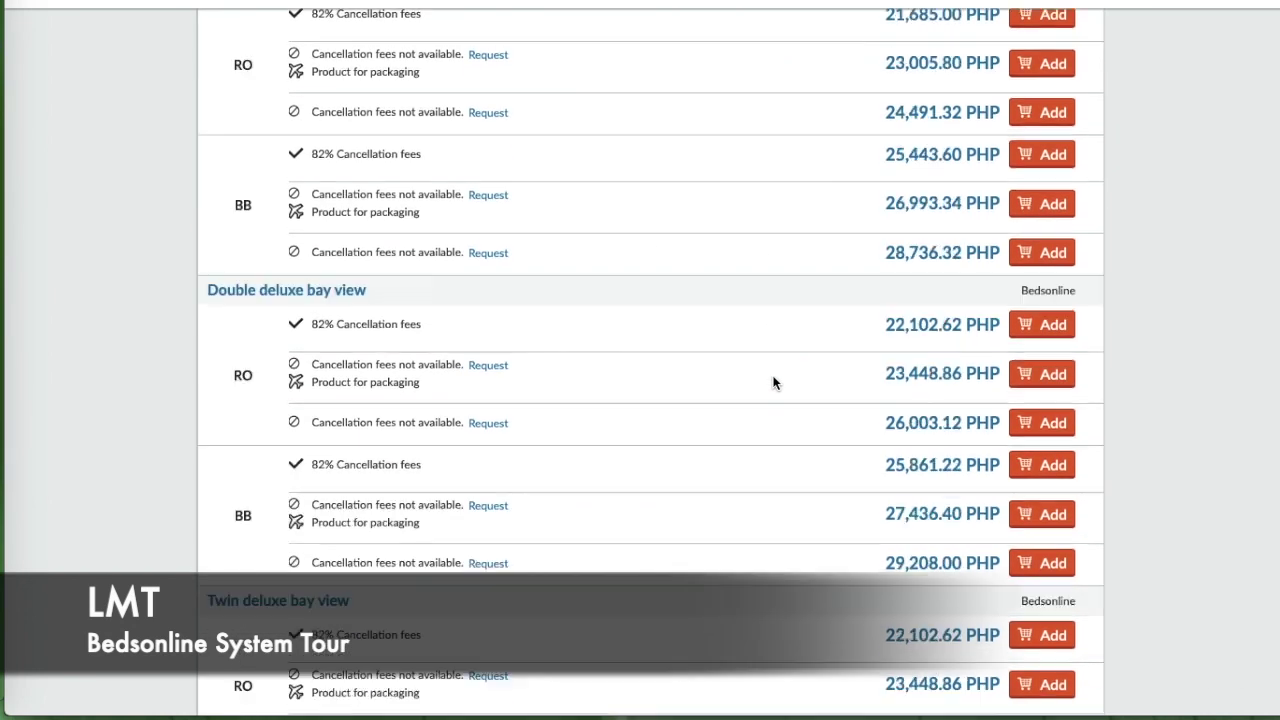
{"action": "scroll", "coordinate": [773, 382], "scroll_direction": "up", "scroll_amount": 20}
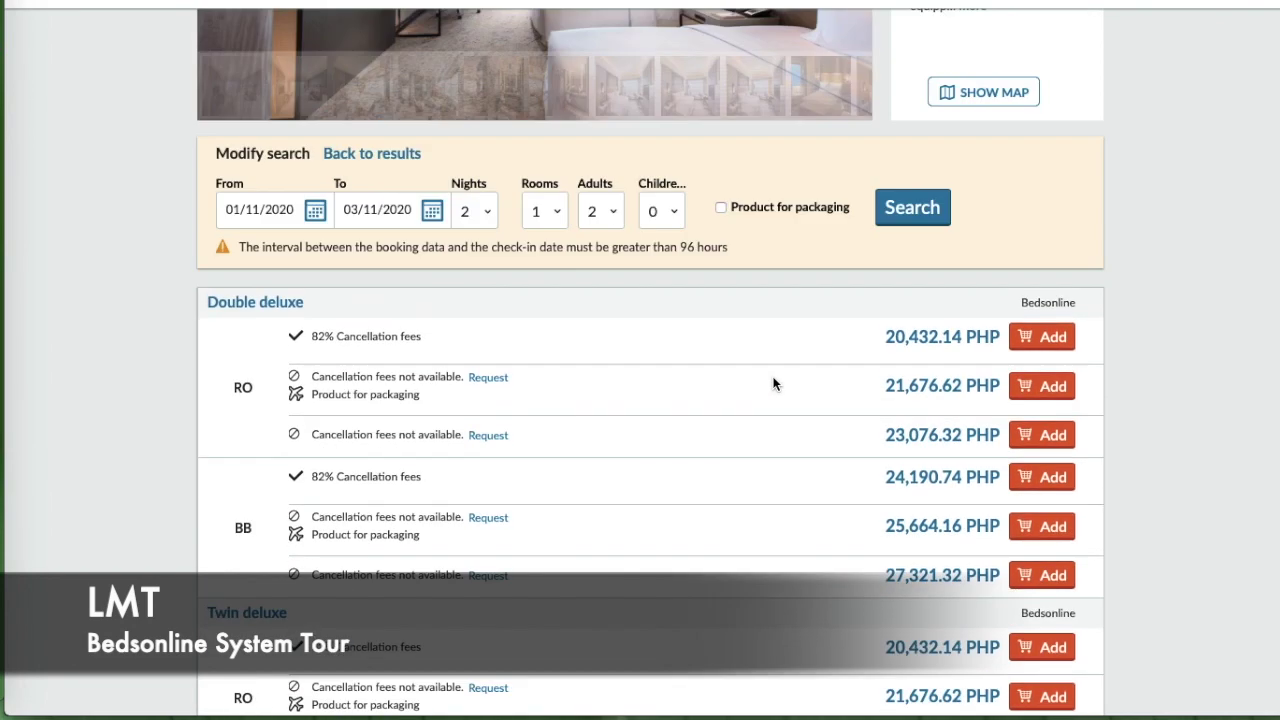
- Add Conrad Manila's Double deluxe BB rate of 24,190.74 PHP with 82% cancellation fees to the cart
{"action": "scroll", "coordinate": [772, 378], "scroll_direction": "down", "scroll_amount": 5}
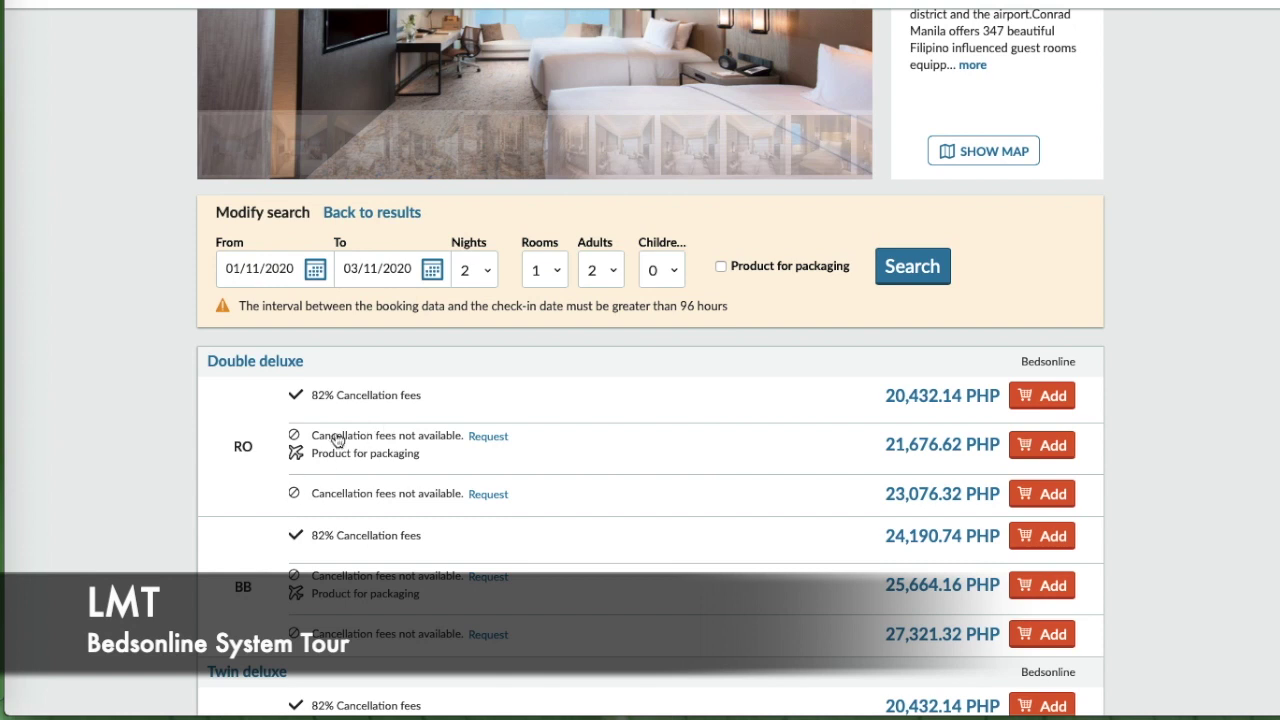
{"action": "scroll", "coordinate": [877, 466], "scroll_direction": "down", "scroll_amount": 1}
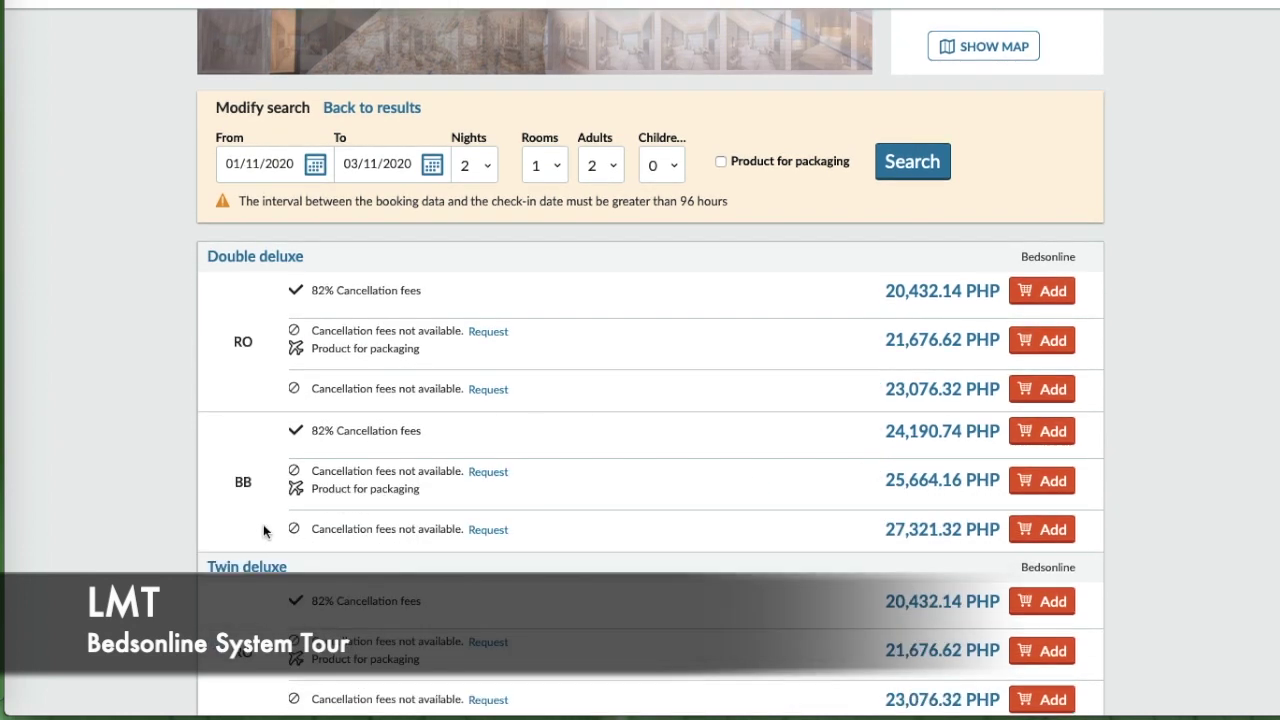
{"action": "left_click", "coordinate": [1037, 438]}
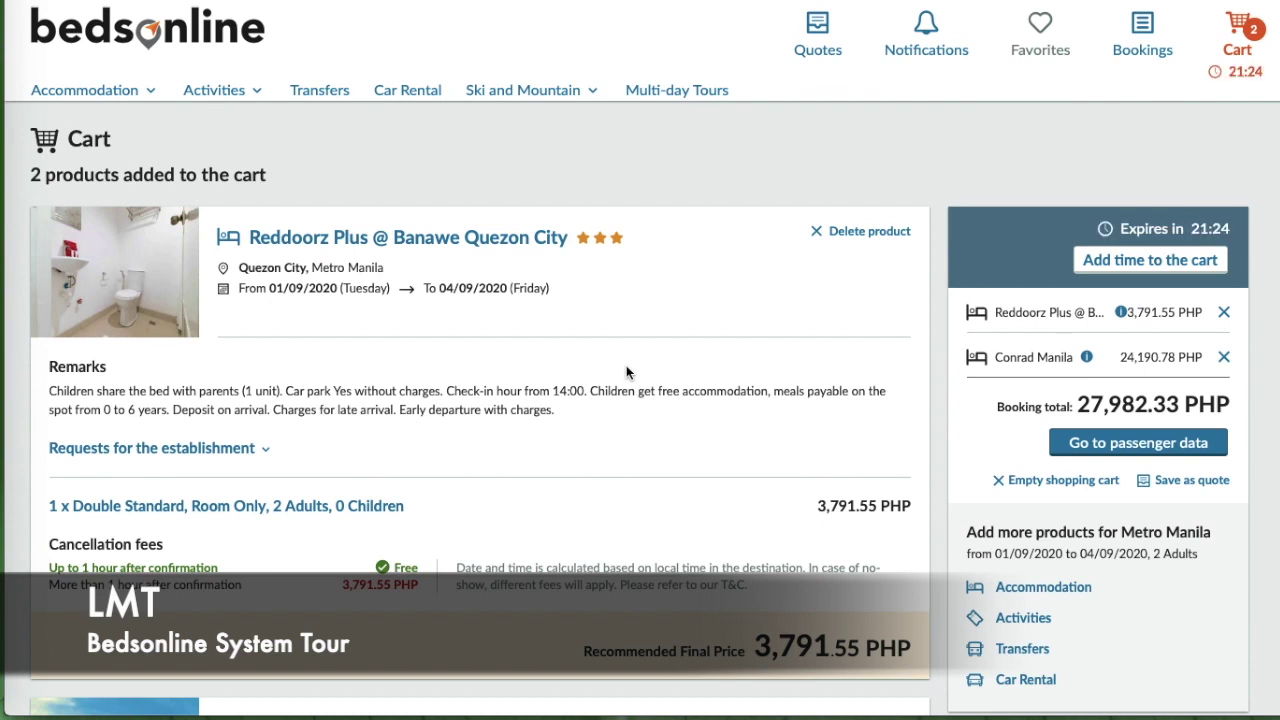
- Review the cart products and delete Reddoorz Plus @ Banawe Quezon City from the cart
{"action": "scroll", "coordinate": [626, 365], "scroll_direction": "down", "scroll_amount": 1}
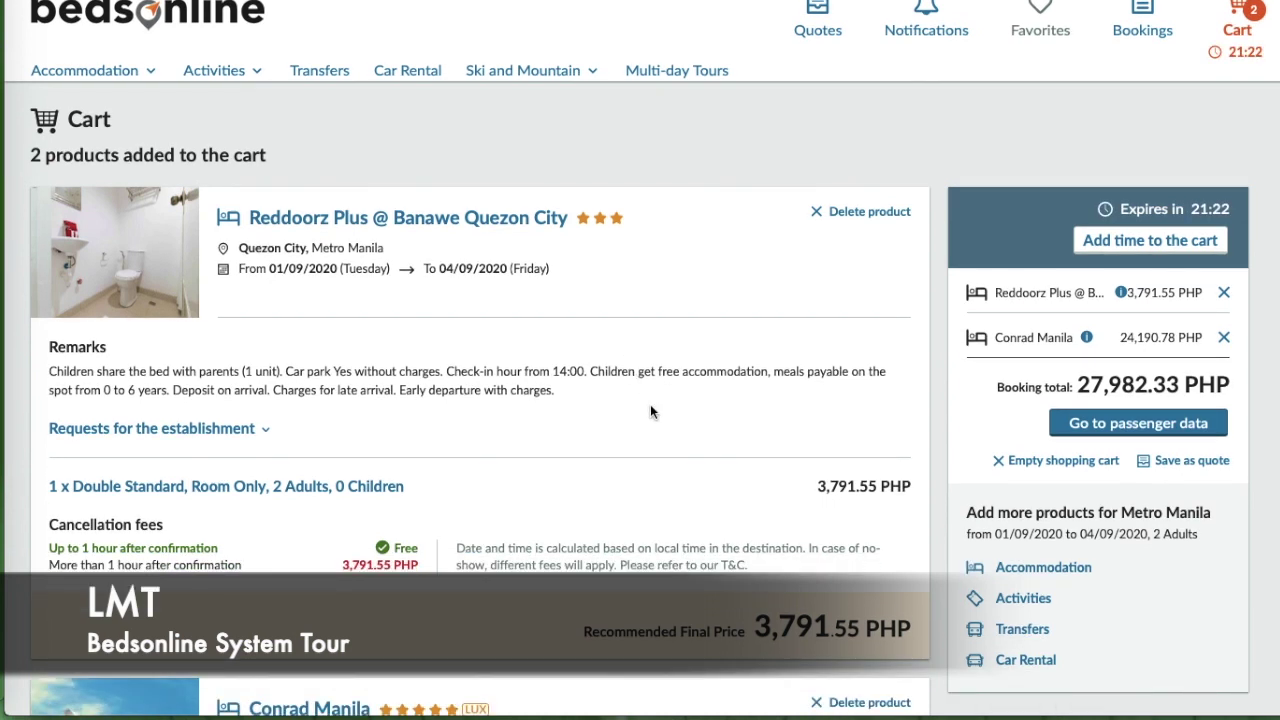
{"action": "scroll", "coordinate": [650, 404], "scroll_direction": "down", "scroll_amount": 2}
{"action": "scroll", "coordinate": [650, 411], "scroll_direction": "down", "scroll_amount": 1}
{"action": "scroll", "coordinate": [650, 411], "scroll_direction": "down", "scroll_amount": 6}
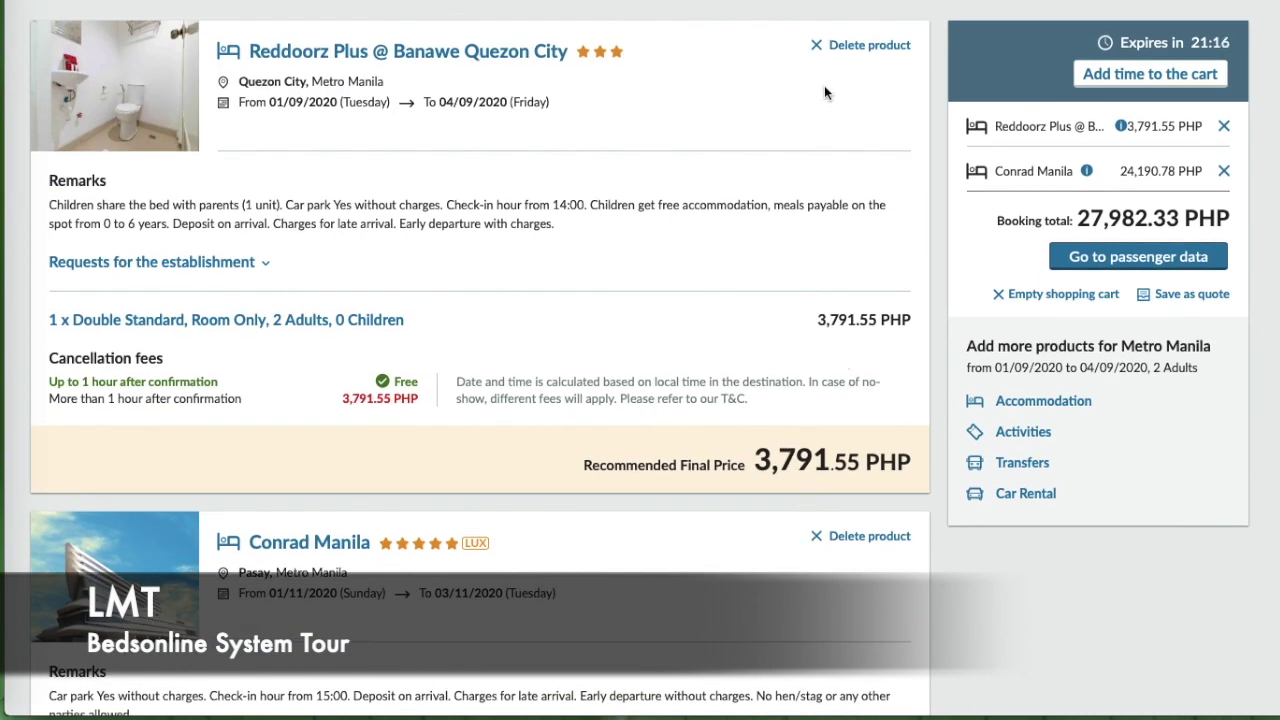
{"action": "left_click", "coordinate": [818, 46]}
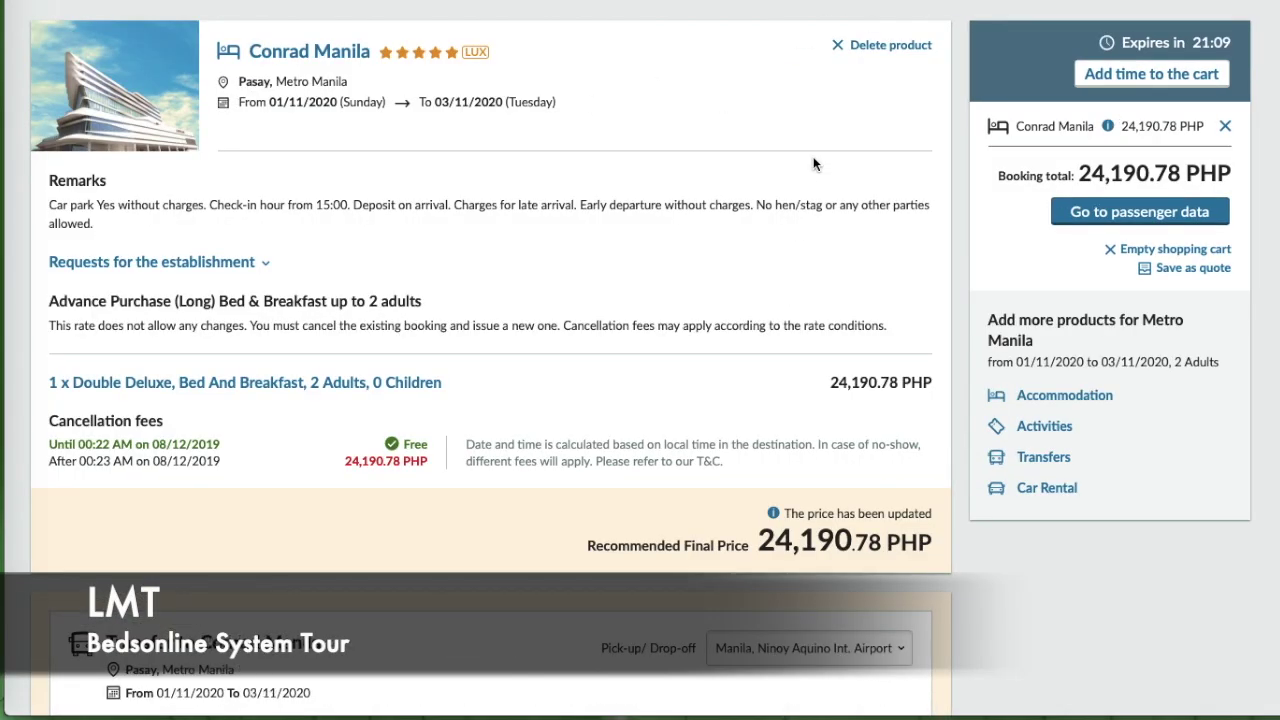
- Review the Conrad Manila cart details and highlight the month in the check-in date
{"action": "scroll", "coordinate": [813, 164], "scroll_direction": "up", "scroll_amount": 1}
{"action": "scroll", "coordinate": [749, 137], "scroll_direction": "up", "scroll_amount": 1}
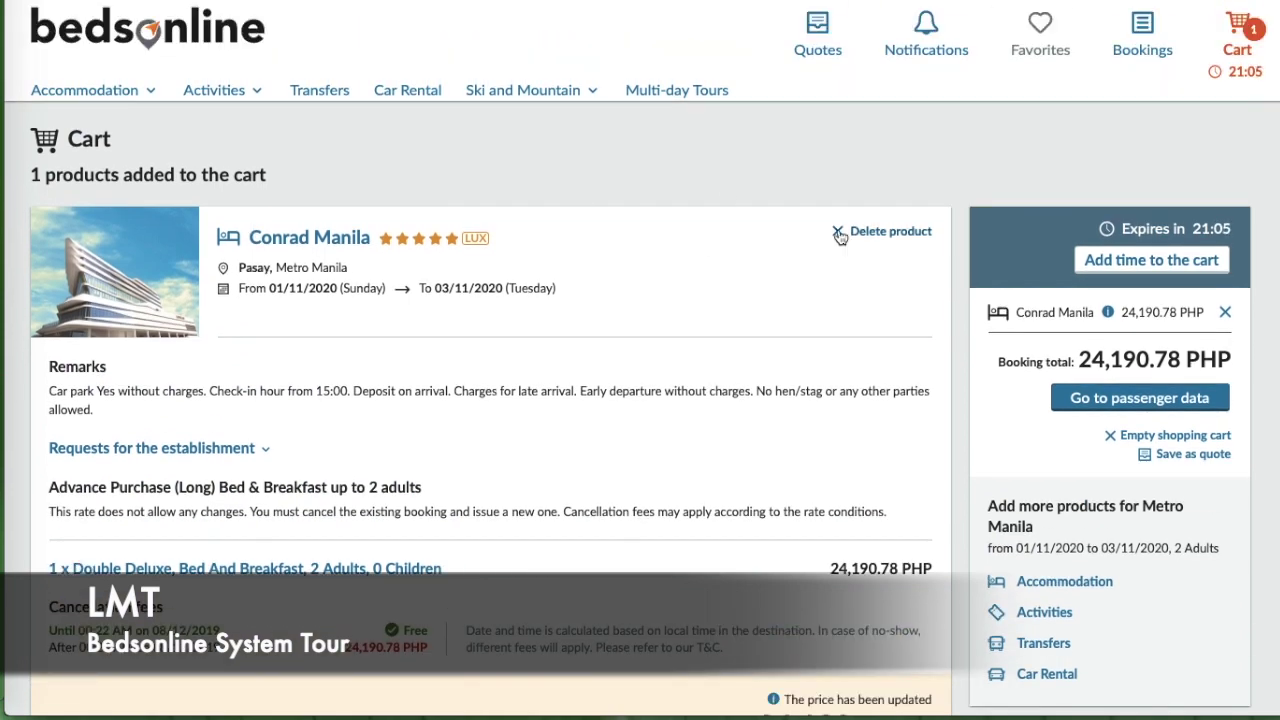
{"action": "scroll", "coordinate": [734, 200], "scroll_direction": "down", "scroll_amount": 3}
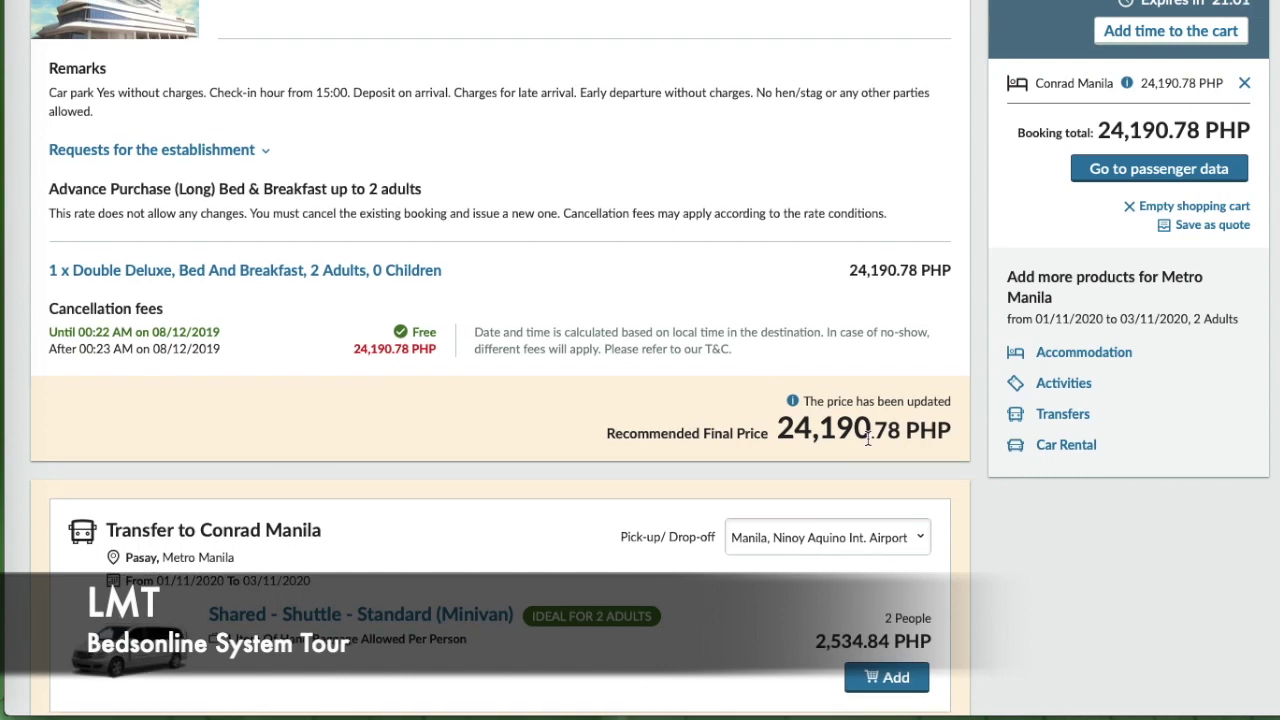
{"action": "scroll", "coordinate": [789, 422], "scroll_direction": "down", "scroll_amount": 1}
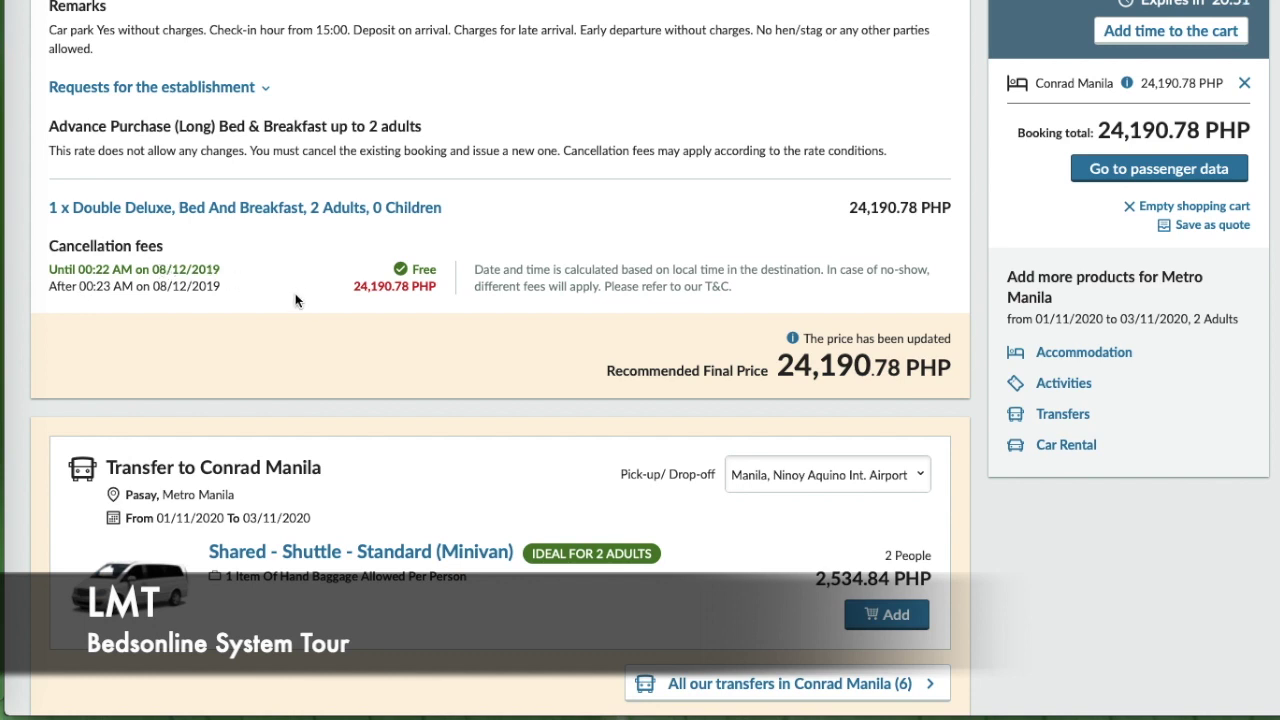
{"action": "scroll", "coordinate": [295, 300], "scroll_direction": "up", "scroll_amount": 1}
{"action": "scroll", "coordinate": [295, 310], "scroll_direction": "up", "scroll_amount": 1}
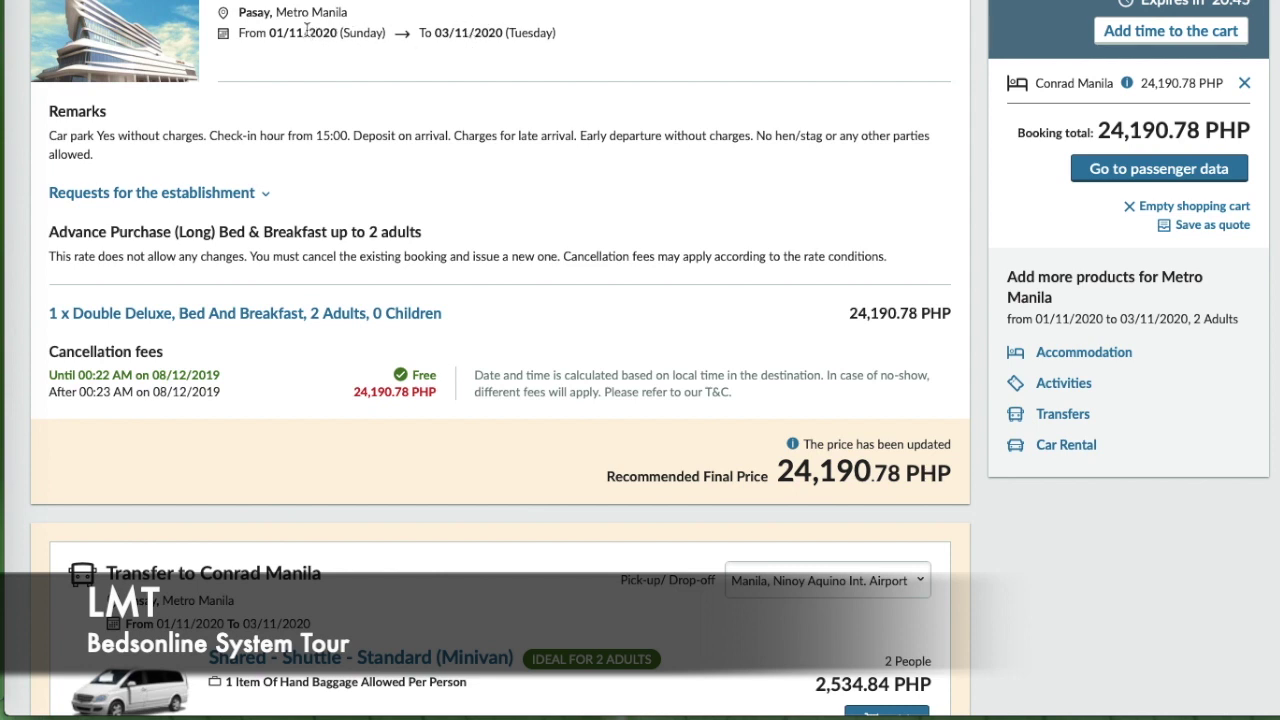
{"action": "left_click_drag", "start_coordinate": [305, 32], "coordinate": [283, 31]}
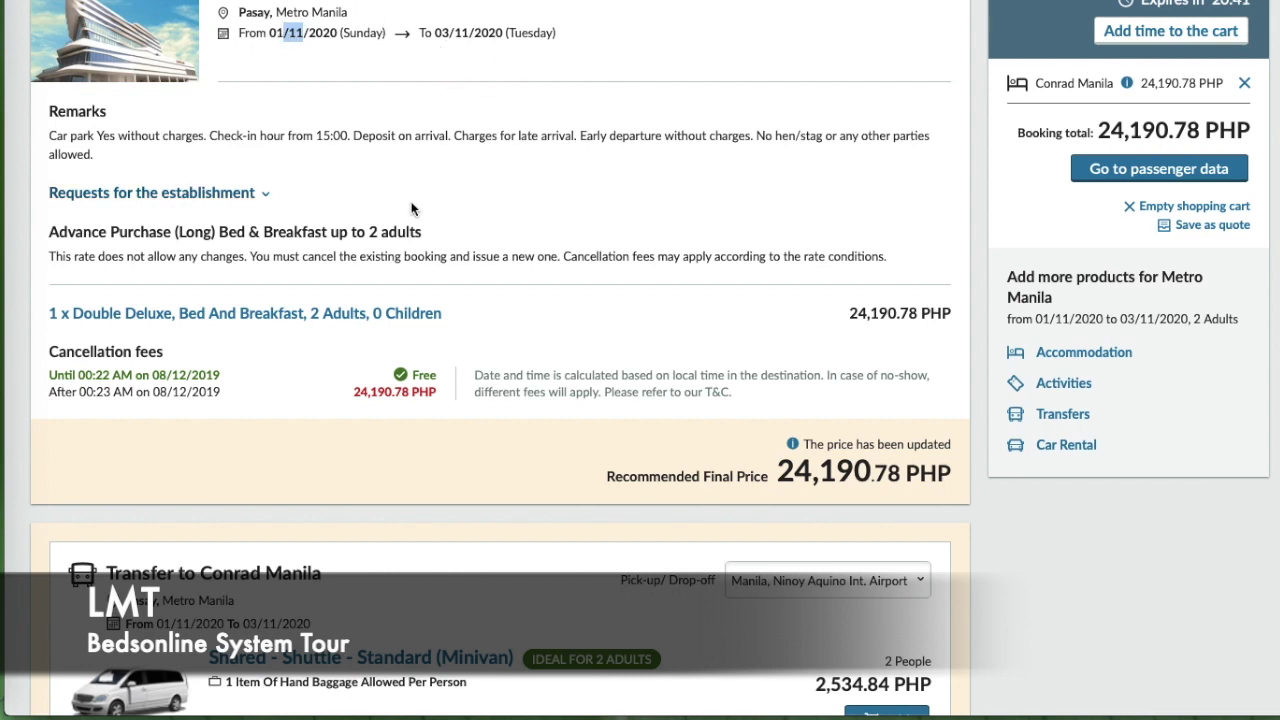
- Check the Conrad Manila cancellation fees and highlight the free cancellation deadline
{"action": "left_click", "coordinate": [276, 345]}
{"action": "scroll", "coordinate": [230, 290], "scroll_direction": "down", "scroll_amount": 3}
{"action": "scroll", "coordinate": [220, 280], "scroll_direction": "up", "scroll_amount": 3}
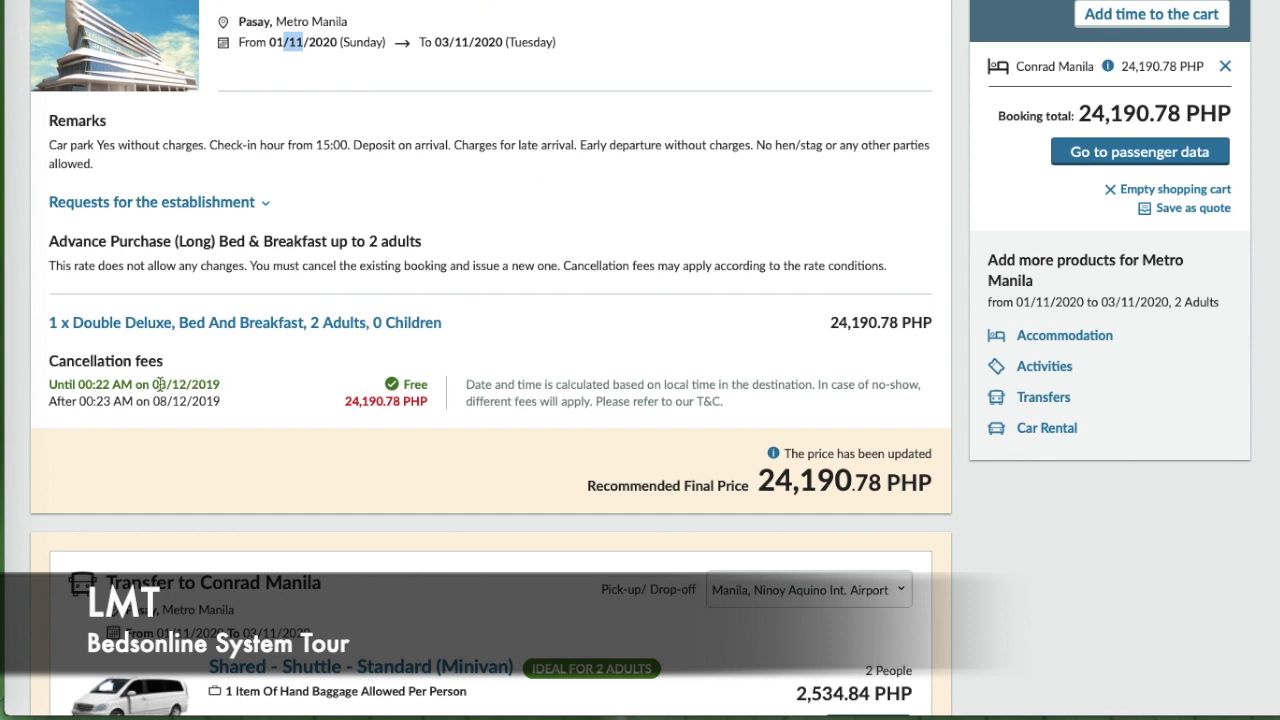
{"action": "left_click_drag", "start_coordinate": [223, 386], "coordinate": [40, 390]}
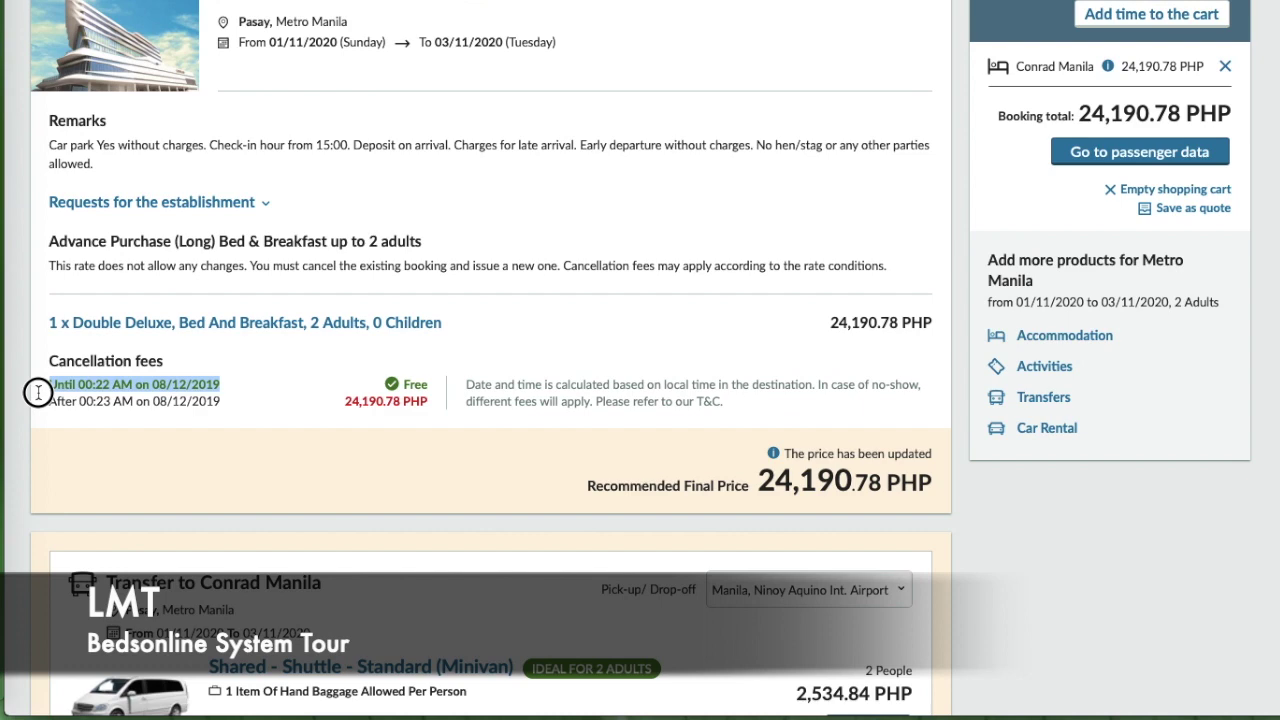
- Fill in the lead passenger's name and surname in the passenger details of the Conrad Manila cart
{"action": "scroll", "coordinate": [262, 370], "scroll_direction": "down", "scroll_amount": 4}
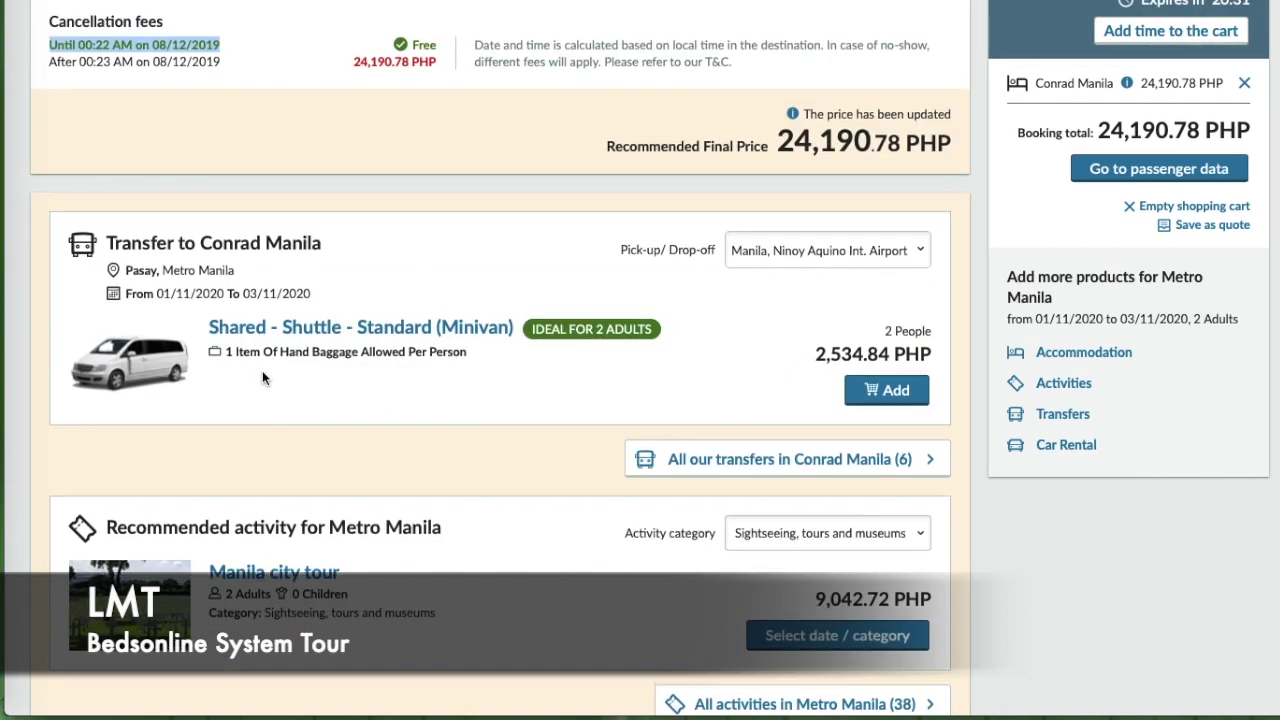
{"action": "scroll", "coordinate": [262, 370], "scroll_direction": "up", "scroll_amount": 7}
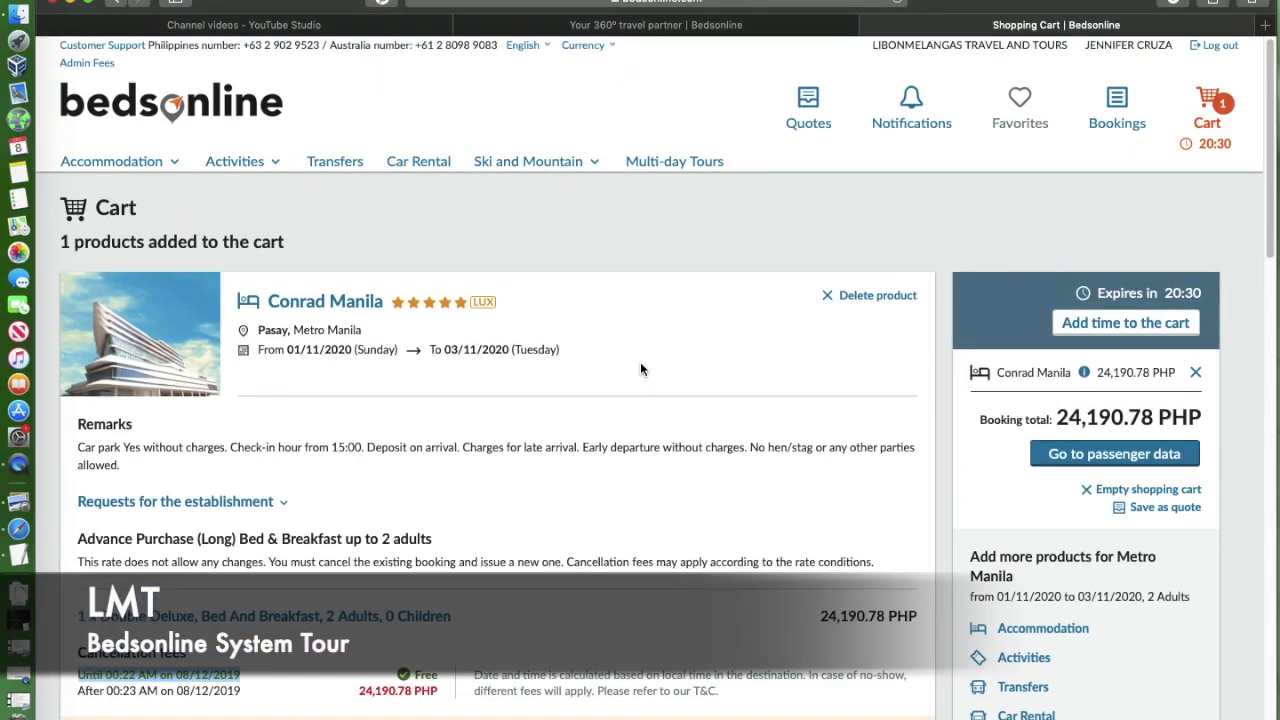
{"action": "scroll", "coordinate": [640, 361], "scroll_direction": "down", "scroll_amount": 3}
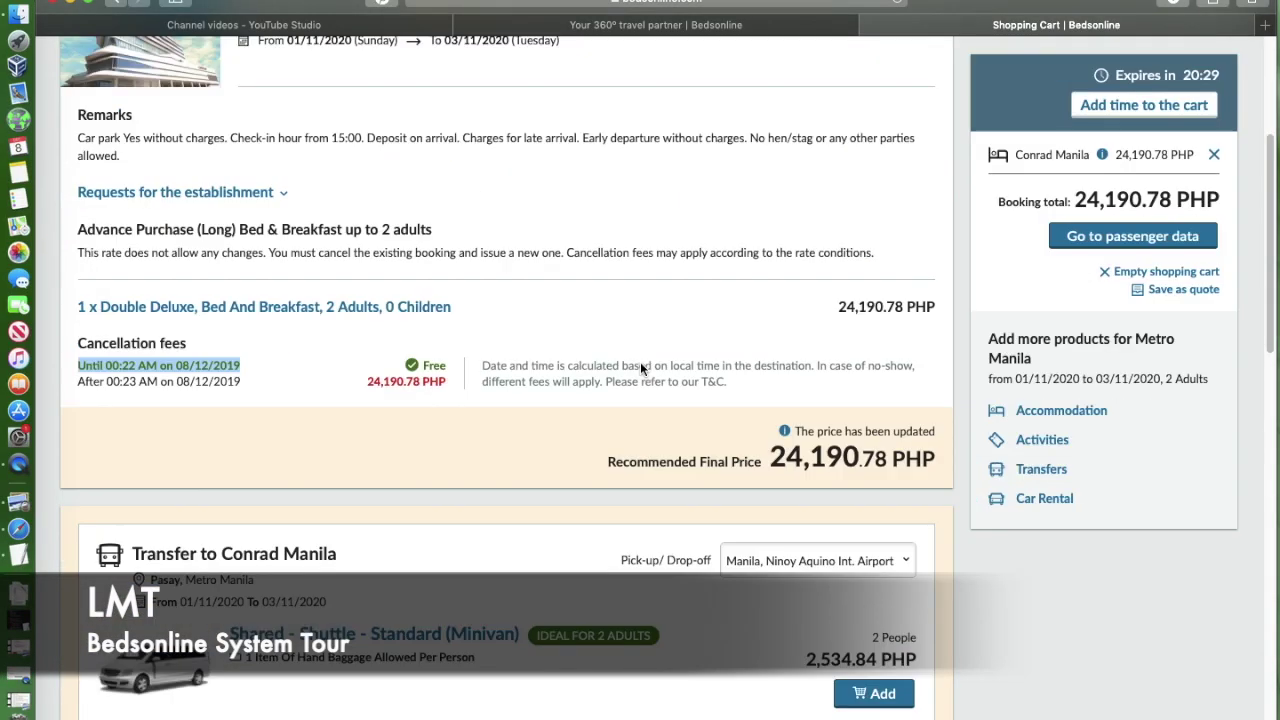
{"action": "scroll", "coordinate": [639, 362], "scroll_direction": "down", "scroll_amount": 7}
{"action": "scroll", "coordinate": [635, 361], "scroll_direction": "down", "scroll_amount": 5}
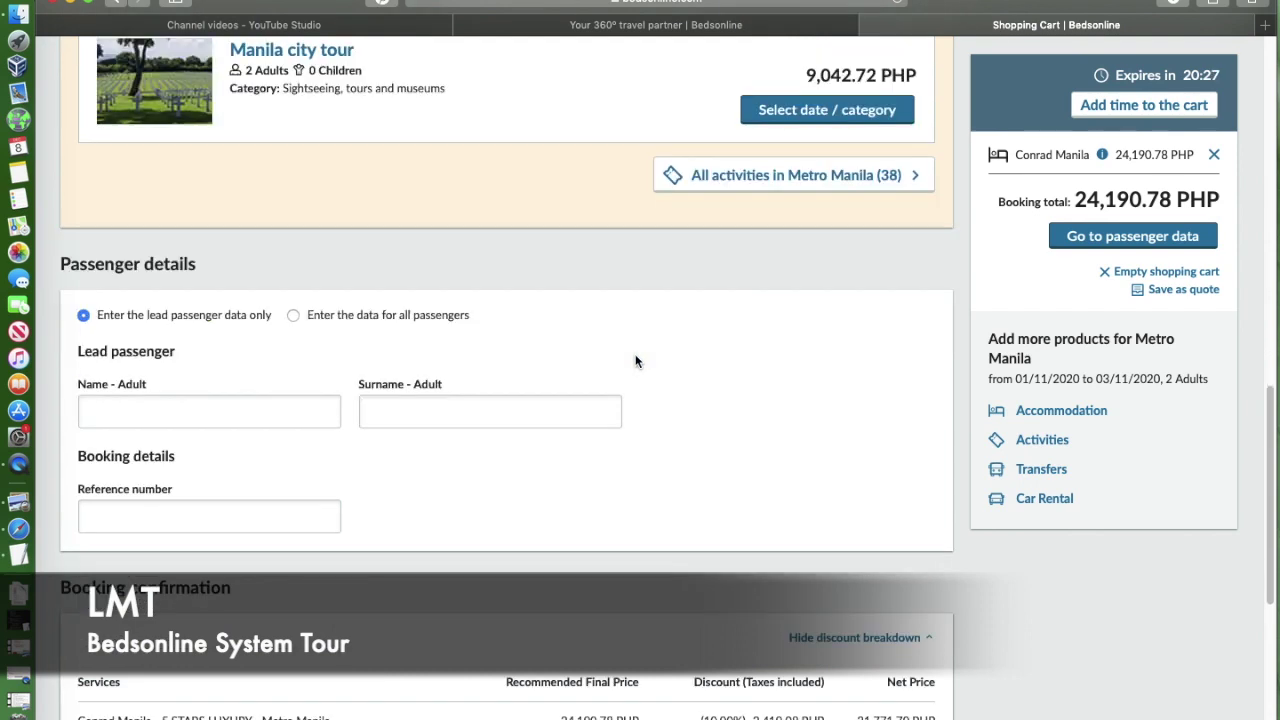
{"action": "scroll", "coordinate": [476, 362], "scroll_direction": "up", "scroll_amount": 6}
{"action": "scroll", "coordinate": [479, 441], "scroll_direction": "down", "scroll_amount": 1}
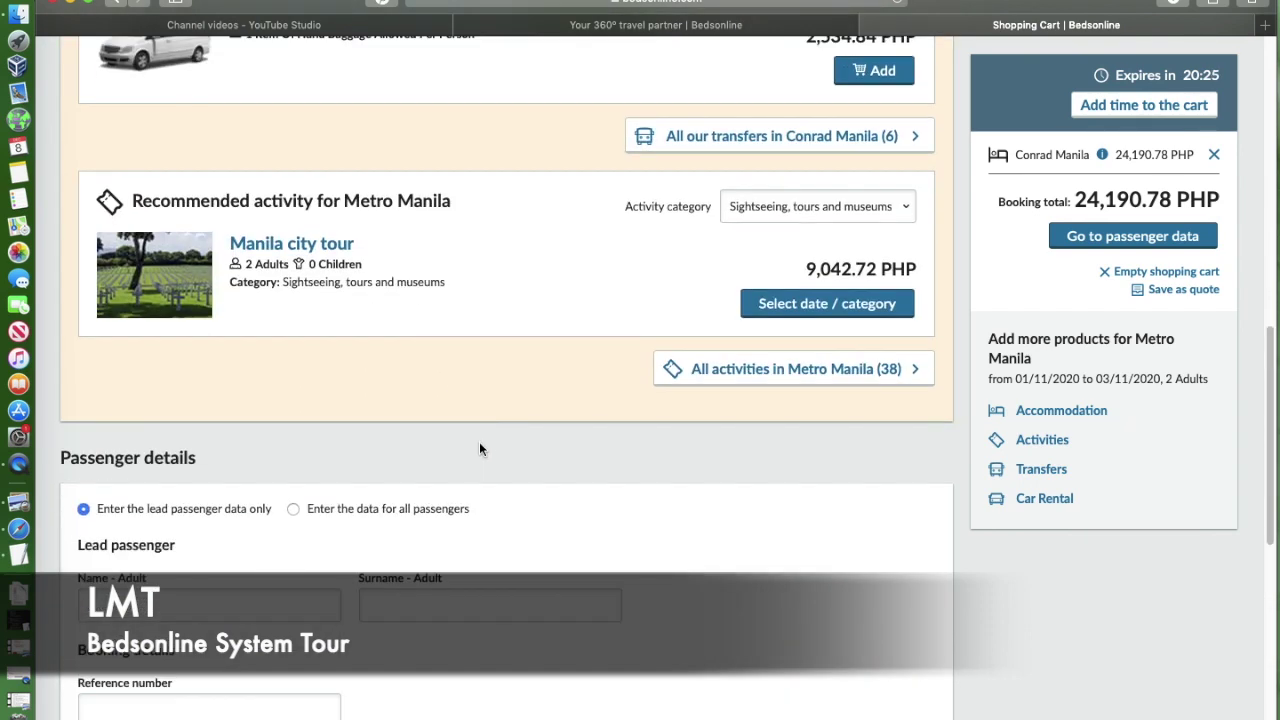
{"action": "left_click", "coordinate": [140, 585]}
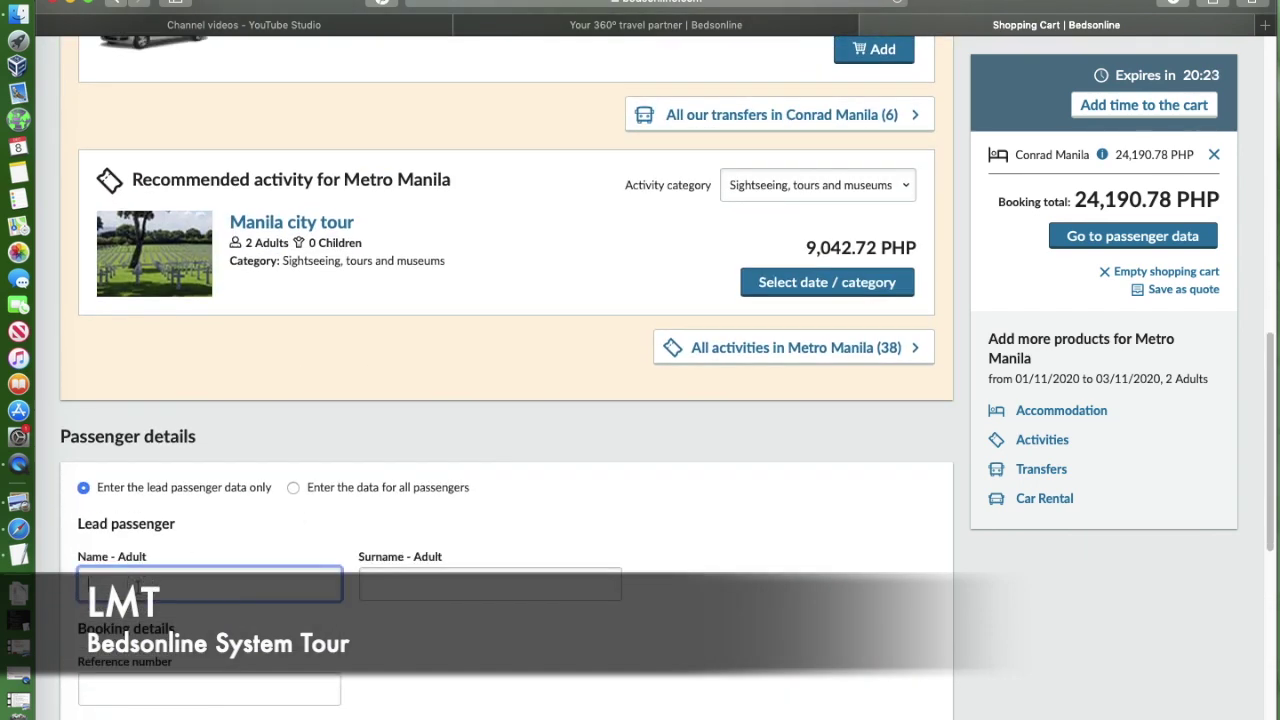
{"action": "left_click", "coordinate": [490, 584]}
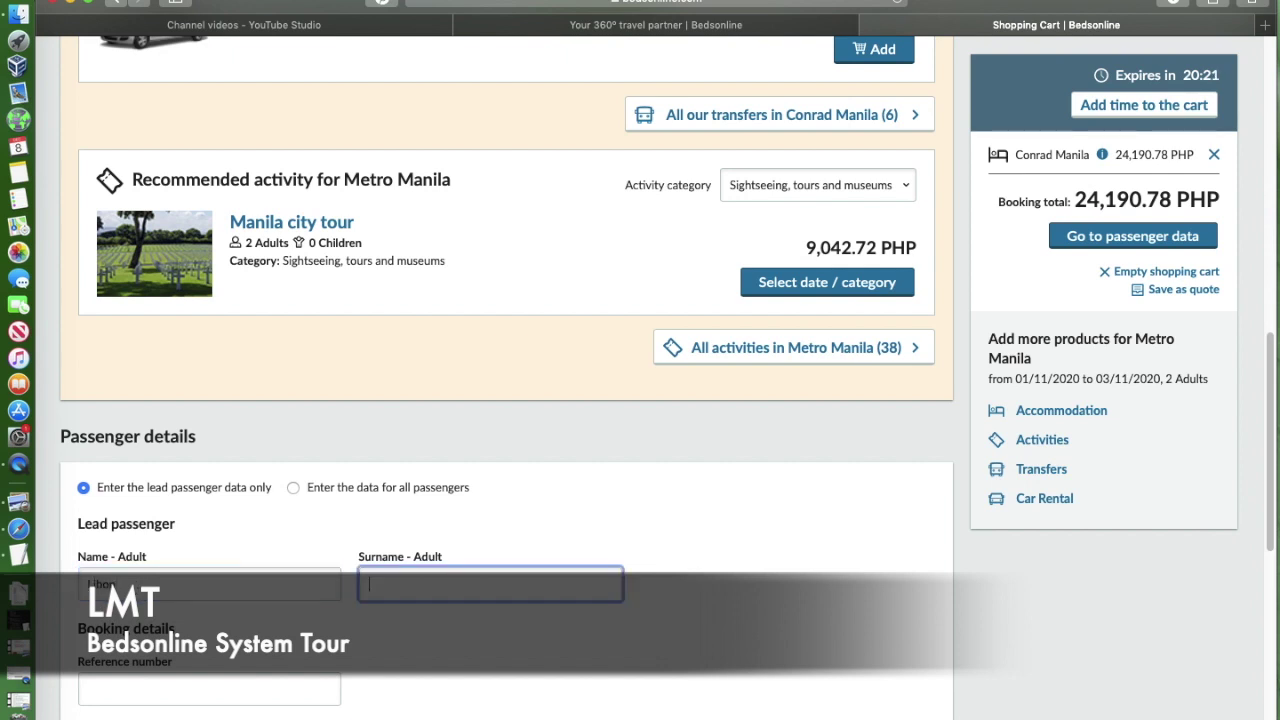
{"action": "type", "text": "Melangas"}
- Accept the general terms and cancellation policy conditions and set the payment type to VISA in the booking confirmation
{"action": "scroll", "coordinate": [289, 541], "scroll_direction": "down", "scroll_amount": 10}
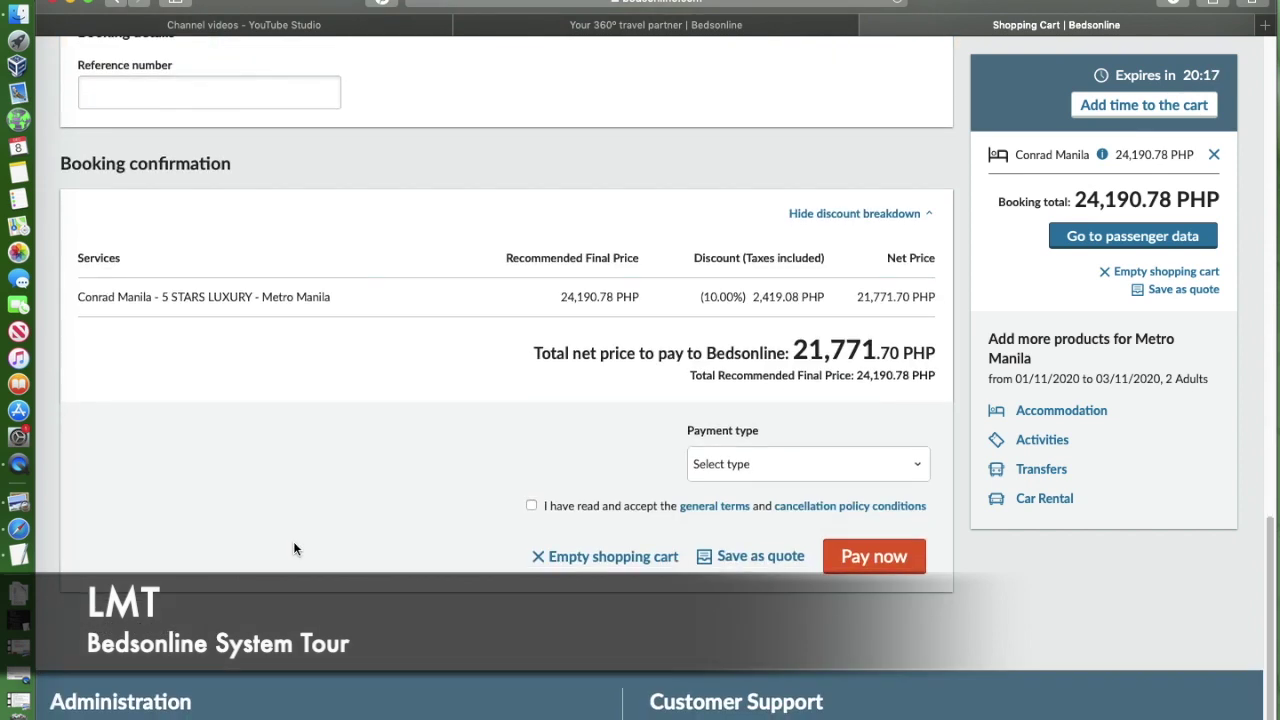
{"action": "left_click", "coordinate": [531, 494]}
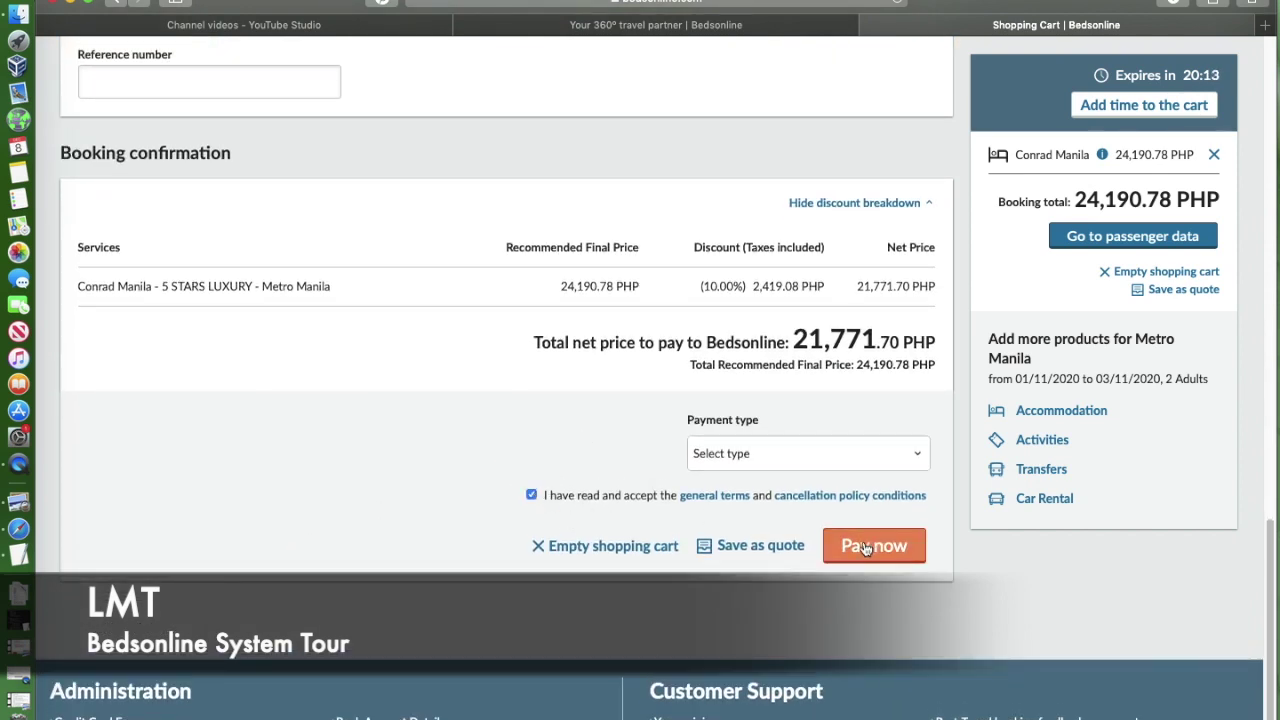
{"action": "left_click", "coordinate": [837, 457]}
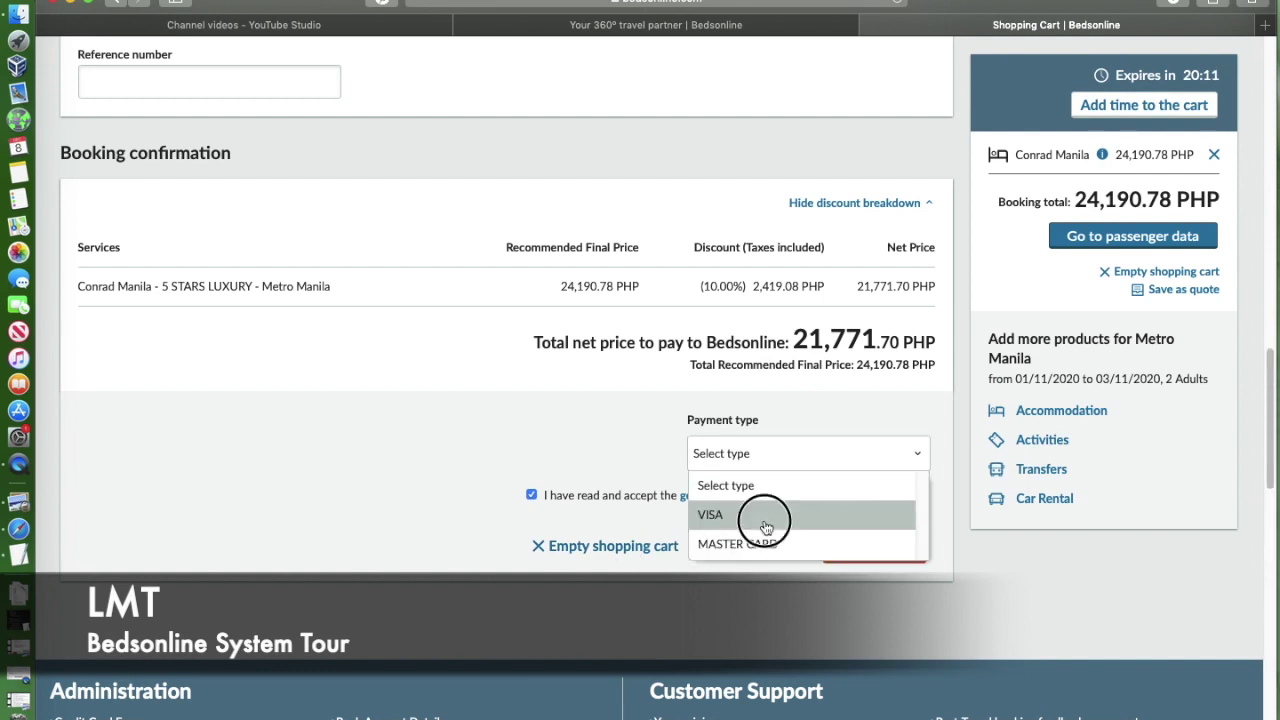
{"action": "left_click", "coordinate": [757, 514]}
{"action": "scroll", "coordinate": [880, 460], "scroll_direction": "down", "scroll_amount": 1}
{"action": "scroll", "coordinate": [870, 420], "scroll_direction": "up", "scroll_amount": 5}
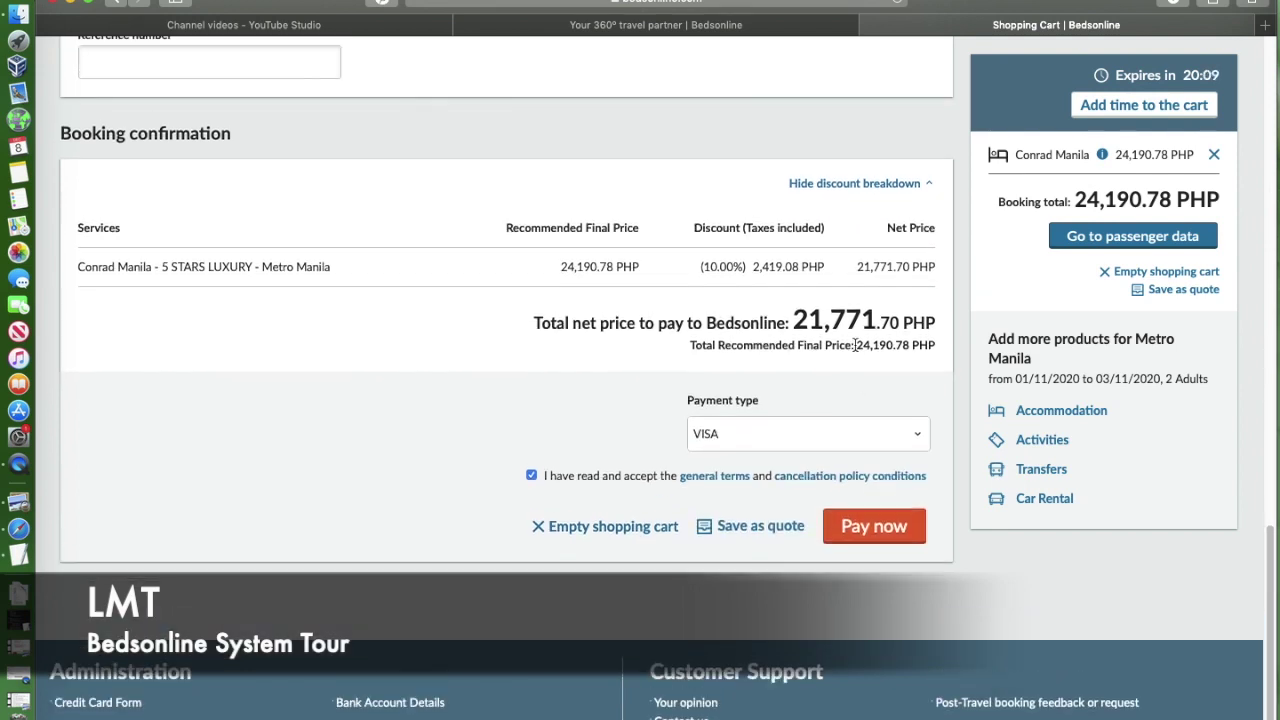
{"action": "left_click_drag", "start_coordinate": [825, 468], "coordinate": [688, 487]}
{"action": "left_click", "coordinate": [721, 504]}
{"action": "scroll", "coordinate": [848, 489], "scroll_direction": "down", "scroll_amount": 3}
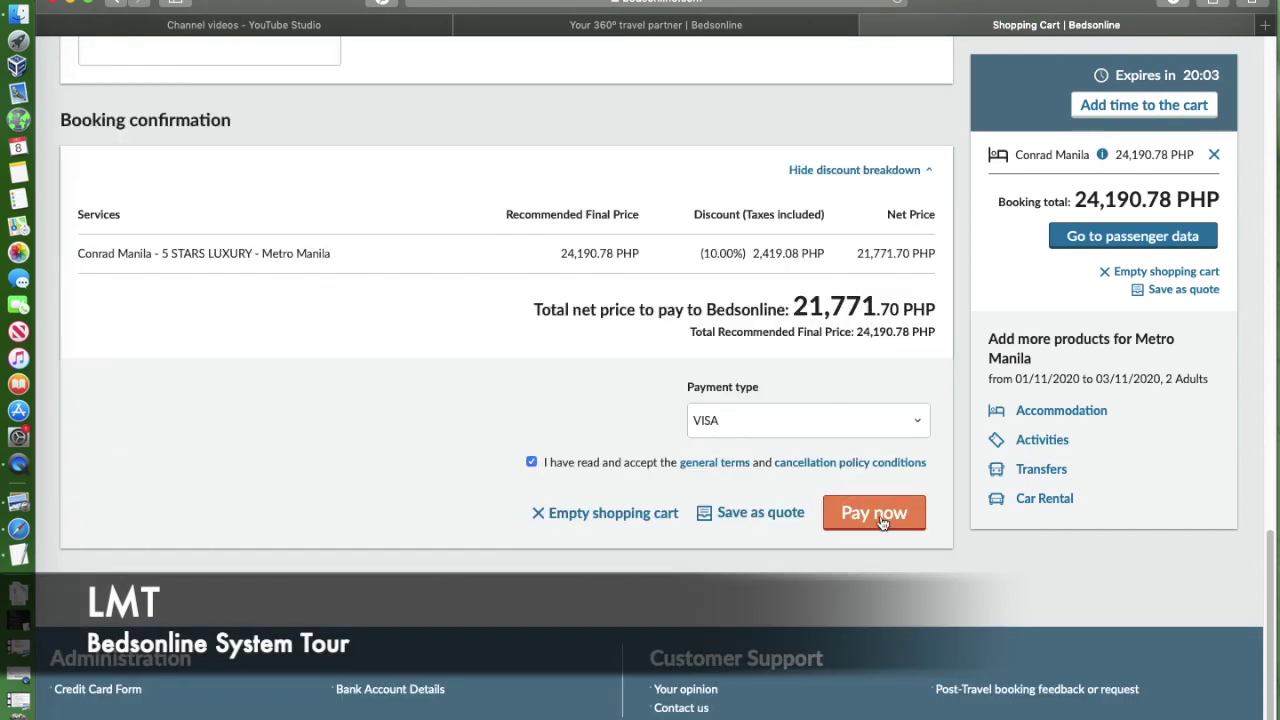
- Set the booking's reference number to LMTT and proceed to the payment of the Conrad Manila booking
{"action": "scroll", "coordinate": [922, 520], "scroll_direction": "up", "scroll_amount": 10}
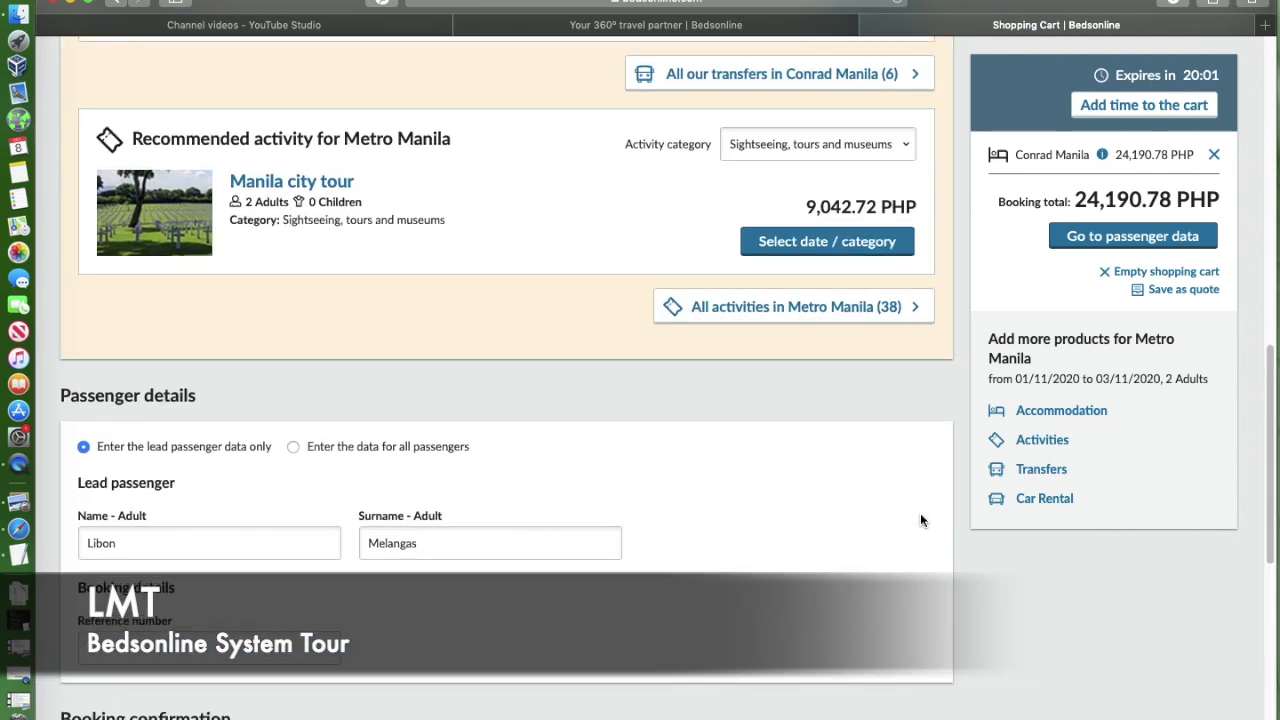
{"action": "scroll", "coordinate": [921, 519], "scroll_direction": "up", "scroll_amount": 3}
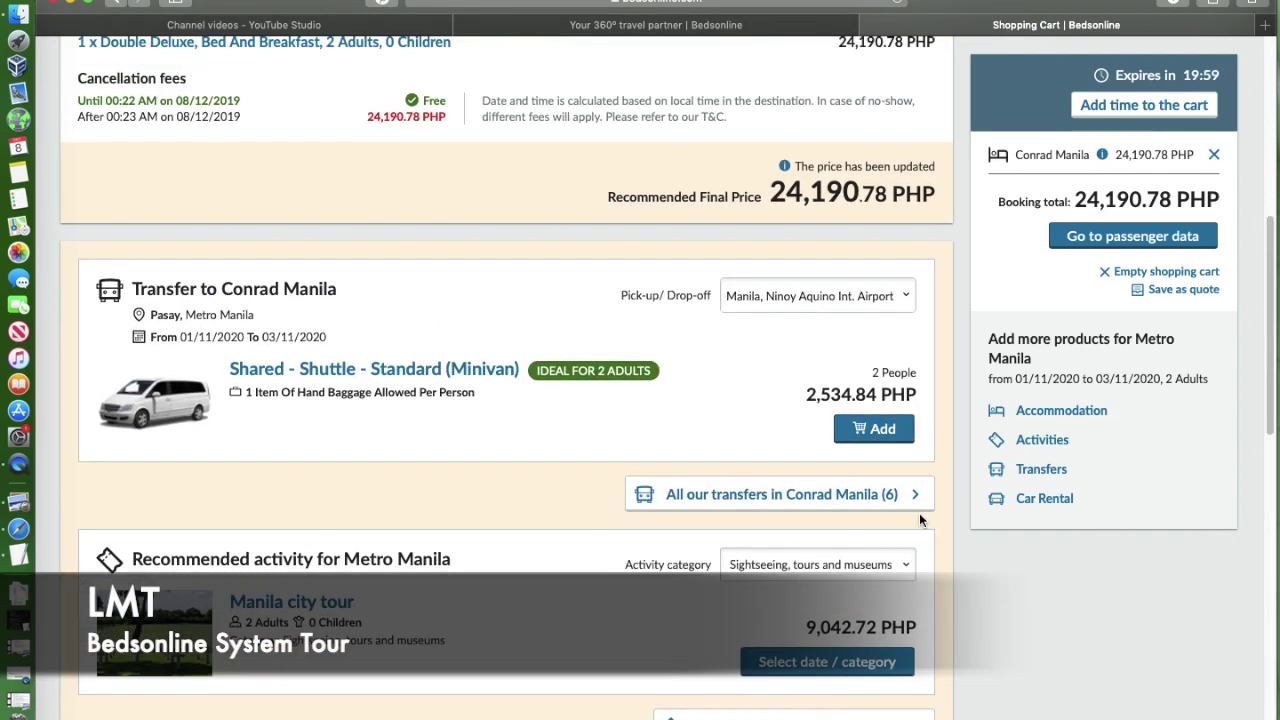
{"action": "scroll", "coordinate": [919, 513], "scroll_direction": "up", "scroll_amount": 2}
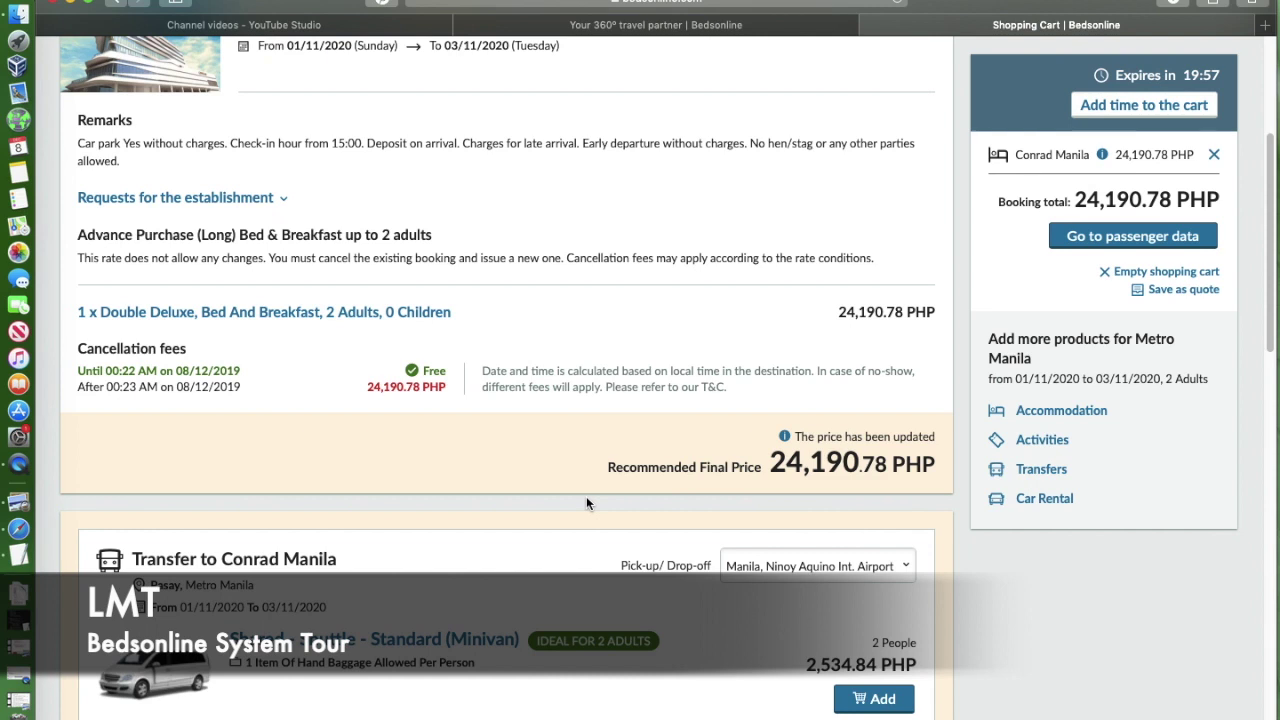
{"action": "scroll", "coordinate": [735, 482], "scroll_direction": "up", "scroll_amount": 1}
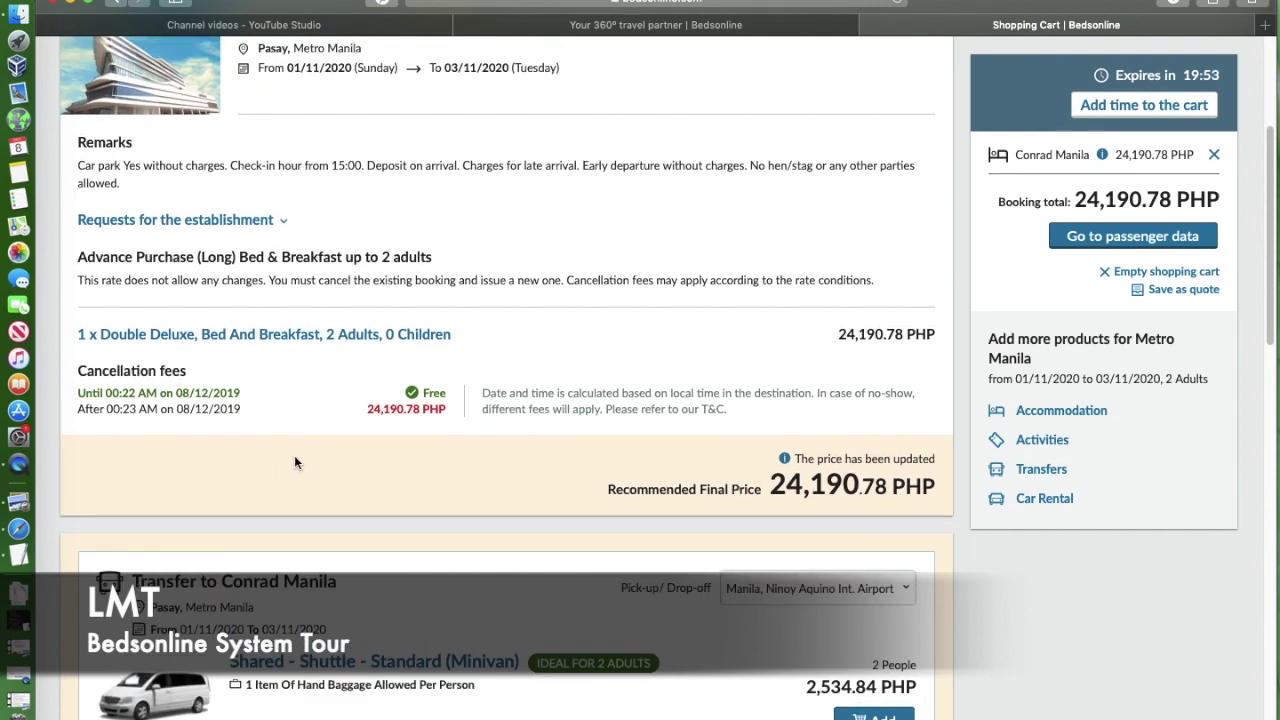
{"action": "scroll", "coordinate": [295, 463], "scroll_direction": "up", "scroll_amount": 4}
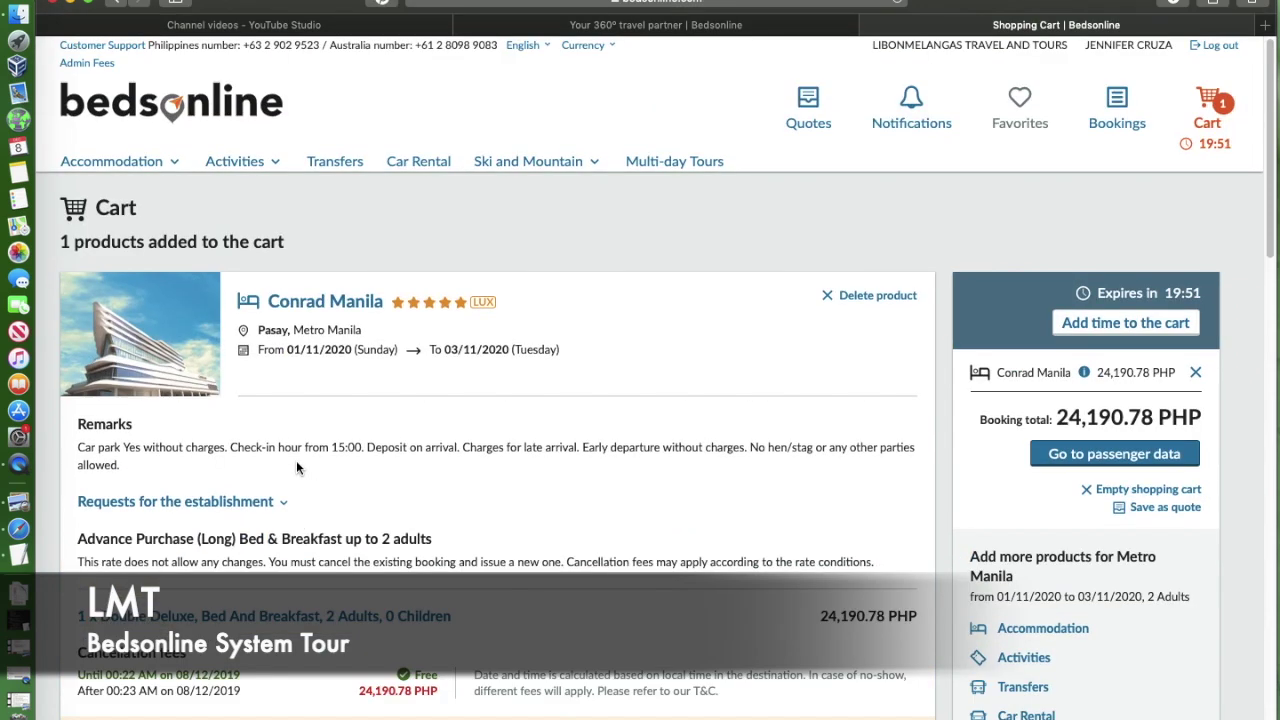
{"action": "scroll", "coordinate": [756, 482], "scroll_direction": "down", "scroll_amount": 20}
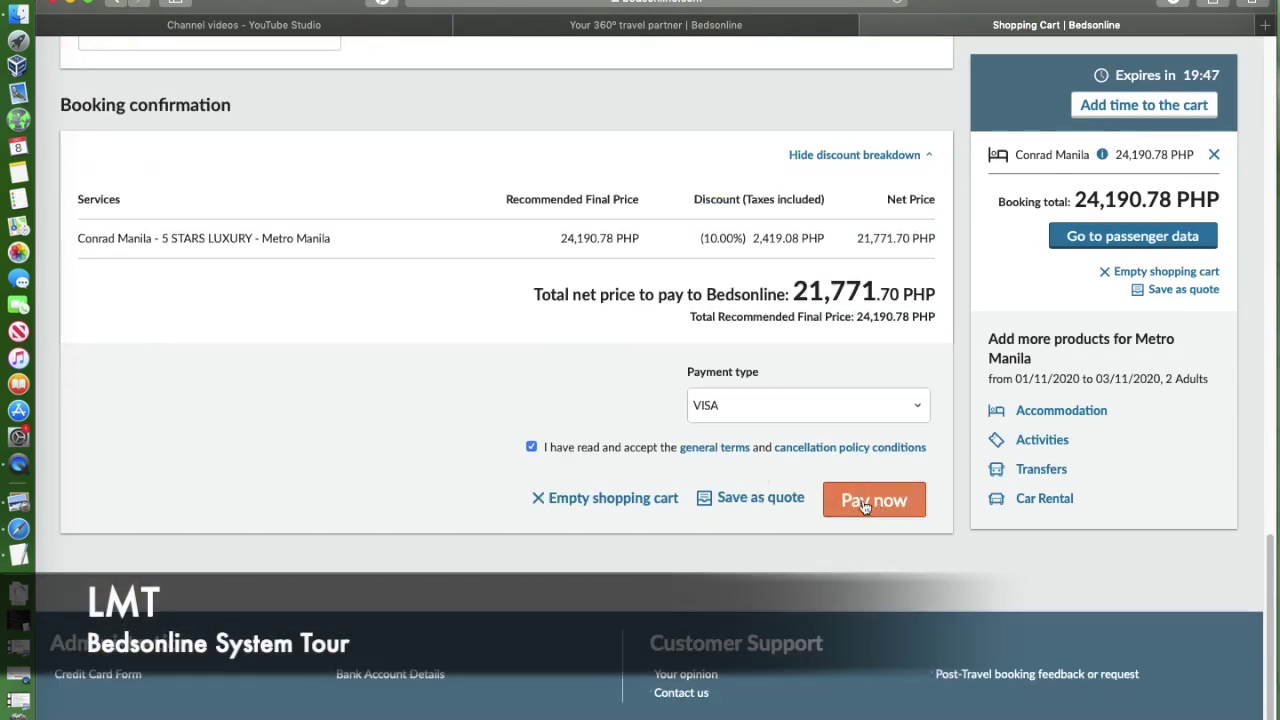
{"action": "left_click", "coordinate": [866, 497]}
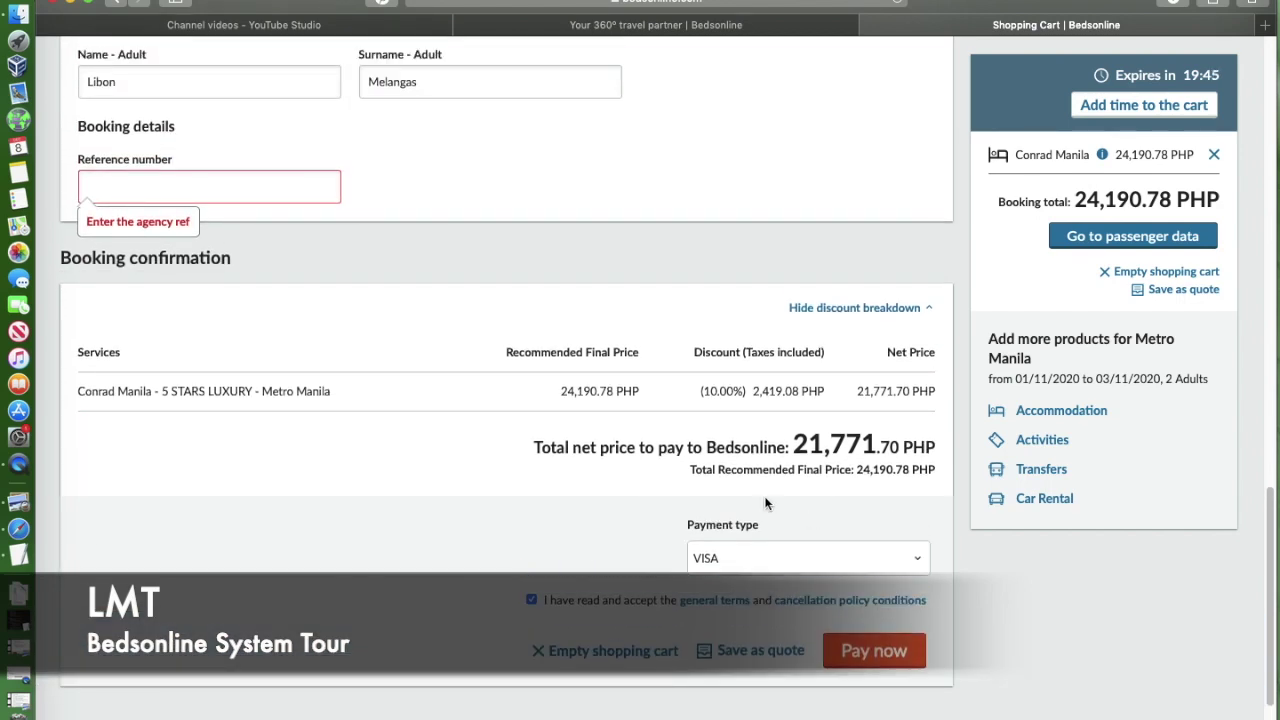
{"action": "left_click", "coordinate": [134, 190]}
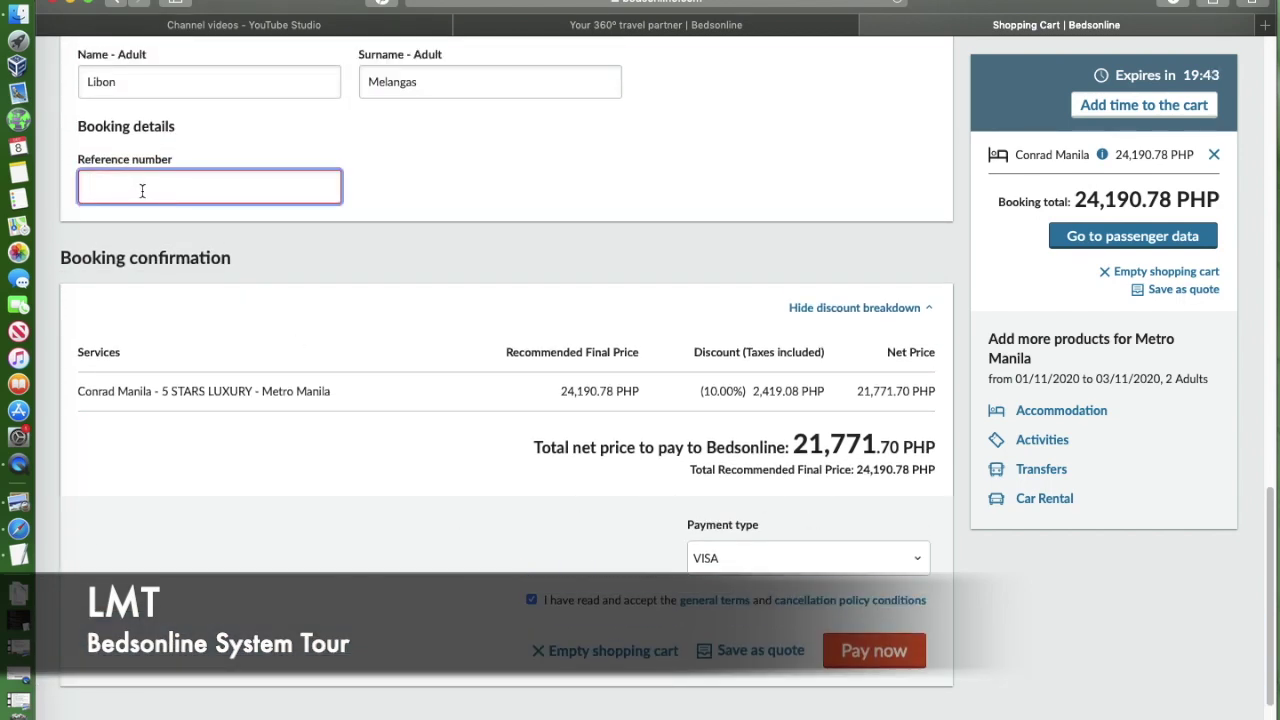
{"action": "type", "text": "LMTT"}
{"action": "left_click", "coordinate": [872, 651]}
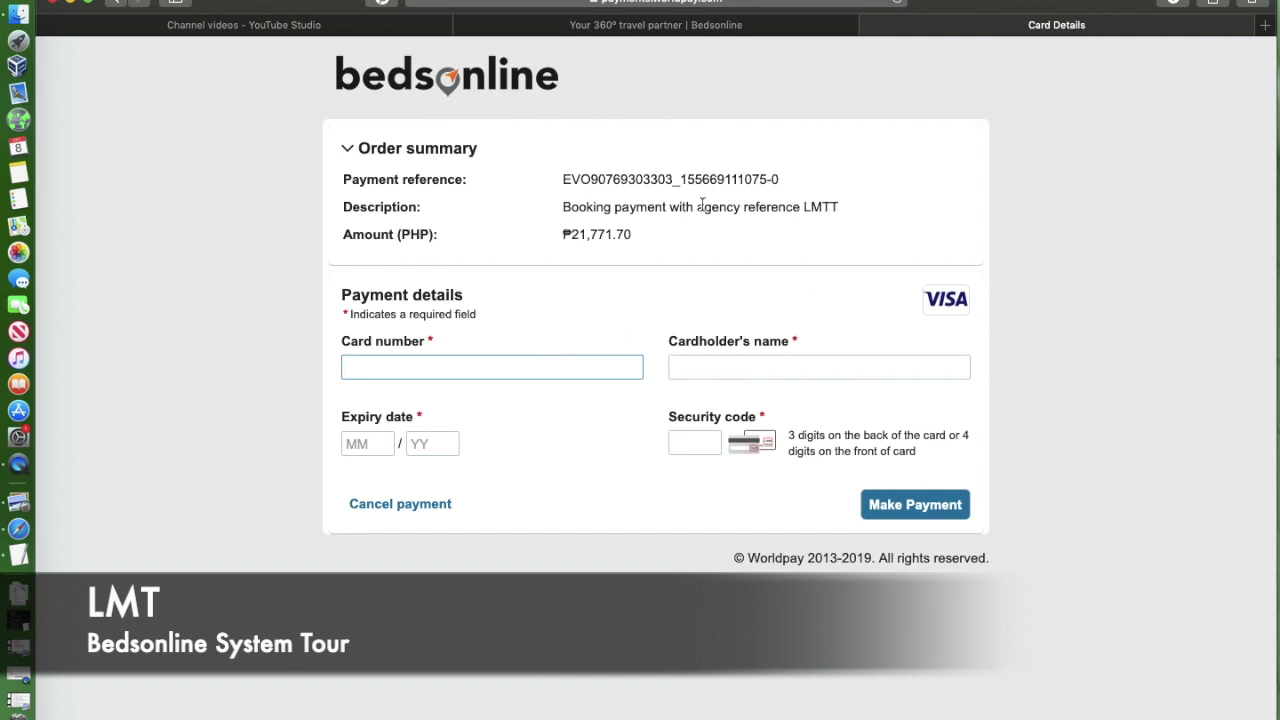
- Highlight the amount in the payment page's order summary and clear the selection
{"action": "left_click", "coordinate": [642, 235]}
{"action": "left_click_drag", "start_coordinate": [642, 235], "coordinate": [551, 240]}
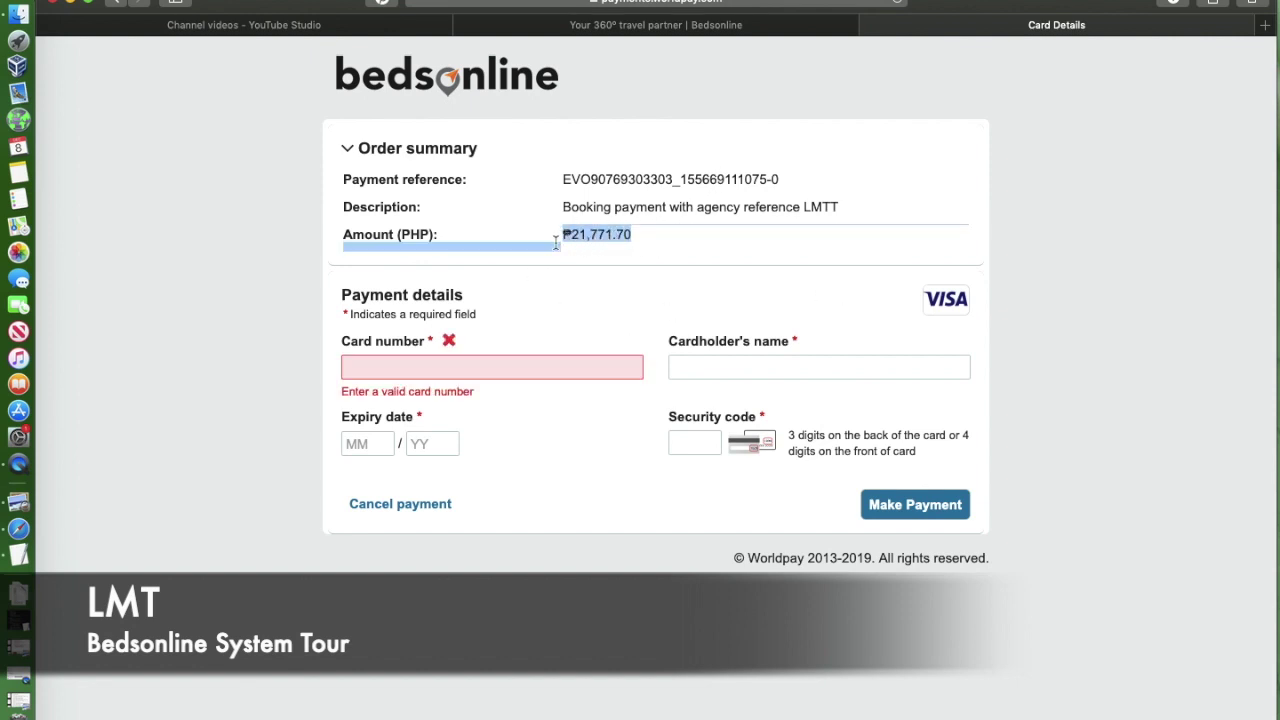
{"action": "left_click", "coordinate": [697, 236]}
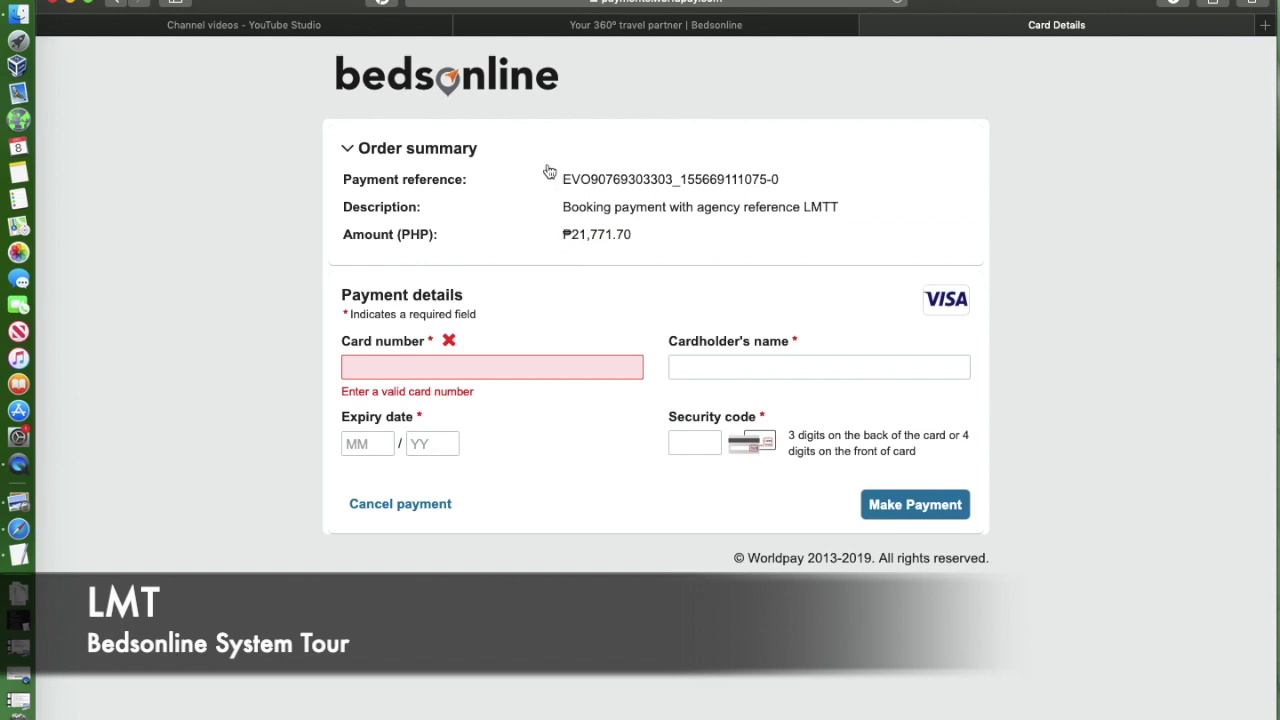
- Go through the required VISA payment fields for card number, cardholder's name, expiry date and security code without filling them in
{"action": "left_click", "coordinate": [432, 377]}
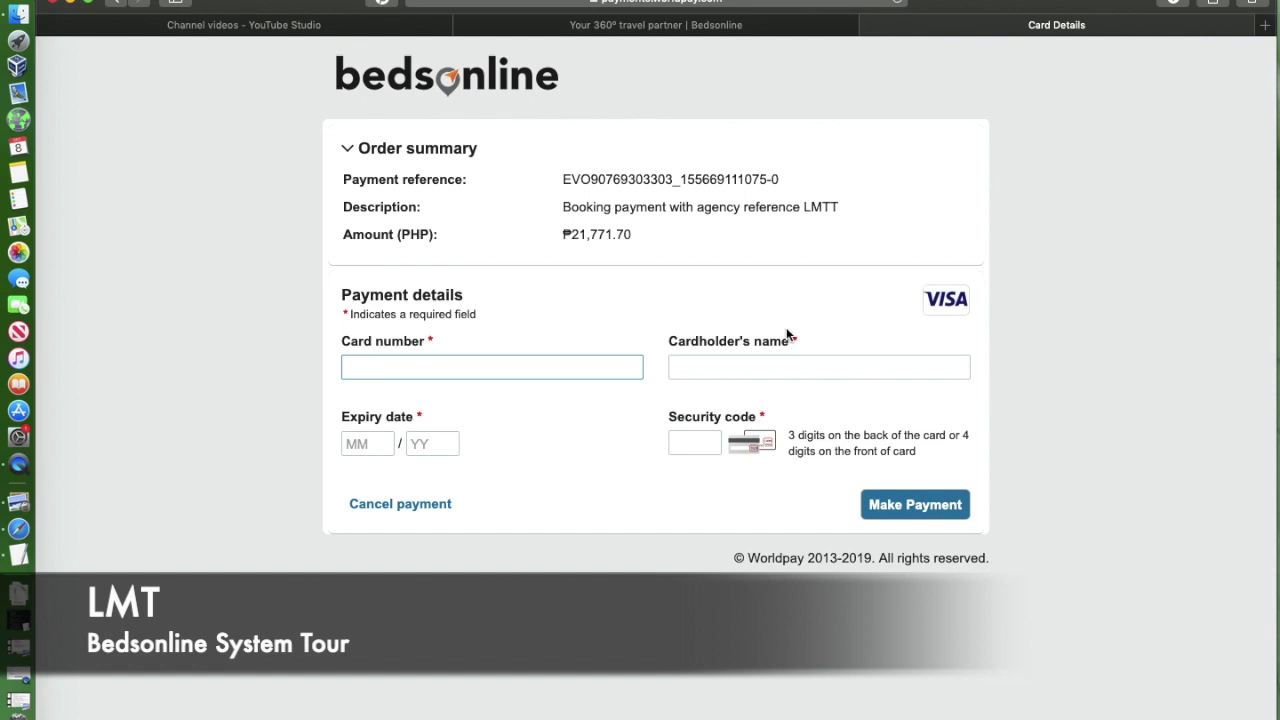
{"action": "left_click", "coordinate": [739, 367]}
{"action": "left_click", "coordinate": [471, 366]}
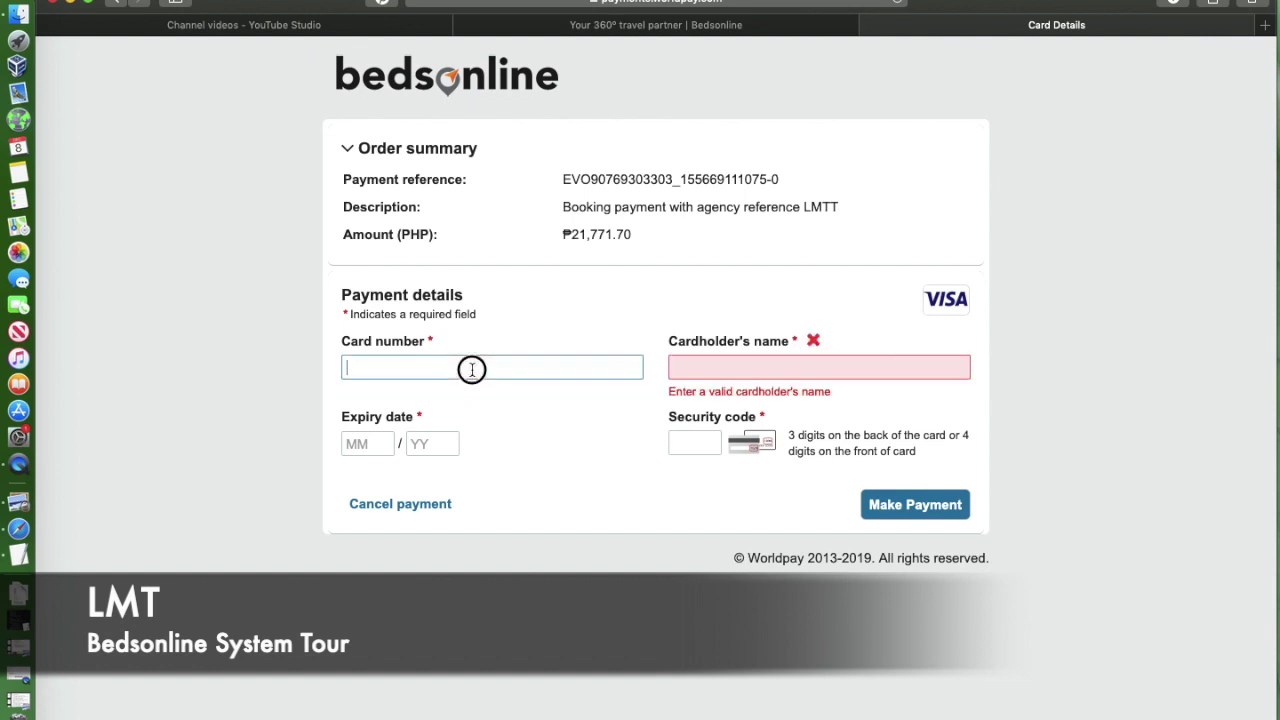
{"action": "left_click", "coordinate": [719, 366]}
{"action": "left_click", "coordinate": [355, 445]}
{"action": "left_click", "coordinate": [423, 444]}
{"action": "left_click", "coordinate": [695, 432]}
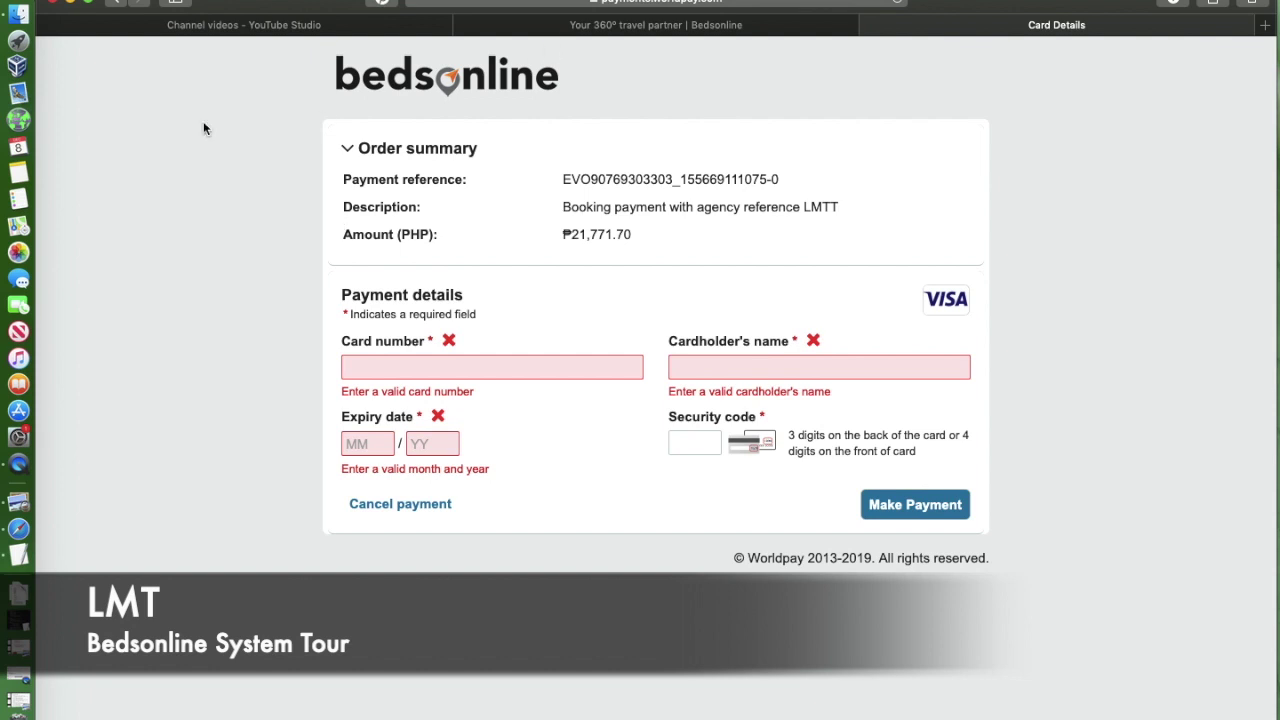
- Try to go back from the card payment page and check the Bedsonline home page in the other browser tab
{"action": "left_click", "coordinate": [116, 4]}
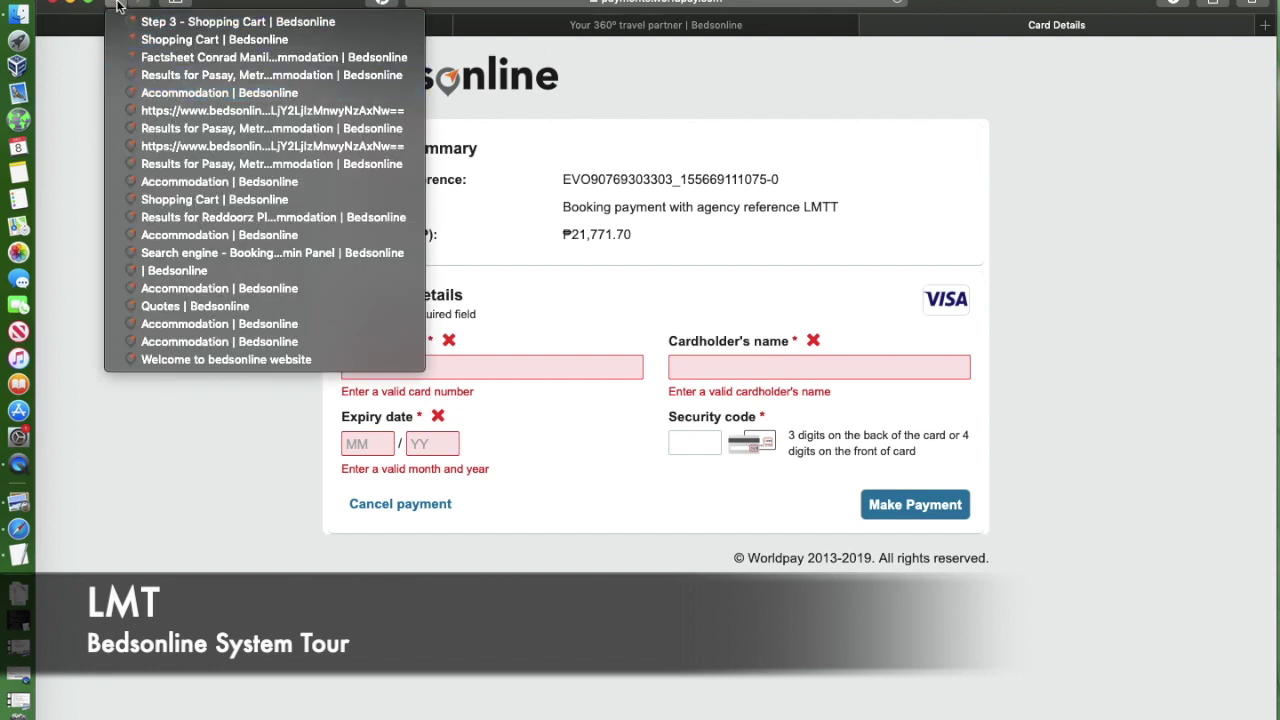
{"action": "left_click", "coordinate": [117, 4]}
{"action": "left_click", "coordinate": [117, 4]}
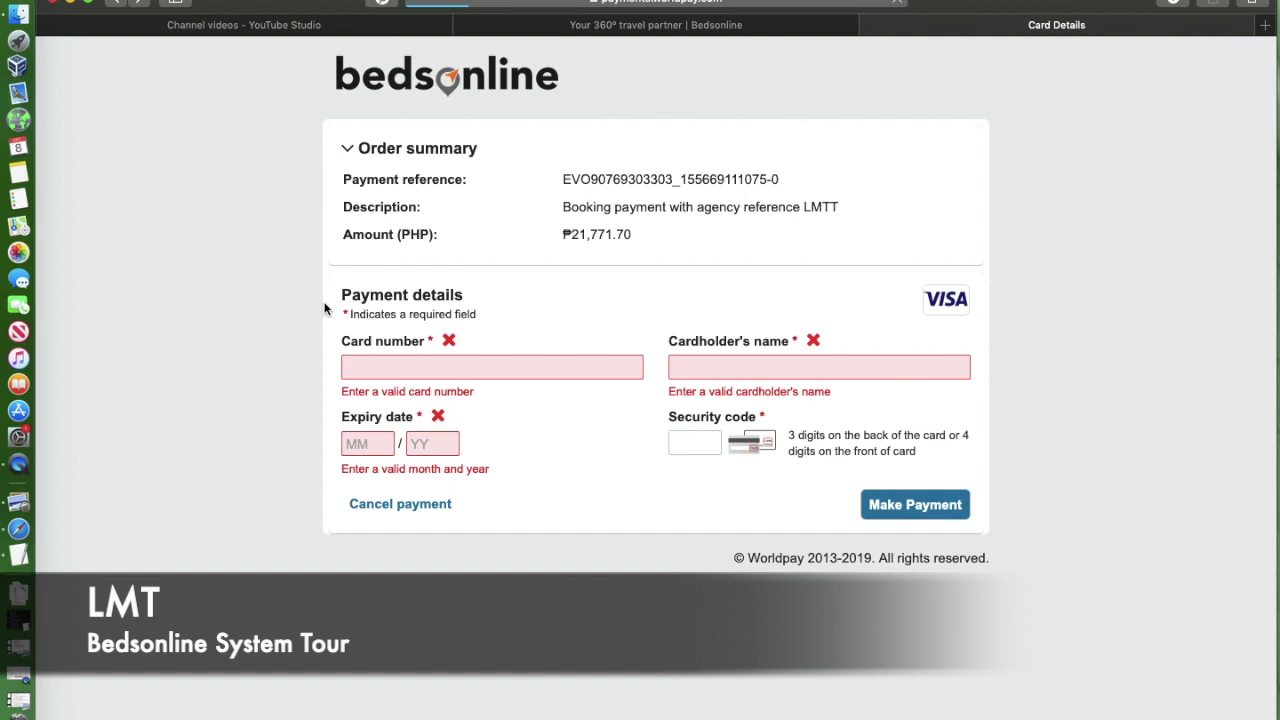
{"action": "left_click", "coordinate": [732, 29]}
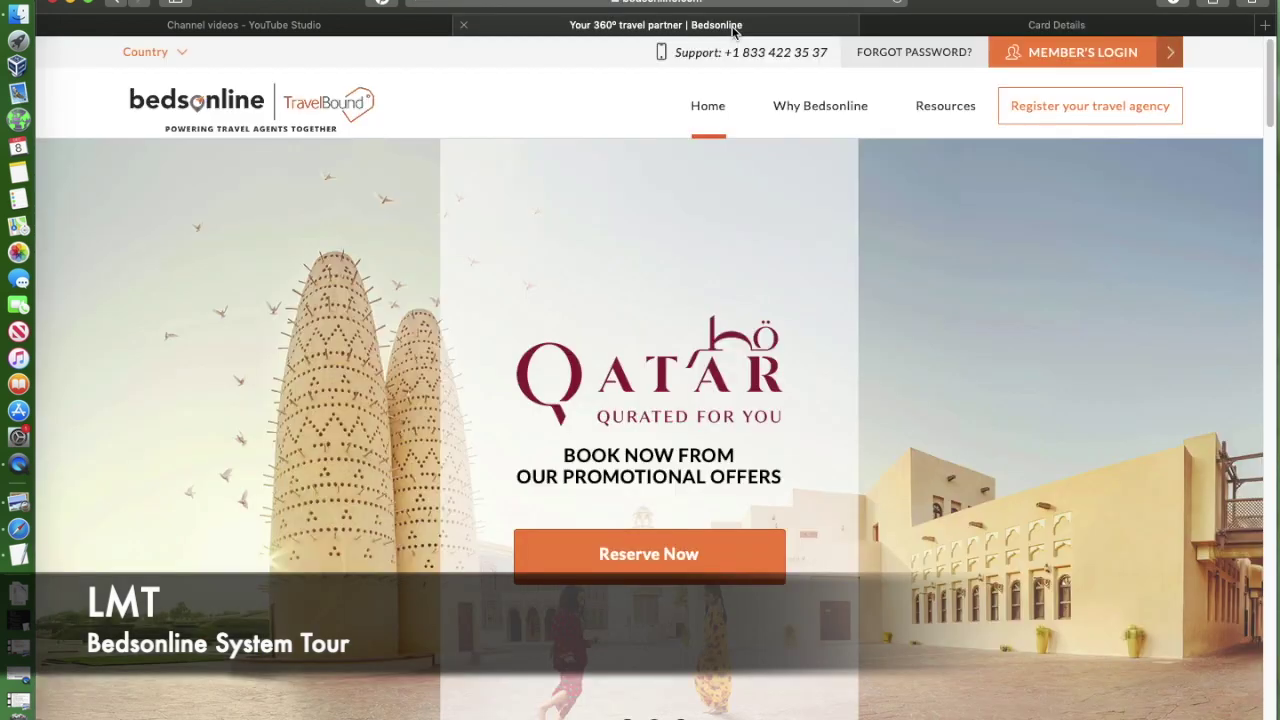
{"action": "left_click", "coordinate": [1048, 25]}
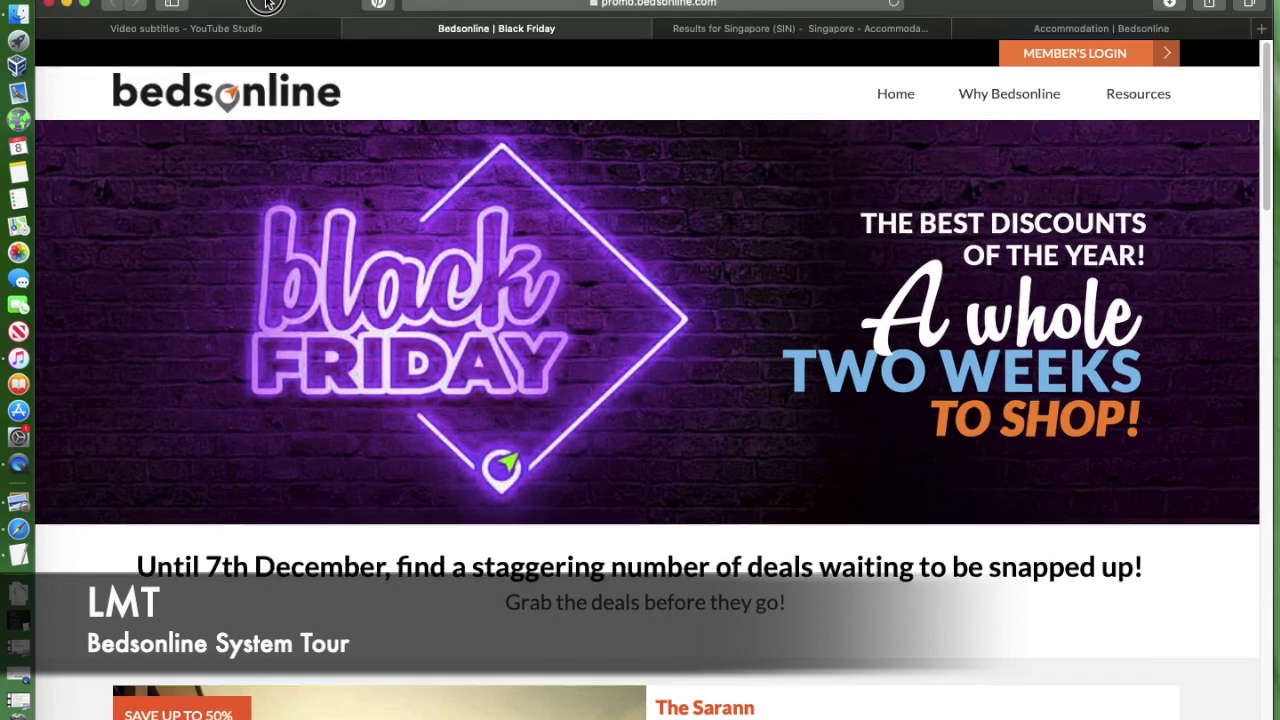
- Check the Bedsonline accommodation home page in its browser tab and return to the Black Friday promotion page
{"action": "left_click_drag", "start_coordinate": [264, 4], "coordinate": [269, 1]}
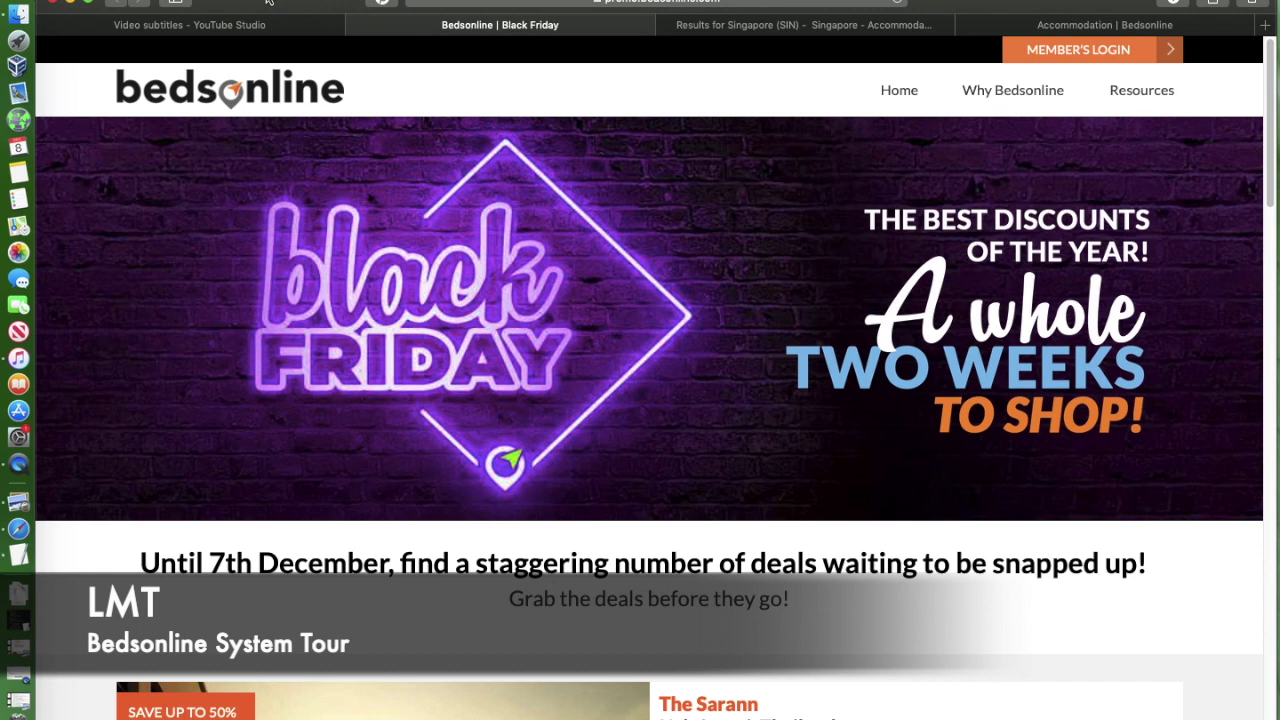
{"action": "scroll", "coordinate": [400, 217], "scroll_direction": "down", "scroll_amount": 1}
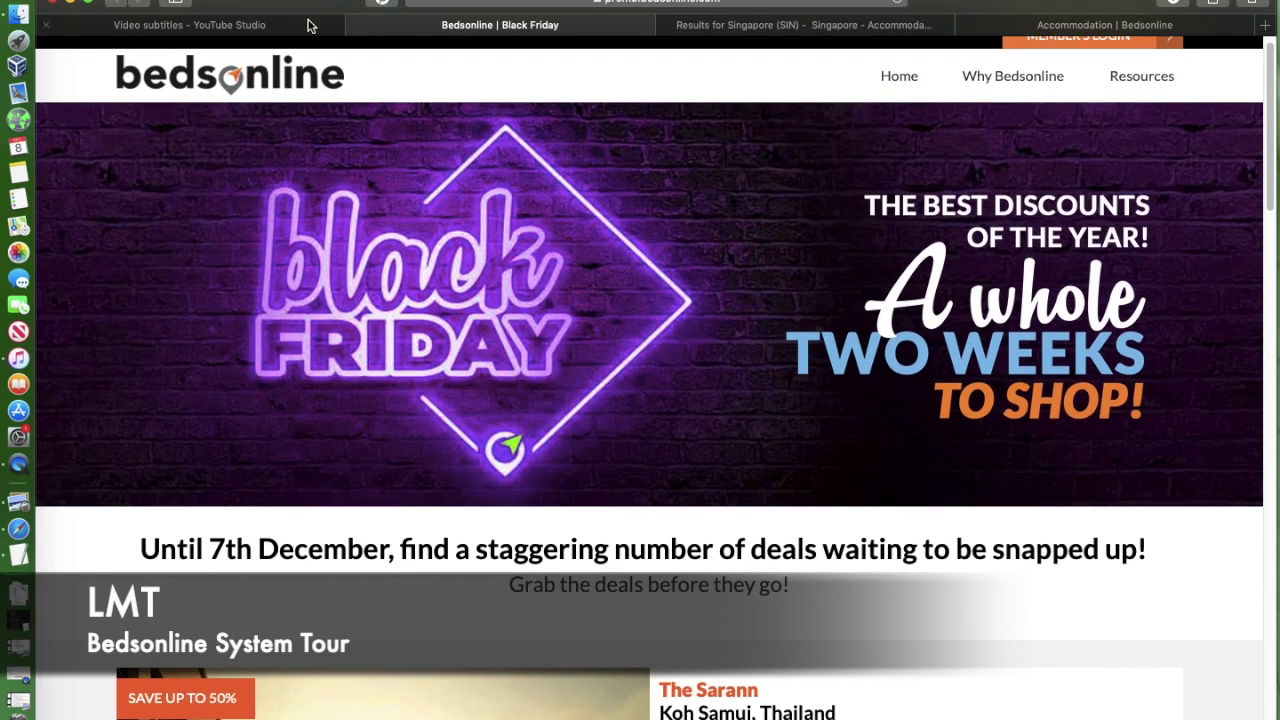
{"action": "left_click", "coordinate": [1060, 25]}
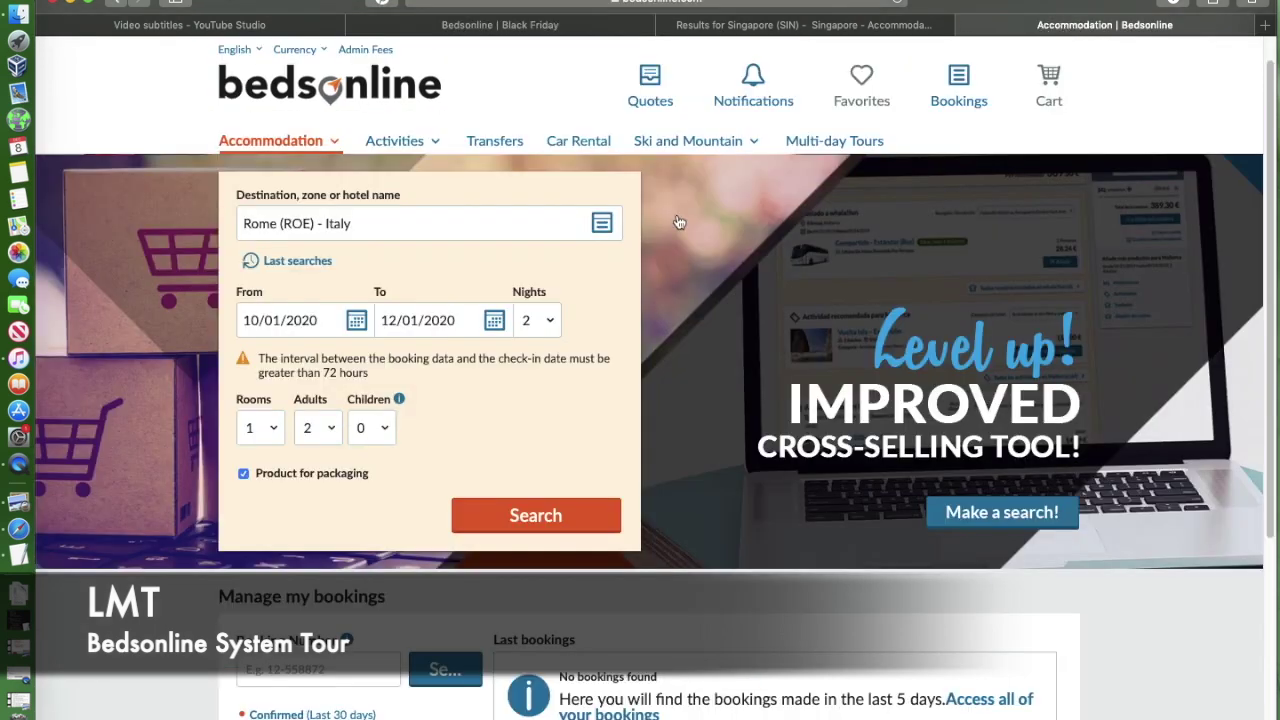
{"action": "mouse_move", "coordinate": [354, 177]}
{"action": "left_click", "coordinate": [563, 26]}
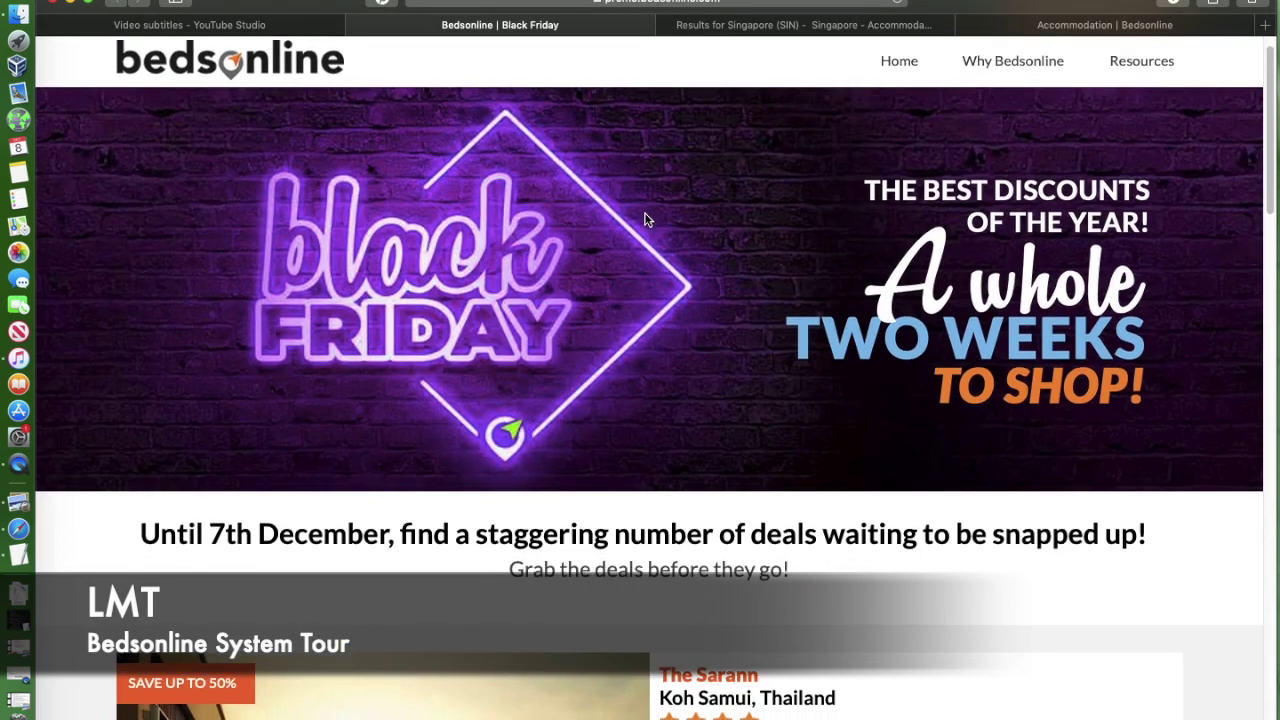
- Look through the featured Black Friday hotel deals for The Sarann, Gem Riverside Hotel and Hotel Grand Palace
{"action": "scroll", "coordinate": [646, 219], "scroll_direction": "down", "scroll_amount": 2}
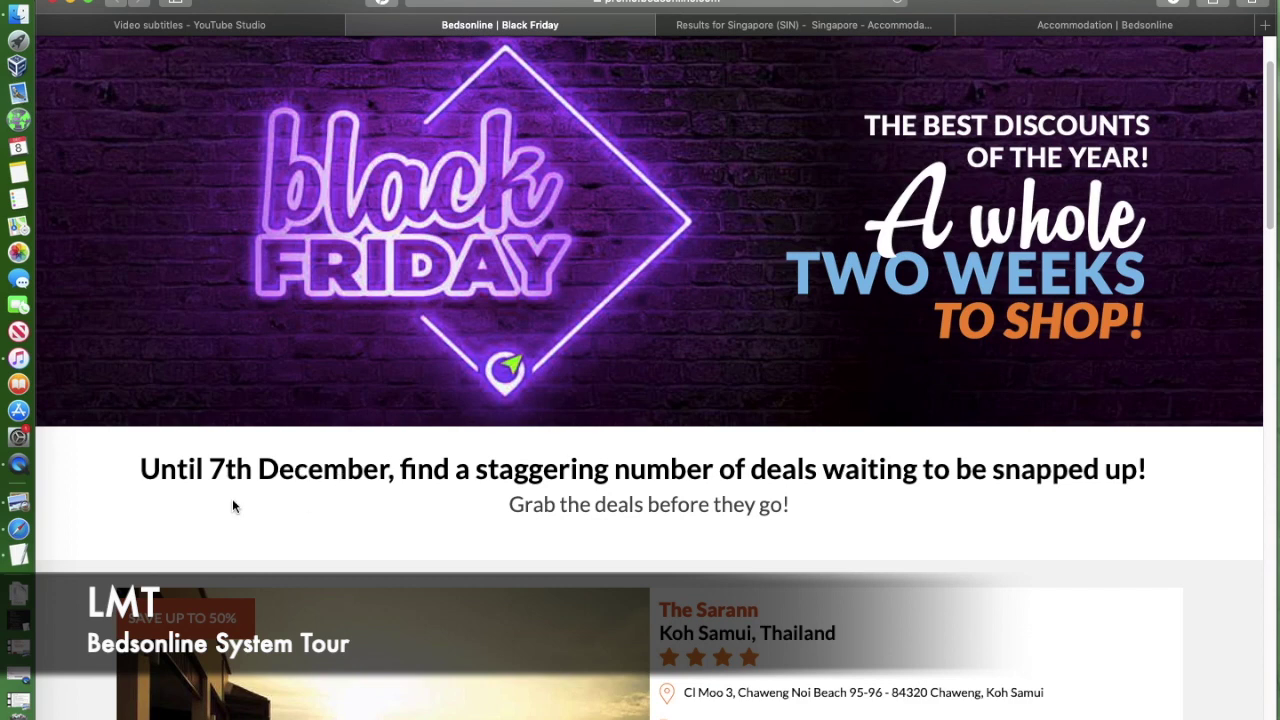
{"action": "scroll", "coordinate": [380, 467], "scroll_direction": "down", "scroll_amount": 5}
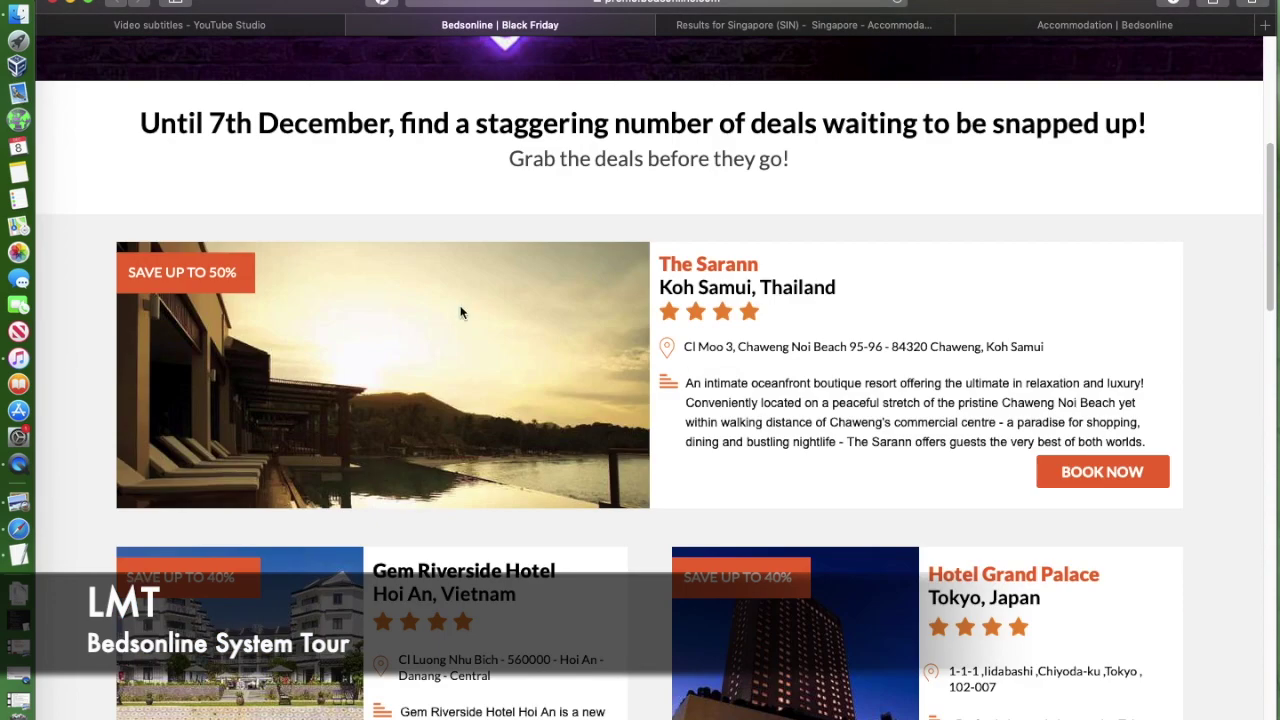
{"action": "scroll", "coordinate": [459, 311], "scroll_direction": "down", "scroll_amount": 1}
{"action": "scroll", "coordinate": [459, 311], "scroll_direction": "down", "scroll_amount": 1}
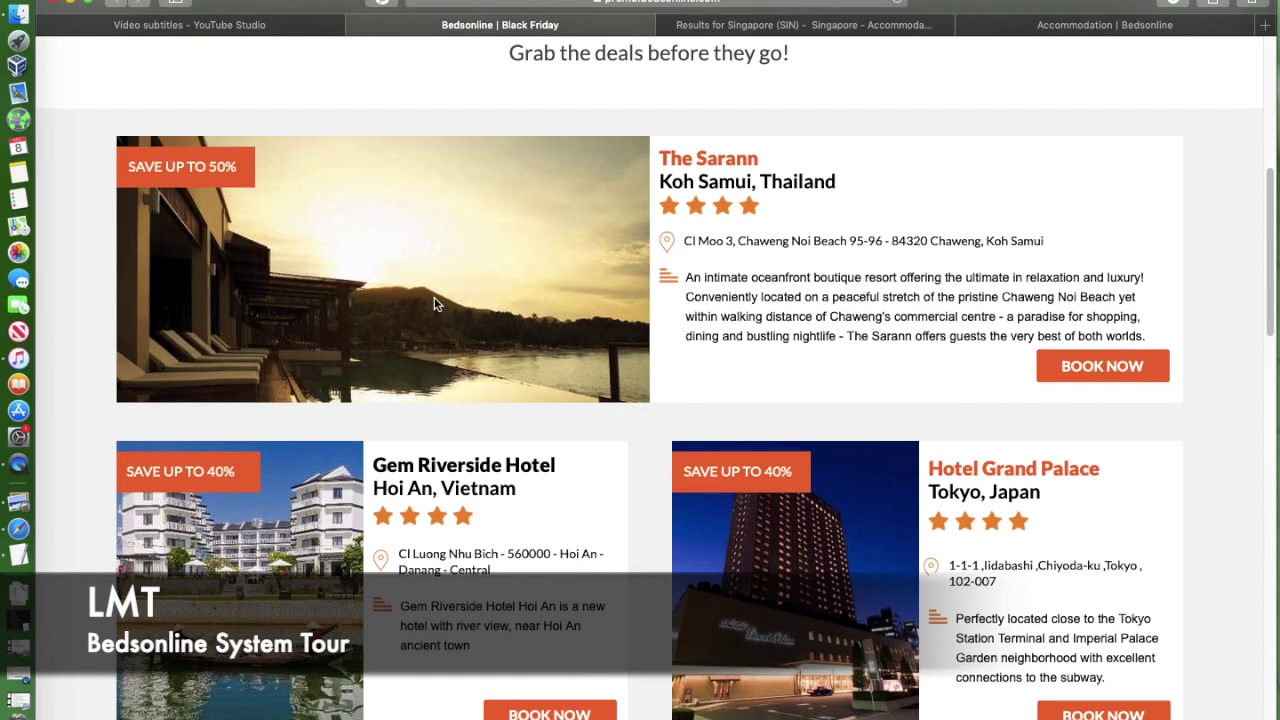
{"action": "scroll", "coordinate": [434, 304], "scroll_direction": "down", "scroll_amount": 1}
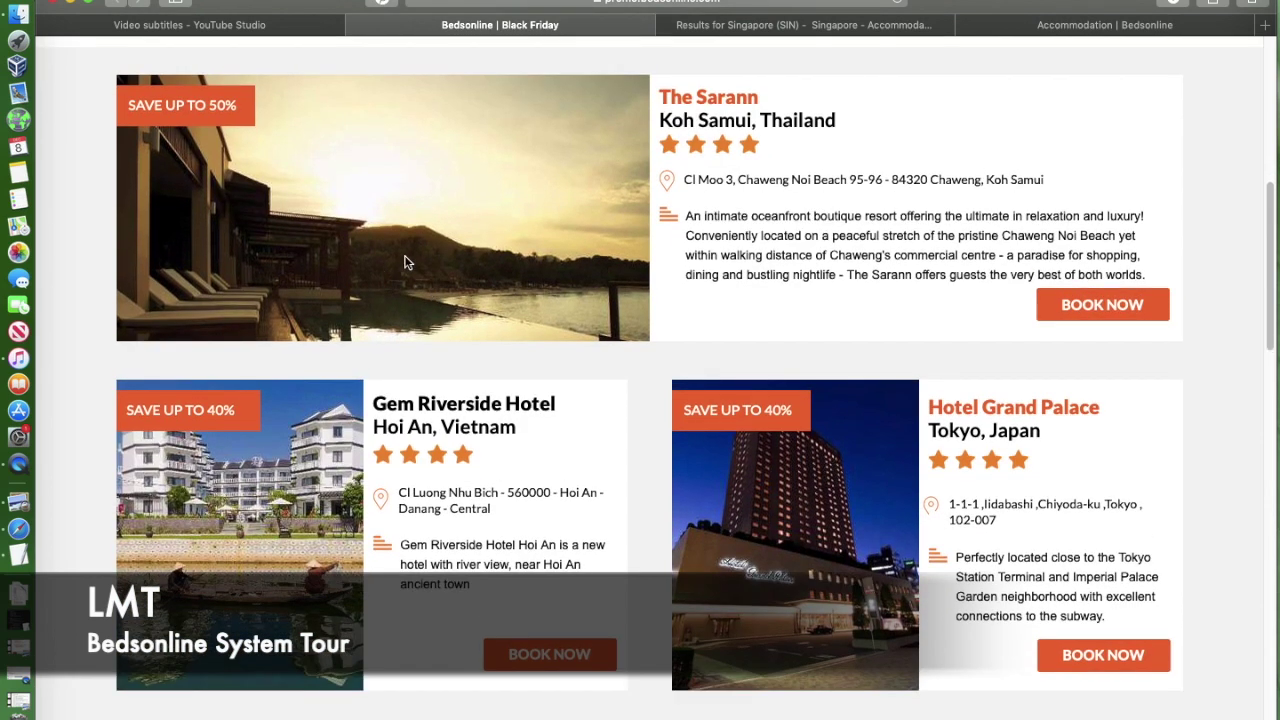
{"action": "scroll", "coordinate": [618, 326], "scroll_direction": "down", "scroll_amount": 2}
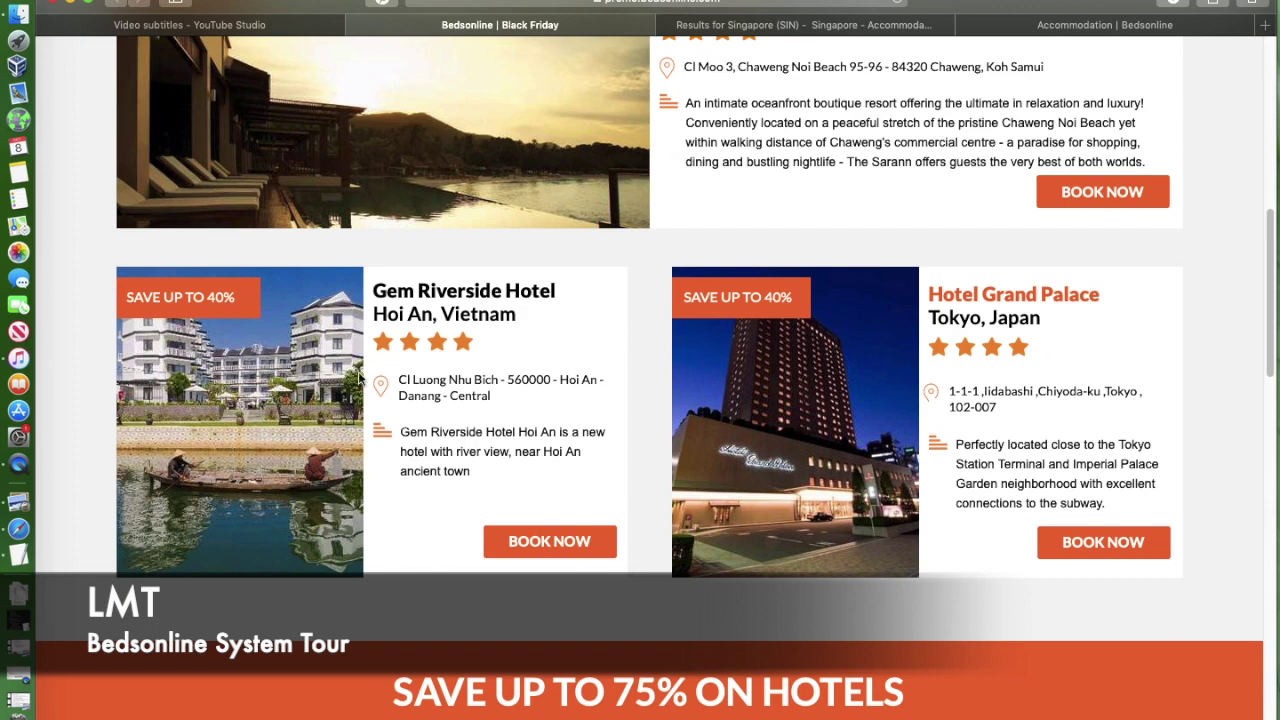
- Go through the Black Friday destination offers under the hotel savings banner, from Bali and Singapore through to Rome and Sydney
{"action": "scroll", "coordinate": [870, 360], "scroll_direction": "down", "scroll_amount": 10}
{"action": "scroll", "coordinate": [867, 372], "scroll_direction": "up", "scroll_amount": 2}
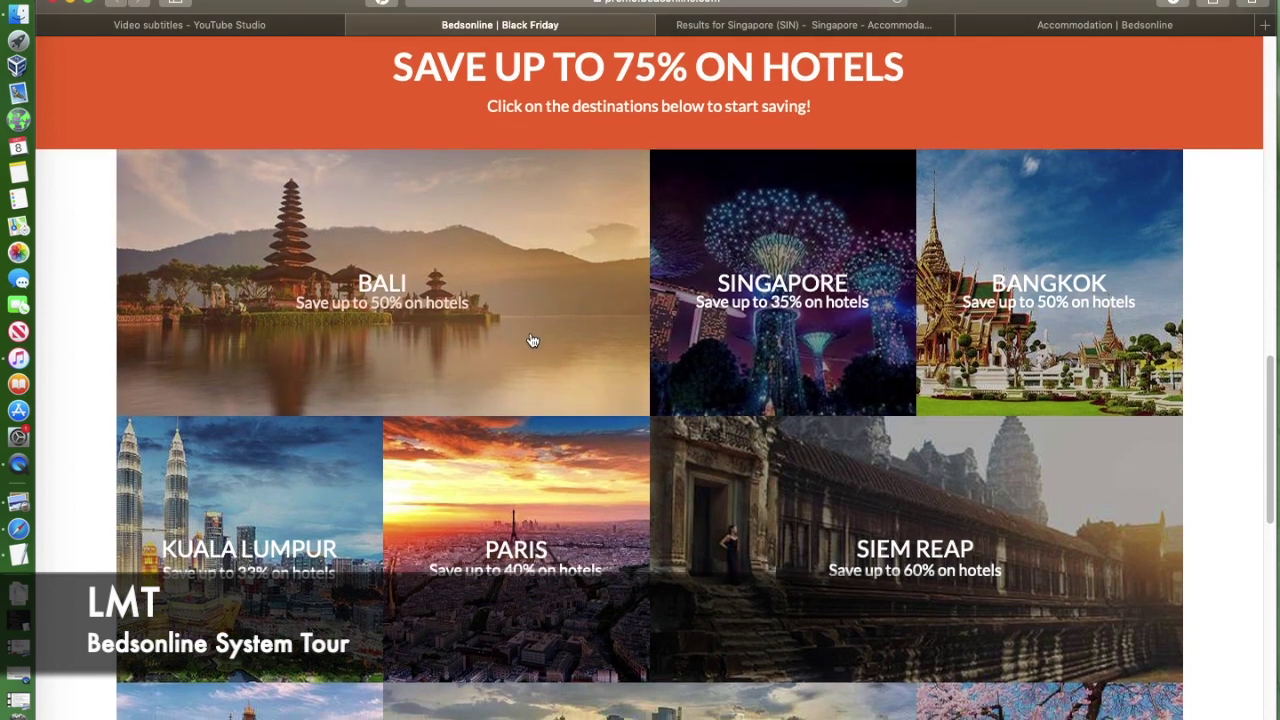
{"action": "scroll", "coordinate": [531, 340], "scroll_direction": "down", "scroll_amount": 1}
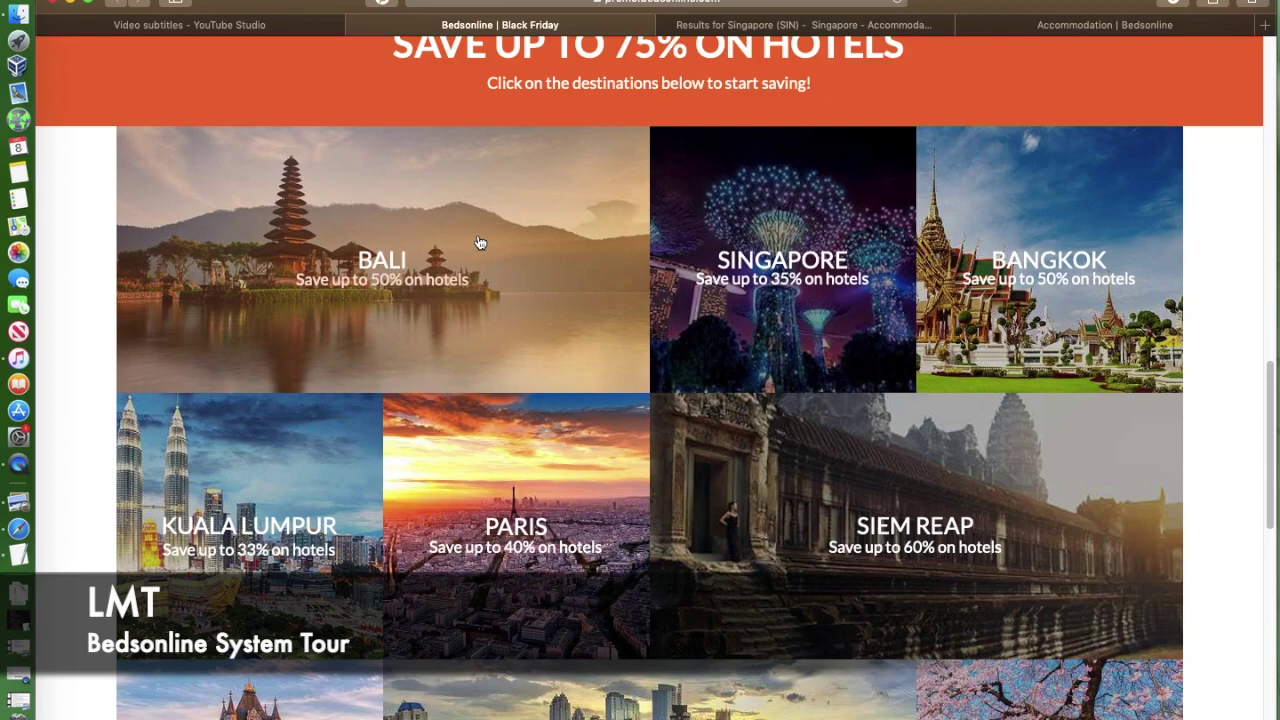
{"action": "scroll", "coordinate": [729, 419], "scroll_direction": "down", "scroll_amount": 5}
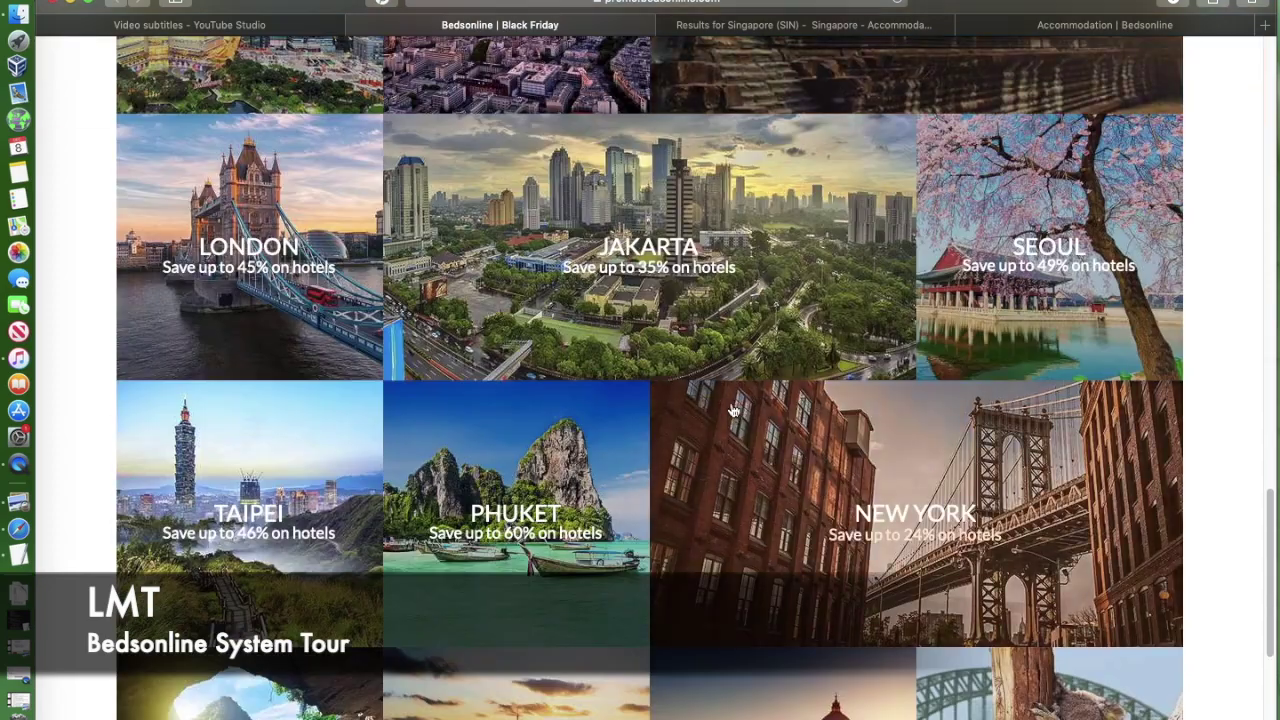
{"action": "scroll", "coordinate": [733, 410], "scroll_direction": "down", "scroll_amount": 5}
{"action": "scroll", "coordinate": [733, 410], "scroll_direction": "up", "scroll_amount": 10}
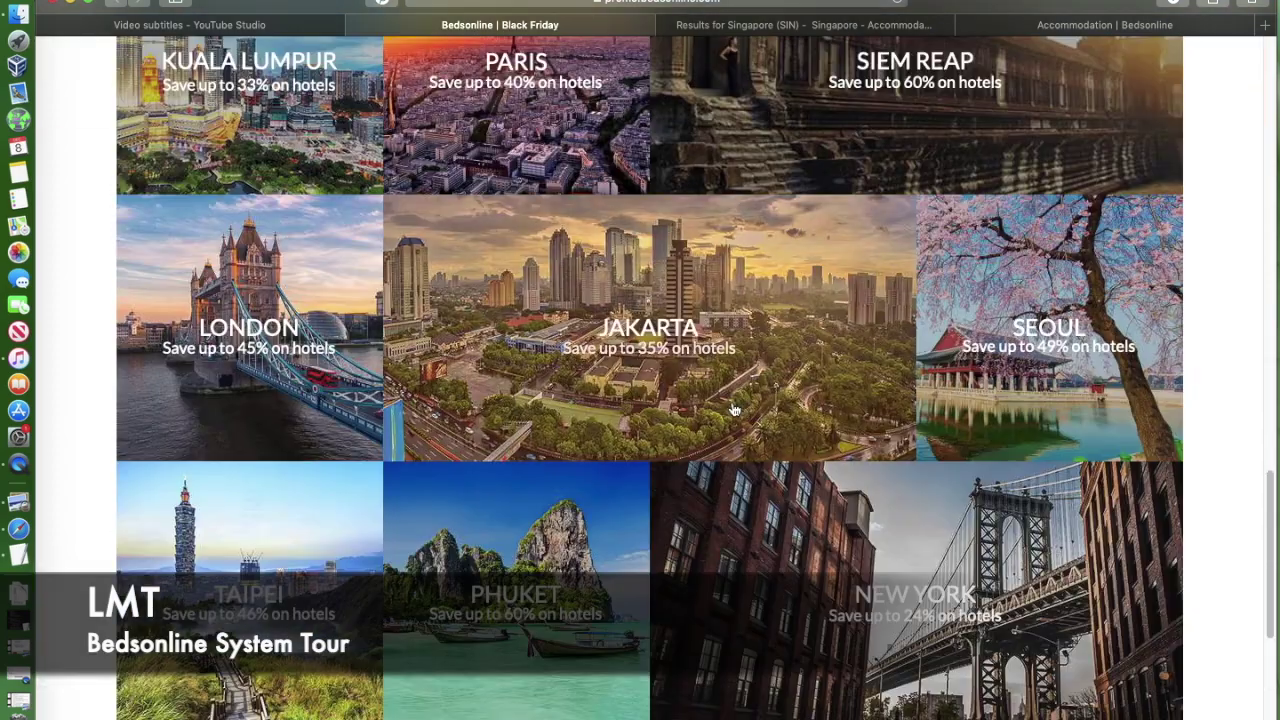
{"action": "scroll", "coordinate": [730, 407], "scroll_direction": "up", "scroll_amount": 4}
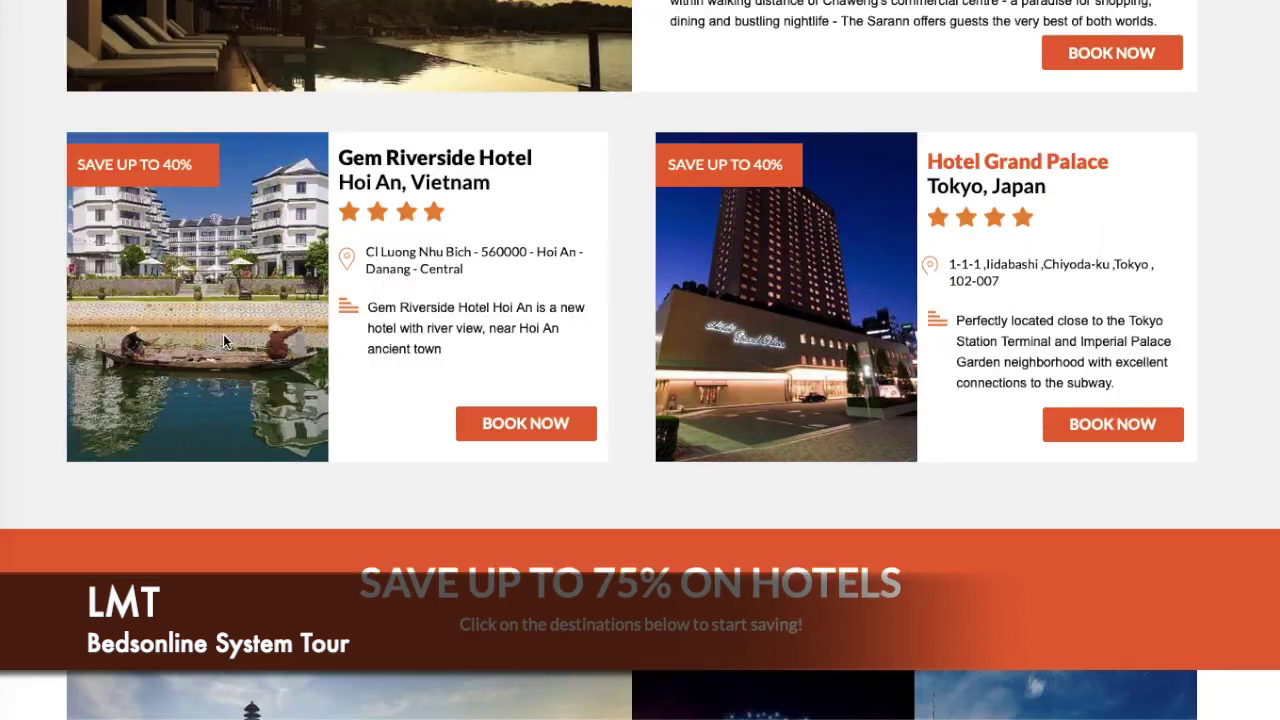
{"action": "scroll", "coordinate": [240, 400], "scroll_direction": "down", "scroll_amount": 3}
{"action": "scroll", "coordinate": [240, 400], "scroll_direction": "down", "scroll_amount": 5}
{"action": "scroll", "coordinate": [226, 343], "scroll_direction": "up", "scroll_amount": 3}
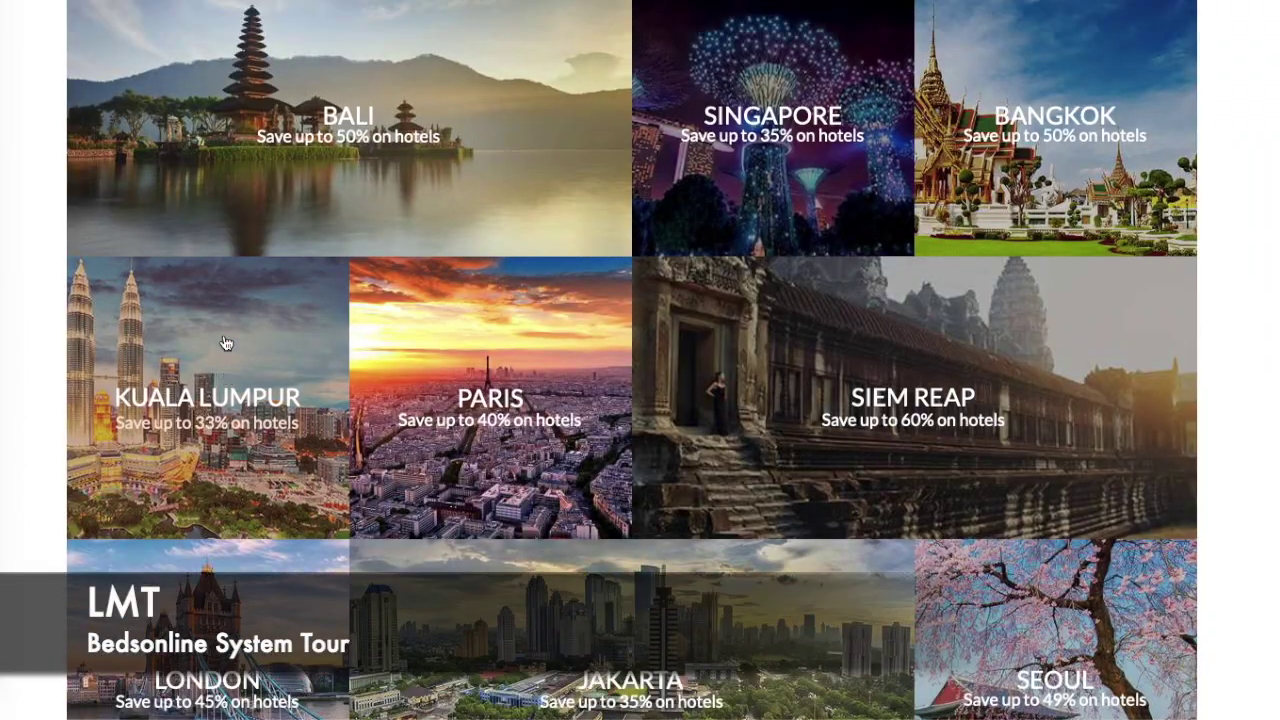
{"action": "scroll", "coordinate": [226, 345], "scroll_direction": "down", "scroll_amount": 4}
{"action": "scroll", "coordinate": [226, 343], "scroll_direction": "down", "scroll_amount": 1}
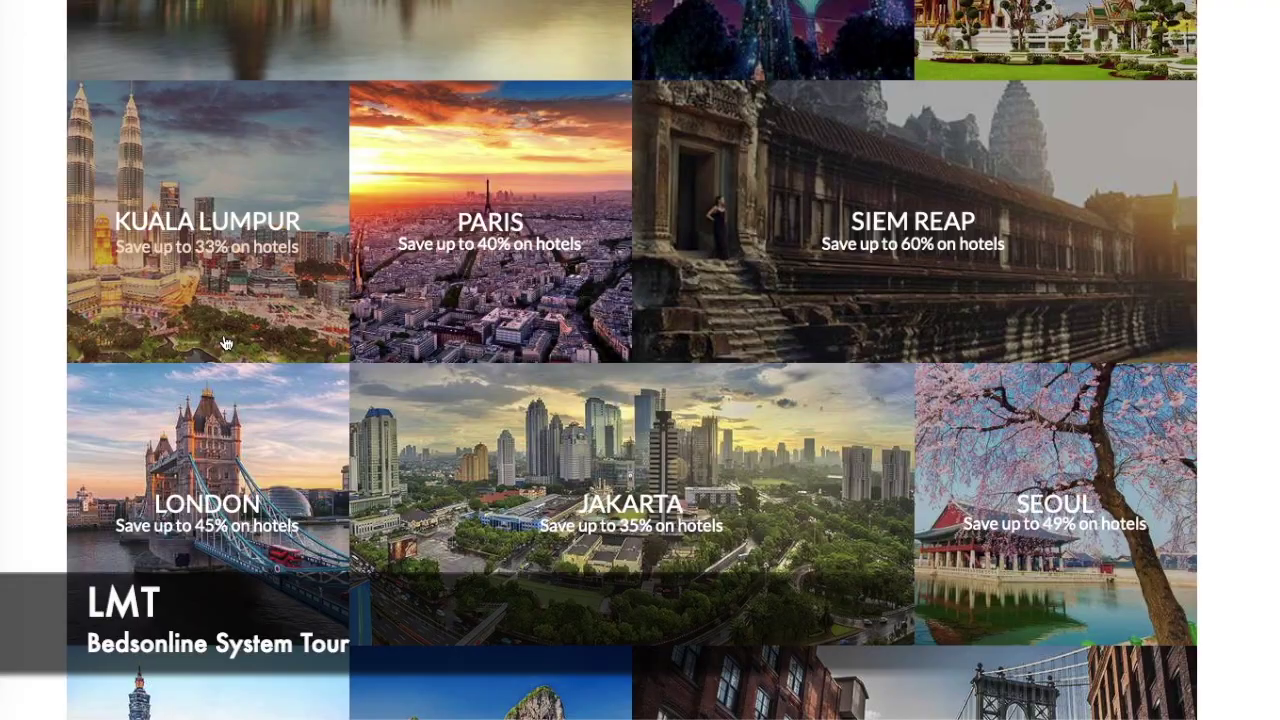
{"action": "scroll", "coordinate": [226, 343], "scroll_direction": "down", "scroll_amount": 5}
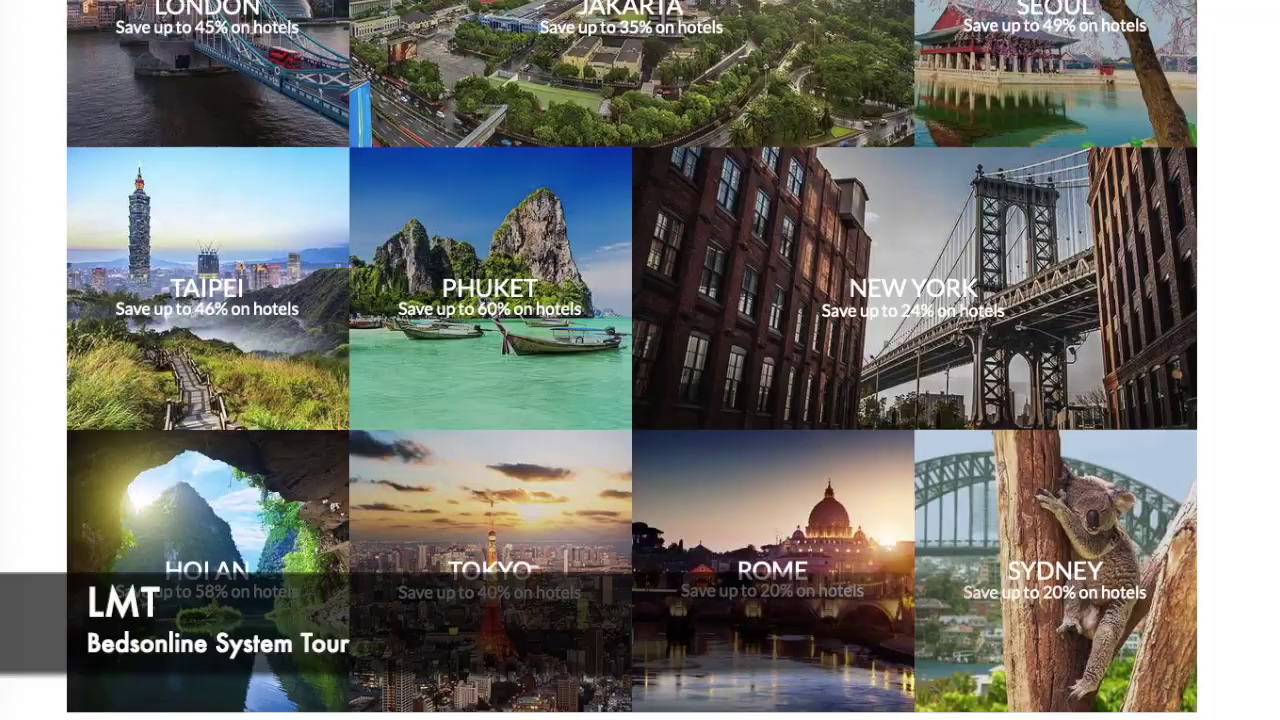
{"action": "scroll", "coordinate": [640, 400], "scroll_direction": "up", "scroll_amount": 8}
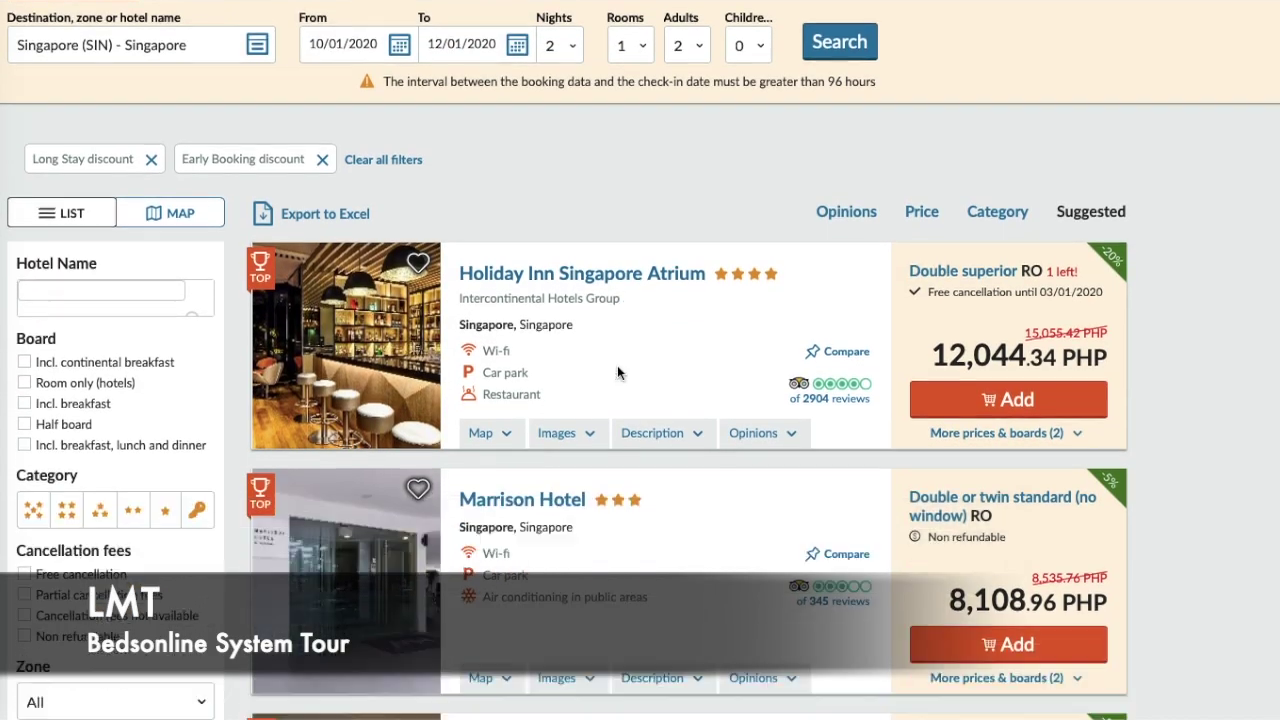
- Examine the Singapore hotel results filtered by Long Stay and Early Booking discounts, including Marrison Hotel's prices per night
{"action": "scroll", "coordinate": [1247, 467], "scroll_direction": "down", "scroll_amount": 2}
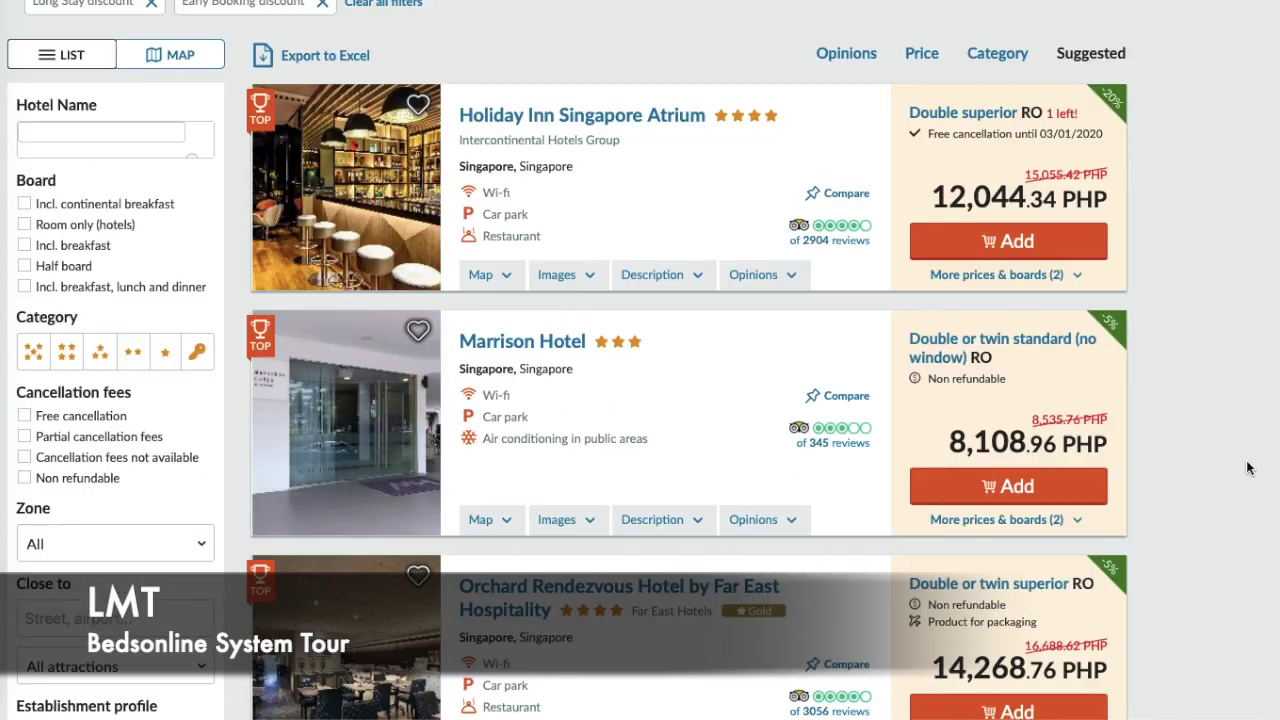
{"action": "scroll", "coordinate": [1220, 478], "scroll_direction": "down", "scroll_amount": 2}
{"action": "scroll", "coordinate": [1171, 341], "scroll_direction": "up", "scroll_amount": 4}
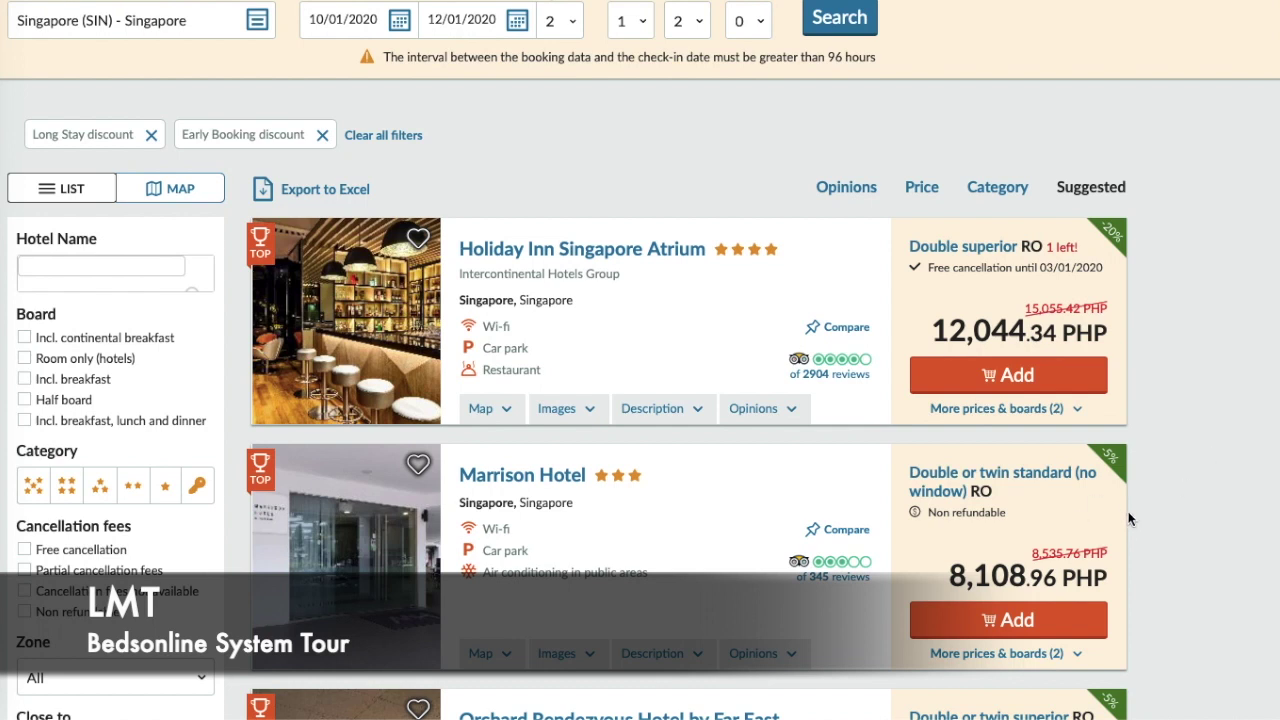
{"action": "scroll", "coordinate": [1131, 538], "scroll_direction": "down", "scroll_amount": 1}
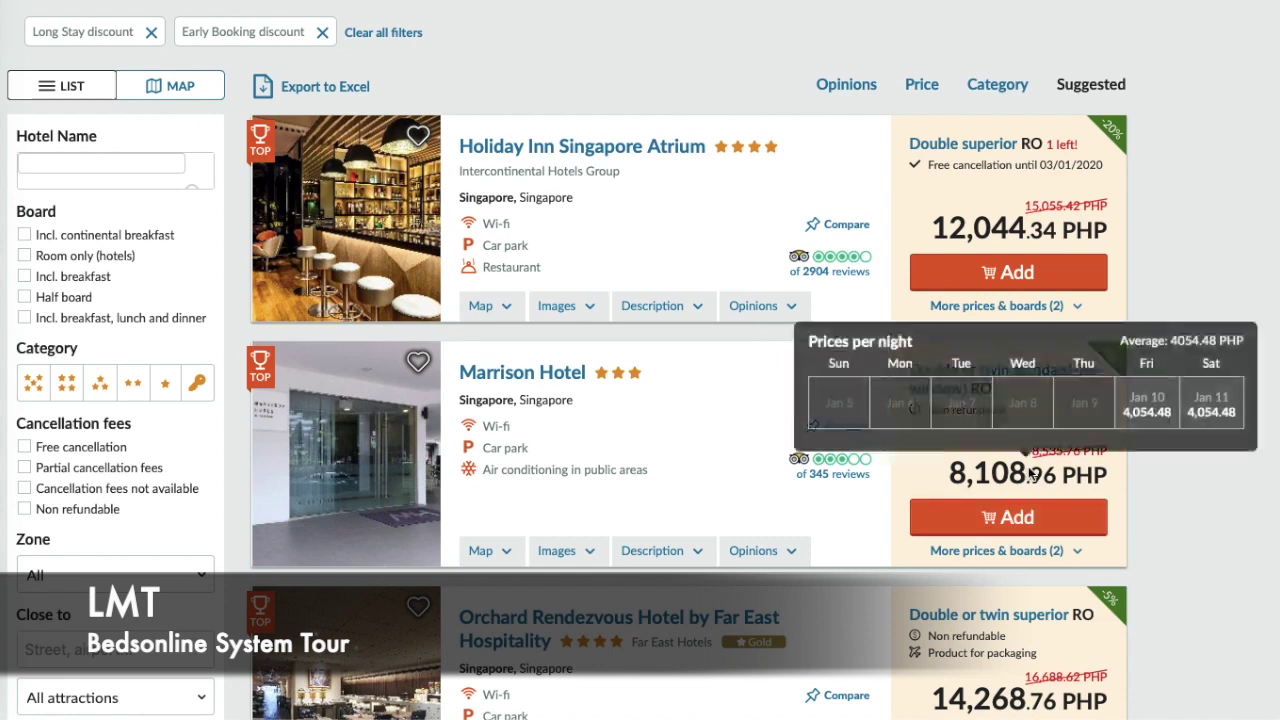
{"action": "scroll", "coordinate": [1100, 500], "scroll_direction": "down", "scroll_amount": 4}
{"action": "scroll", "coordinate": [665, 430], "scroll_direction": "up", "scroll_amount": 6}
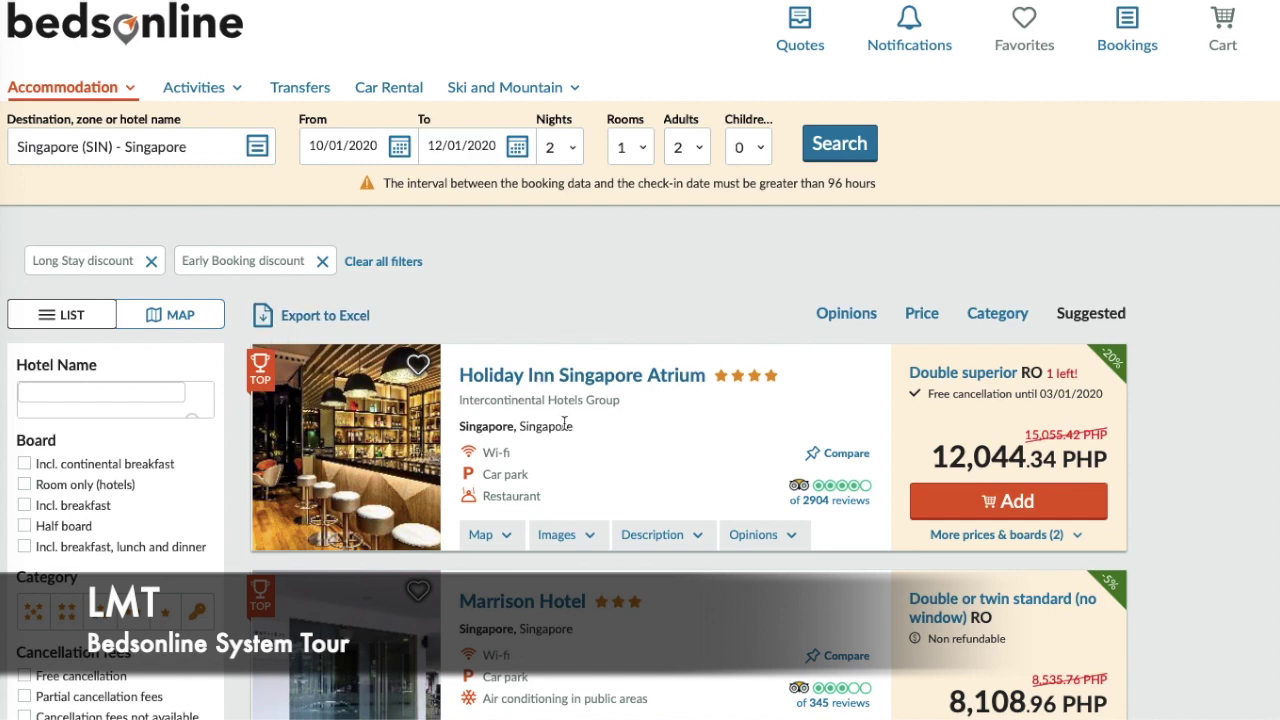
{"action": "scroll", "coordinate": [563, 430], "scroll_direction": "down", "scroll_amount": 6}
{"action": "scroll", "coordinate": [565, 428], "scroll_direction": "up", "scroll_amount": 5}
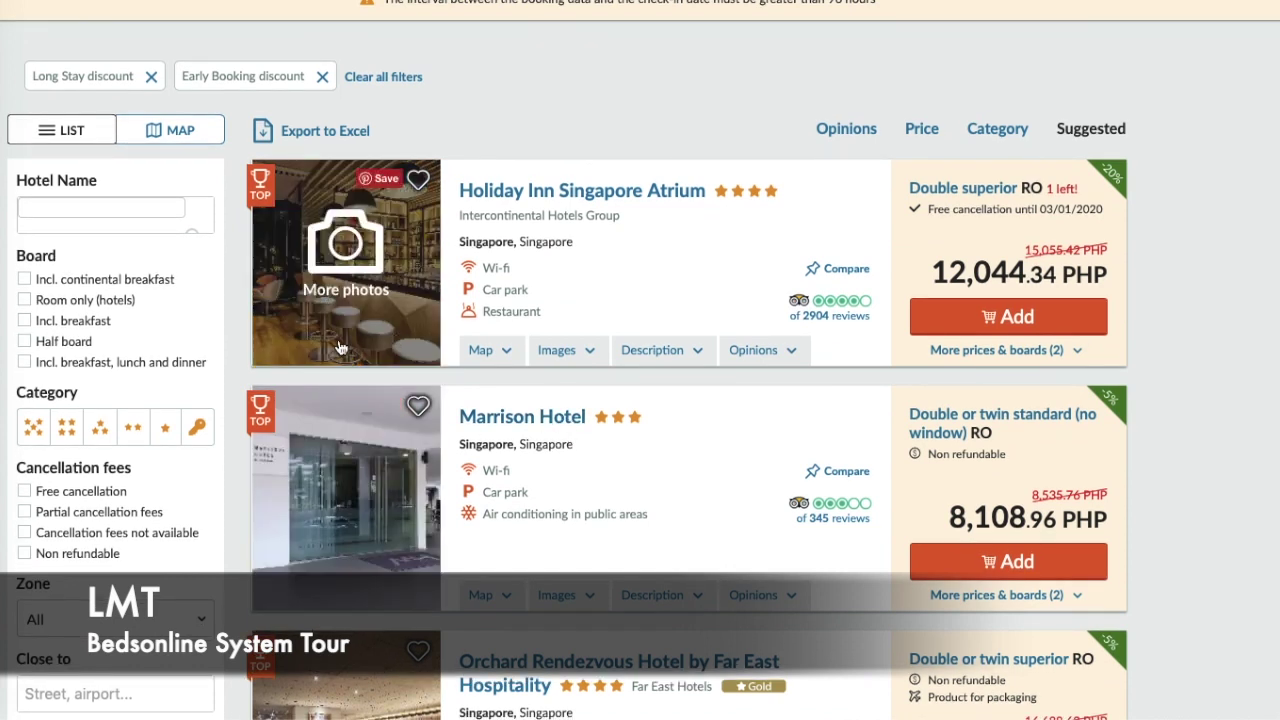
{"action": "scroll", "coordinate": [940, 300], "scroll_direction": "down", "scroll_amount": 1}
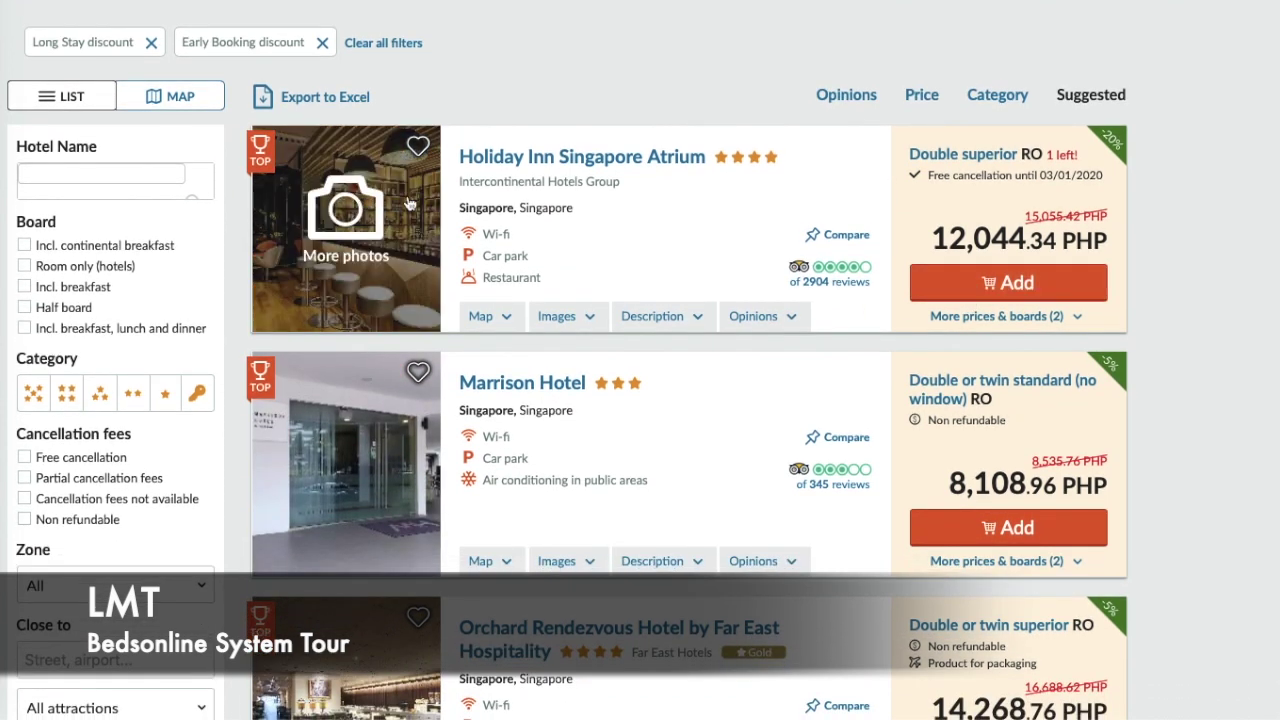
- Open the details page of Holiday Inn Singapore Atrium and expand the list of its picture categories
{"action": "left_click", "coordinate": [845, 170]}
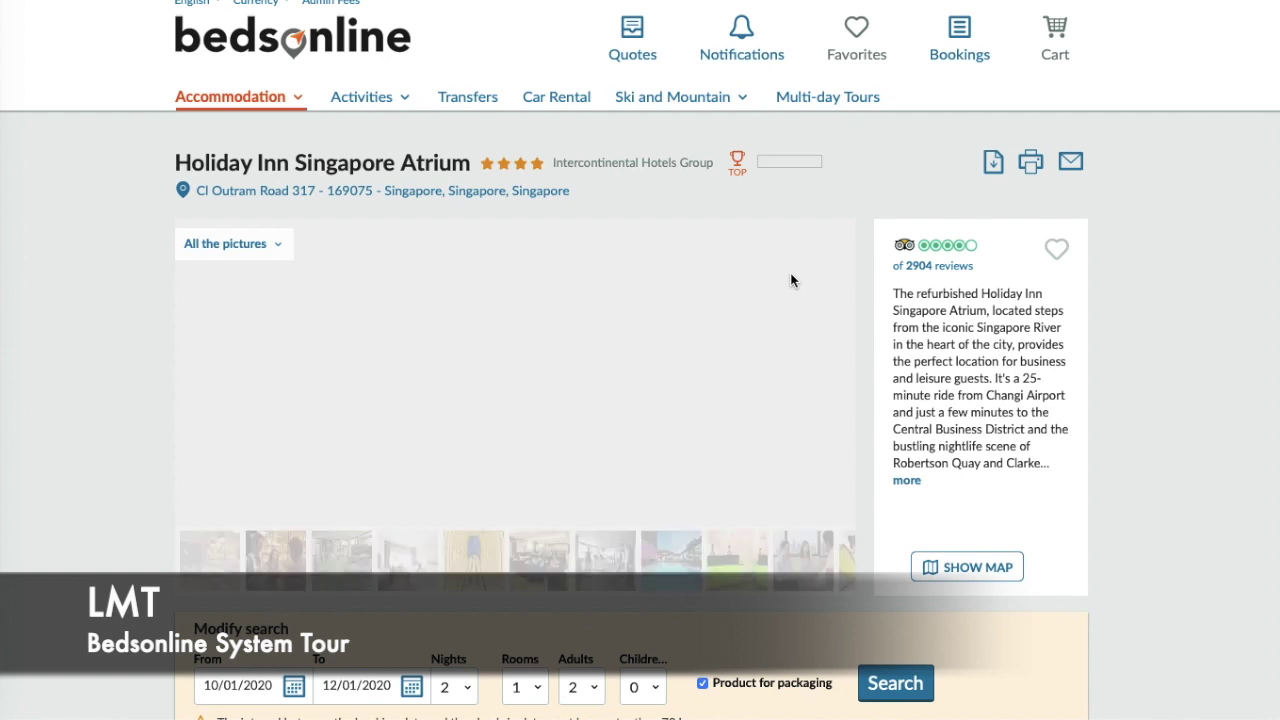
{"action": "scroll", "coordinate": [790, 280], "scroll_direction": "down", "scroll_amount": 1}
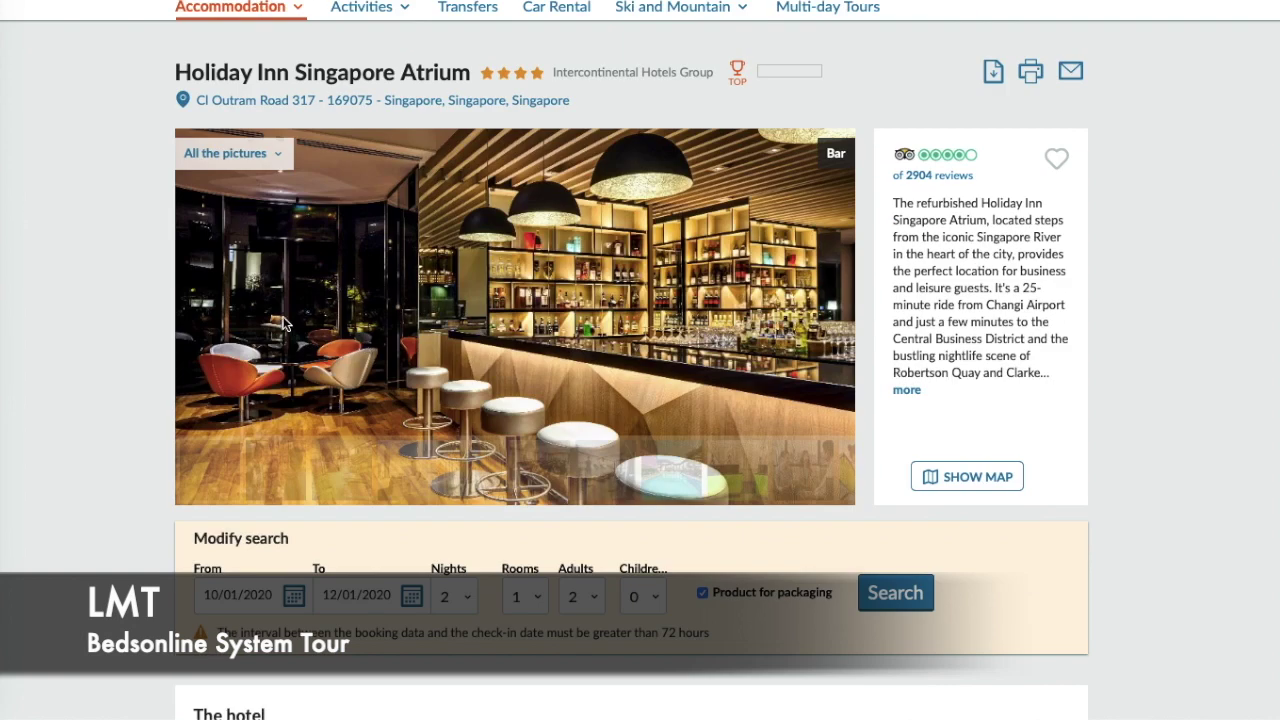
{"action": "scroll", "coordinate": [683, 308], "scroll_direction": "down", "scroll_amount": 1}
{"action": "left_click", "coordinate": [279, 79]}
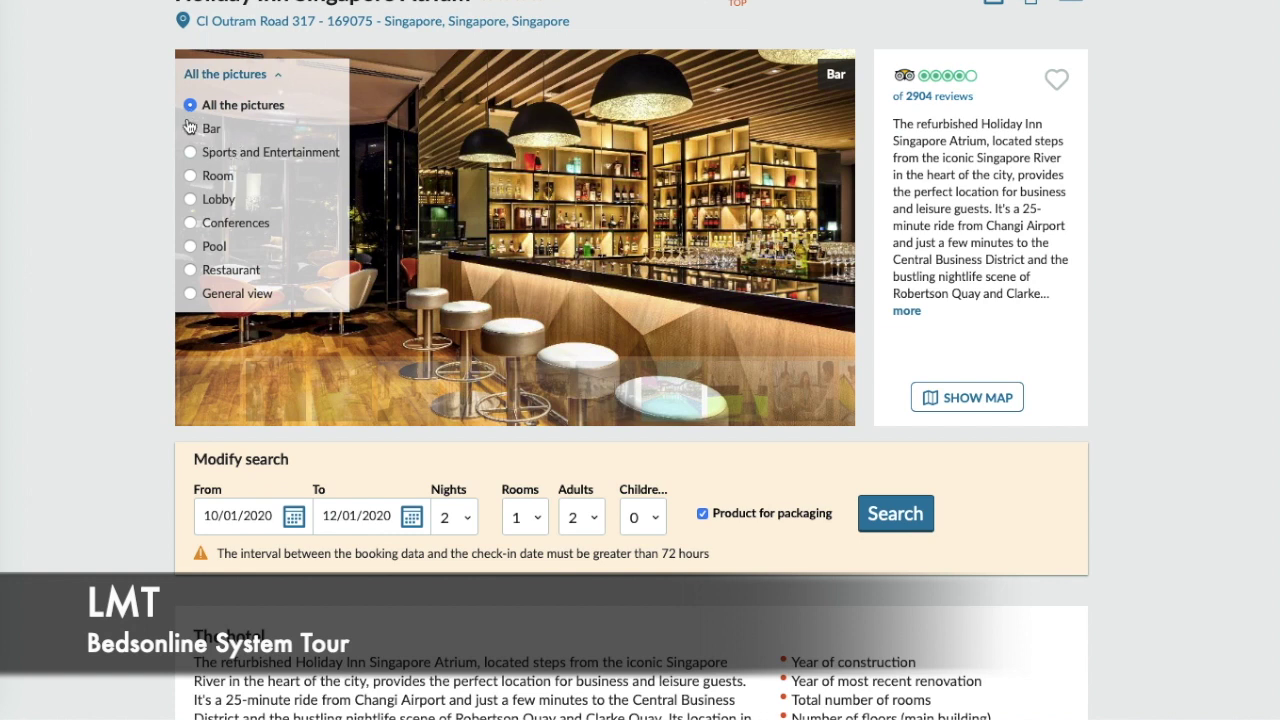
{"action": "left_click", "coordinate": [1192, 104]}
- Read the hotel's description and facilities, and highlight its key points list
{"action": "scroll", "coordinate": [1252, 300], "scroll_direction": "down", "scroll_amount": 10}
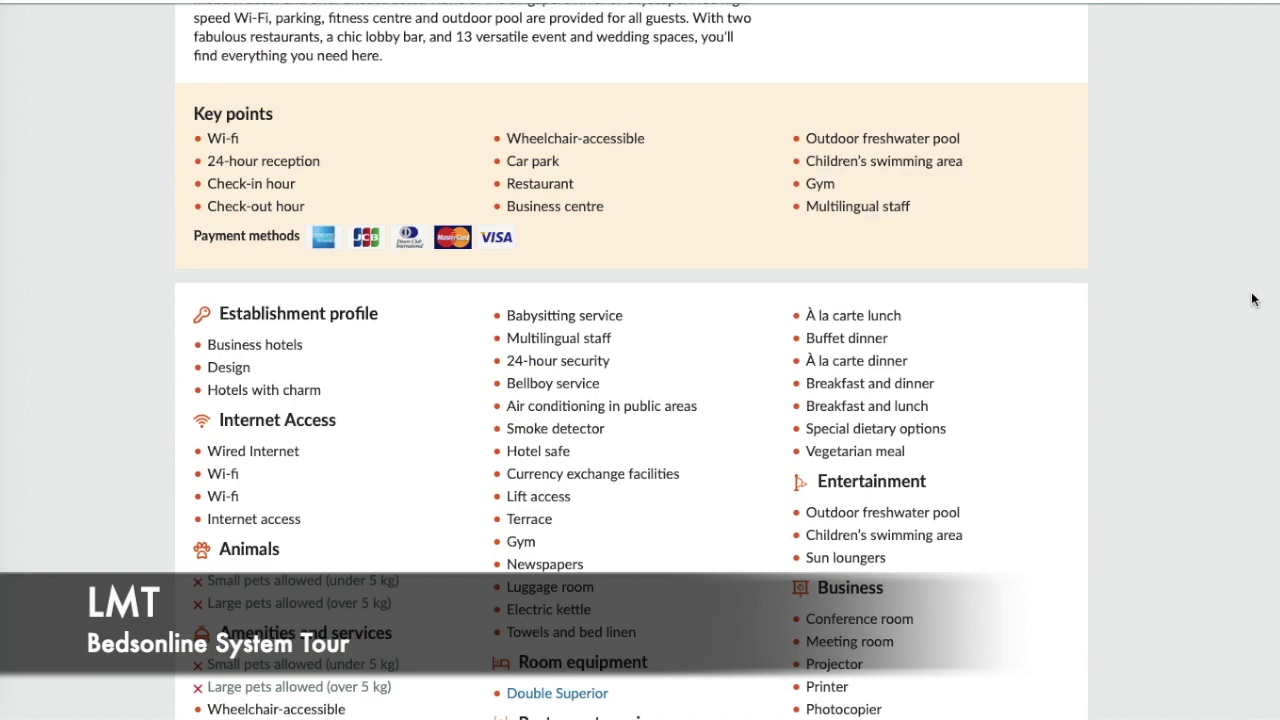
{"action": "scroll", "coordinate": [1109, 248], "scroll_direction": "down", "scroll_amount": 3}
{"action": "scroll", "coordinate": [1109, 248], "scroll_direction": "up", "scroll_amount": 2}
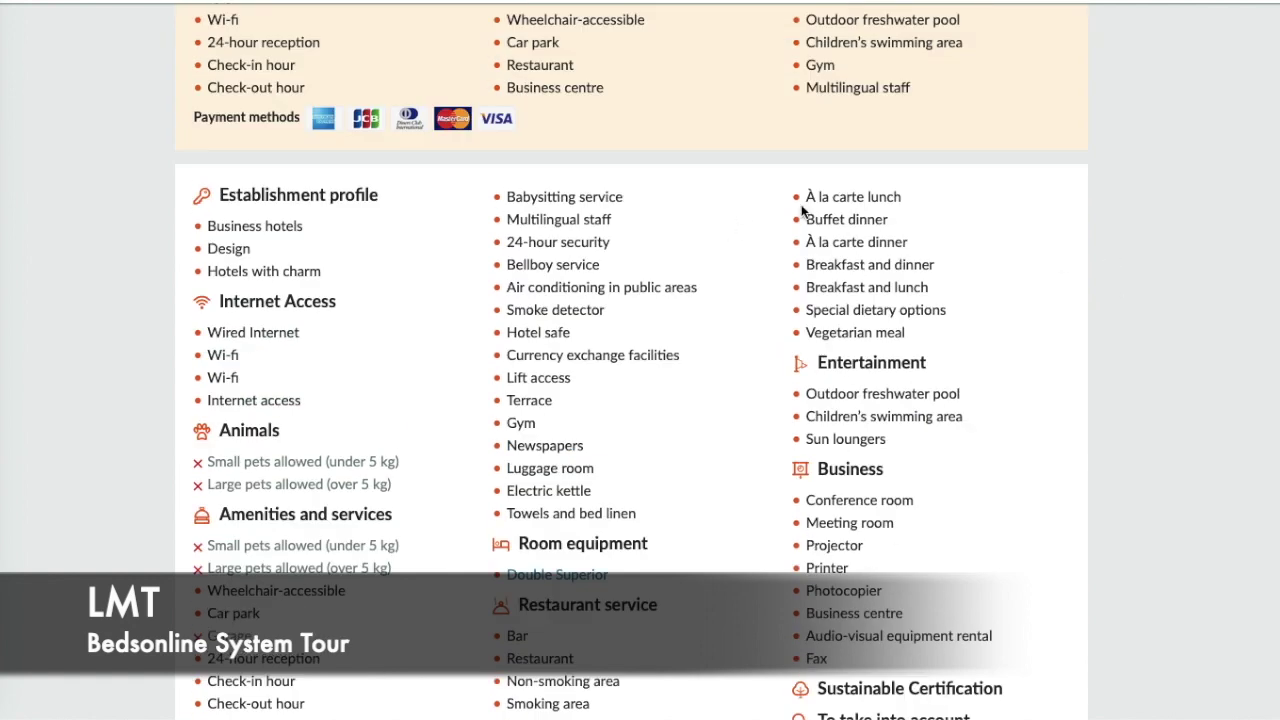
{"action": "scroll", "coordinate": [1136, 249], "scroll_direction": "down", "scroll_amount": 1}
{"action": "scroll", "coordinate": [1136, 249], "scroll_direction": "up", "scroll_amount": 3}
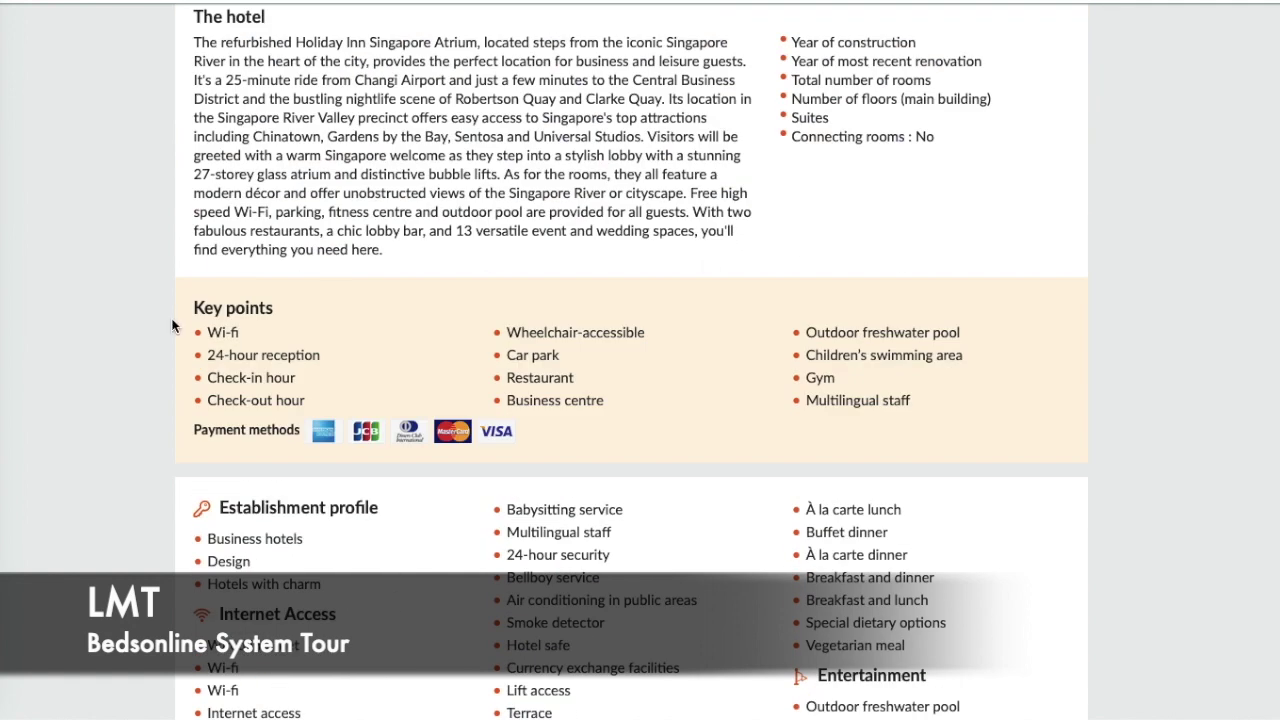
{"action": "left_click_drag", "start_coordinate": [193, 308], "coordinate": [1066, 412]}
{"action": "scroll", "coordinate": [1066, 412], "scroll_direction": "up", "scroll_amount": 3}
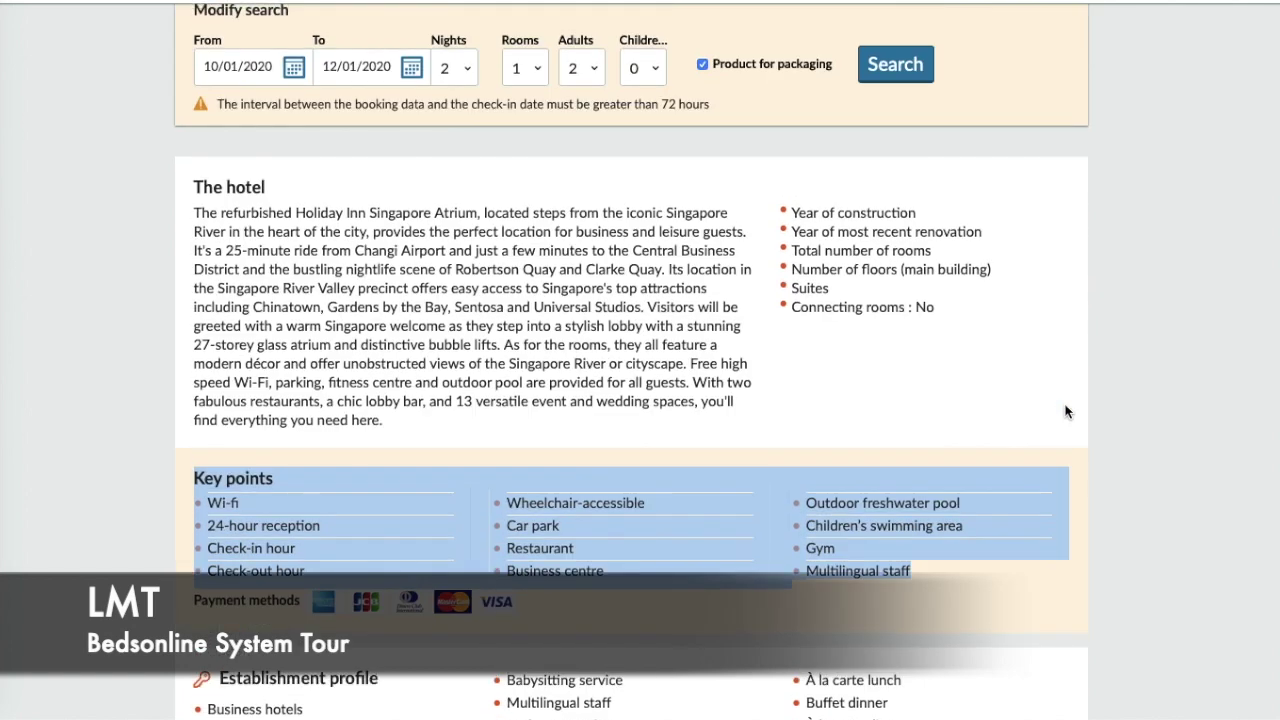
- Review the hotel's amenities, payment methods, distances and tourist attractions, and return to its photo and review overview
{"action": "scroll", "coordinate": [1066, 412], "scroll_direction": "down", "scroll_amount": 10}
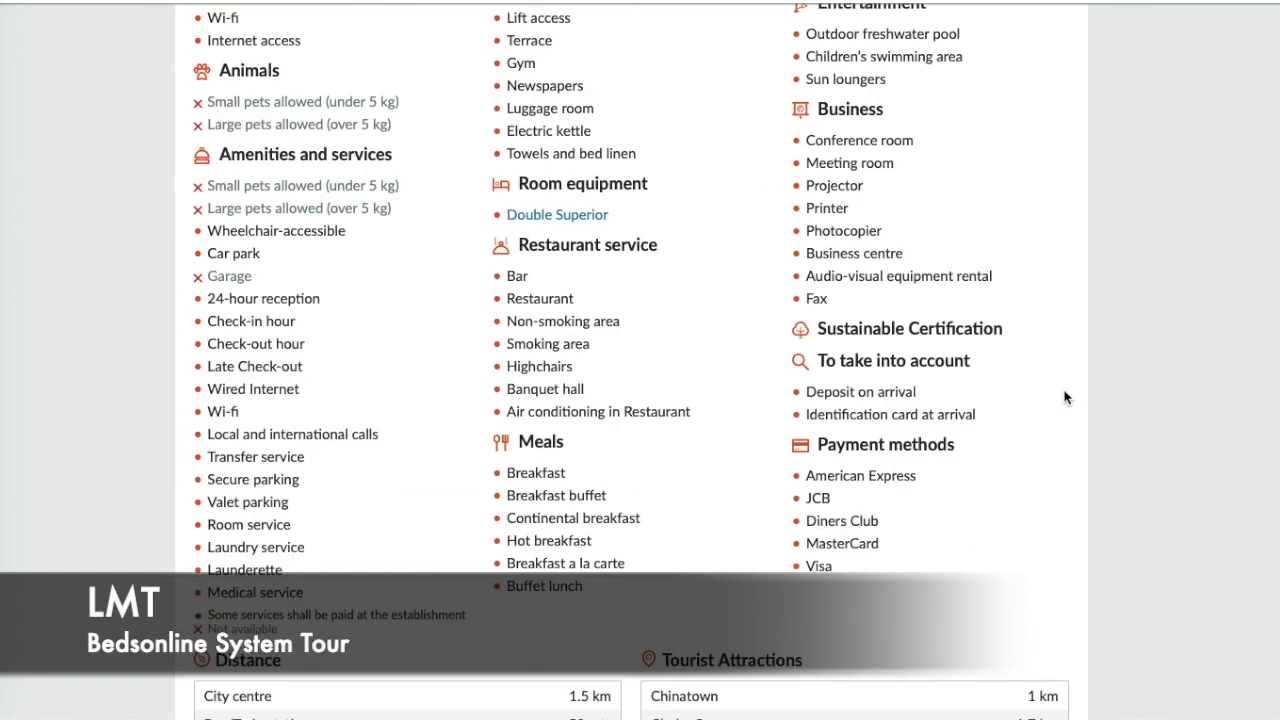
{"action": "scroll", "coordinate": [834, 354], "scroll_direction": "down", "scroll_amount": 5}
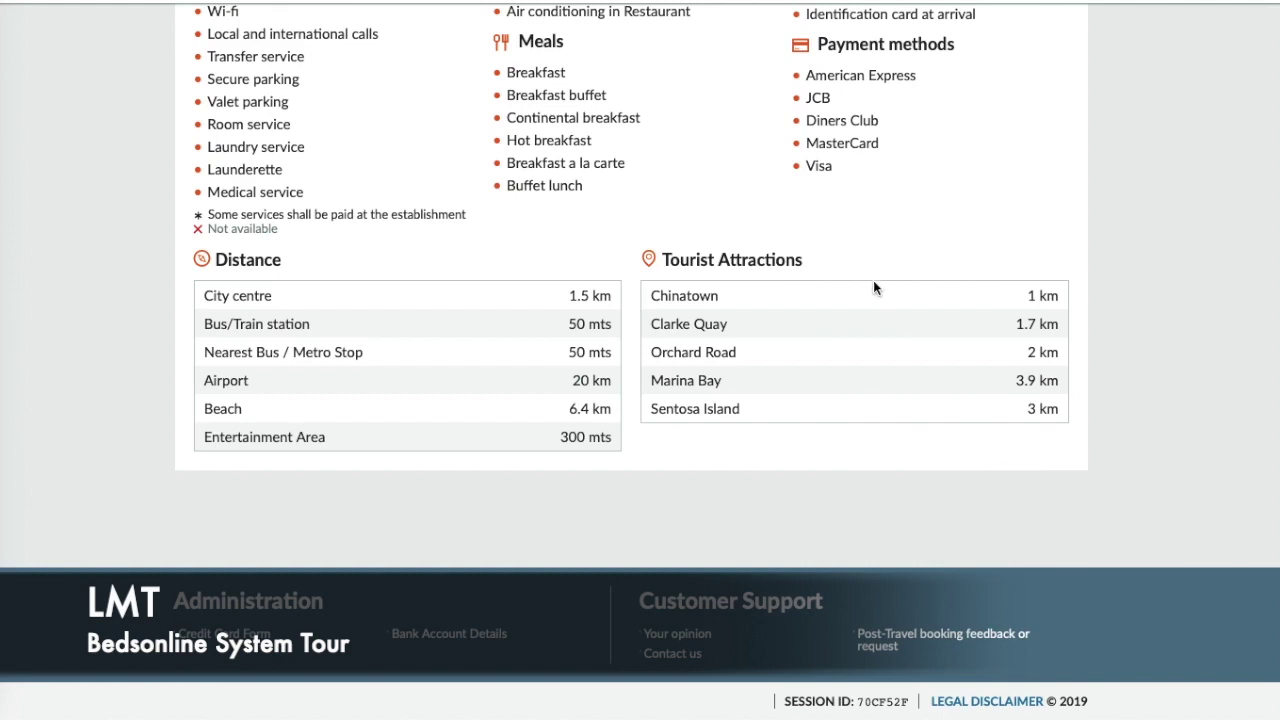
{"action": "scroll", "coordinate": [873, 285], "scroll_direction": "up", "scroll_amount": 15}
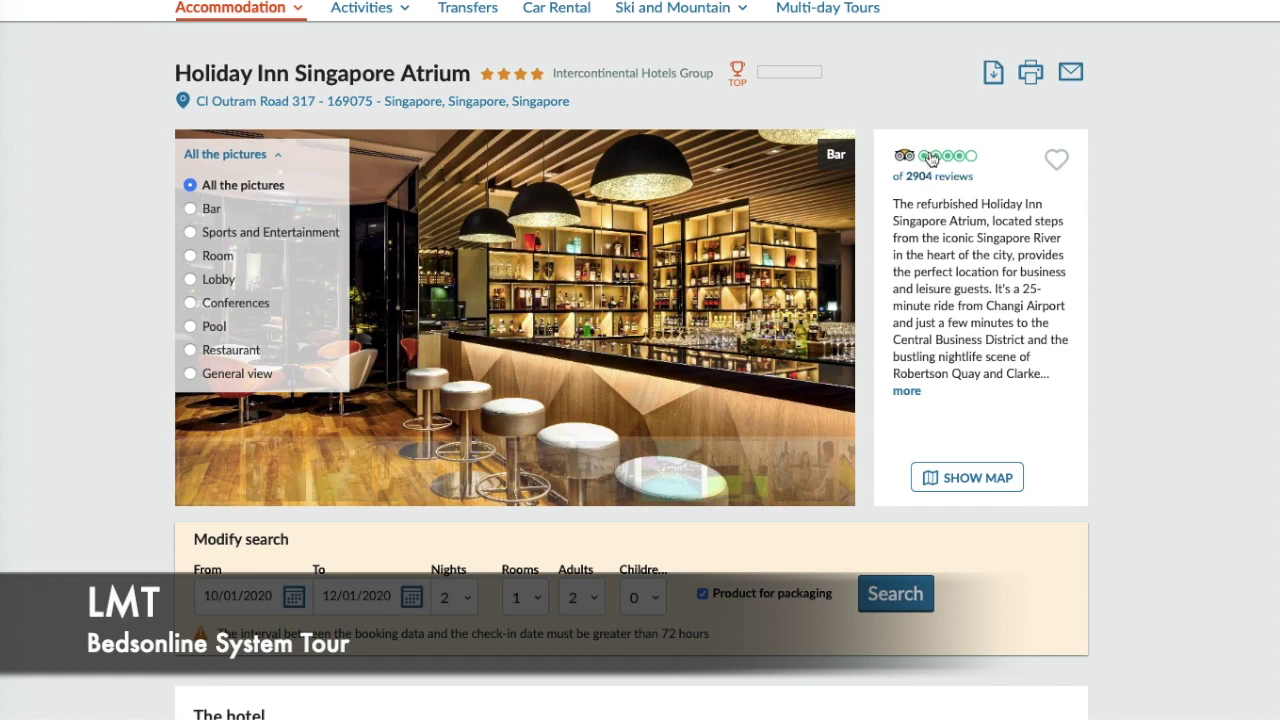
{"action": "scroll", "coordinate": [950, 215], "scroll_direction": "down", "scroll_amount": 4}
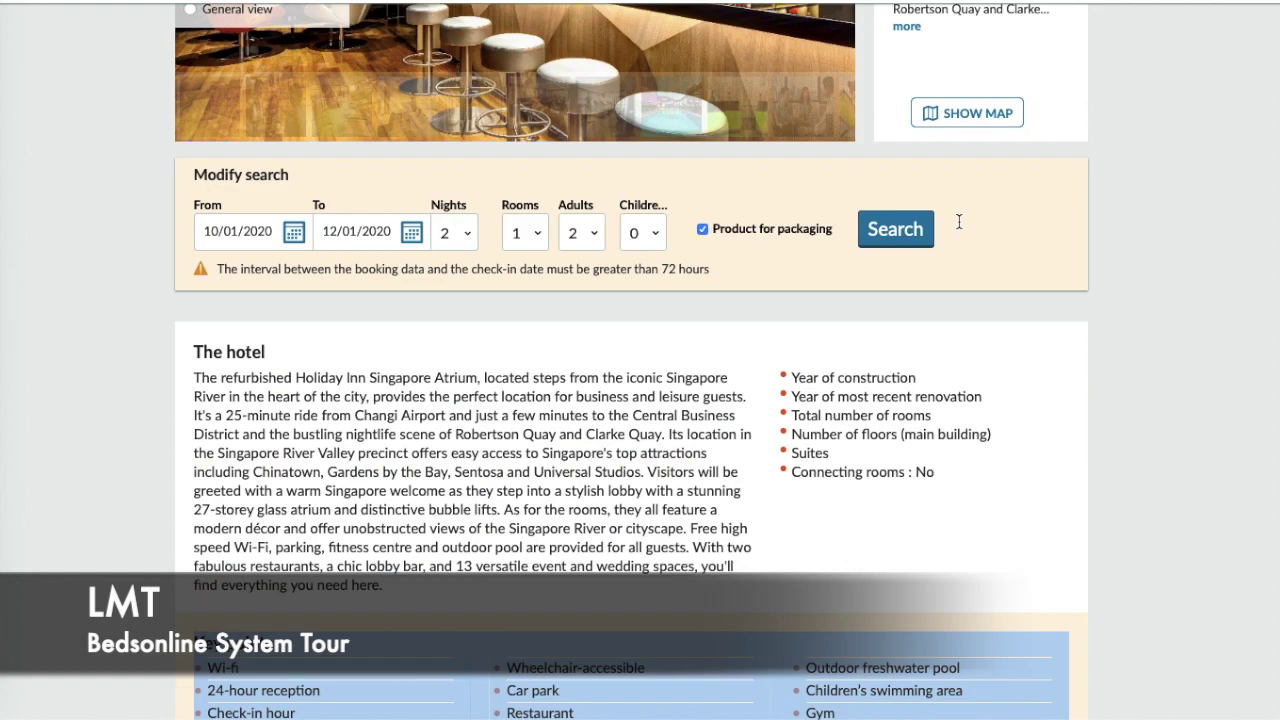
- Check the hotel's TripAdvisor traveler rating and recent reviews, and close the review window
{"action": "scroll", "coordinate": [958, 222], "scroll_direction": "down", "scroll_amount": 15}
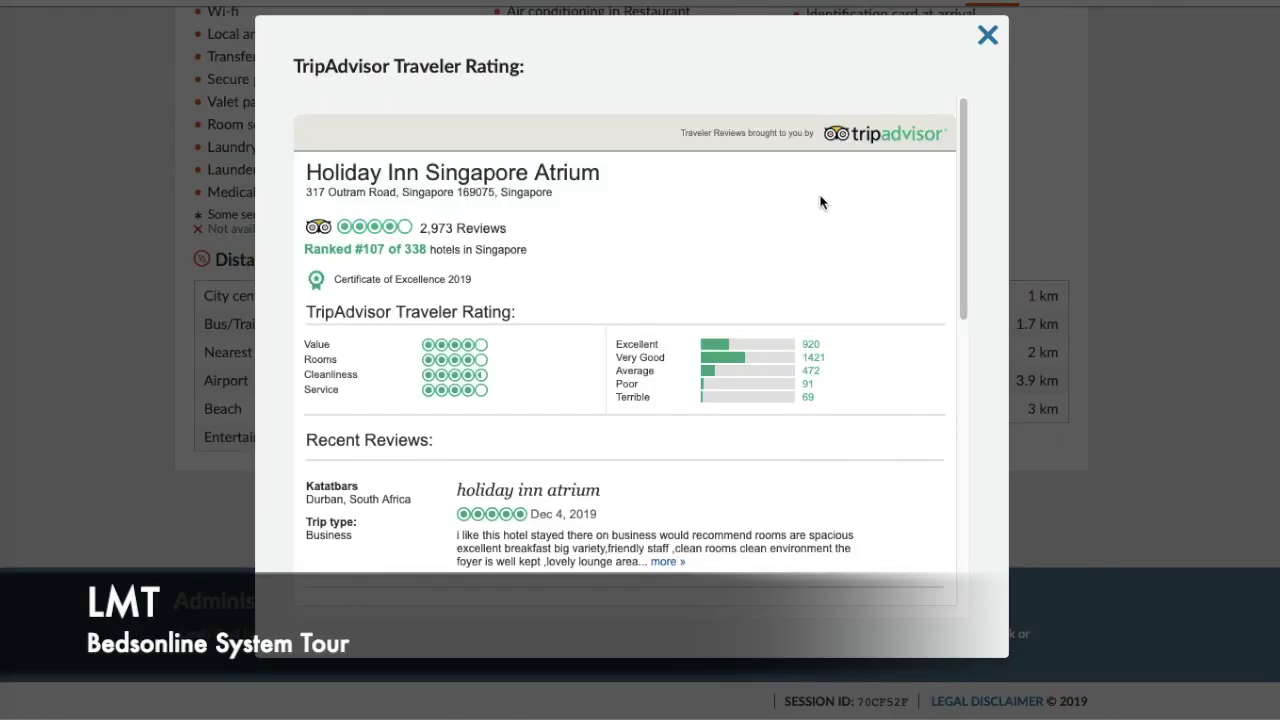
{"action": "scroll", "coordinate": [845, 270], "scroll_direction": "down", "scroll_amount": 6}
{"action": "scroll", "coordinate": [846, 256], "scroll_direction": "up", "scroll_amount": 8}
{"action": "left_click", "coordinate": [986, 198]}
- View the hotel's location on the map, close it, and return to the photos and search form of the details page
{"action": "left_click", "coordinate": [818, 4]}
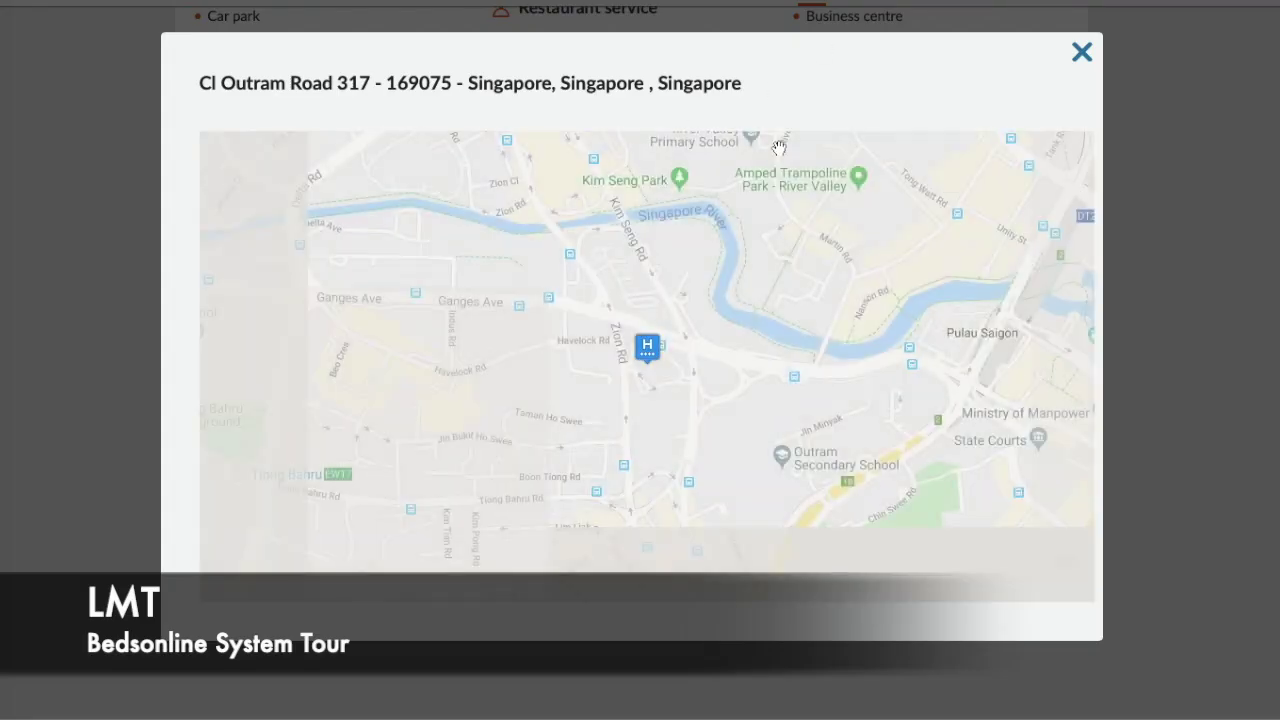
{"action": "left_click", "coordinate": [1082, 52]}
{"action": "scroll", "coordinate": [663, 139], "scroll_direction": "up", "scroll_amount": 10}
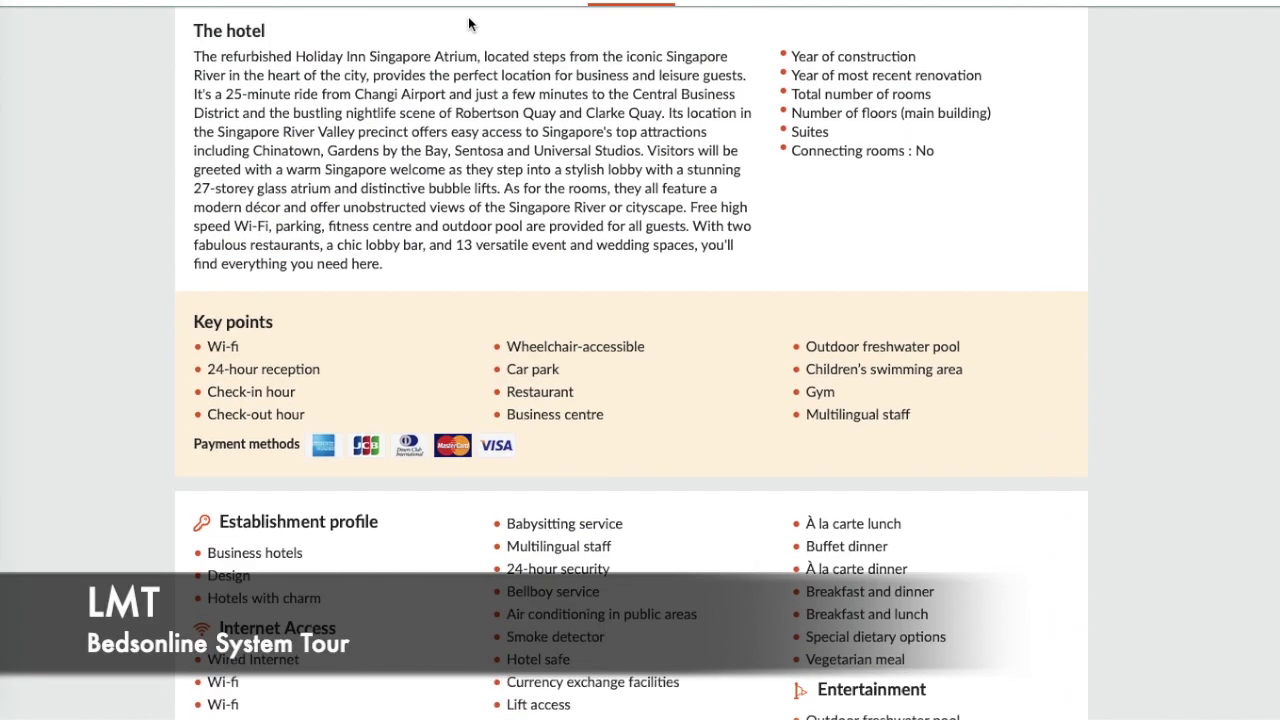
{"action": "scroll", "coordinate": [663, 139], "scroll_direction": "up", "scroll_amount": 2}
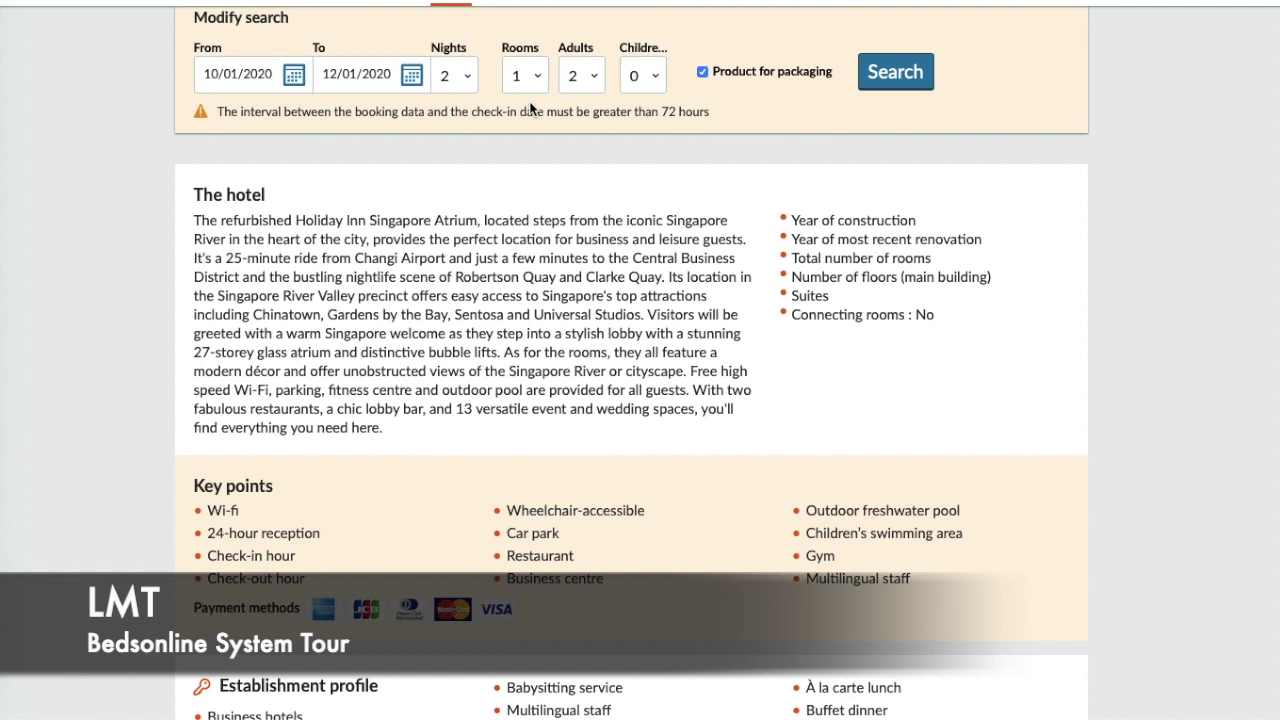
{"action": "scroll", "coordinate": [726, 152], "scroll_direction": "up", "scroll_amount": 3}
{"action": "scroll", "coordinate": [726, 152], "scroll_direction": "up", "scroll_amount": 1}
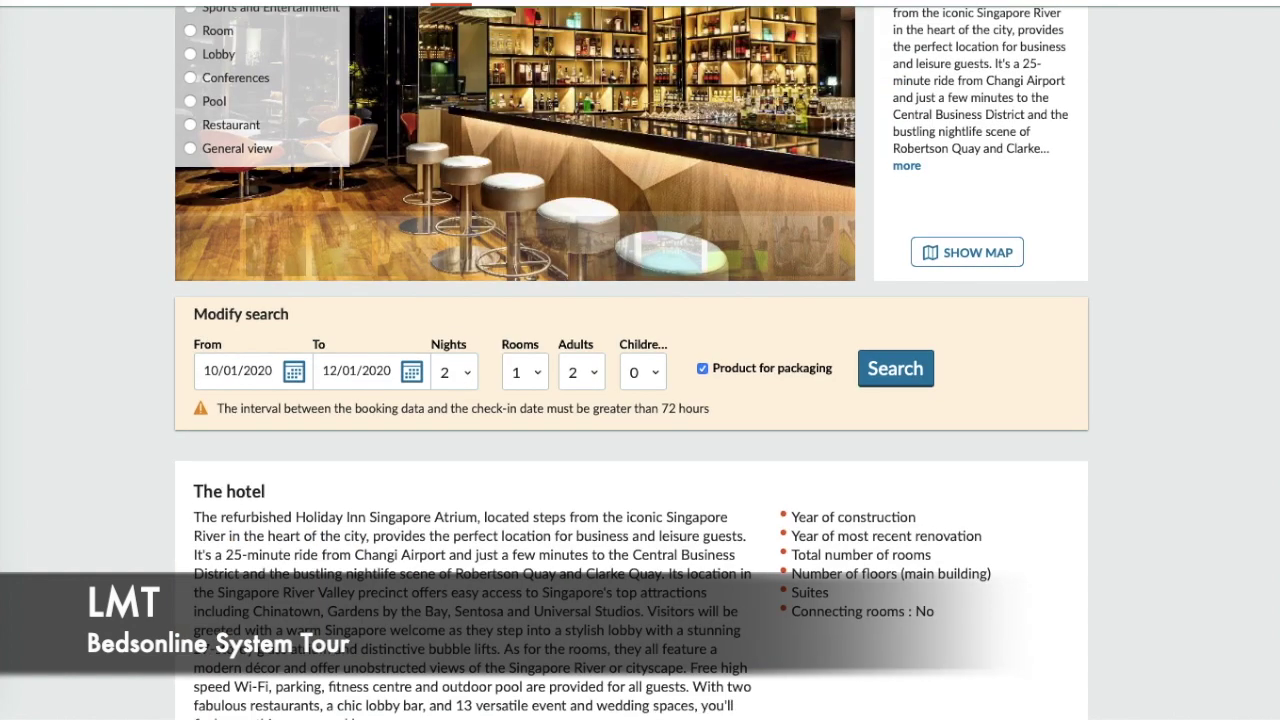
{"action": "scroll", "coordinate": [537, 80], "scroll_direction": "up", "scroll_amount": 2}
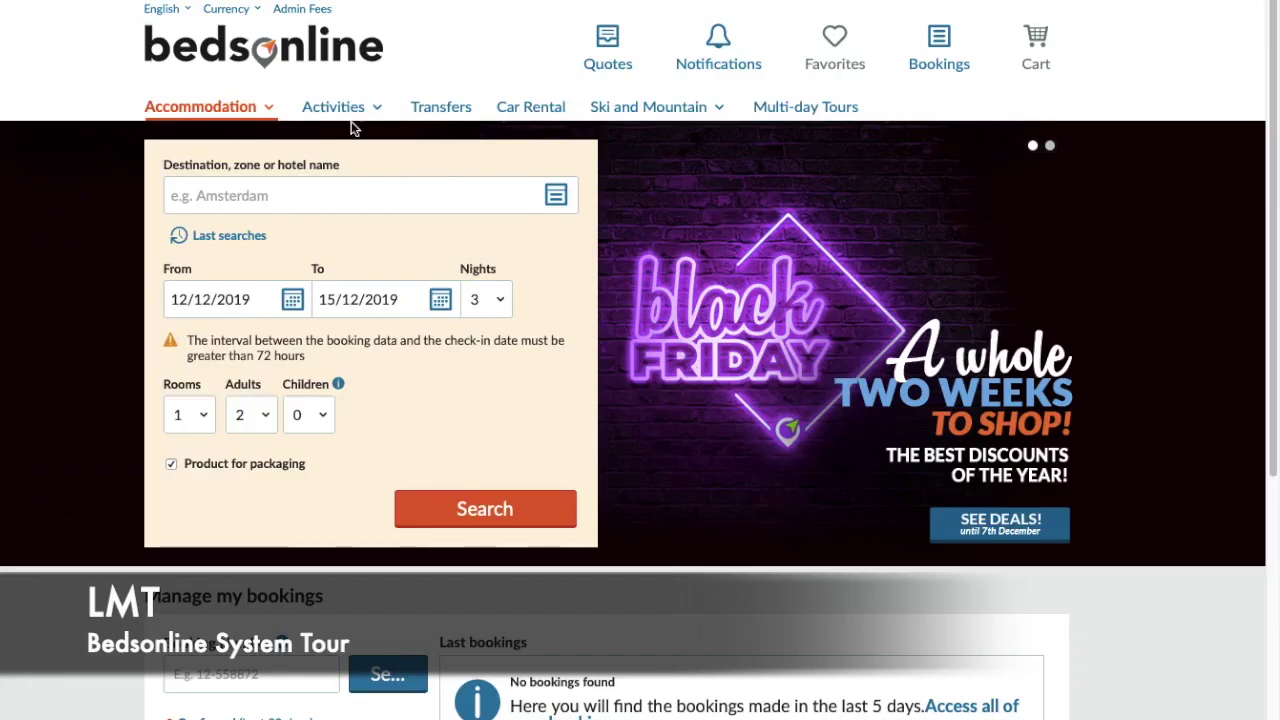
- Open the activities availability search and choose Hong Kong – China as the country and Hong Kong as the destination
{"action": "mouse_move", "coordinate": [345, 106]}
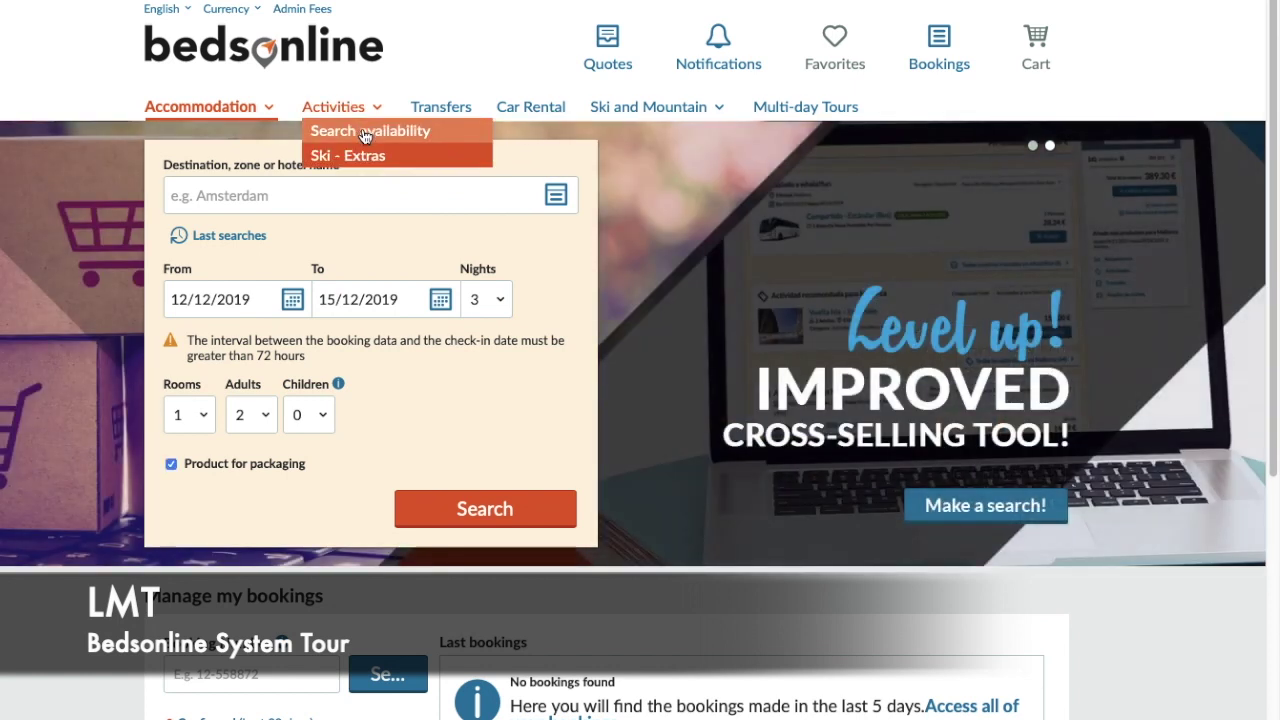
{"action": "left_click", "coordinate": [363, 132]}
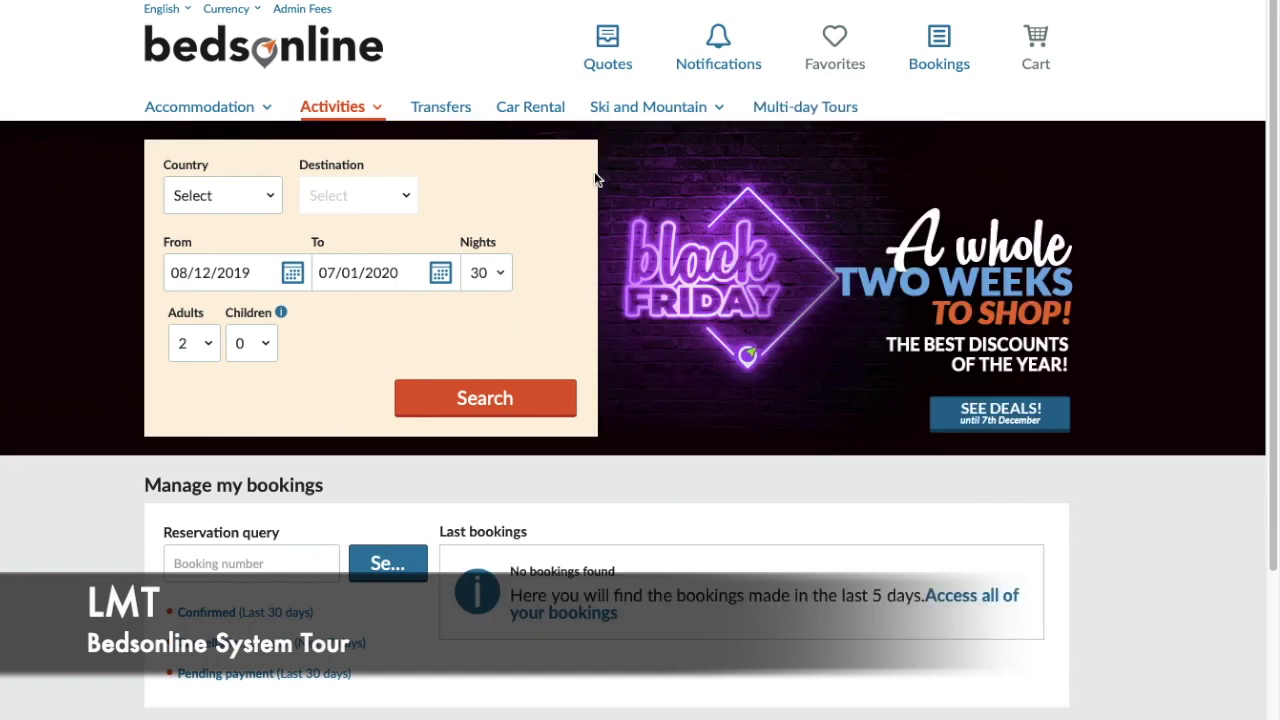
{"action": "left_click", "coordinate": [226, 198]}
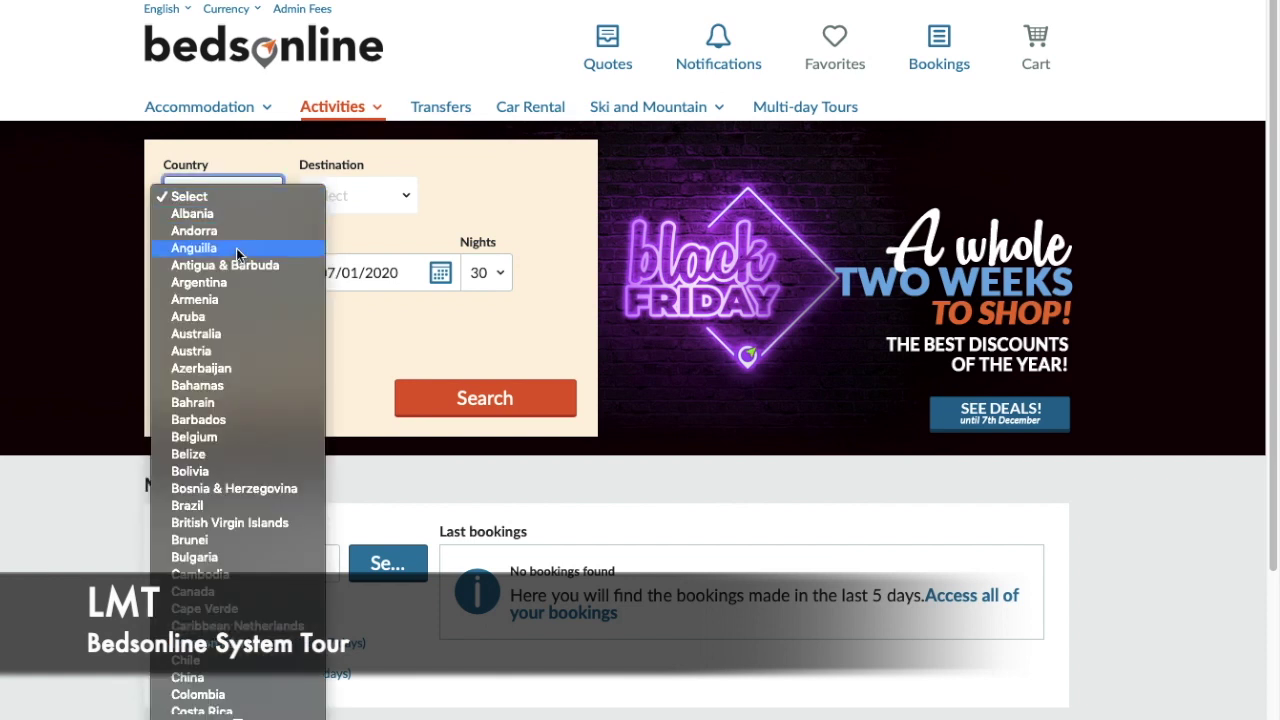
{"action": "scroll", "coordinate": [278, 530], "scroll_direction": "down", "scroll_amount": 5}
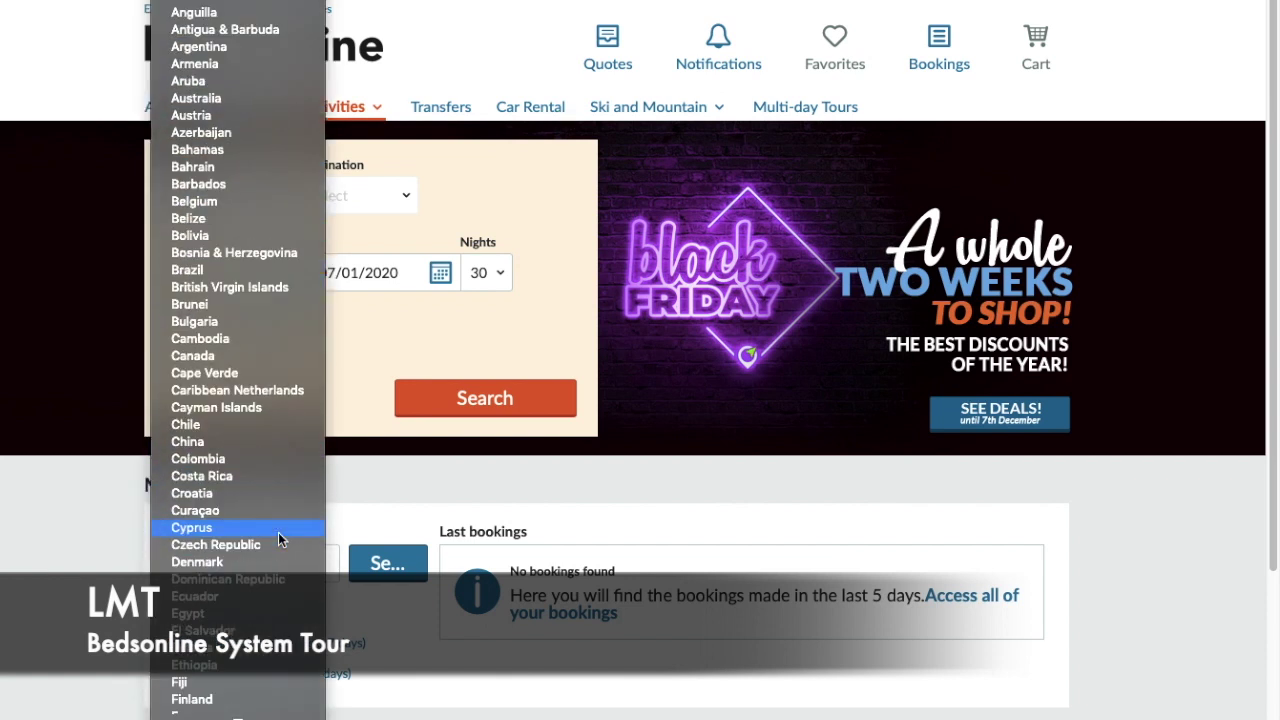
{"action": "scroll", "coordinate": [240, 572], "scroll_direction": "down", "scroll_amount": 5}
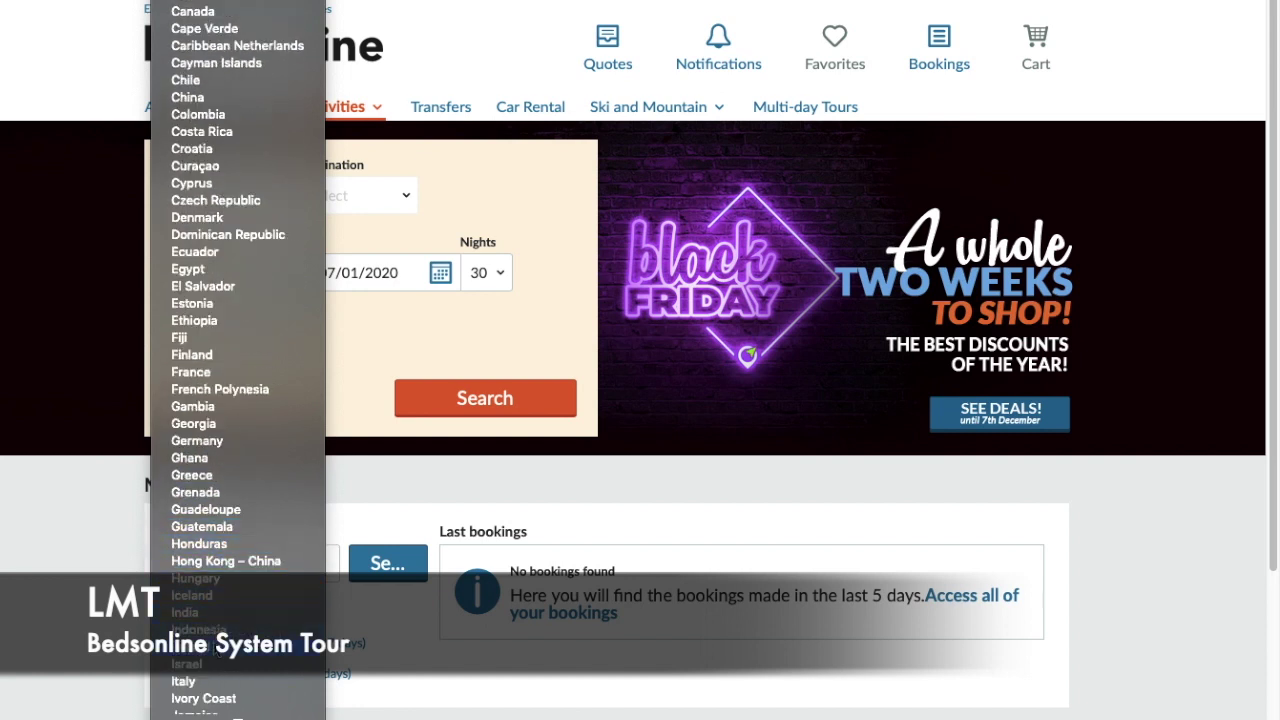
{"action": "left_click", "coordinate": [222, 561]}
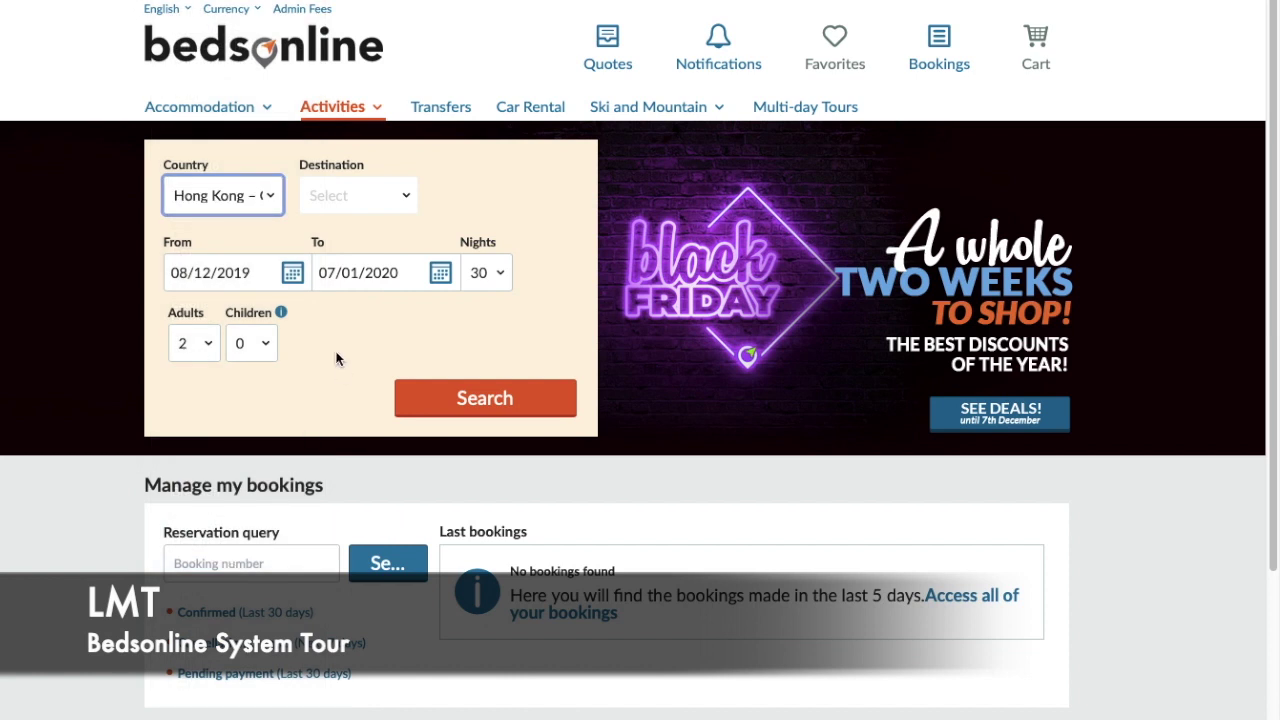
{"action": "left_click", "coordinate": [408, 198]}
{"action": "left_click", "coordinate": [380, 212]}
- Set the activity dates from 31/01/2020 to 02/02/2020 and run the search
{"action": "left_click", "coordinate": [293, 274]}
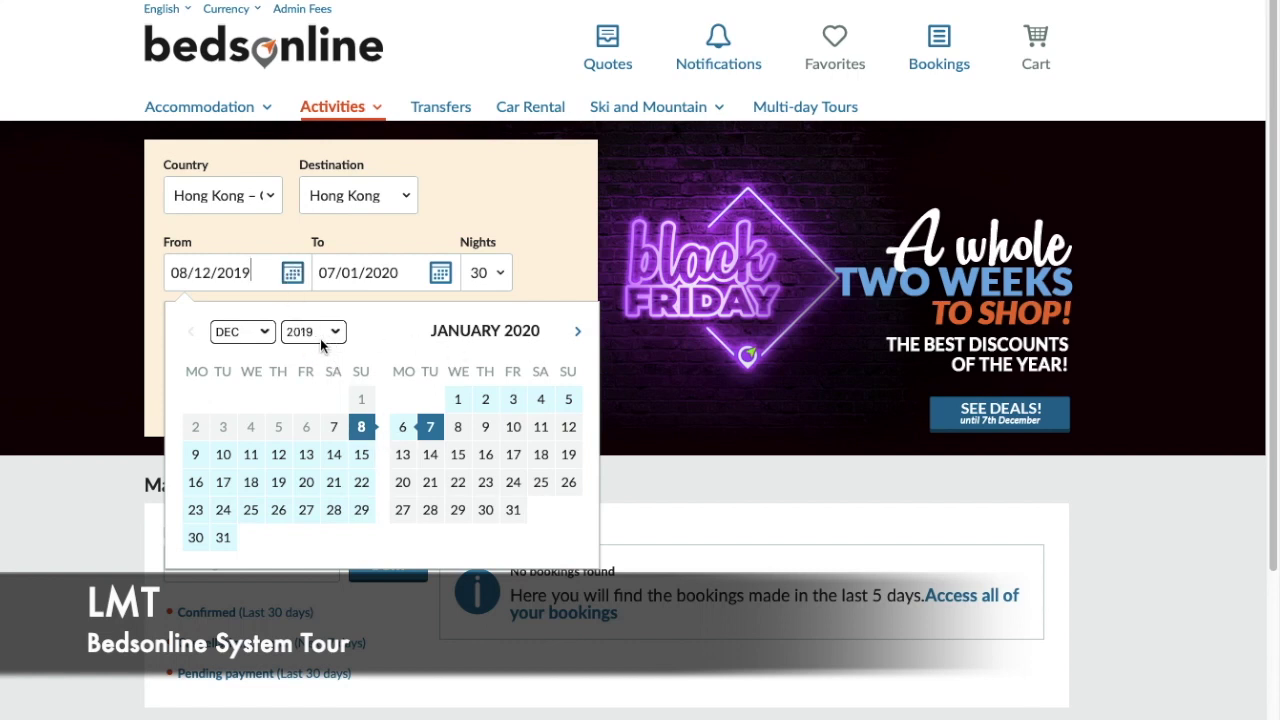
{"action": "left_click", "coordinate": [265, 338]}
{"action": "left_click", "coordinate": [311, 338]}
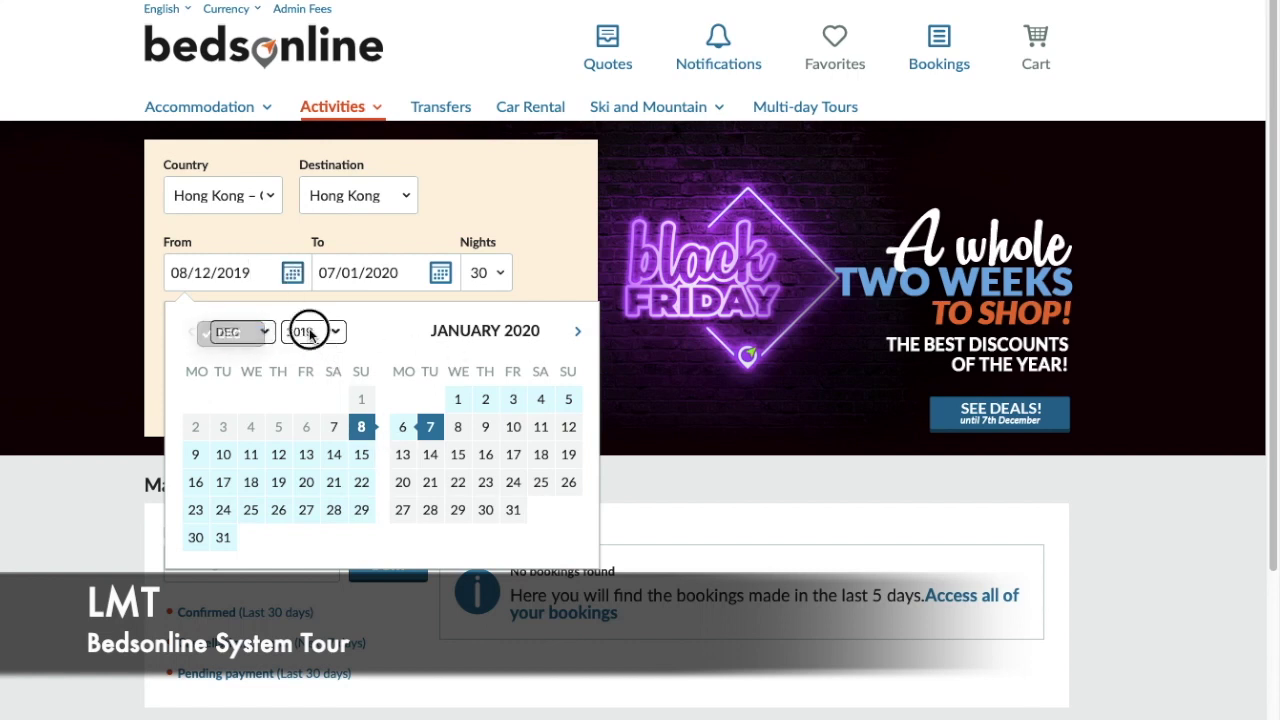
{"action": "left_click", "coordinate": [311, 334]}
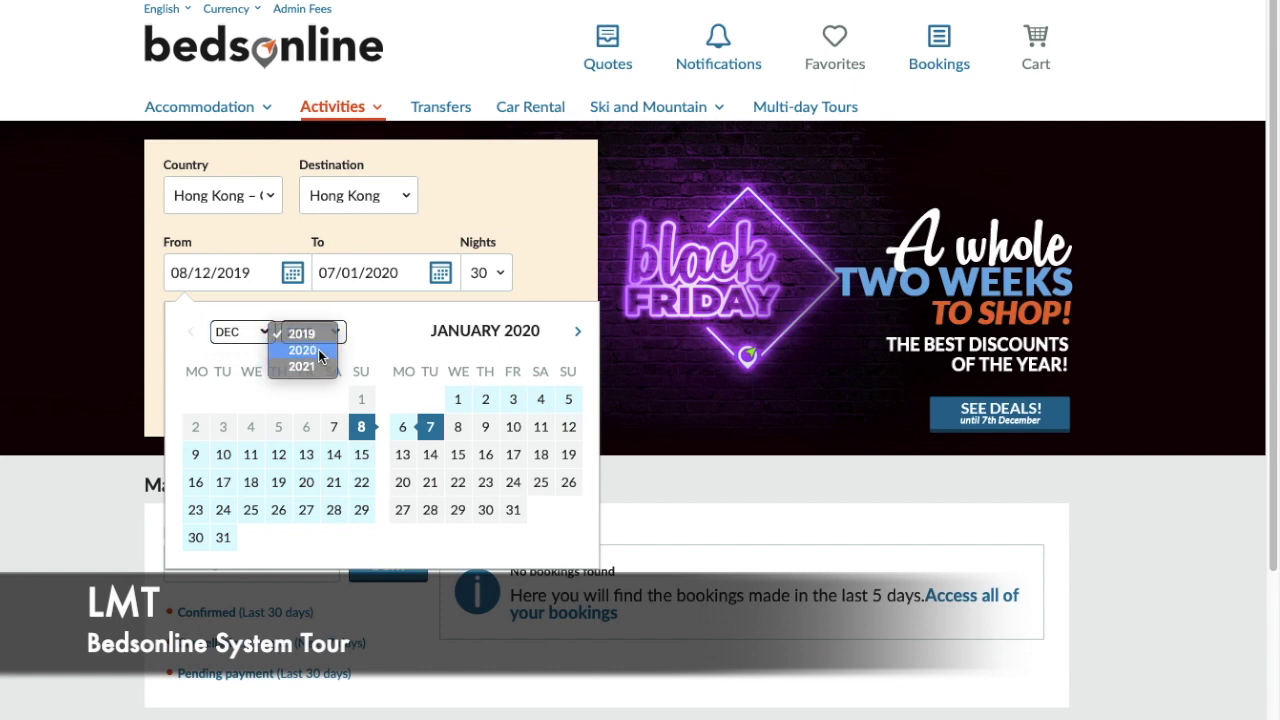
{"action": "left_click", "coordinate": [318, 356]}
{"action": "left_click", "coordinate": [263, 332]}
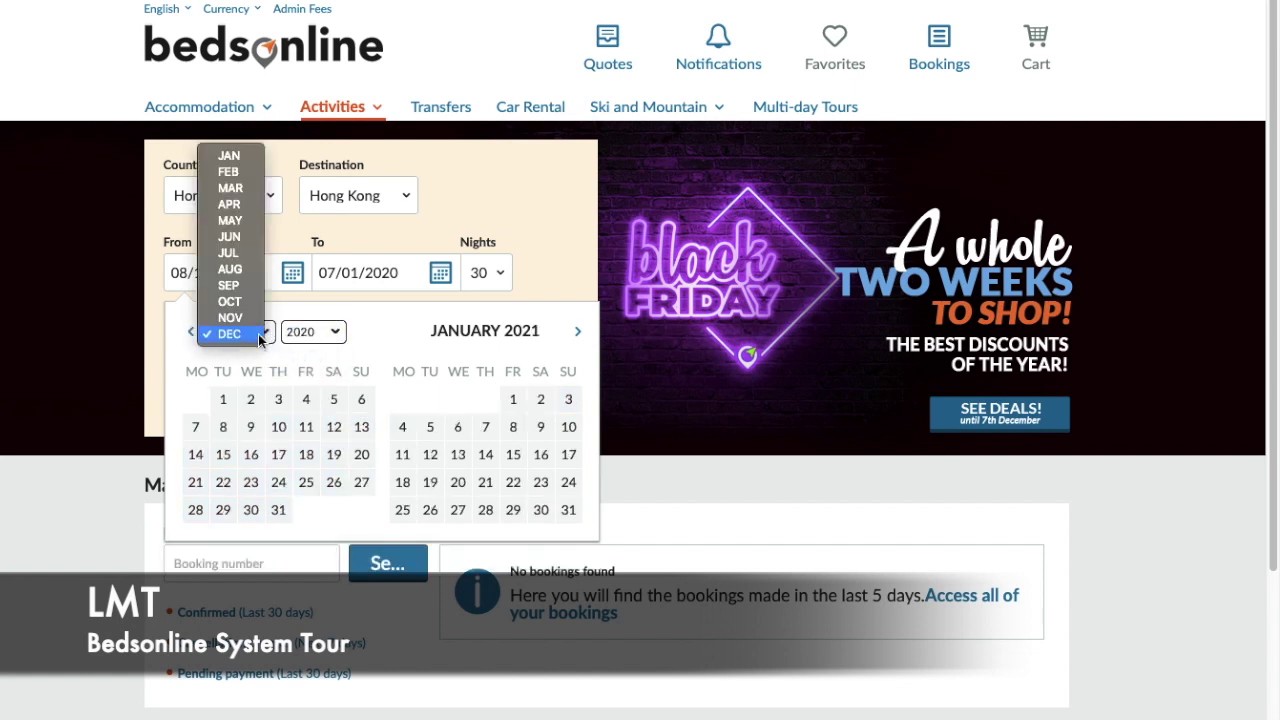
{"action": "left_click", "coordinate": [222, 156]}
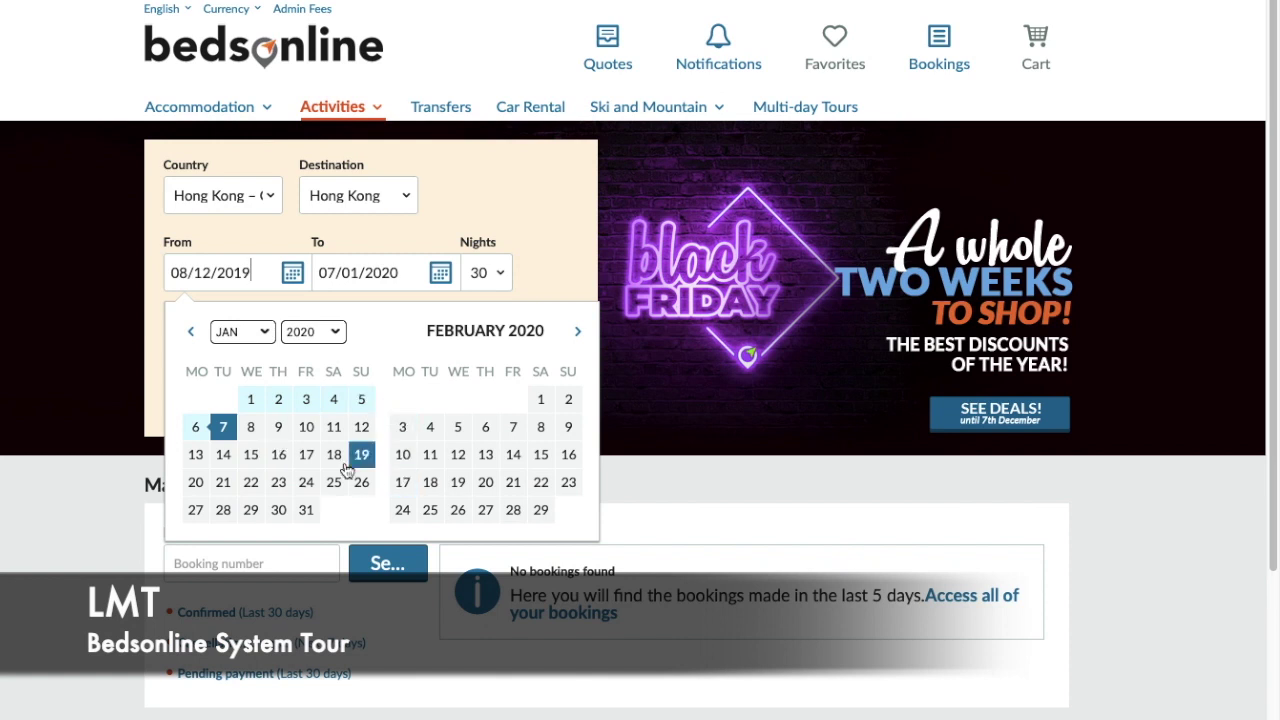
{"action": "left_click", "coordinate": [307, 511]}
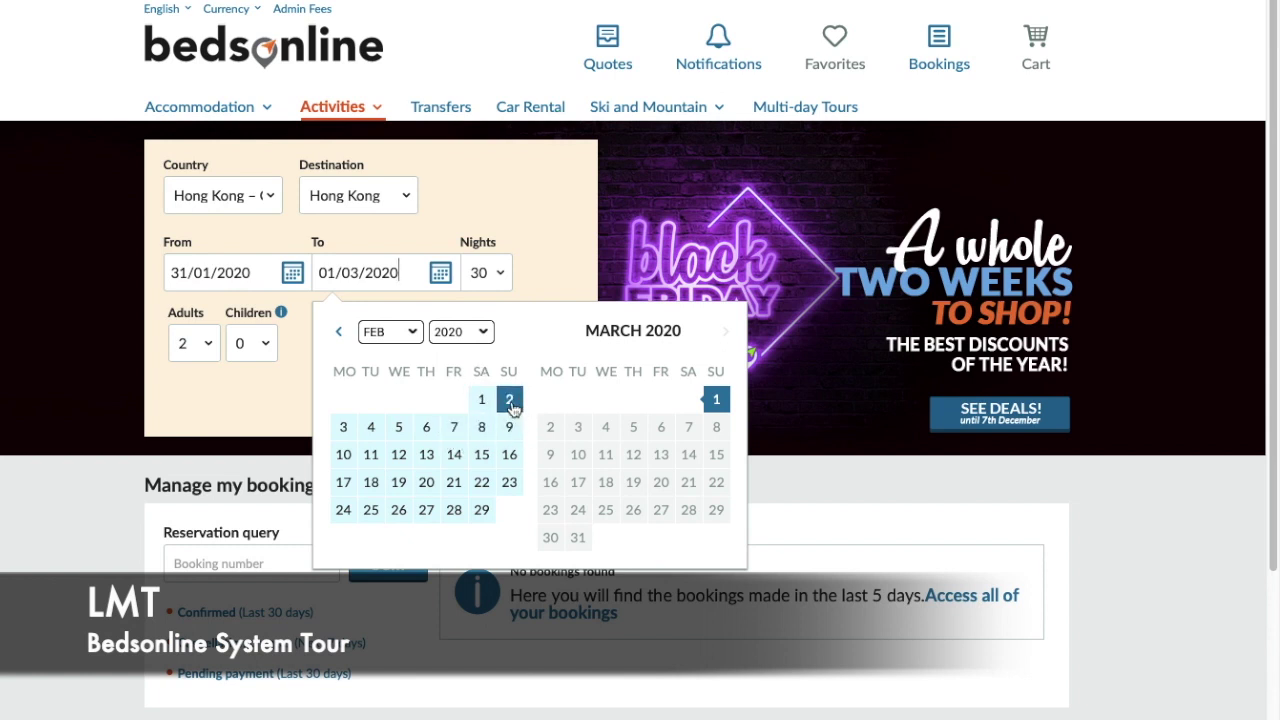
{"action": "left_click", "coordinate": [510, 400]}
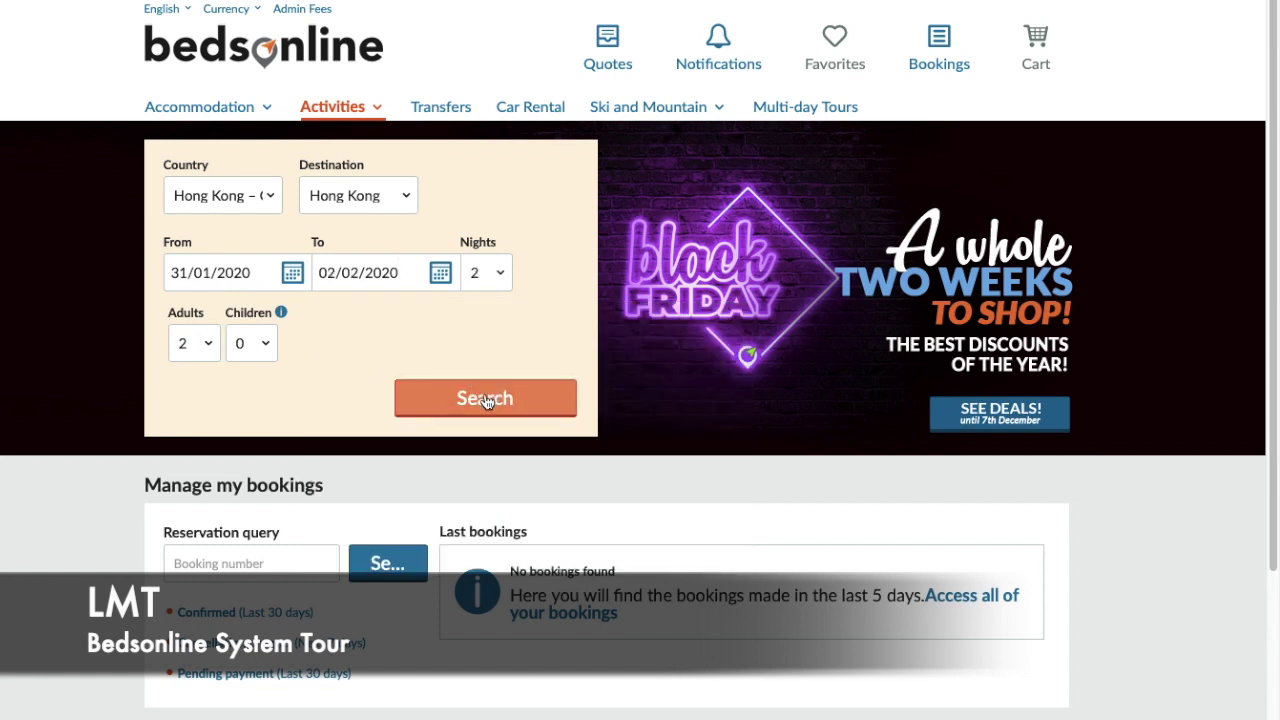
{"action": "left_click", "coordinate": [505, 402]}
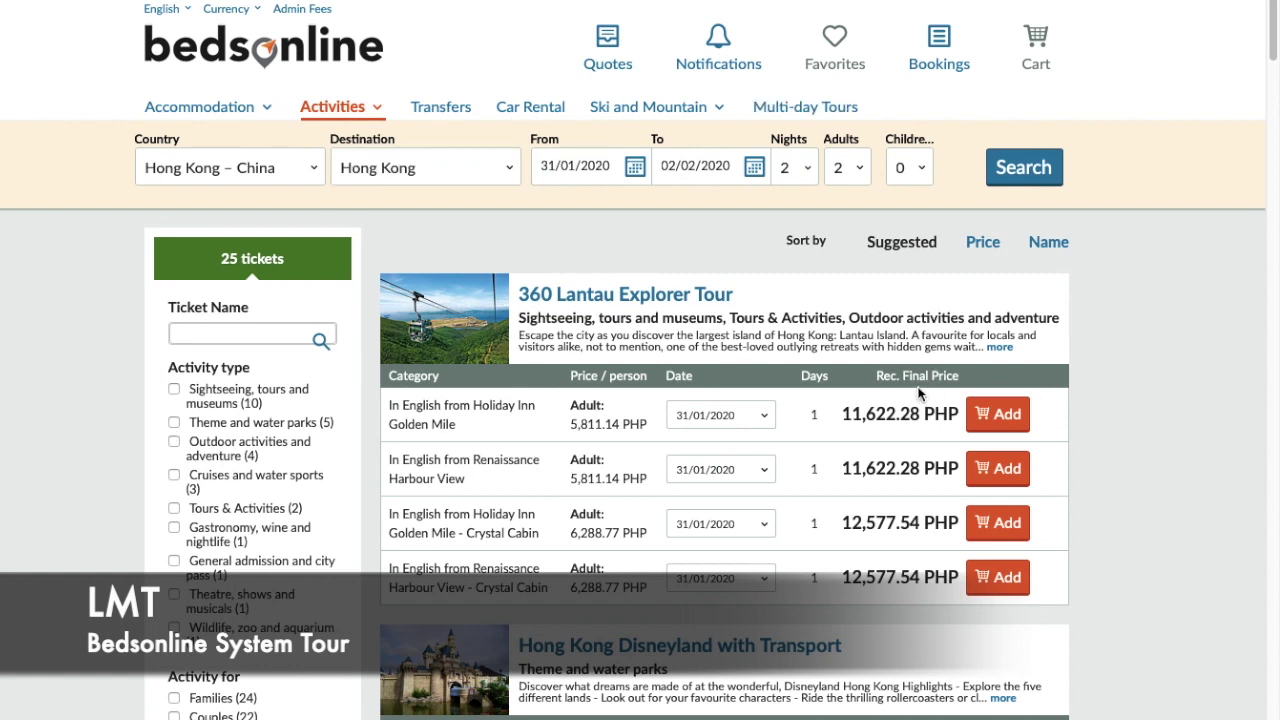
- Look over the ticket prices for the Hong Kong activities and rerun the search for 1 adult
{"action": "scroll", "coordinate": [1123, 347], "scroll_direction": "down", "scroll_amount": 2}
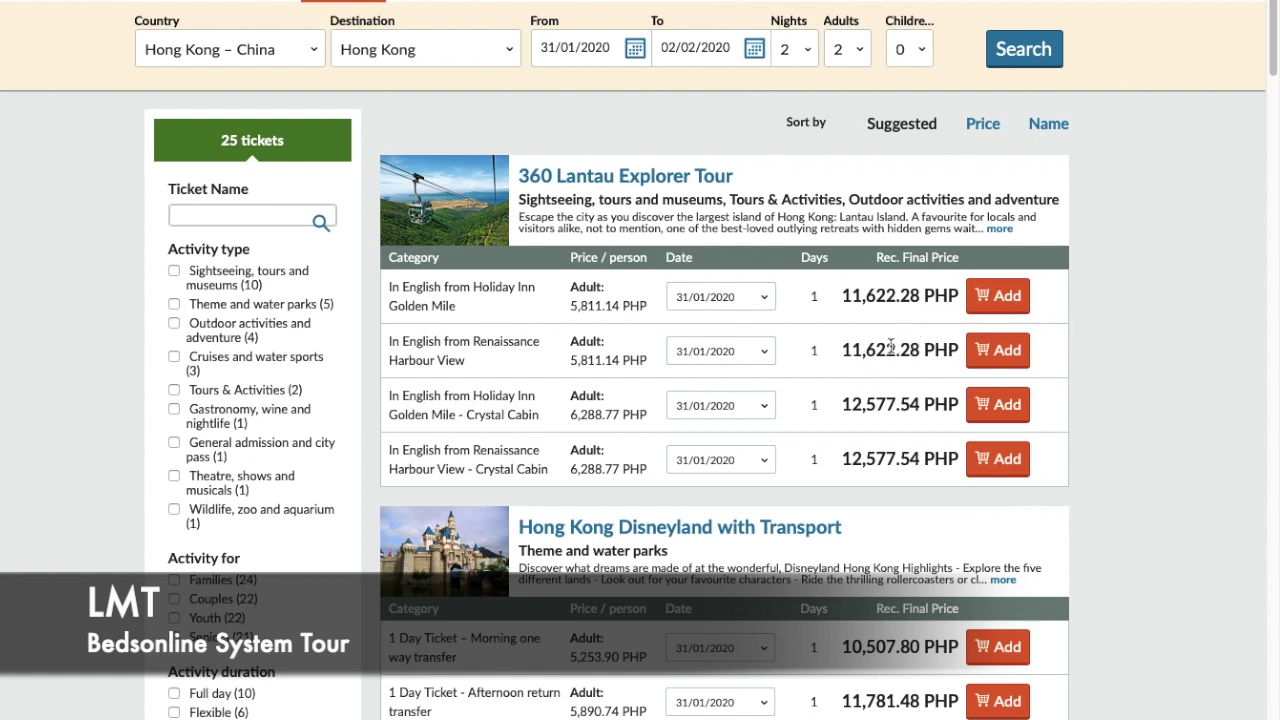
{"action": "mouse_move", "coordinate": [888, 347]}
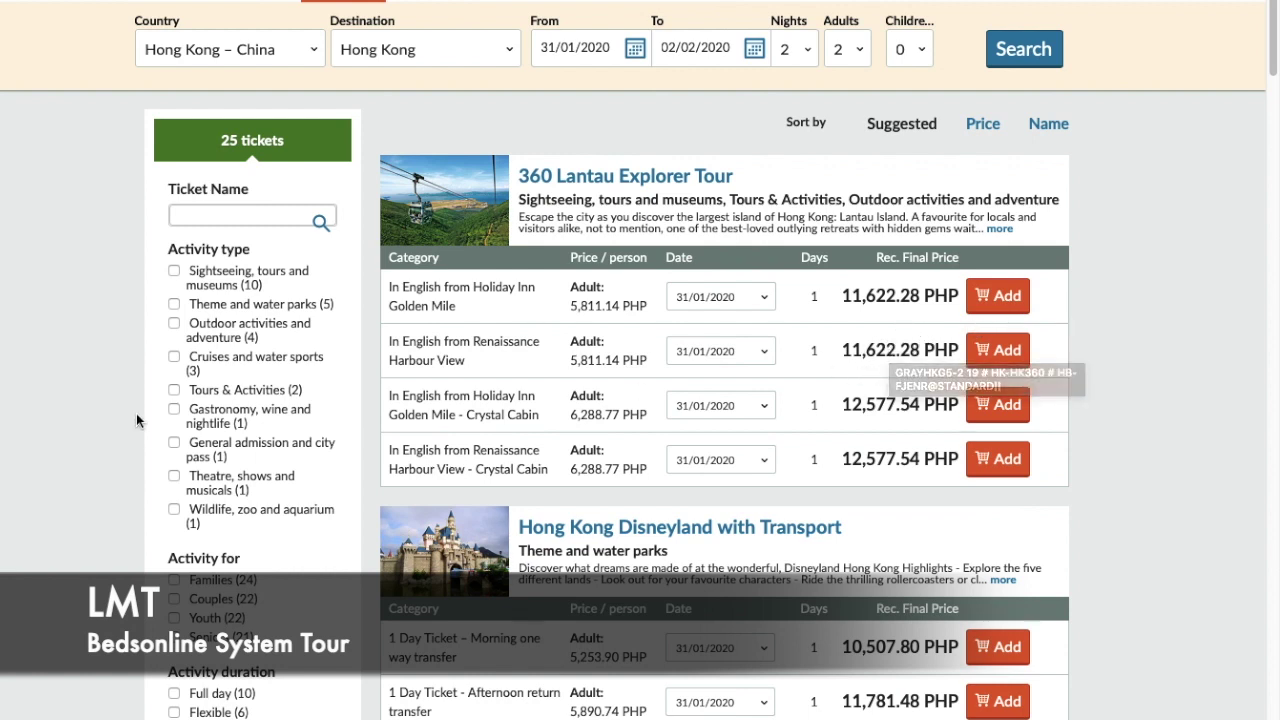
{"action": "scroll", "coordinate": [1174, 339], "scroll_direction": "up", "scroll_amount": 1}
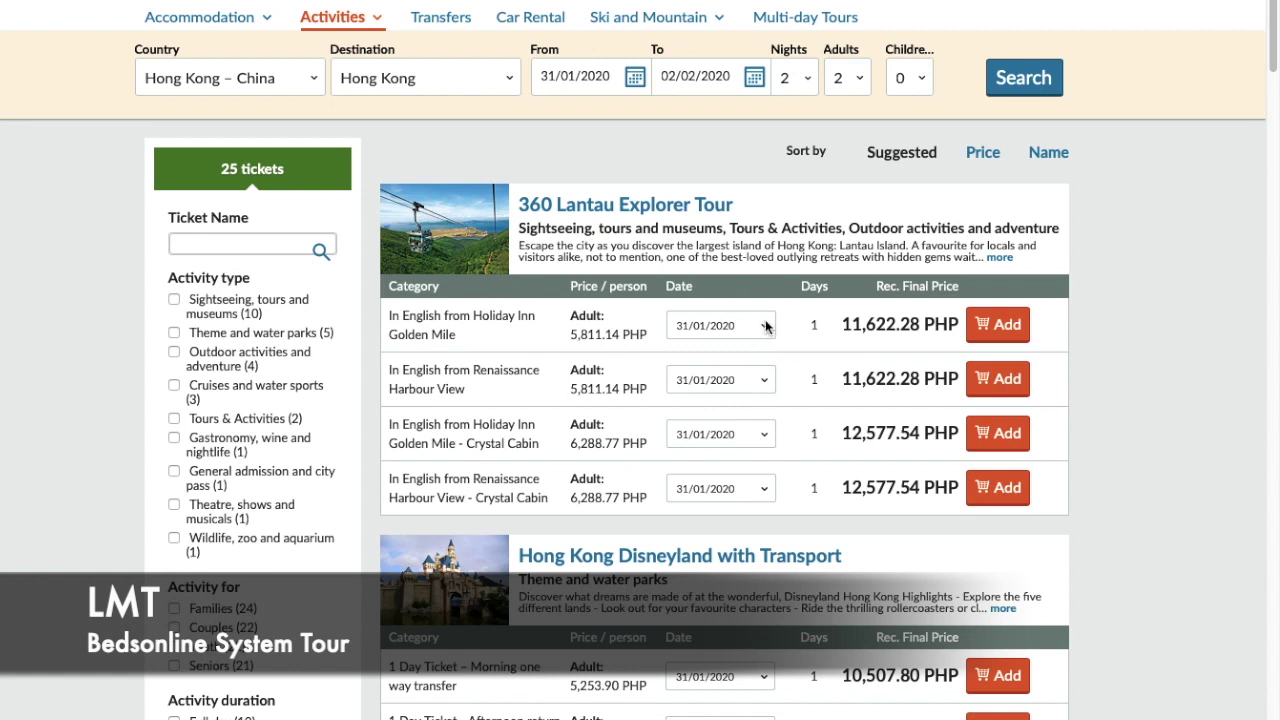
{"action": "left_click", "coordinate": [855, 84]}
{"action": "left_click", "coordinate": [850, 61]}
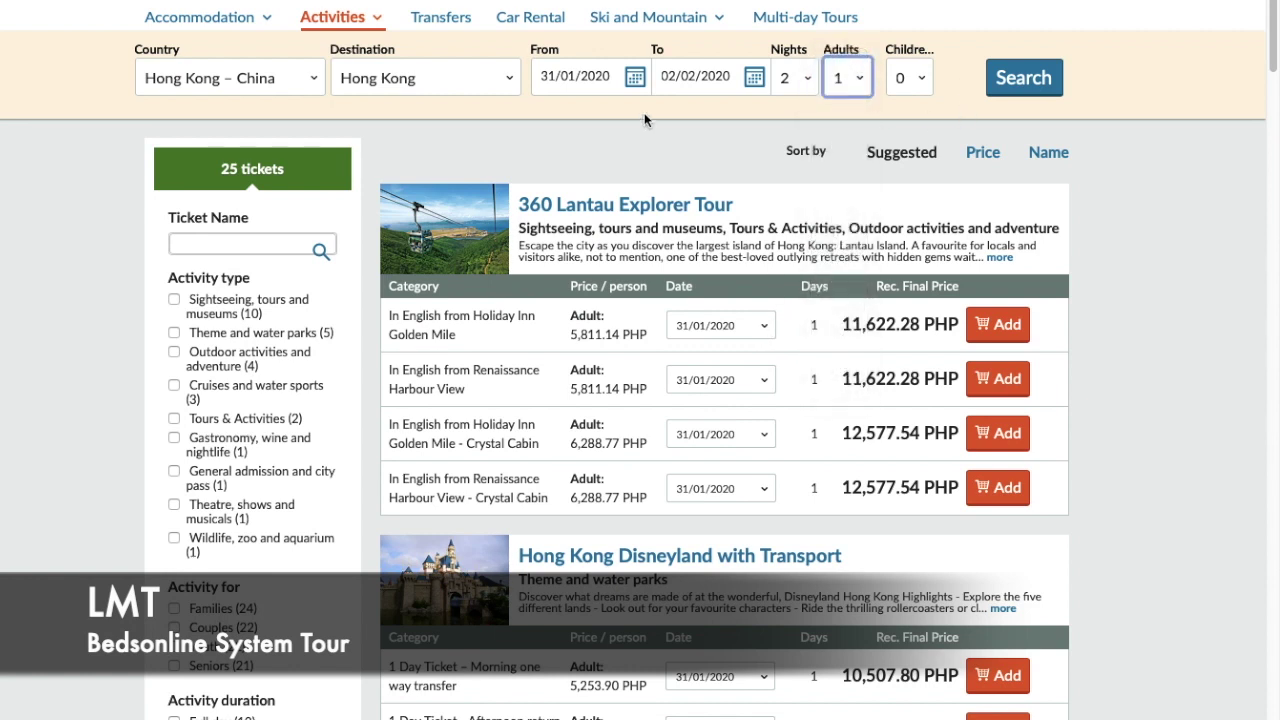
{"action": "left_click", "coordinate": [1030, 79]}
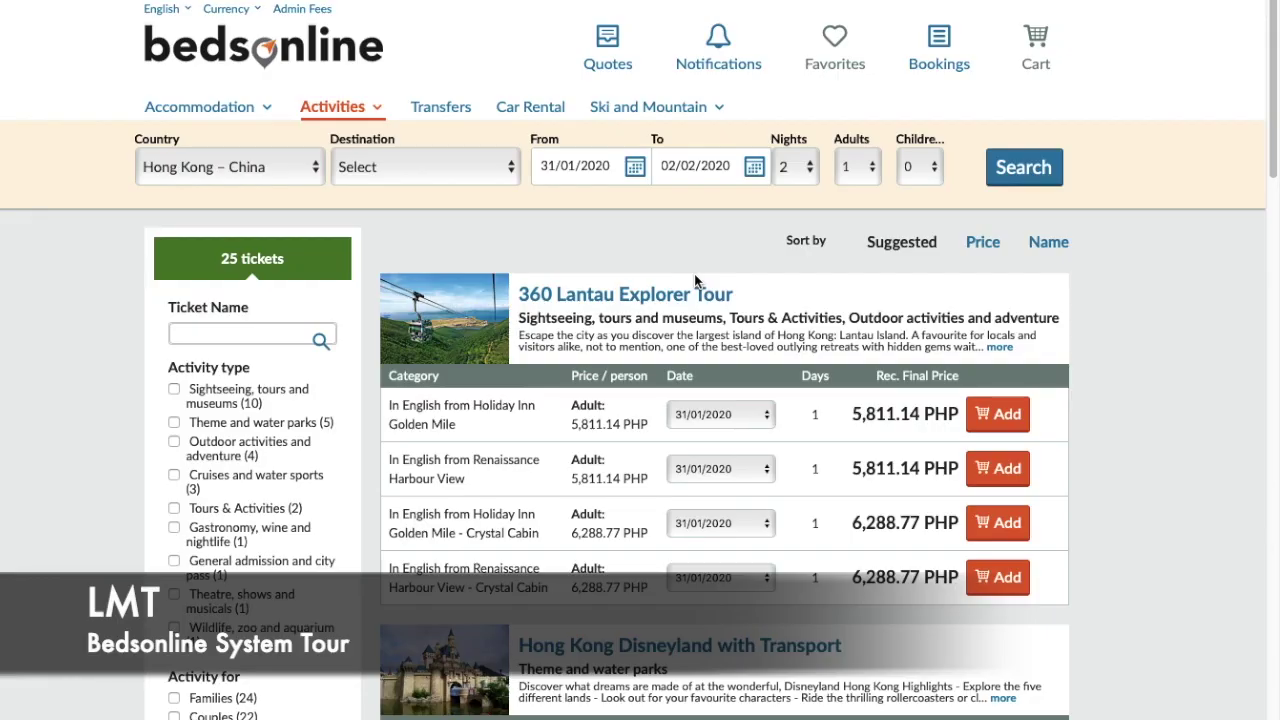
- Examine the single-adult activity prices, highlighting the per-person price of Hong Kong Disneyland's morning one way transfer ticket
{"action": "scroll", "coordinate": [760, 272], "scroll_direction": "down", "scroll_amount": 5}
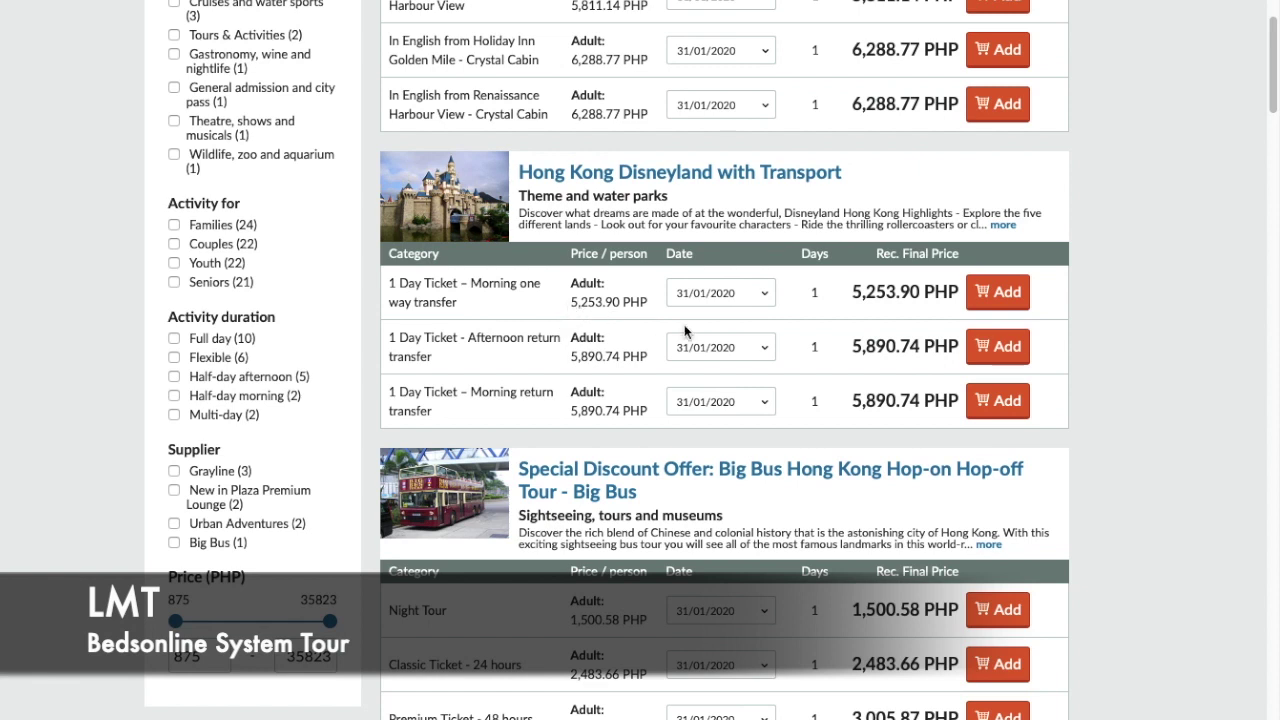
{"action": "scroll", "coordinate": [684, 324], "scroll_direction": "down", "scroll_amount": 1}
{"action": "scroll", "coordinate": [684, 324], "scroll_direction": "up", "scroll_amount": 1}
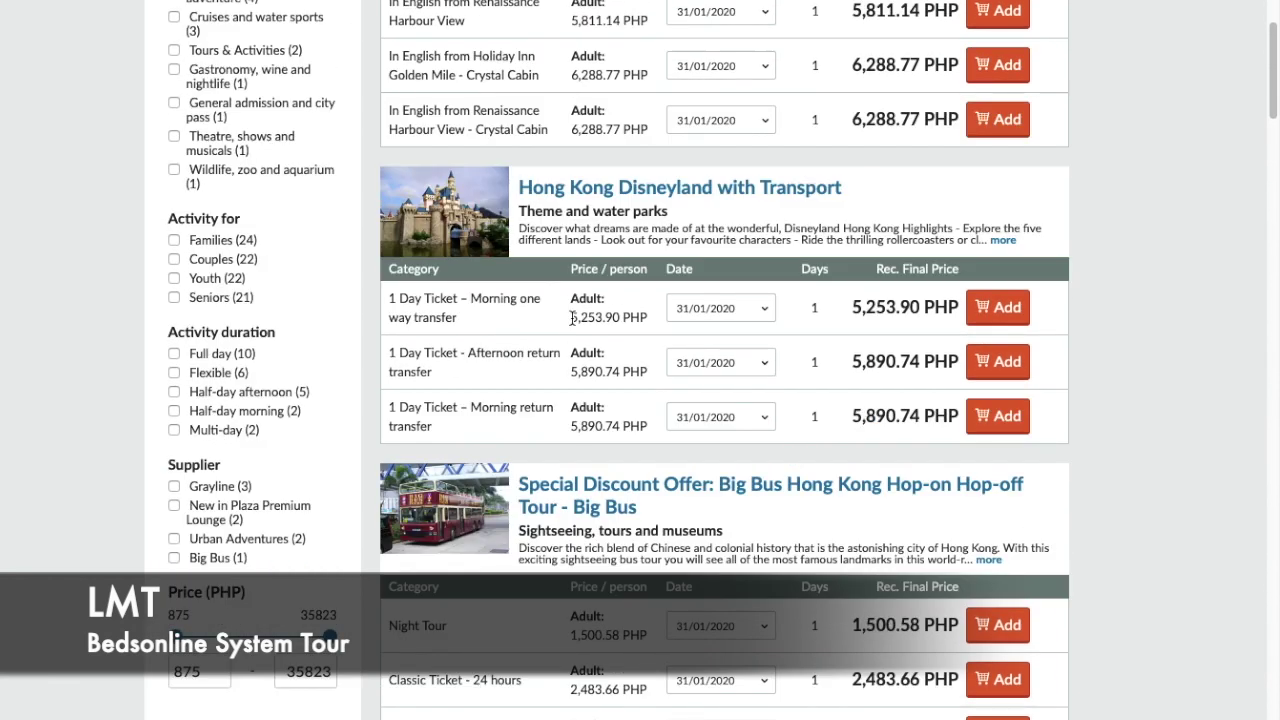
{"action": "left_click_drag", "start_coordinate": [567, 320], "coordinate": [597, 316]}
{"action": "left_click", "coordinate": [612, 335]}
{"action": "left_click", "coordinate": [566, 317]}
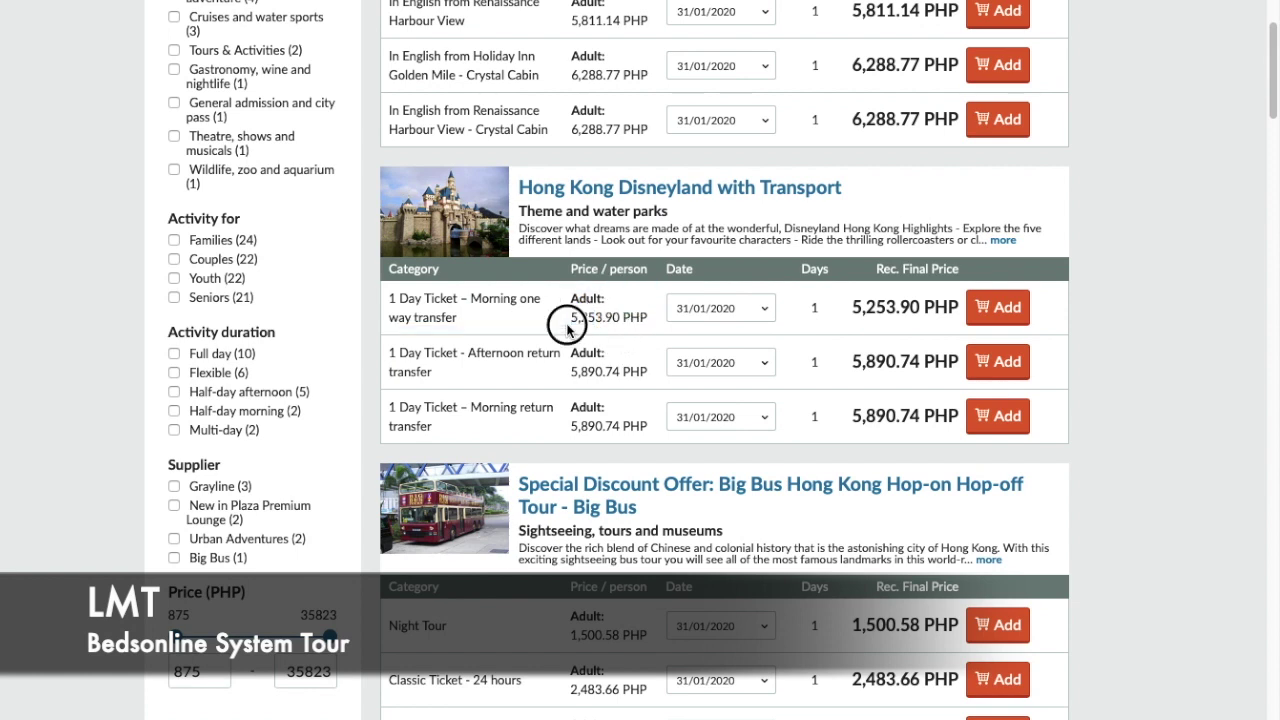
{"action": "left_click_drag", "start_coordinate": [571, 320], "coordinate": [604, 318]}
{"action": "left_click", "coordinate": [587, 325]}
{"action": "left_click", "coordinate": [624, 312]}
{"action": "left_click", "coordinate": [613, 328]}
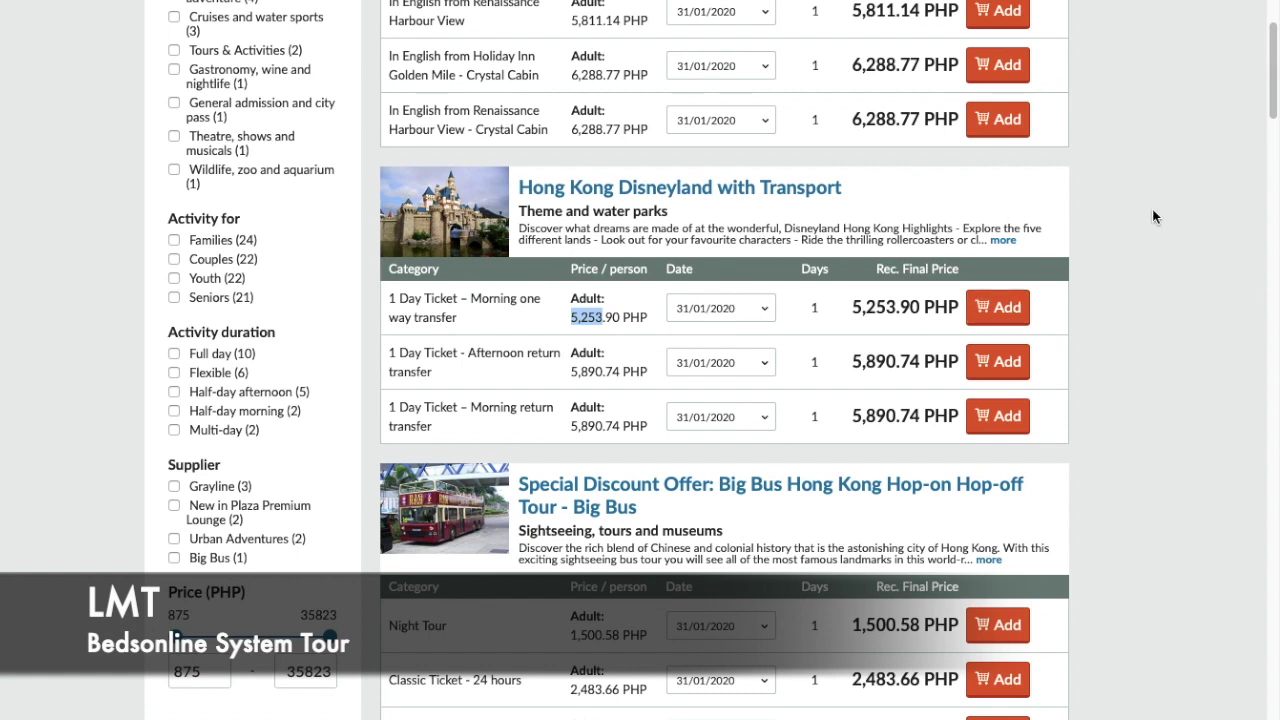
{"action": "scroll", "coordinate": [1152, 209], "scroll_direction": "down", "scroll_amount": 3}
{"action": "scroll", "coordinate": [1152, 206], "scroll_direction": "up", "scroll_amount": 8}
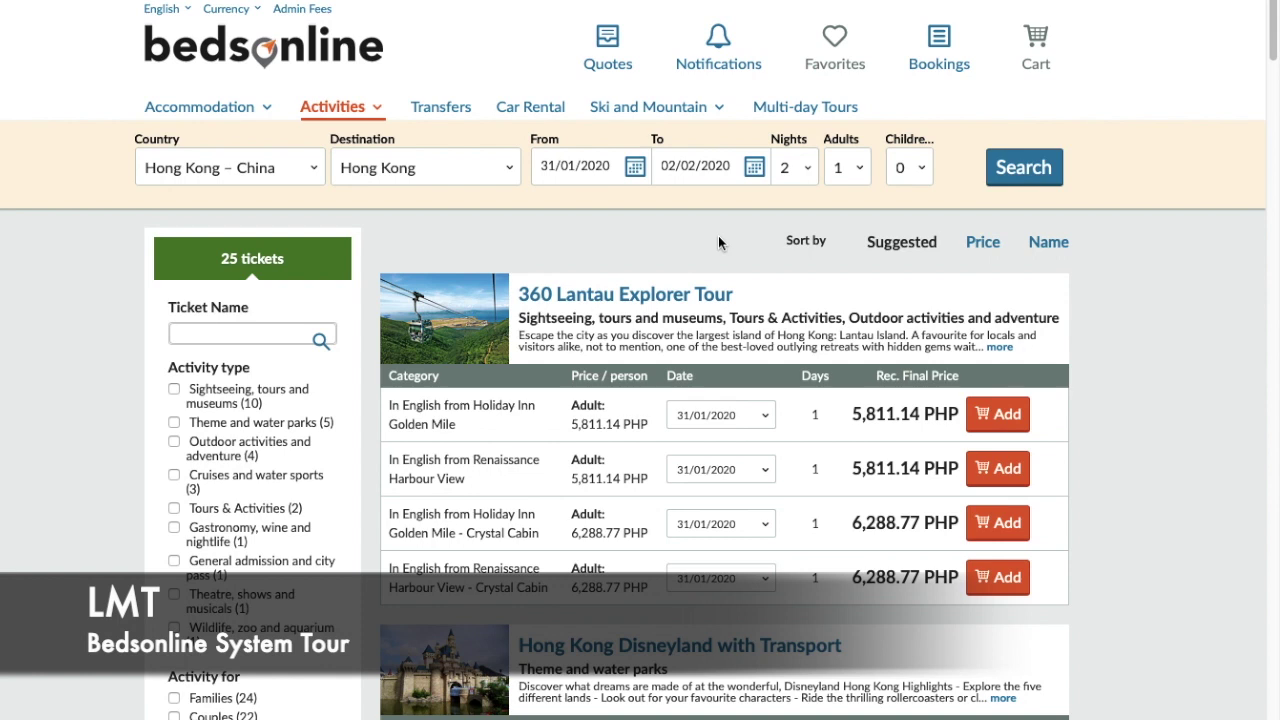
- Add Hong Kong Disneyland's 1 Day Ticket – Morning one way transfer for 31/01/2020 to the cart and review its compulsory information and remarks
{"action": "scroll", "coordinate": [838, 409], "scroll_direction": "down", "scroll_amount": 1}
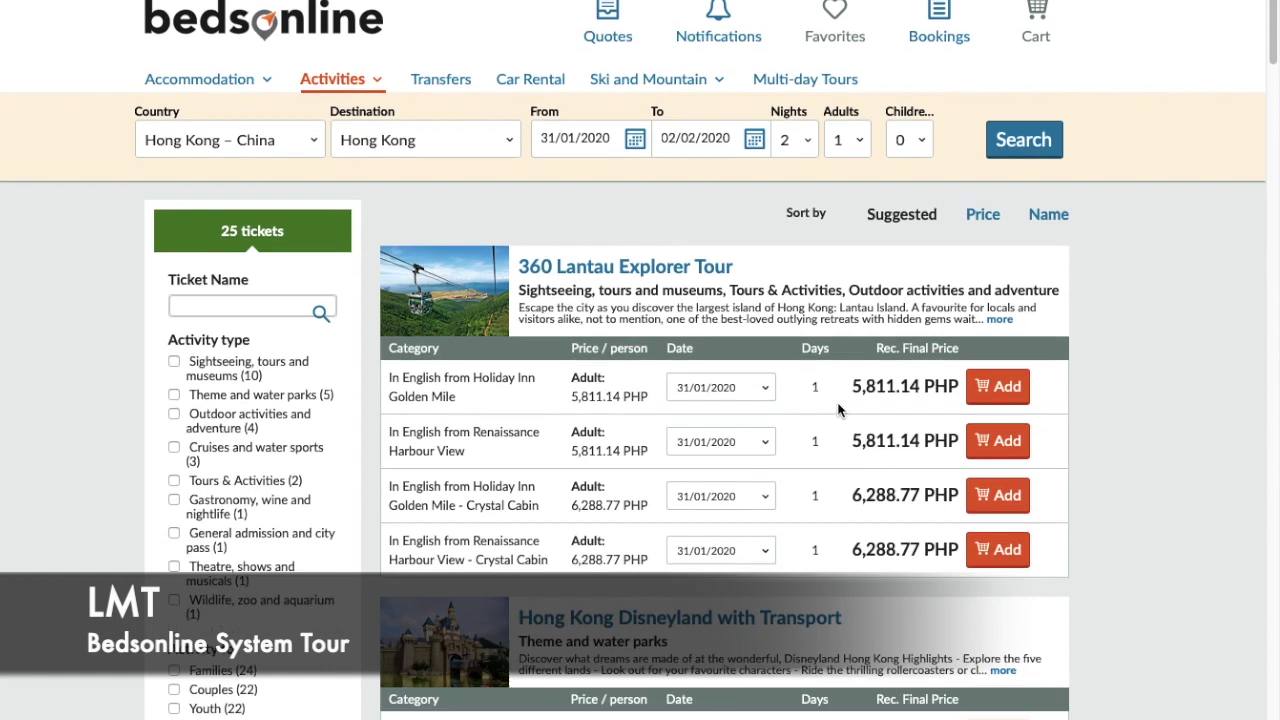
{"action": "scroll", "coordinate": [838, 409], "scroll_direction": "down", "scroll_amount": 3}
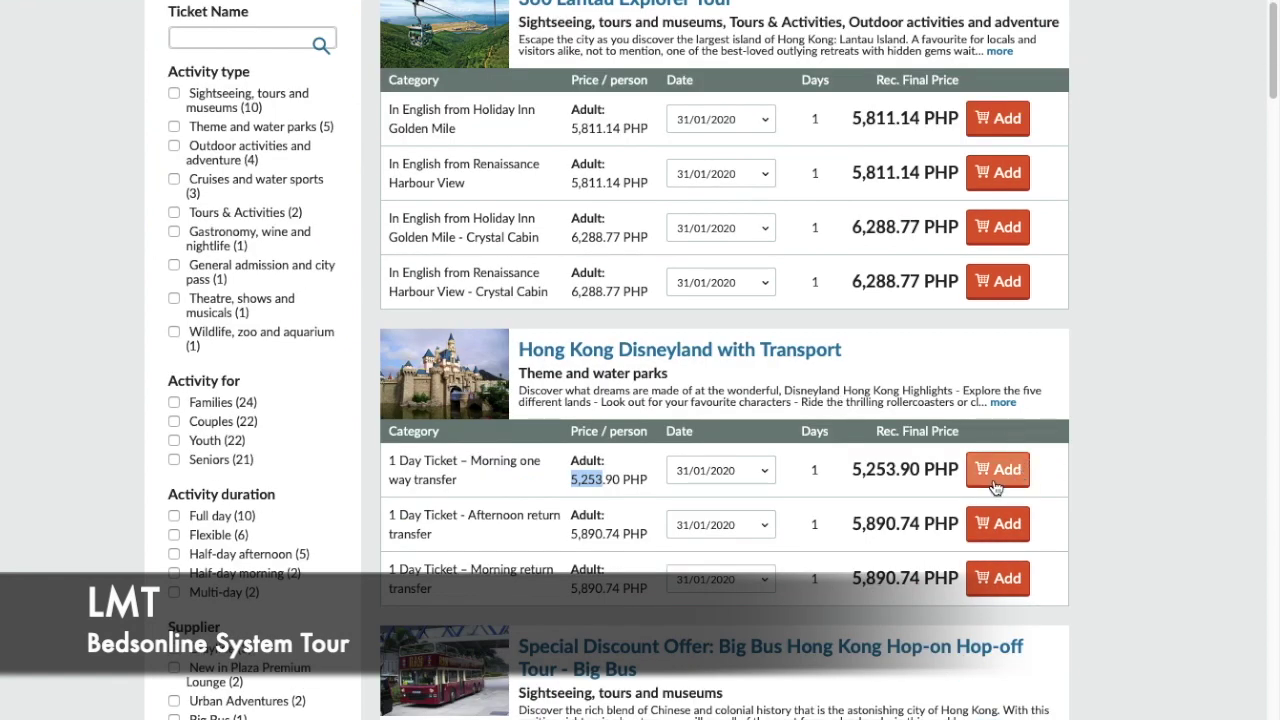
{"action": "left_click", "coordinate": [993, 474]}
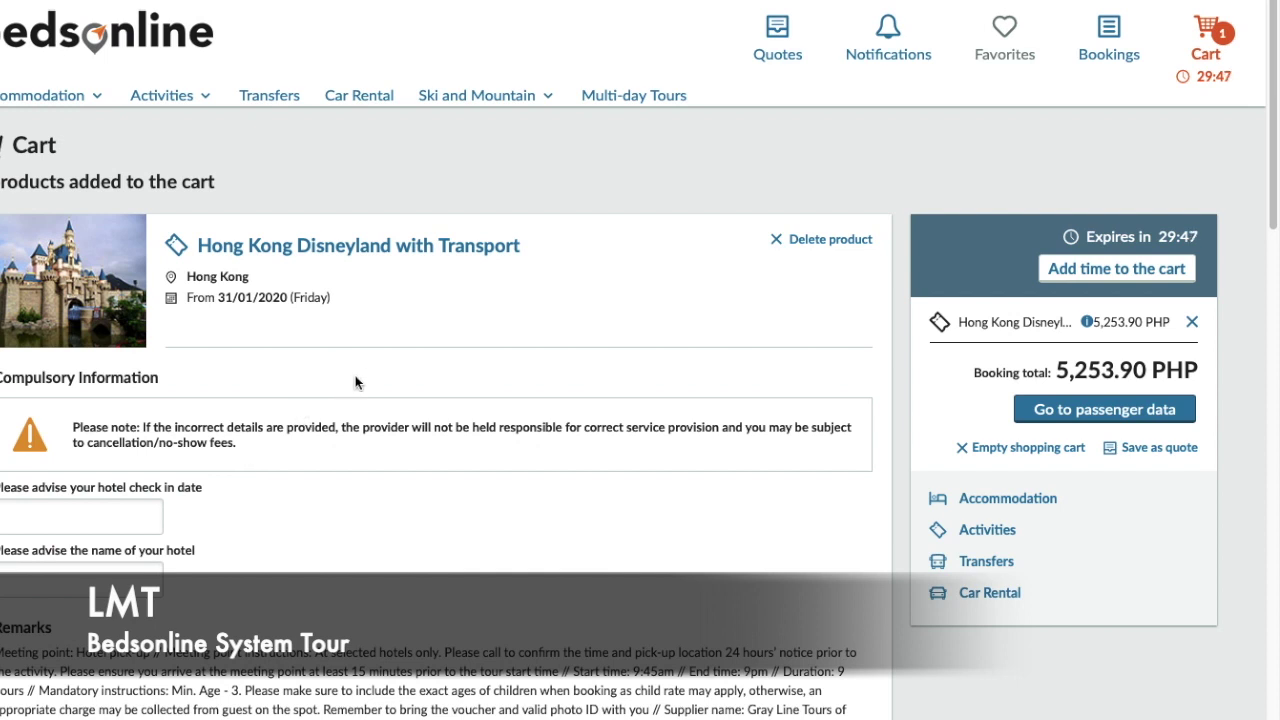
{"action": "scroll", "coordinate": [372, 372], "scroll_direction": "down", "scroll_amount": 3}
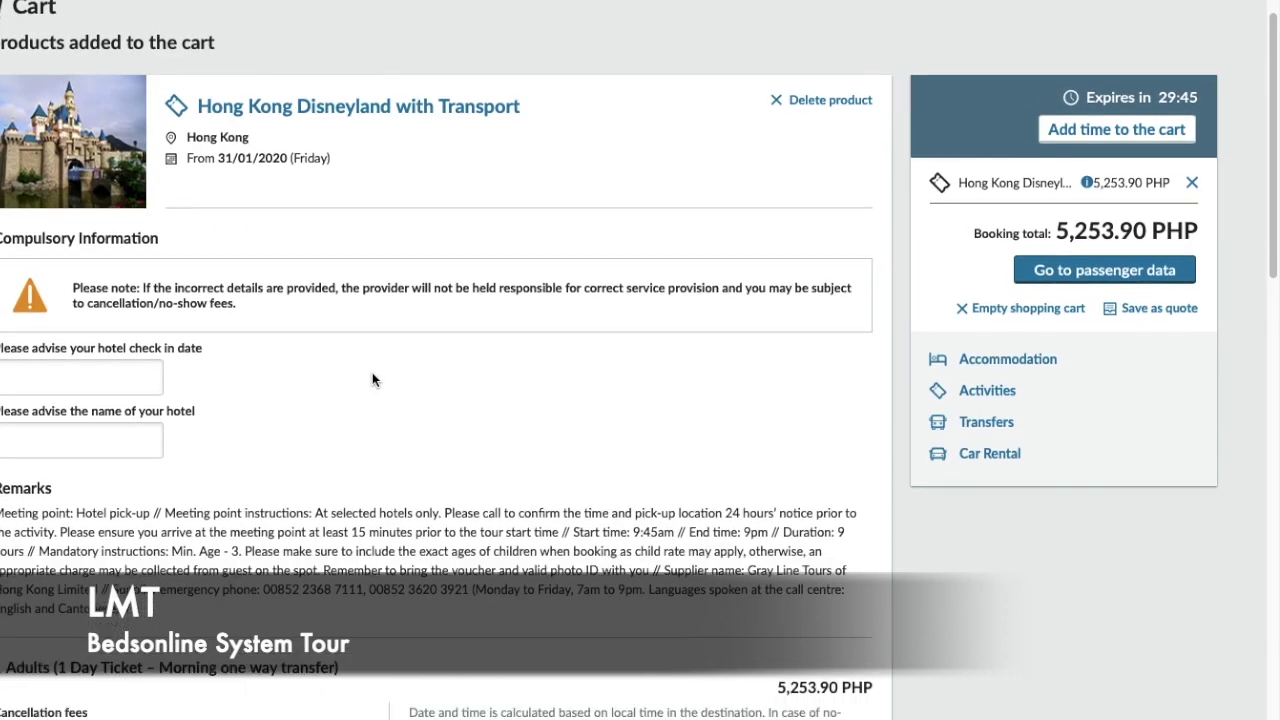
{"action": "scroll", "coordinate": [375, 377], "scroll_direction": "down", "scroll_amount": 1}
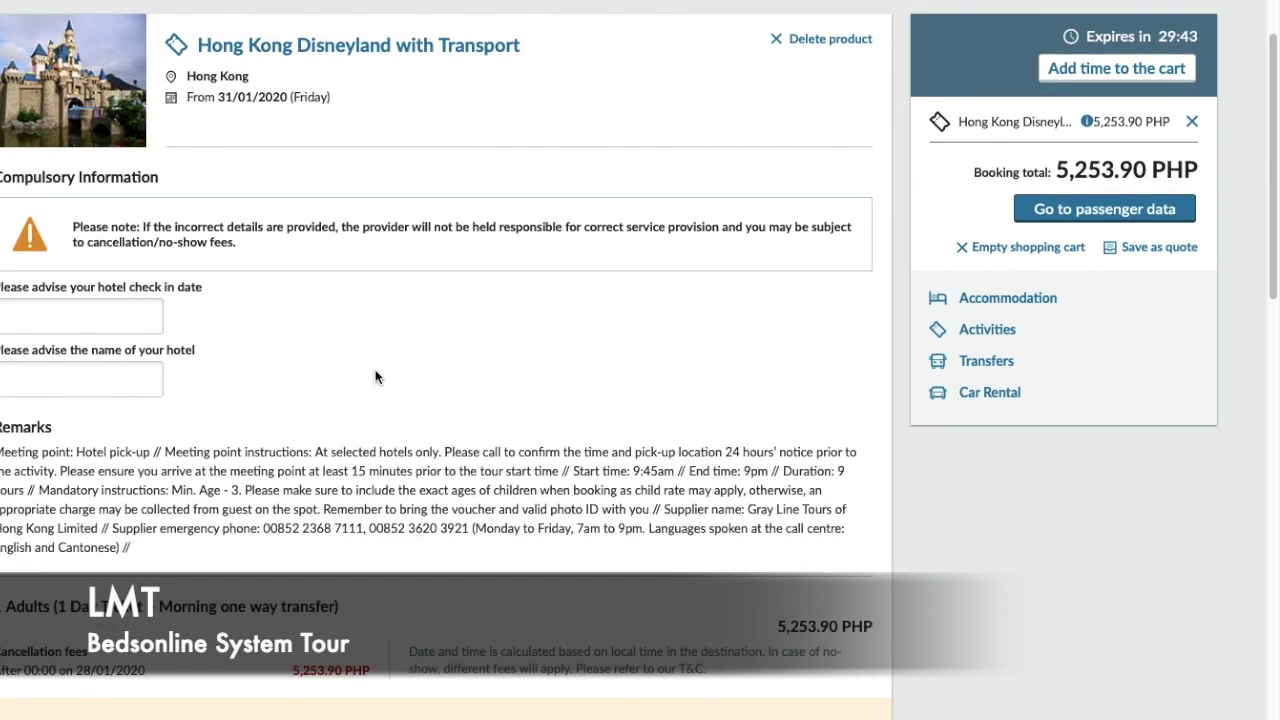
- Review the Disneyland ticket's price, passenger details, booking confirmation and payment deadlines, highlighting the total net price to pay to Bedsonline
{"action": "scroll", "coordinate": [378, 380], "scroll_direction": "down", "scroll_amount": 5}
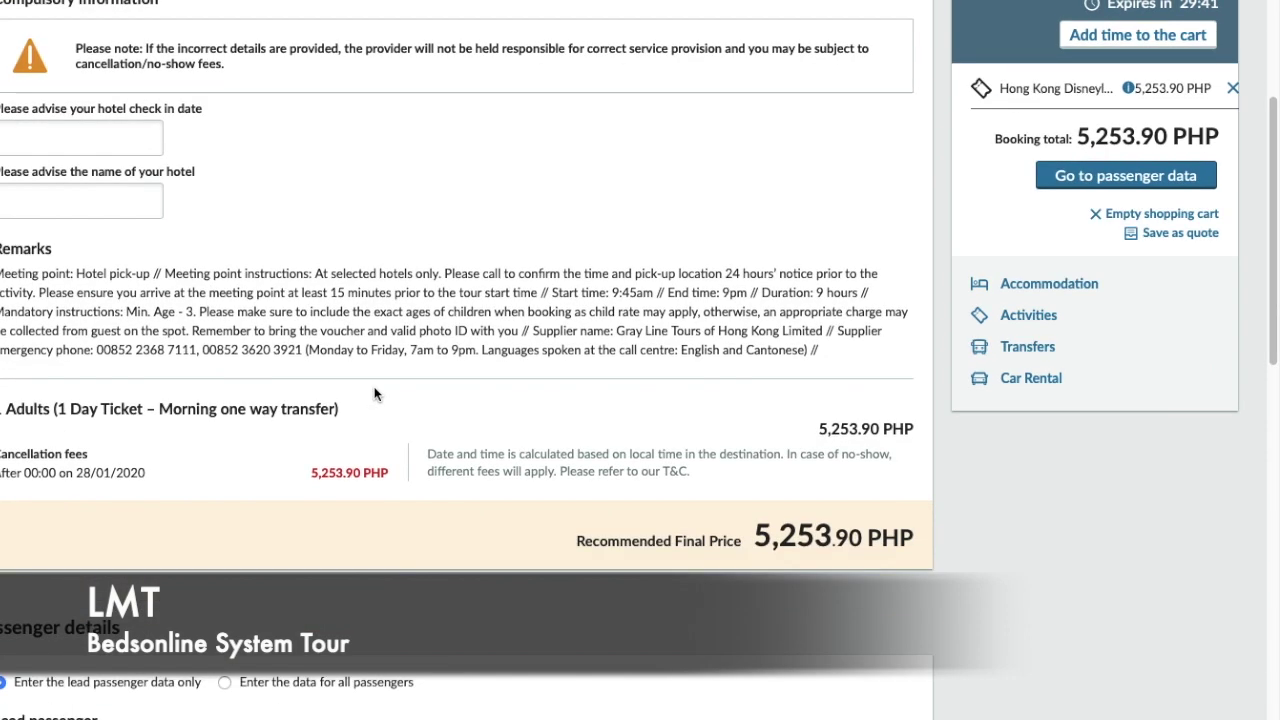
{"action": "scroll", "coordinate": [485, 385], "scroll_direction": "down", "scroll_amount": 4}
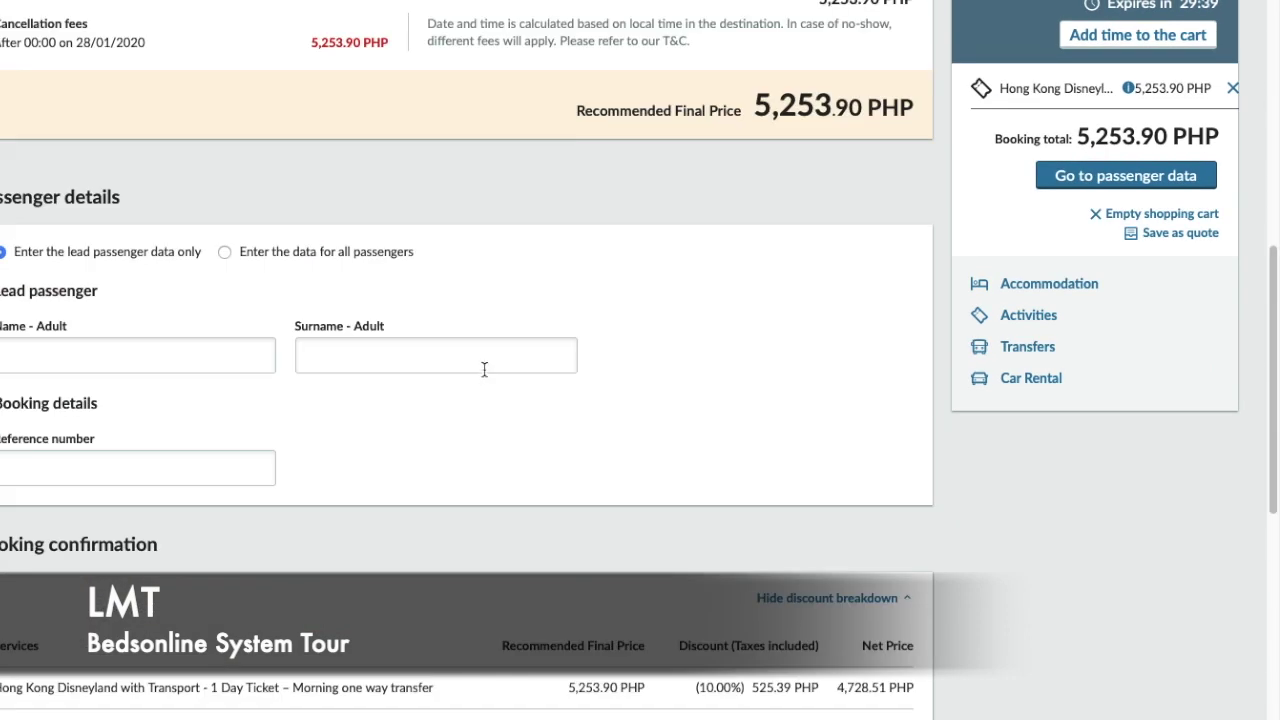
{"action": "scroll", "coordinate": [496, 339], "scroll_direction": "up", "scroll_amount": 1}
{"action": "scroll", "coordinate": [493, 340], "scroll_direction": "down", "scroll_amount": 5}
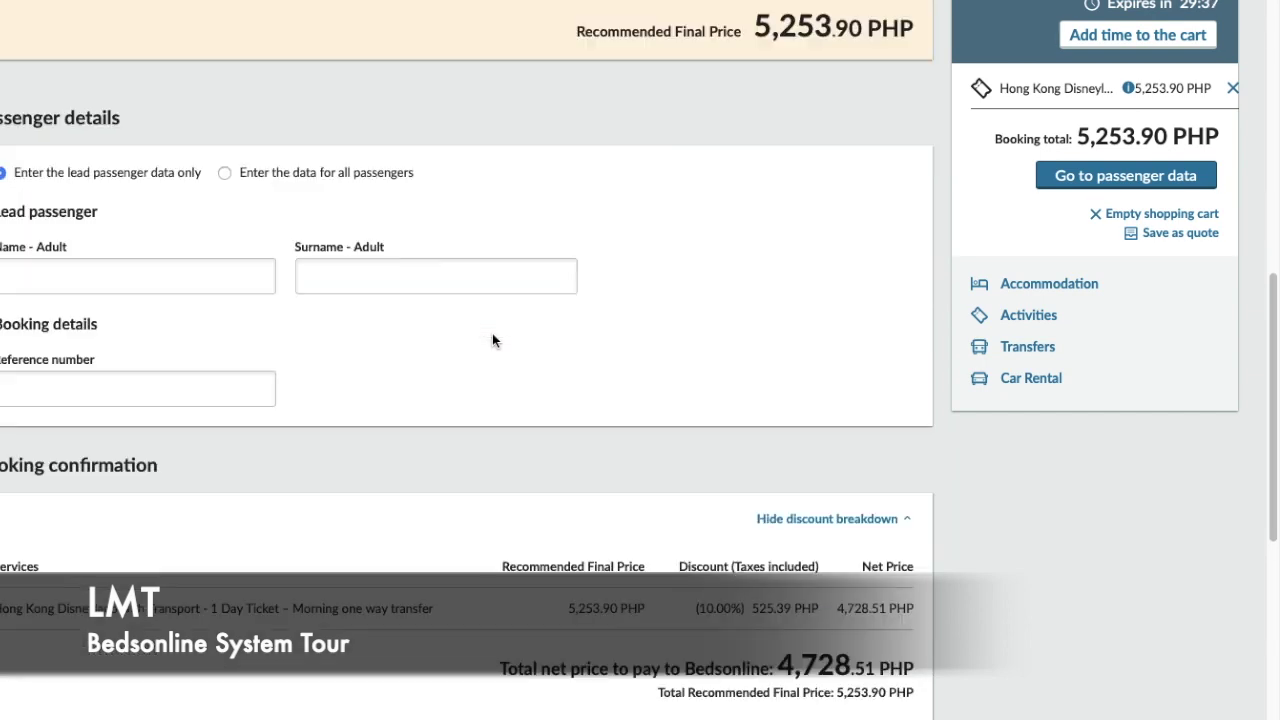
{"action": "scroll", "coordinate": [493, 340], "scroll_direction": "up", "scroll_amount": 7}
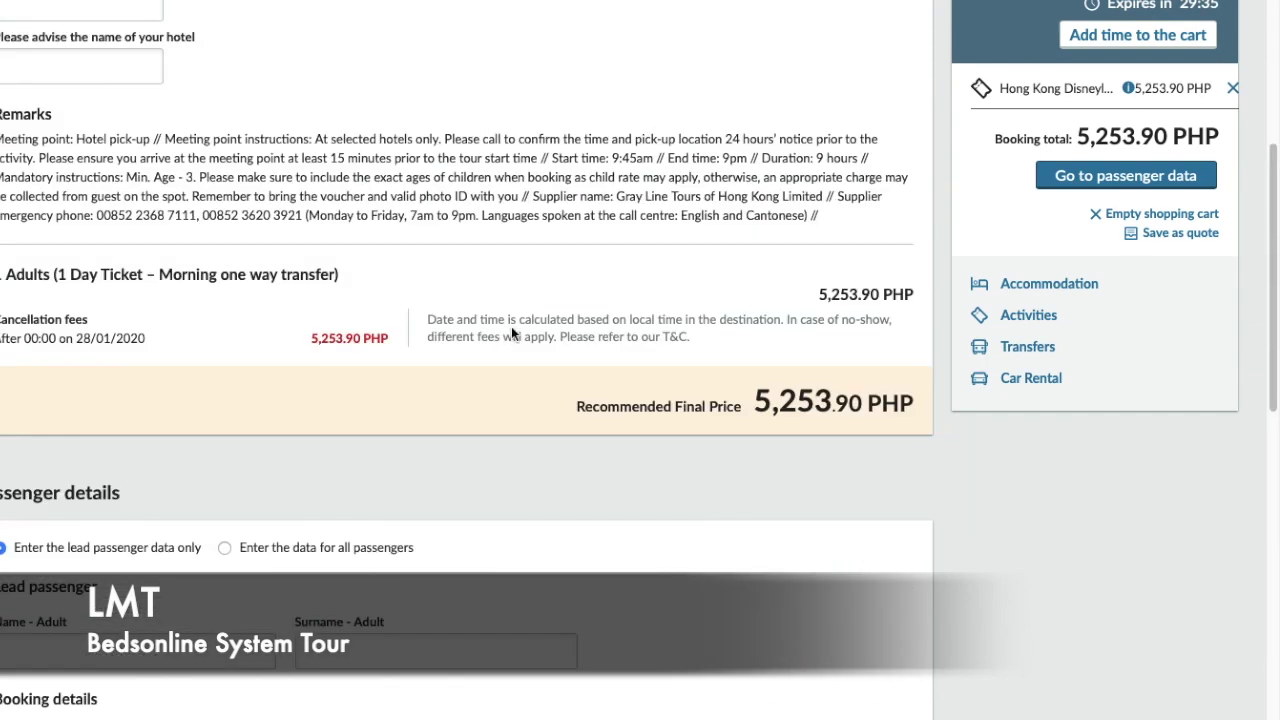
{"action": "left_click_drag", "start_coordinate": [760, 400], "coordinate": [880, 405]}
{"action": "scroll", "coordinate": [652, 377], "scroll_direction": "down", "scroll_amount": 6}
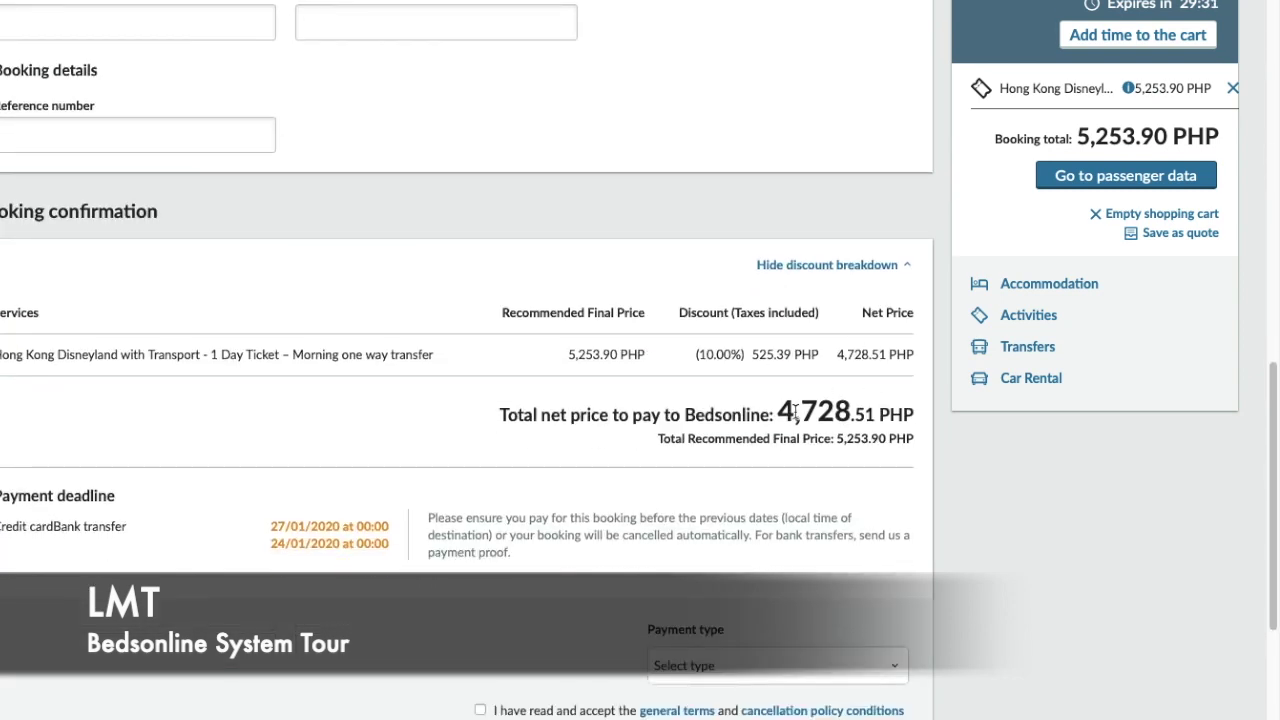
{"action": "left_click_drag", "start_coordinate": [779, 414], "coordinate": [885, 414]}
{"action": "scroll", "coordinate": [708, 414], "scroll_direction": "down", "scroll_amount": 2}
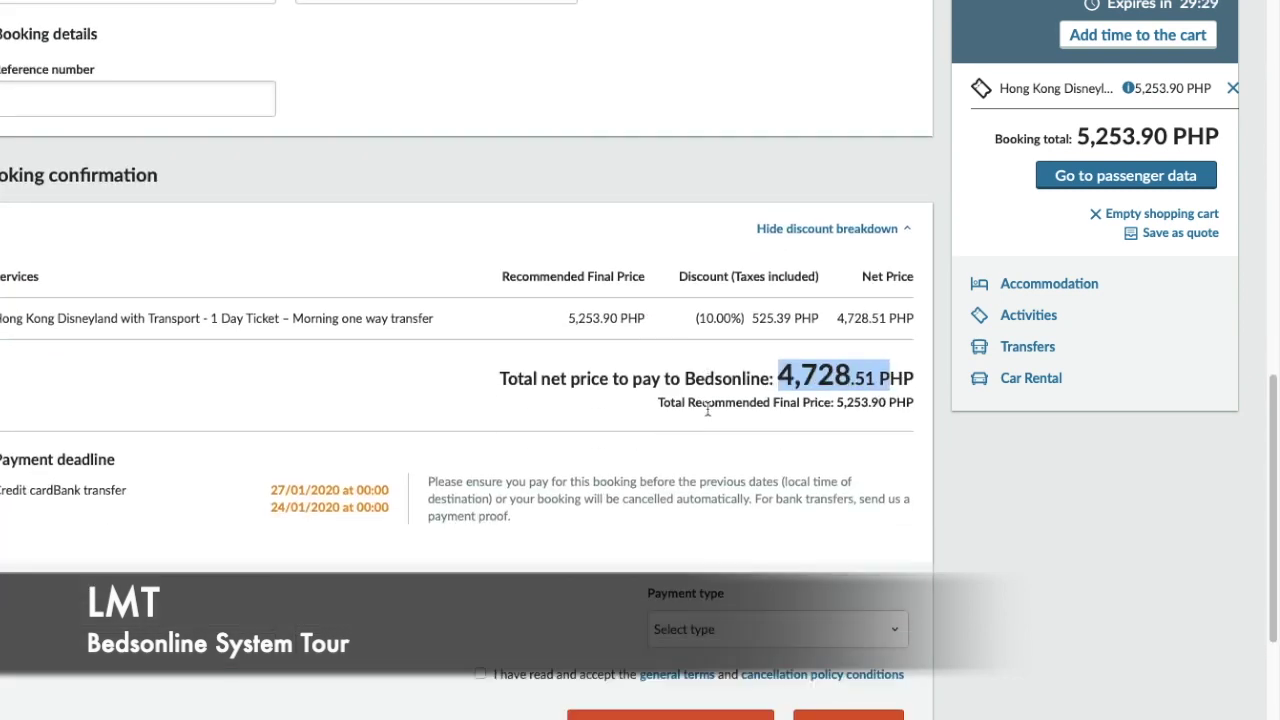
{"action": "scroll", "coordinate": [700, 405], "scroll_direction": "down", "scroll_amount": 1}
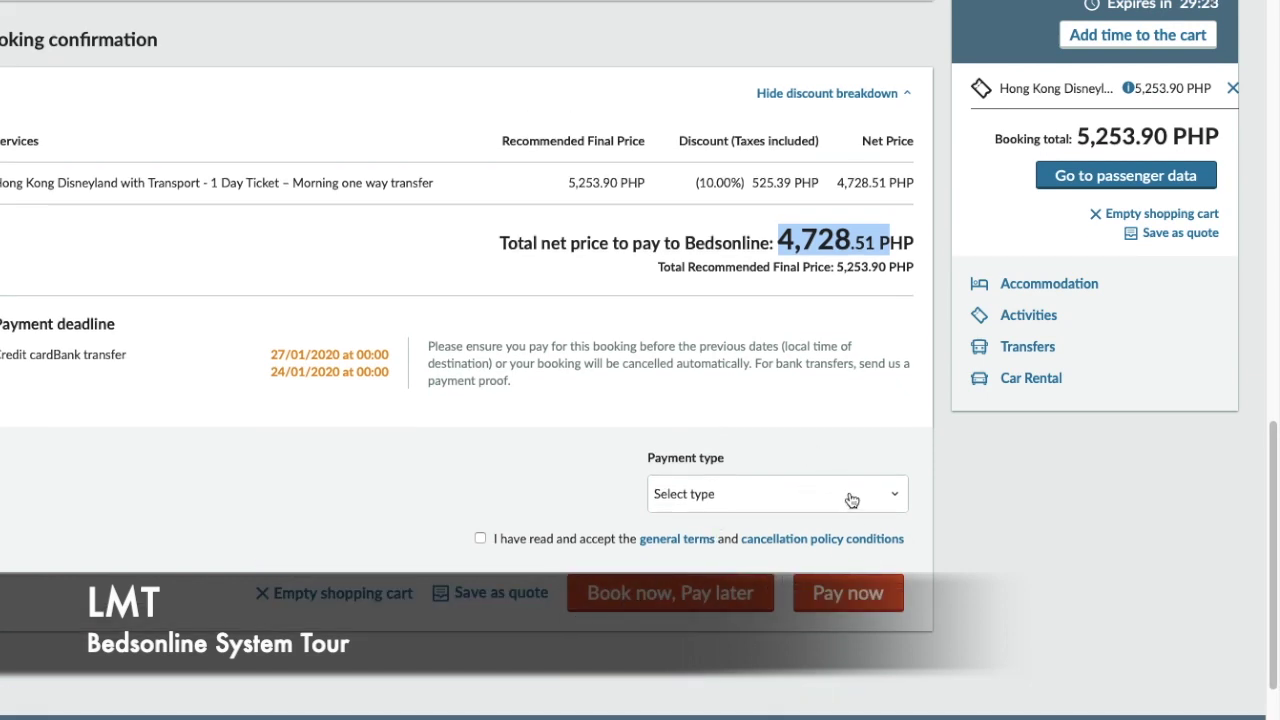
- Examine the cart's compulsory fields for hotel check-in date and hotel name, along with the pick-up remarks
{"action": "scroll", "coordinate": [851, 500], "scroll_direction": "up", "scroll_amount": 15}
{"action": "scroll", "coordinate": [847, 490], "scroll_direction": "down", "scroll_amount": 8}
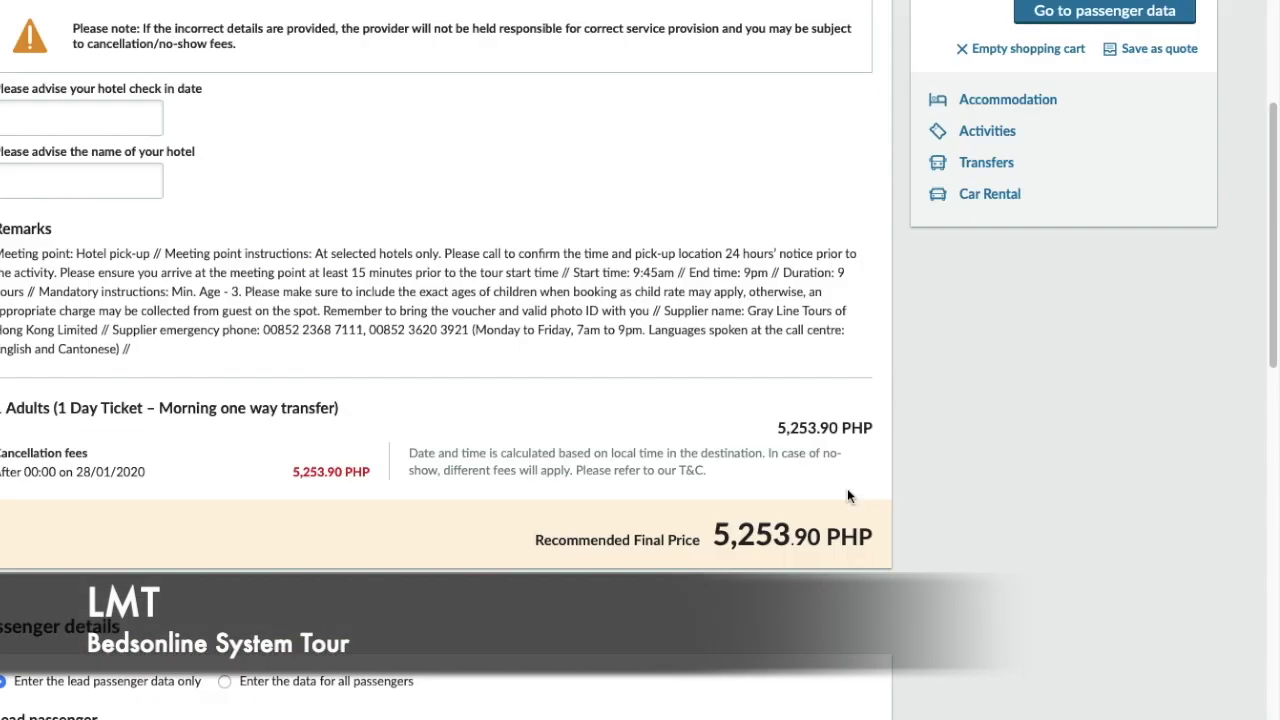
{"action": "scroll", "coordinate": [847, 490], "scroll_direction": "up", "scroll_amount": 8}
{"action": "scroll", "coordinate": [830, 497], "scroll_direction": "down", "scroll_amount": 4}
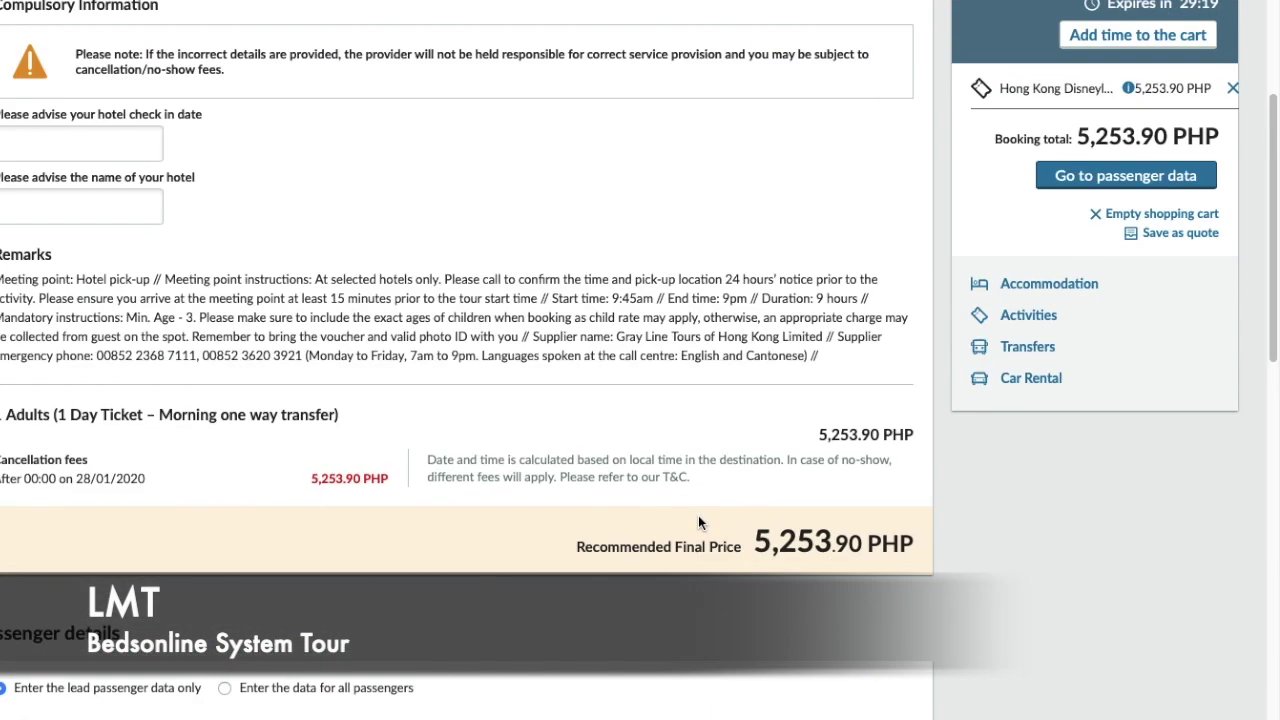
{"action": "left_click", "coordinate": [33, 143]}
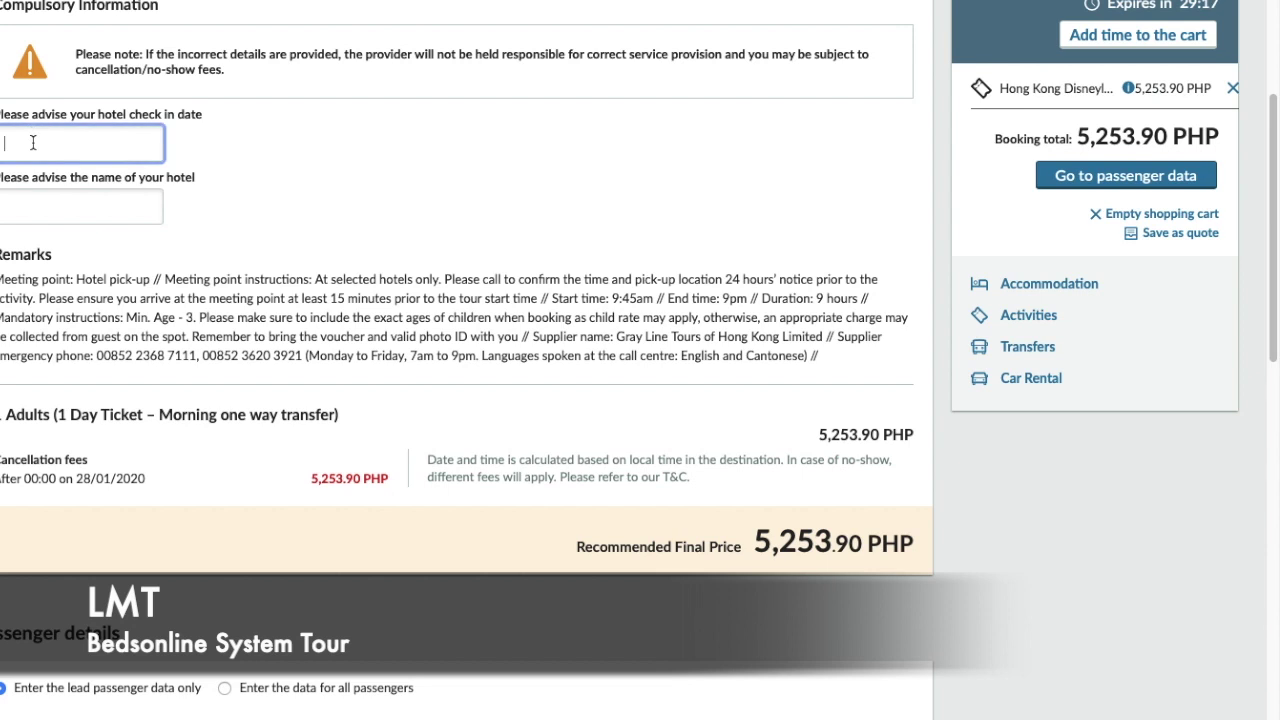
{"action": "left_click", "coordinate": [74, 205]}
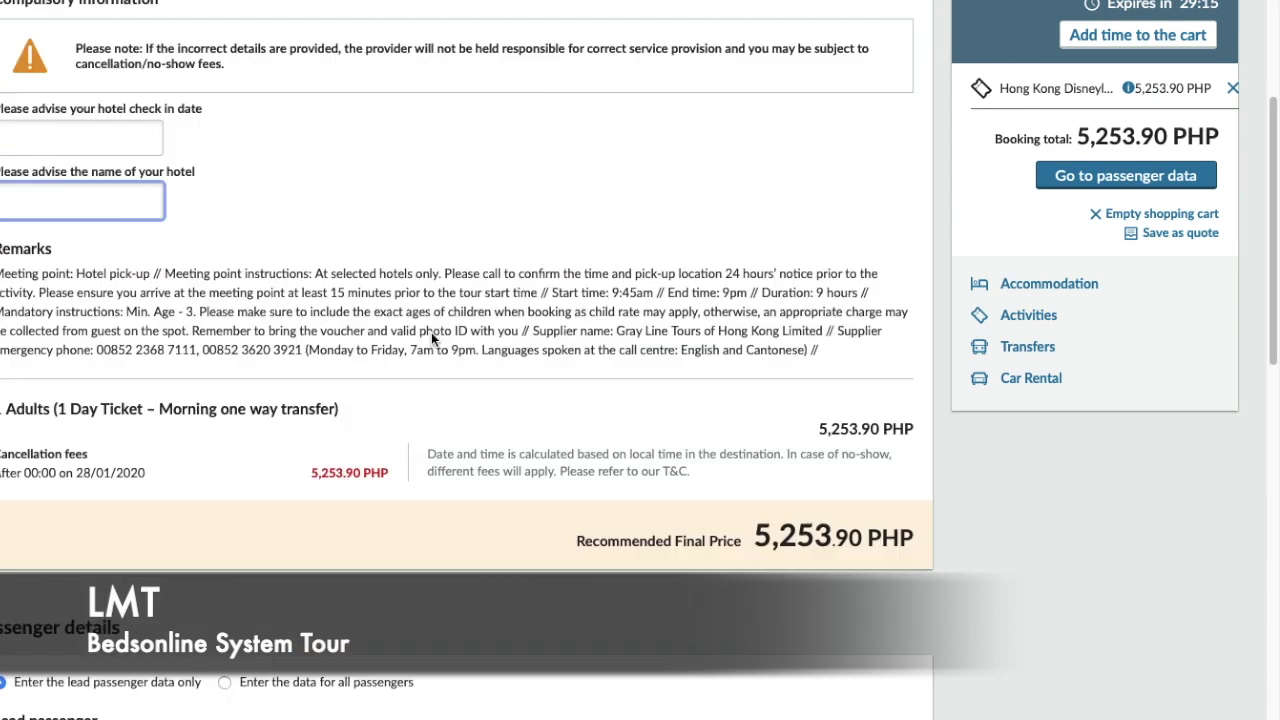
{"action": "scroll", "coordinate": [431, 332], "scroll_direction": "up", "scroll_amount": 4}
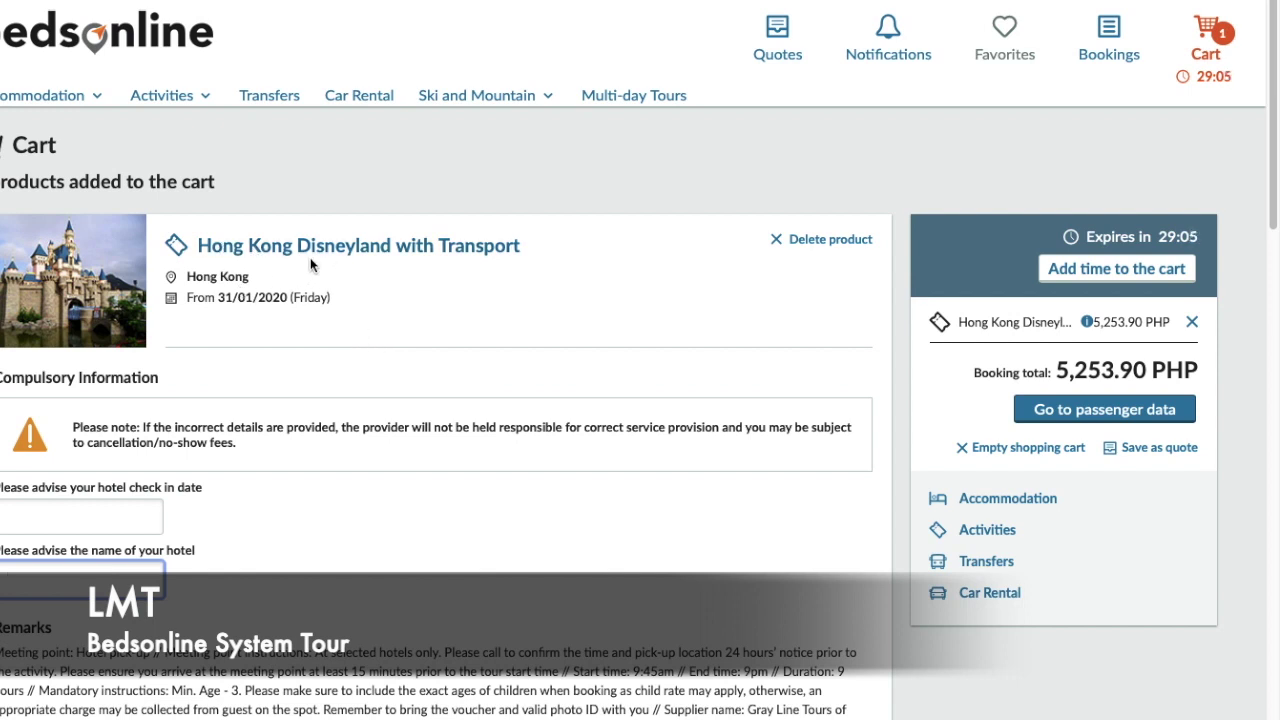
{"action": "scroll", "coordinate": [420, 366], "scroll_direction": "down", "scroll_amount": 2}
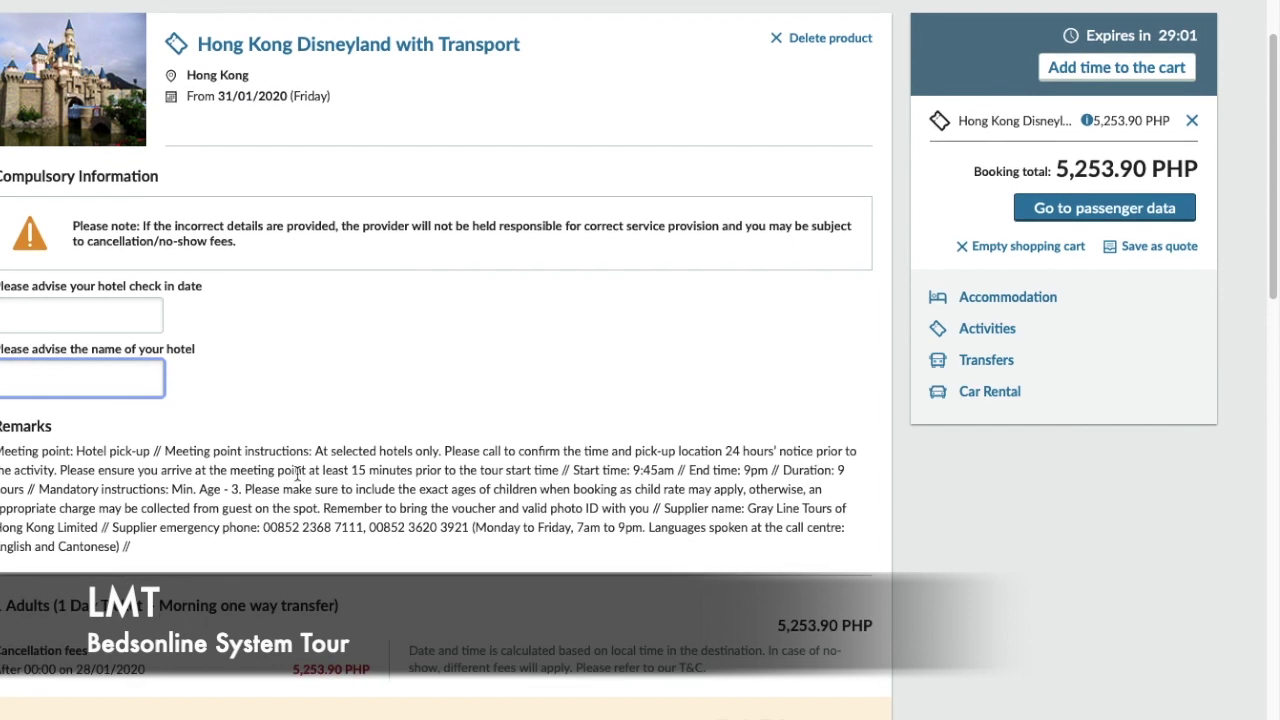
{"action": "scroll", "coordinate": [300, 469], "scroll_direction": "up", "scroll_amount": 2}
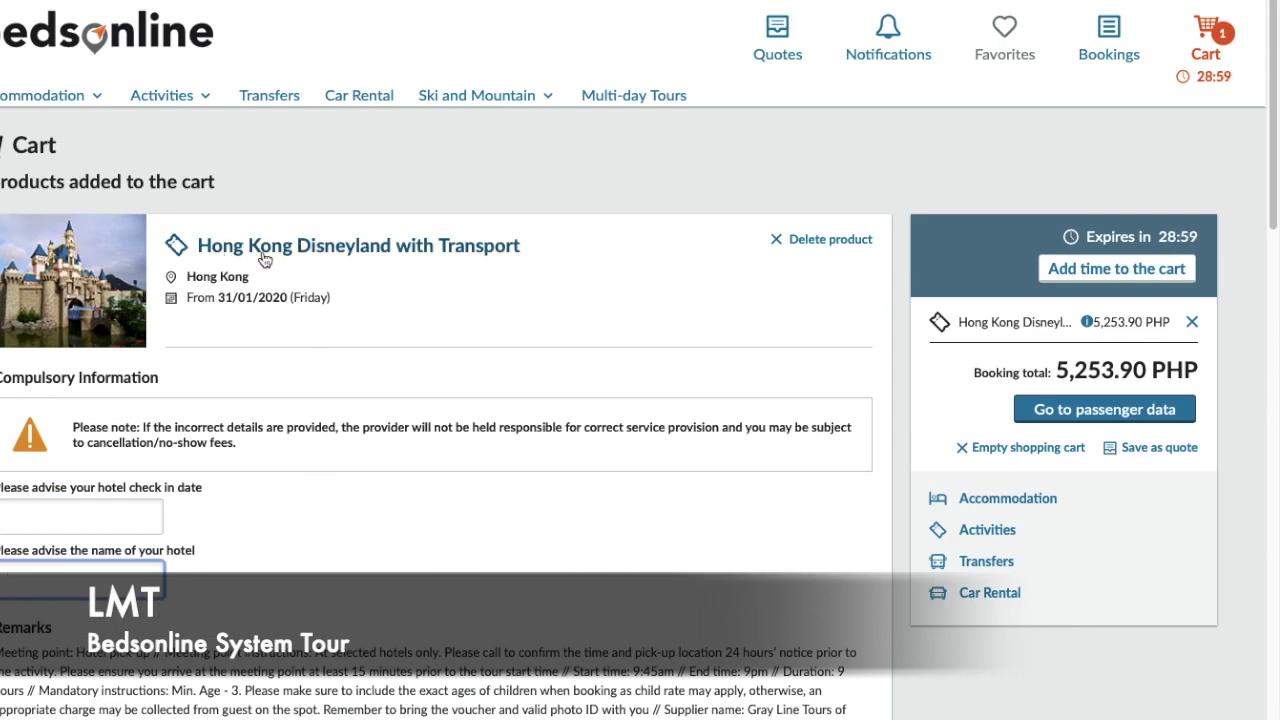
- Point out the blank hotel check-in date and hotel name fields and reread the remarks and cancellation fees
{"action": "left_click", "coordinate": [65, 516]}
{"action": "left_click", "coordinate": [31, 580]}
{"action": "left_click", "coordinate": [33, 523]}
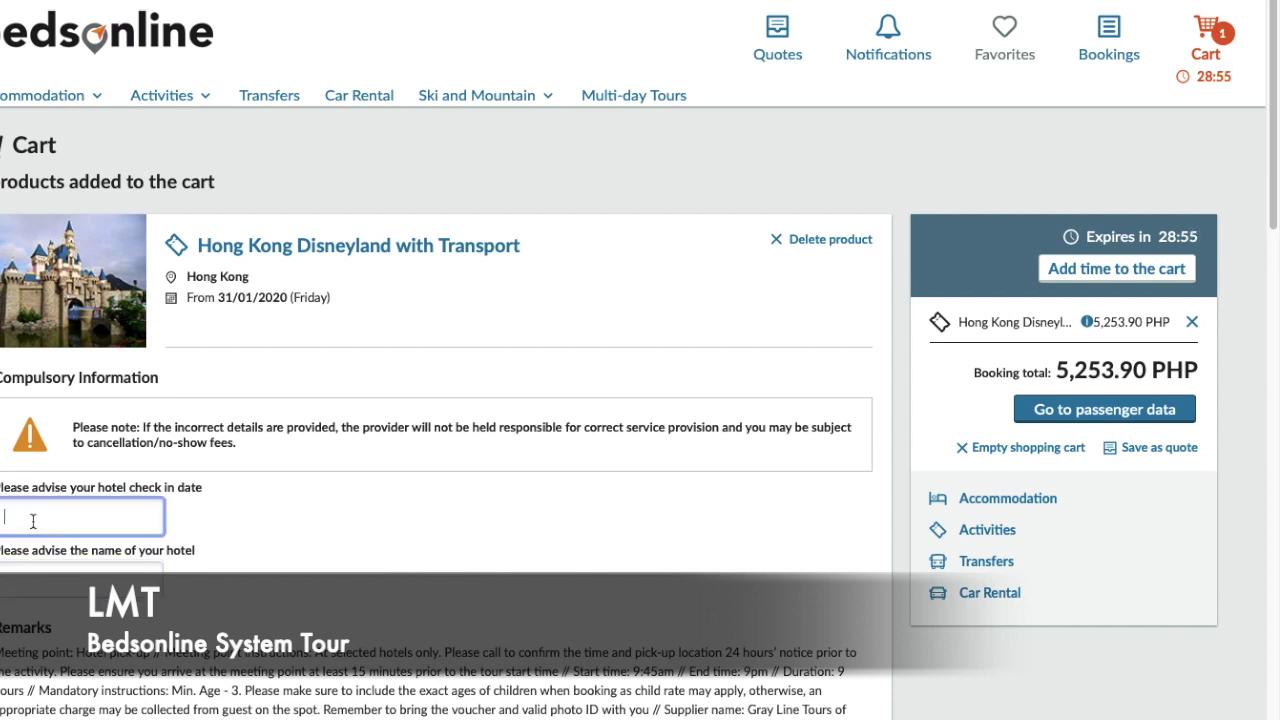
{"action": "left_click", "coordinate": [63, 514]}
{"action": "scroll", "coordinate": [280, 497], "scroll_direction": "down", "scroll_amount": 1}
{"action": "scroll", "coordinate": [290, 497], "scroll_direction": "down", "scroll_amount": 1}
{"action": "left_click", "coordinate": [27, 437]}
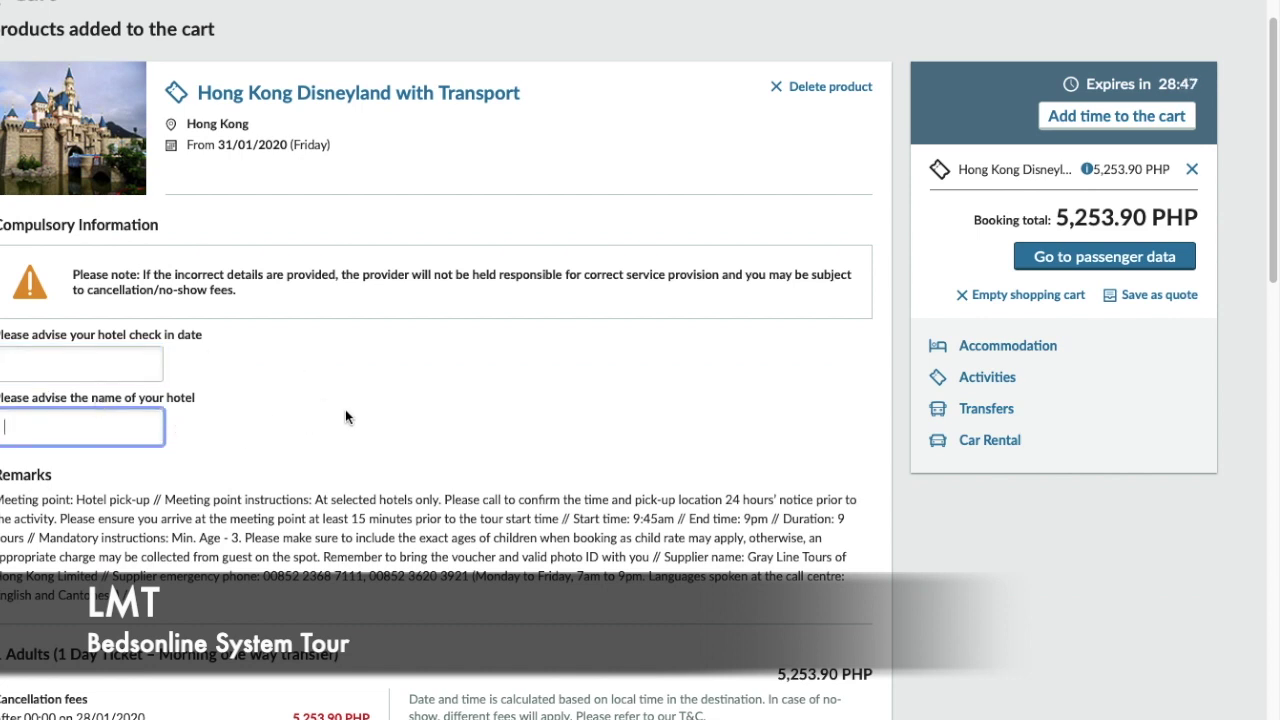
{"action": "scroll", "coordinate": [347, 408], "scroll_direction": "down", "scroll_amount": 1}
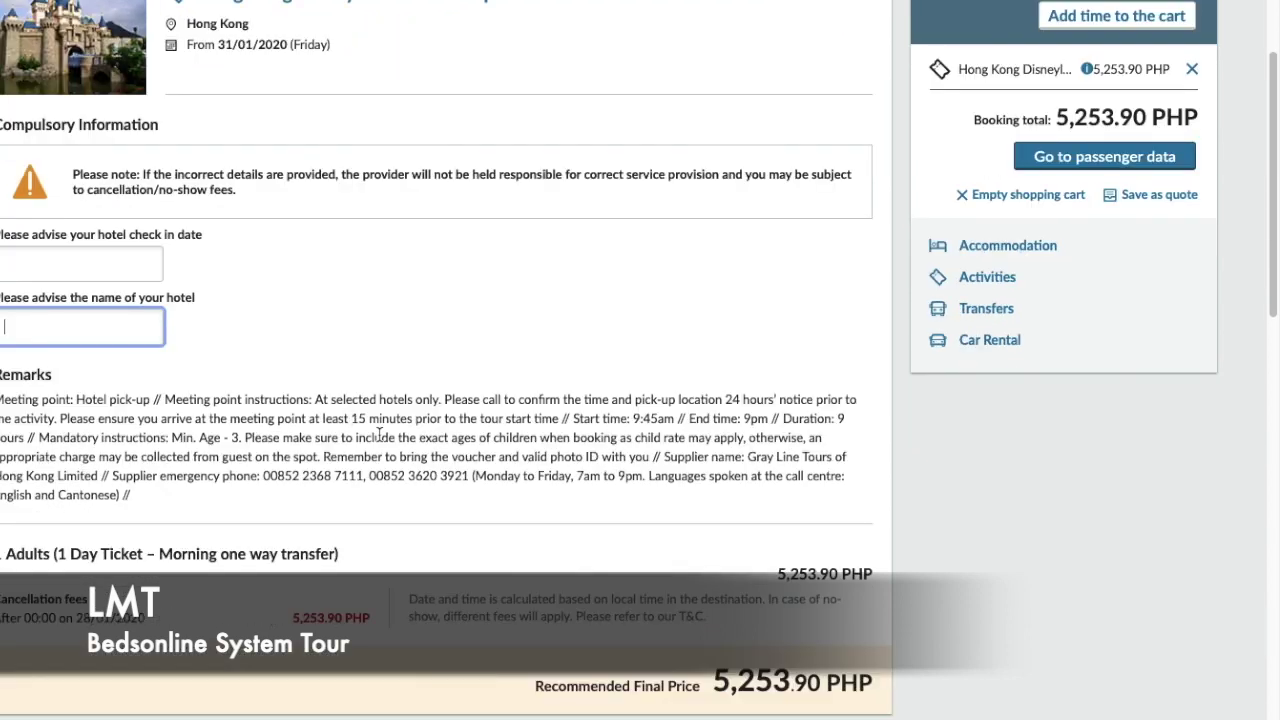
{"action": "scroll", "coordinate": [379, 434], "scroll_direction": "down", "scroll_amount": 1}
{"action": "scroll", "coordinate": [223, 493], "scroll_direction": "down", "scroll_amount": 1}
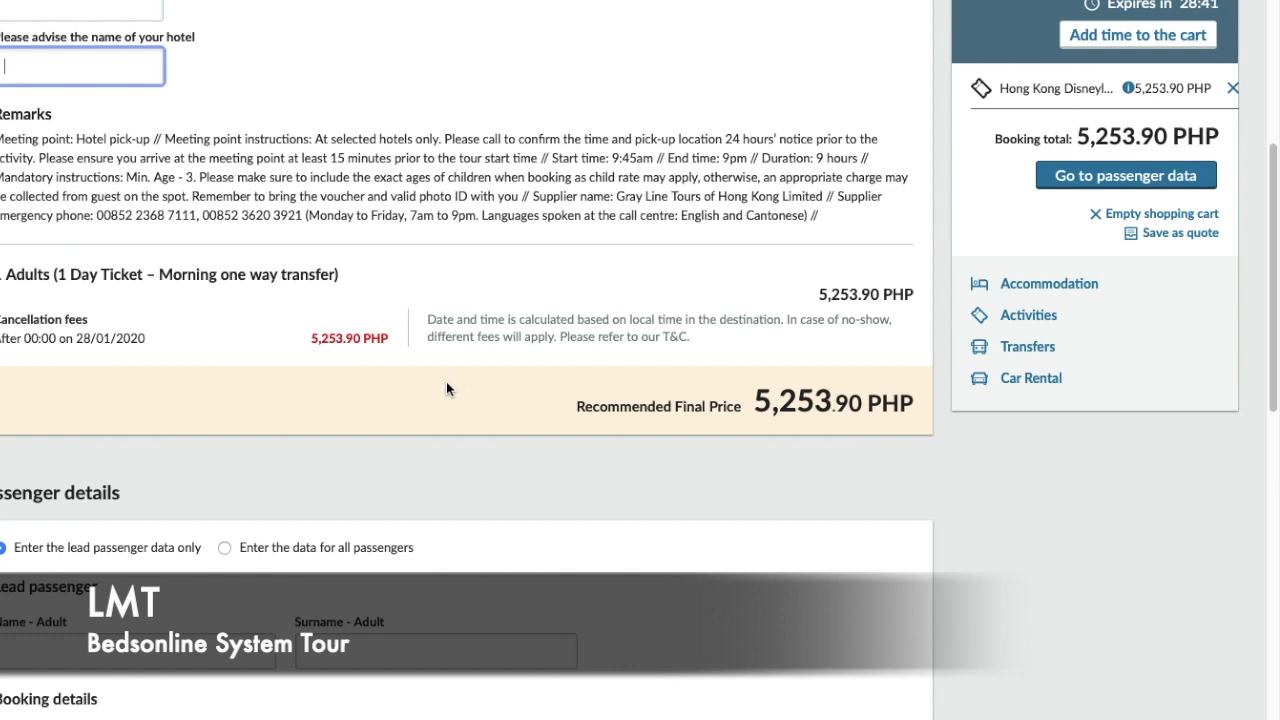
- Switch passenger details to entering data for all passengers and return to lead passenger data only
{"action": "scroll", "coordinate": [445, 385], "scroll_direction": "down", "scroll_amount": 2}
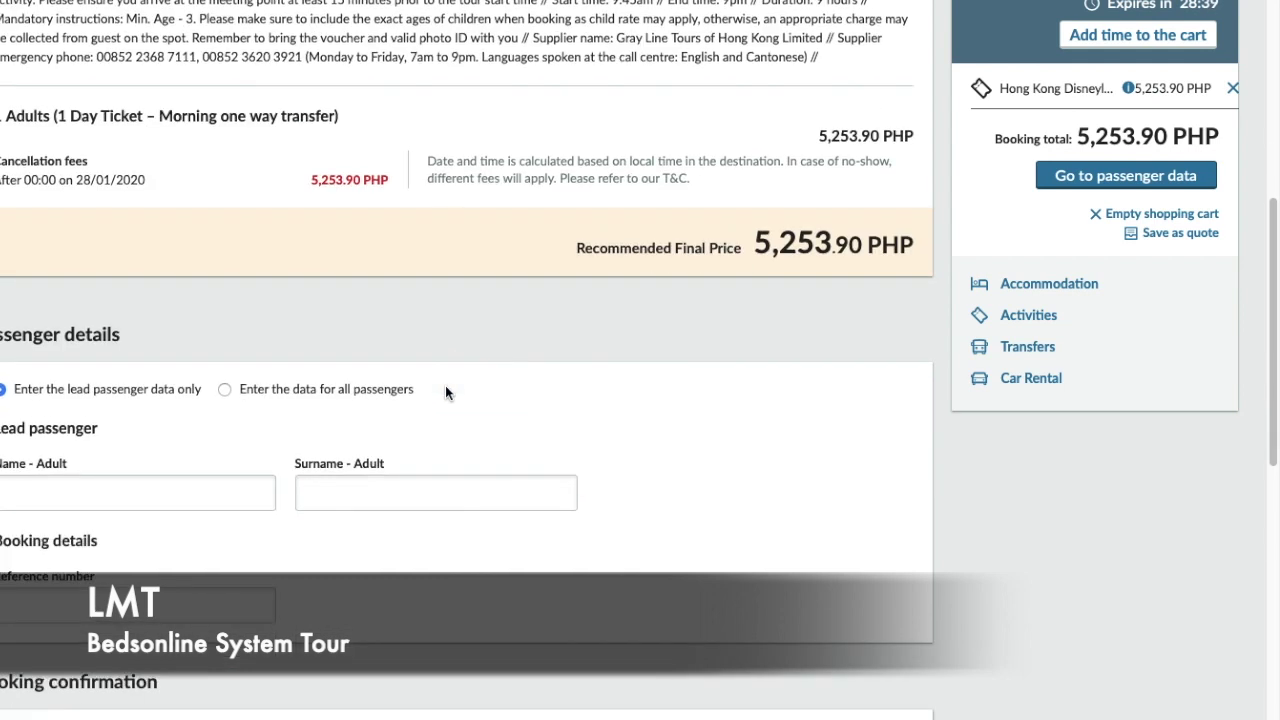
{"action": "scroll", "coordinate": [445, 390], "scroll_direction": "down", "scroll_amount": 1}
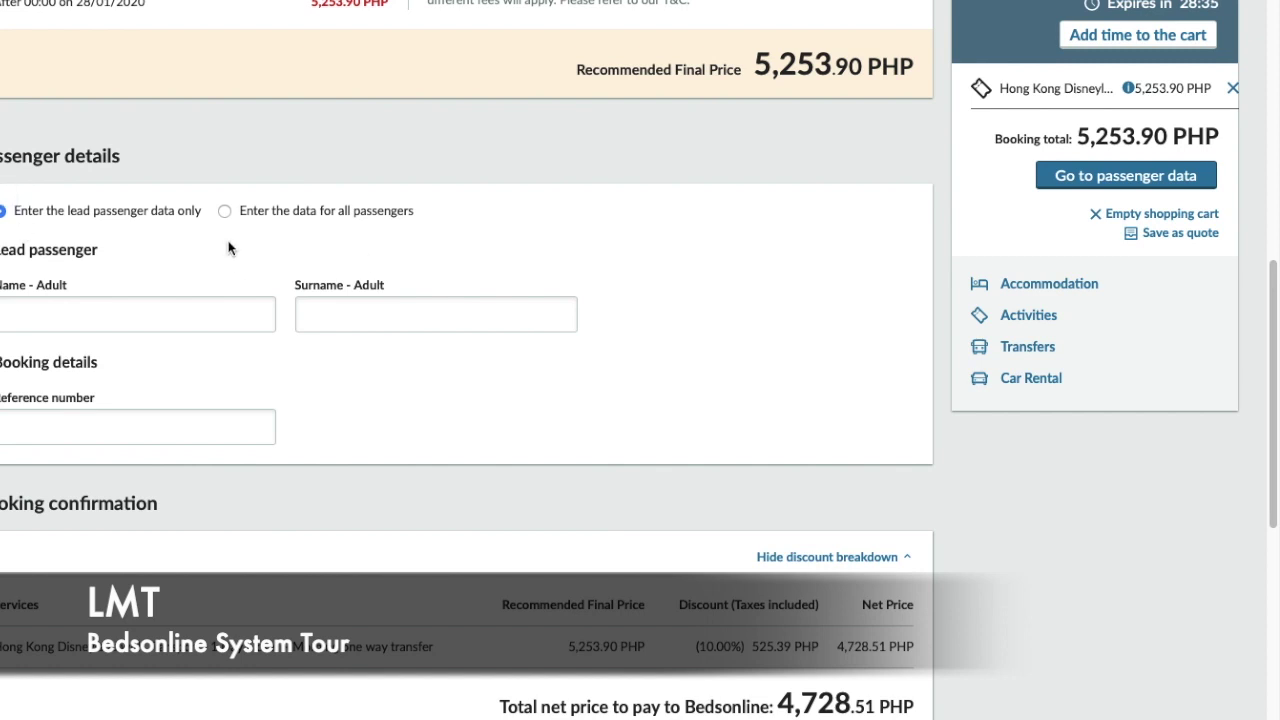
{"action": "left_click", "coordinate": [225, 212]}
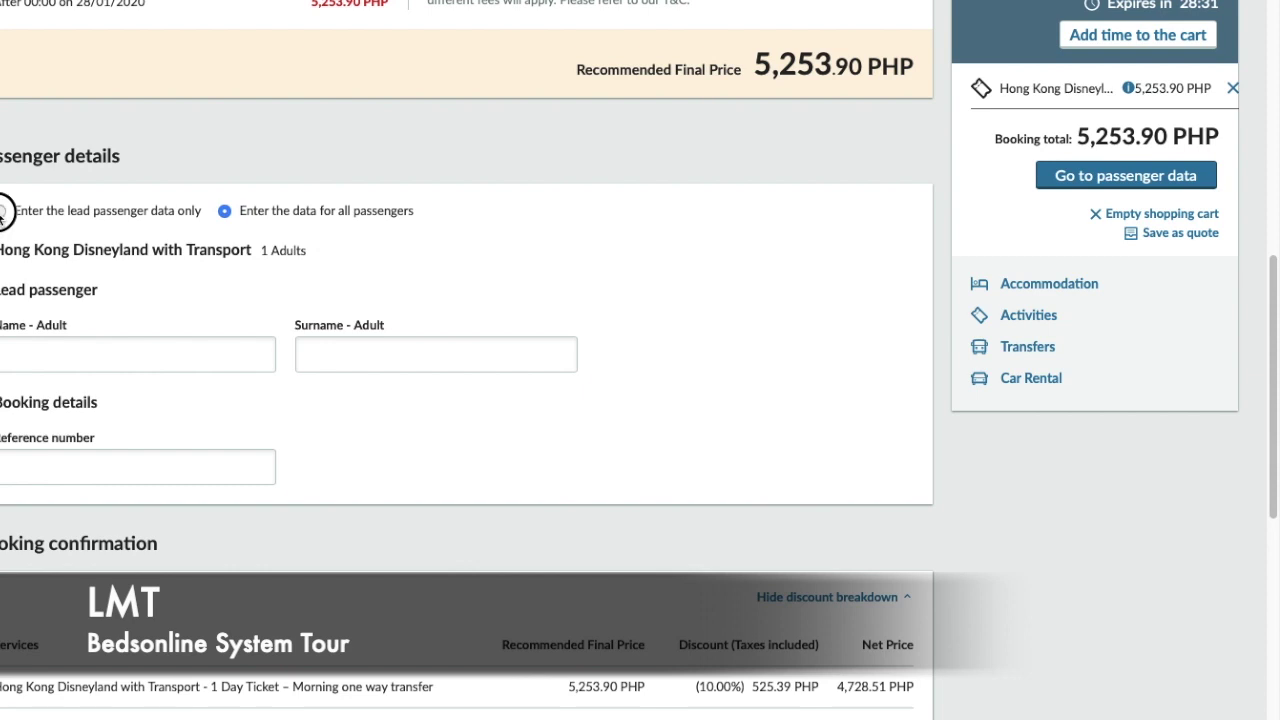
{"action": "left_click", "coordinate": [3, 211]}
- Highlight the Disneyland ticket's service name and its discount in the booking confirmation breakdown
{"action": "scroll", "coordinate": [219, 341], "scroll_direction": "down", "scroll_amount": 3}
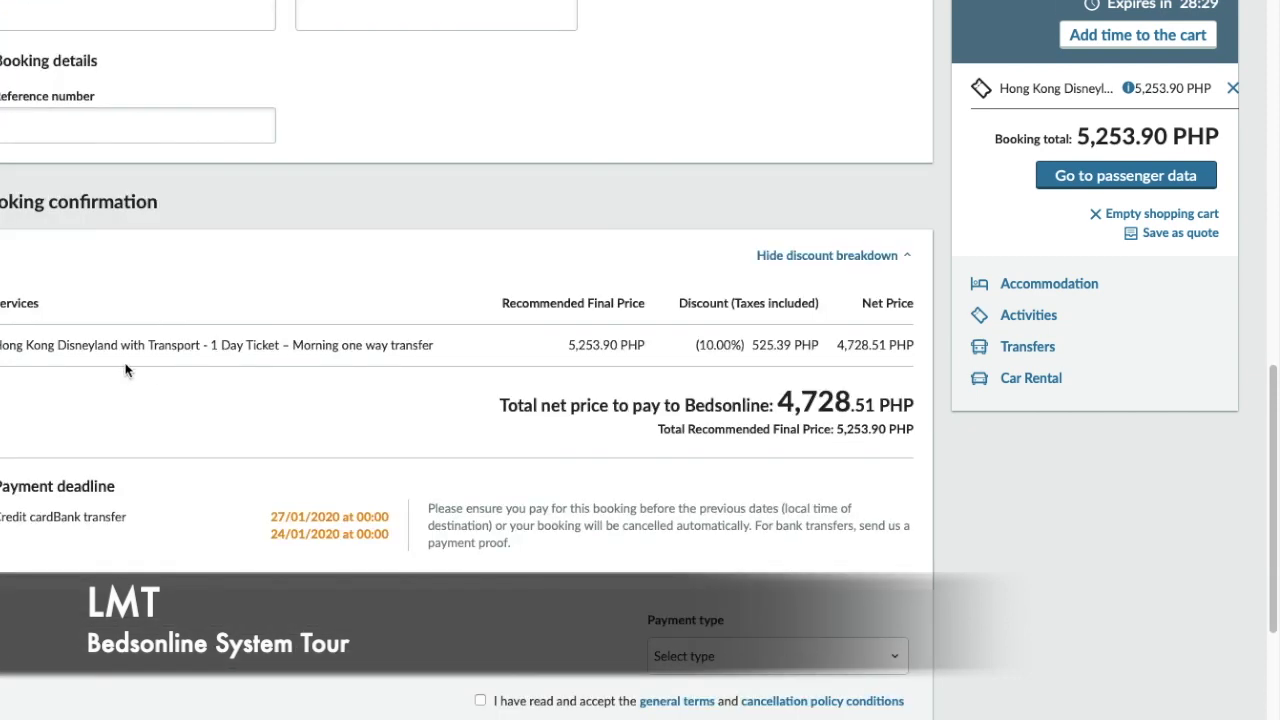
{"action": "left_click_drag", "start_coordinate": [2, 345], "coordinate": [468, 352]}
{"action": "left_click_drag", "start_coordinate": [699, 345], "coordinate": [835, 346]}
{"action": "scroll", "coordinate": [397, 397], "scroll_direction": "down", "scroll_amount": 1}
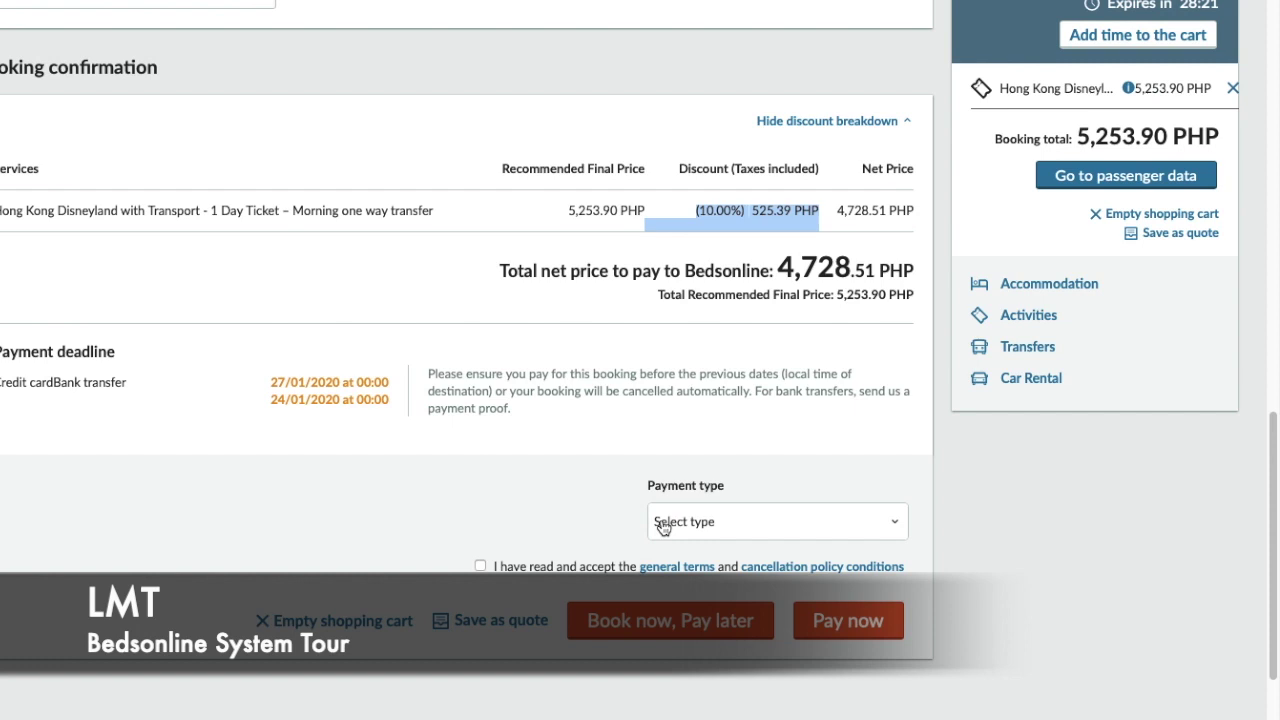
- Accept the general terms and cancellation policy conditions and set the payment type to VISA
{"action": "scroll", "coordinate": [665, 527], "scroll_direction": "down", "scroll_amount": 1}
{"action": "left_click", "coordinate": [481, 408]}
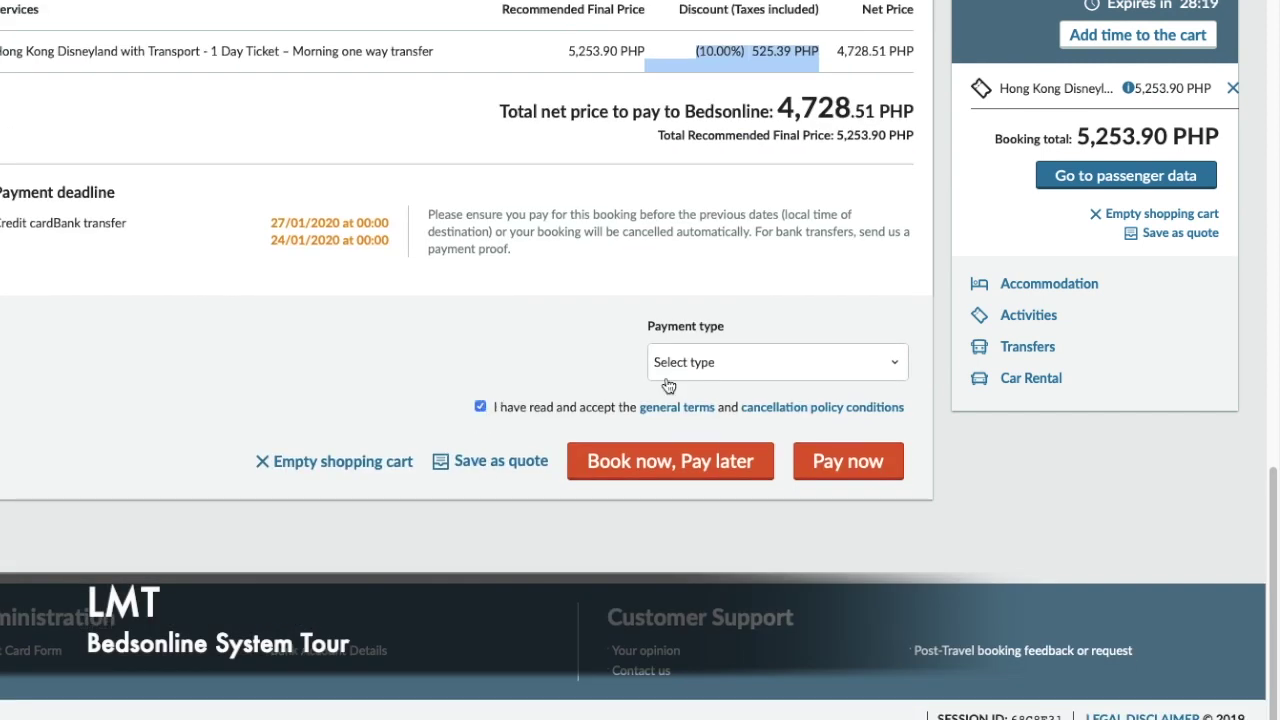
{"action": "left_click", "coordinate": [700, 362]}
{"action": "left_click", "coordinate": [693, 433]}
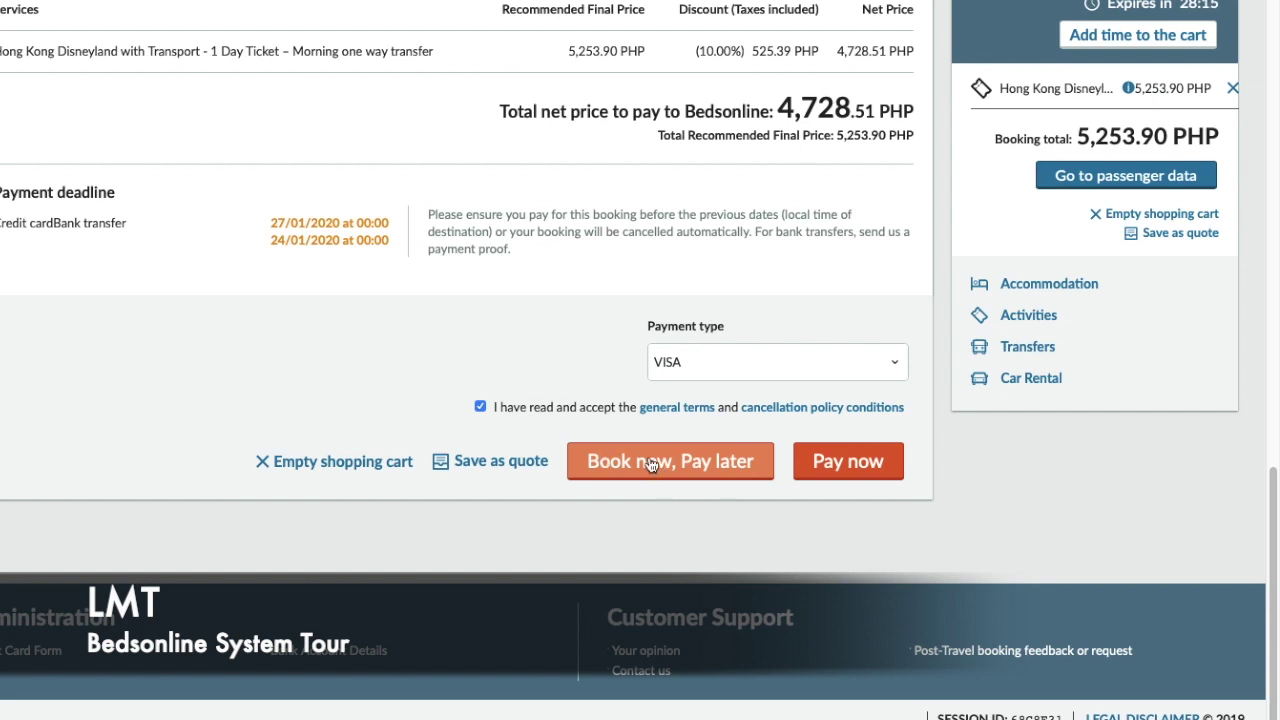
- Examine which compulsory hotel and passenger fields are flagged, checking from the ticket information down to the payment section
{"action": "scroll", "coordinate": [380, 477], "scroll_direction": "up", "scroll_amount": 7}
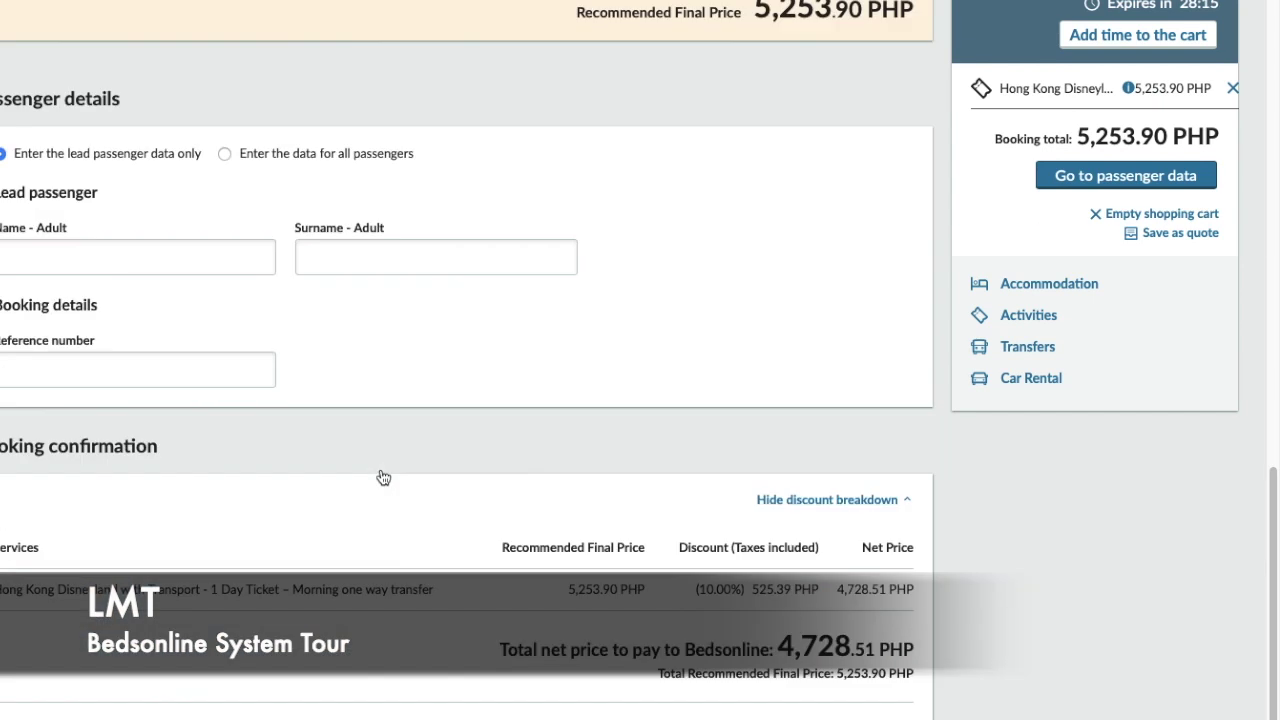
{"action": "scroll", "coordinate": [380, 472], "scroll_direction": "down", "scroll_amount": 5}
{"action": "scroll", "coordinate": [380, 474], "scroll_direction": "up", "scroll_amount": 10}
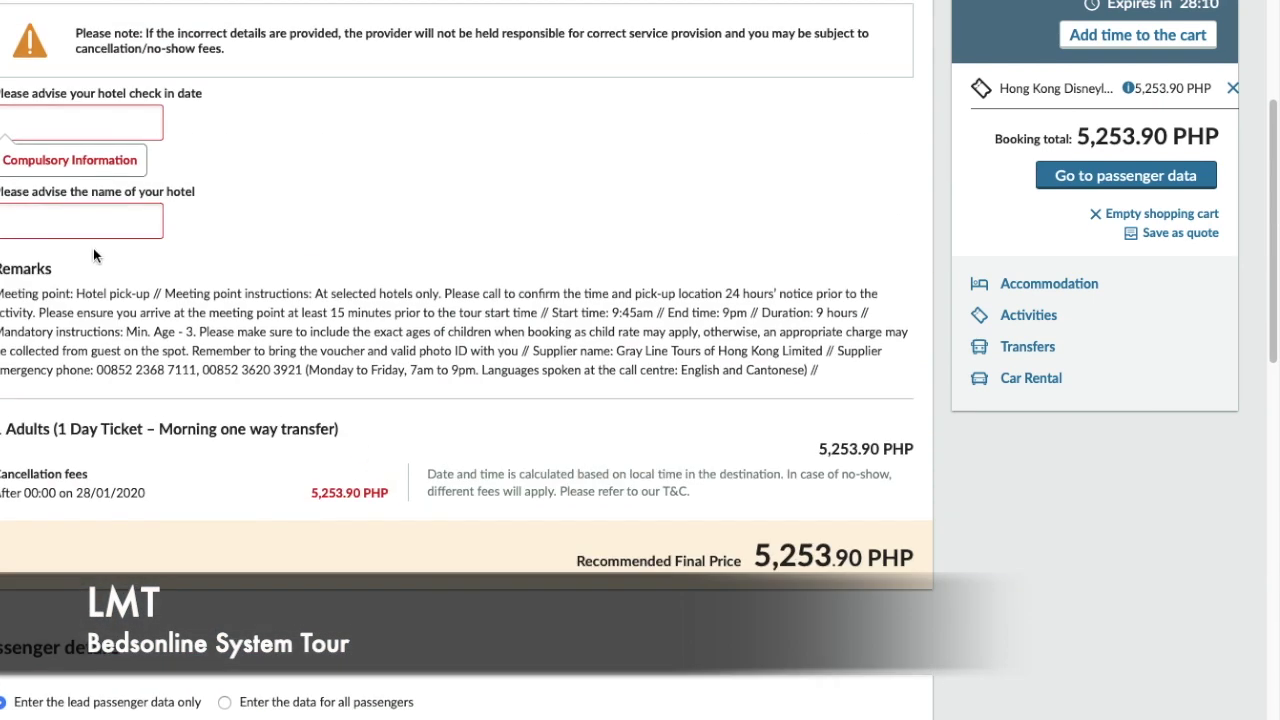
{"action": "scroll", "coordinate": [108, 128], "scroll_direction": "up", "scroll_amount": 2}
{"action": "scroll", "coordinate": [117, 119], "scroll_direction": "up", "scroll_amount": 2}
{"action": "scroll", "coordinate": [327, 394], "scroll_direction": "down", "scroll_amount": 6}
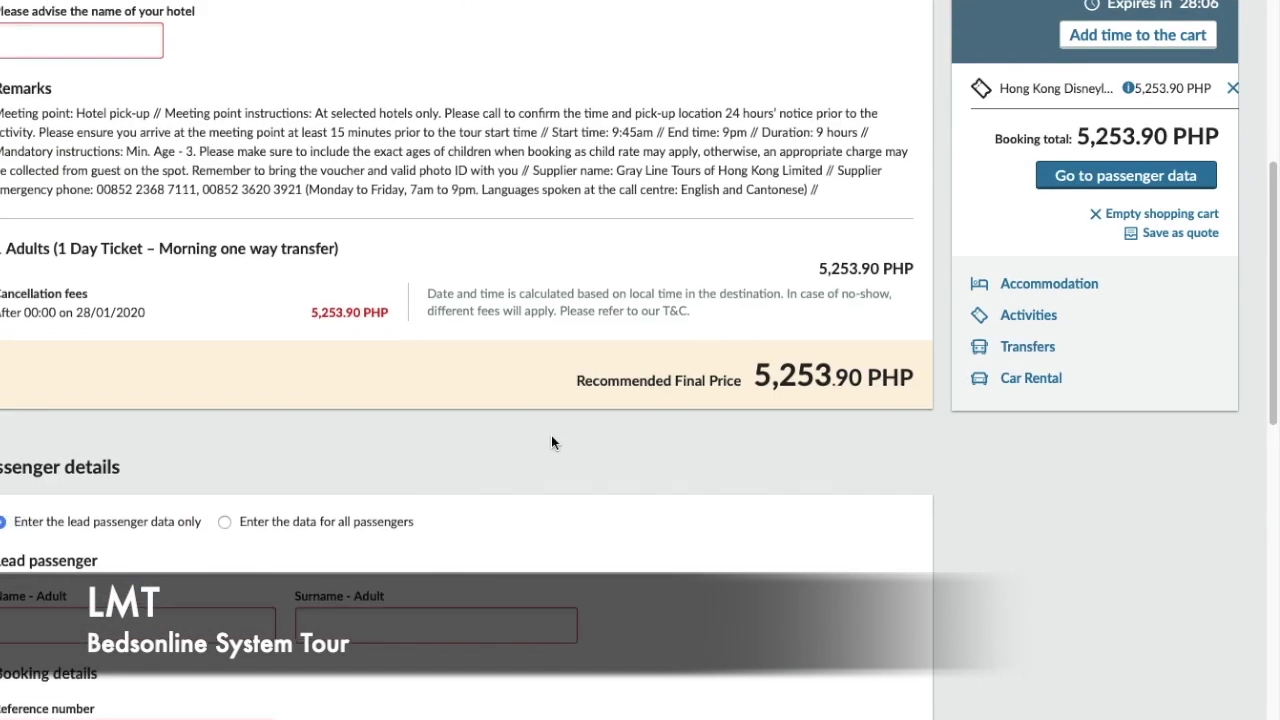
{"action": "scroll", "coordinate": [551, 435], "scroll_direction": "up", "scroll_amount": 6}
{"action": "scroll", "coordinate": [551, 435], "scroll_direction": "down", "scroll_amount": 7}
{"action": "scroll", "coordinate": [559, 425], "scroll_direction": "down", "scroll_amount": 10}
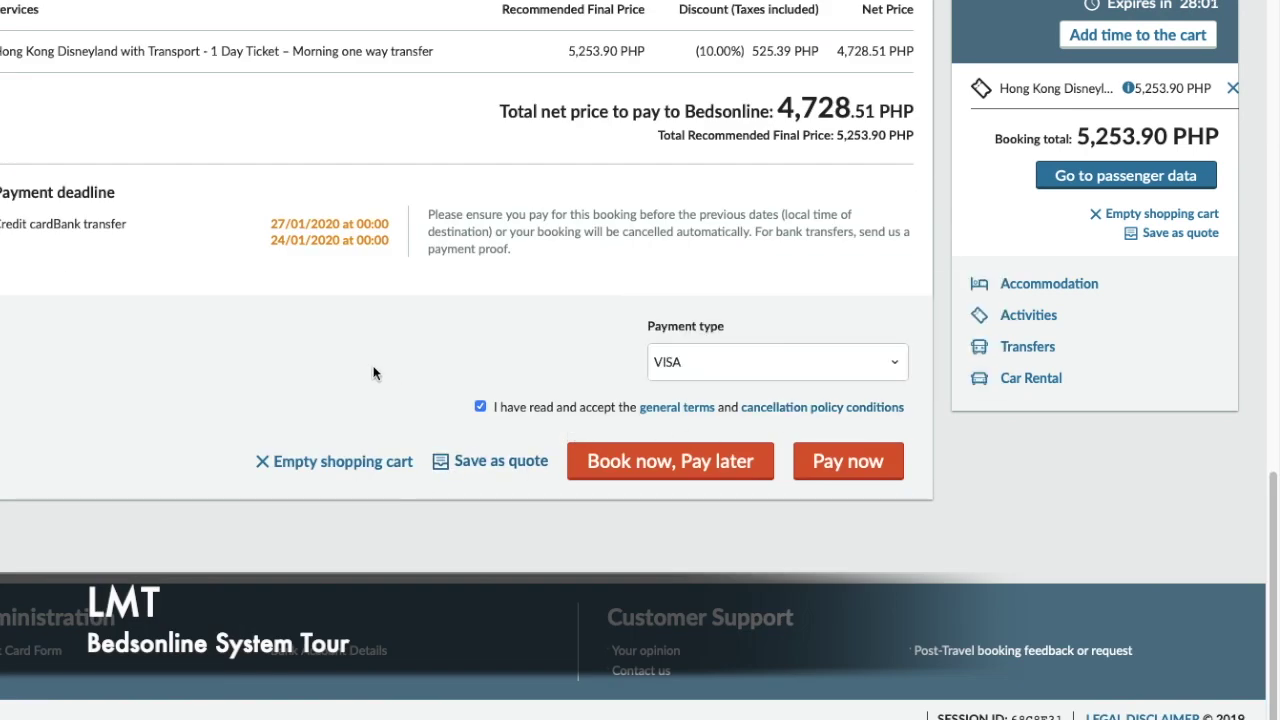
- Try to book the Disneyland ticket with payment later, and highlight its recommended final price in the cart
{"action": "left_click", "coordinate": [720, 463]}
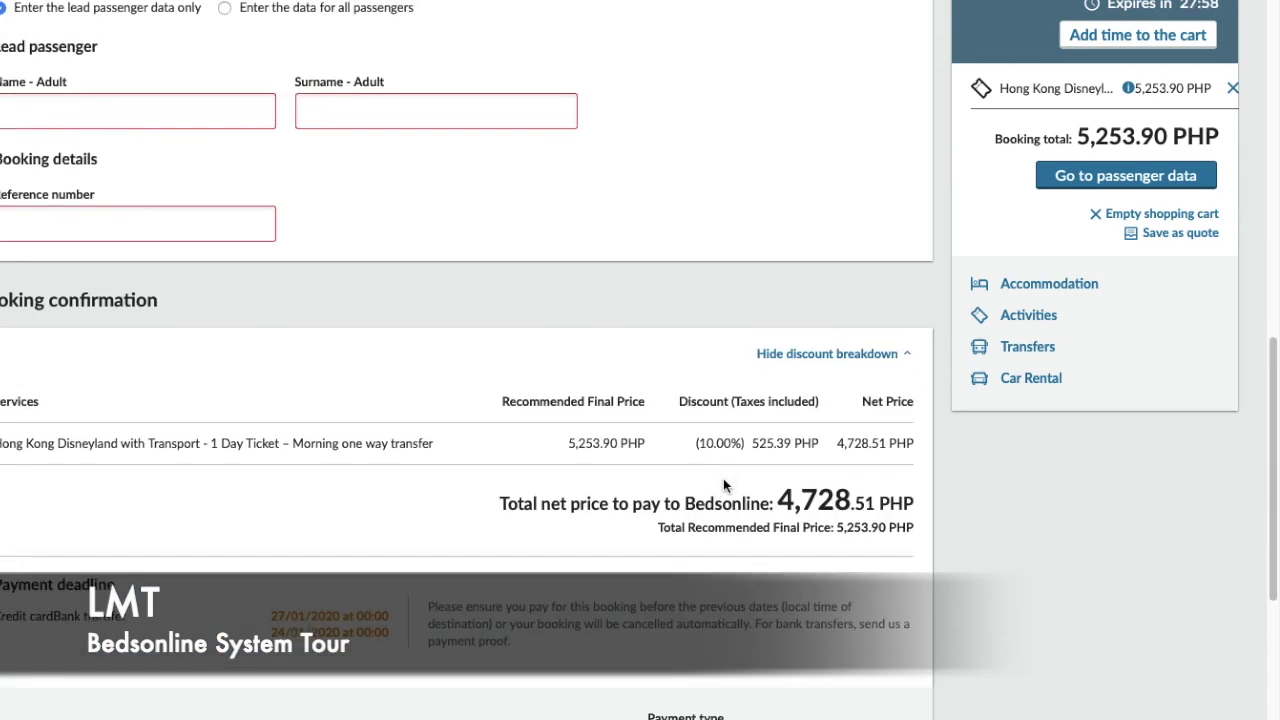
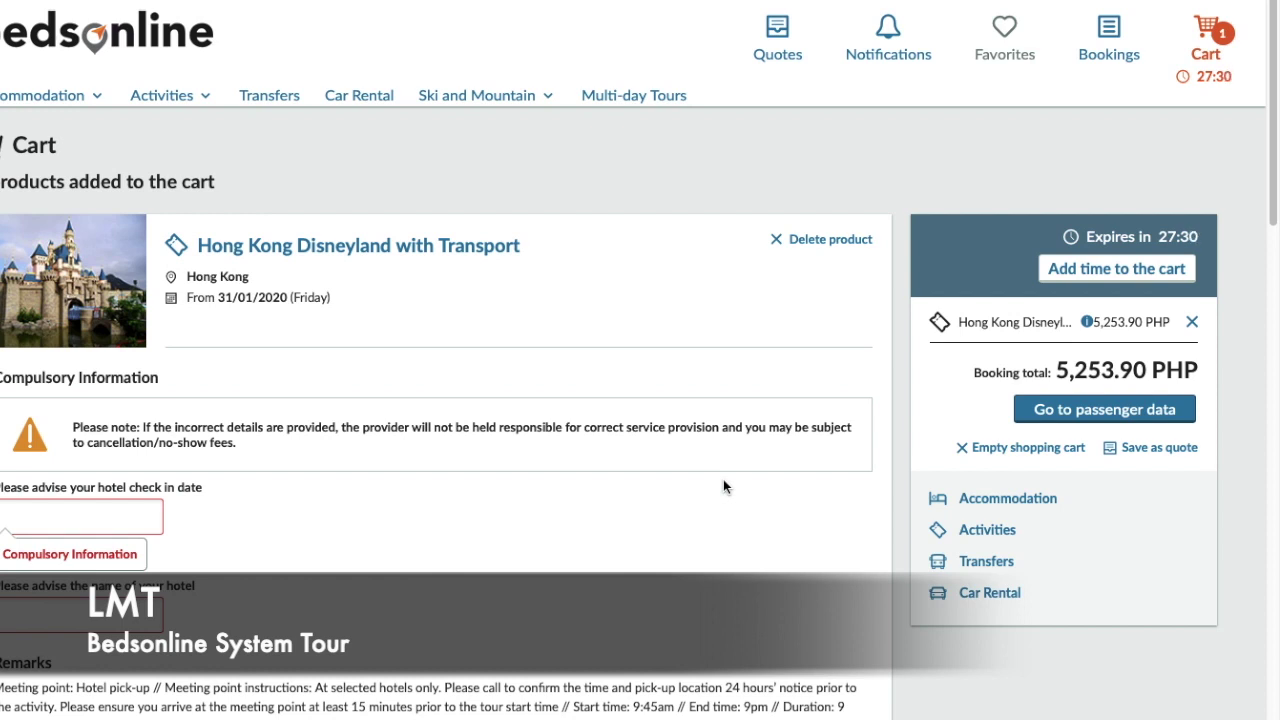
{"action": "scroll", "coordinate": [729, 449], "scroll_direction": "down", "scroll_amount": 8}
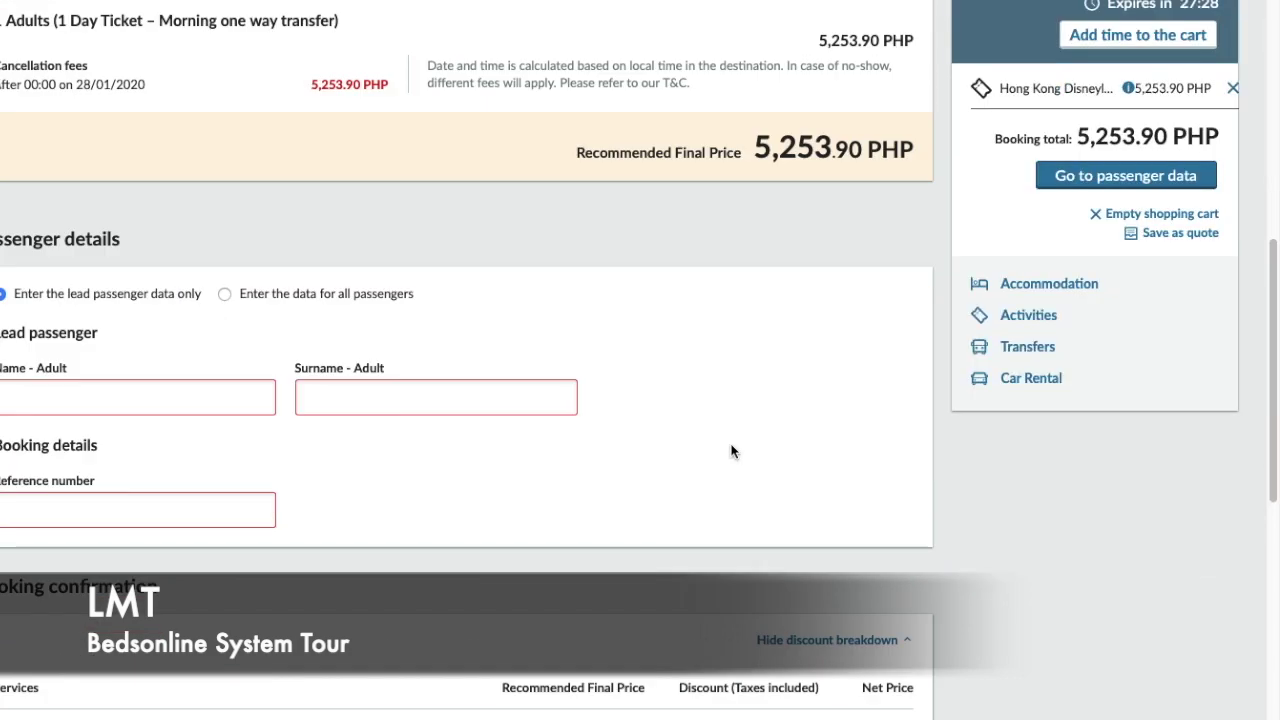
{"action": "scroll", "coordinate": [735, 400], "scroll_direction": "up", "scroll_amount": 2}
{"action": "left_click_drag", "start_coordinate": [573, 325], "coordinate": [914, 318]}
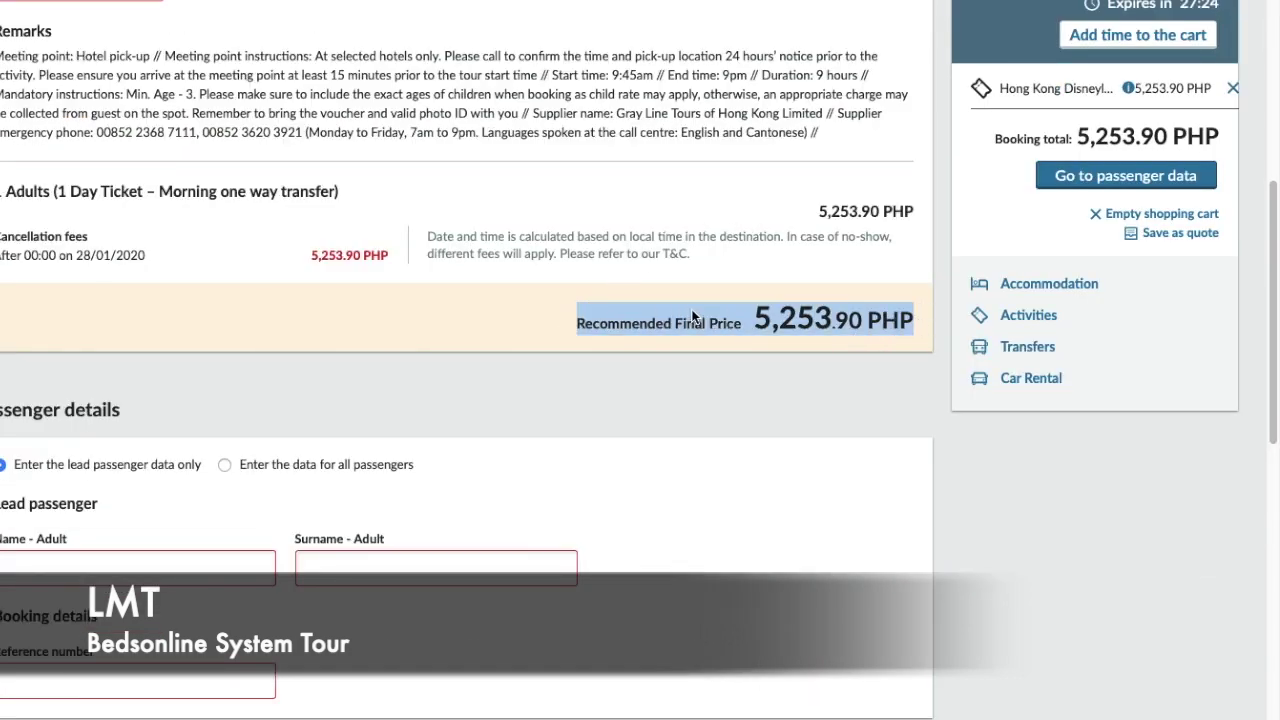
- Leave the cart and open the Transfers search page
{"action": "scroll", "coordinate": [694, 304], "scroll_direction": "up", "scroll_amount": 6}
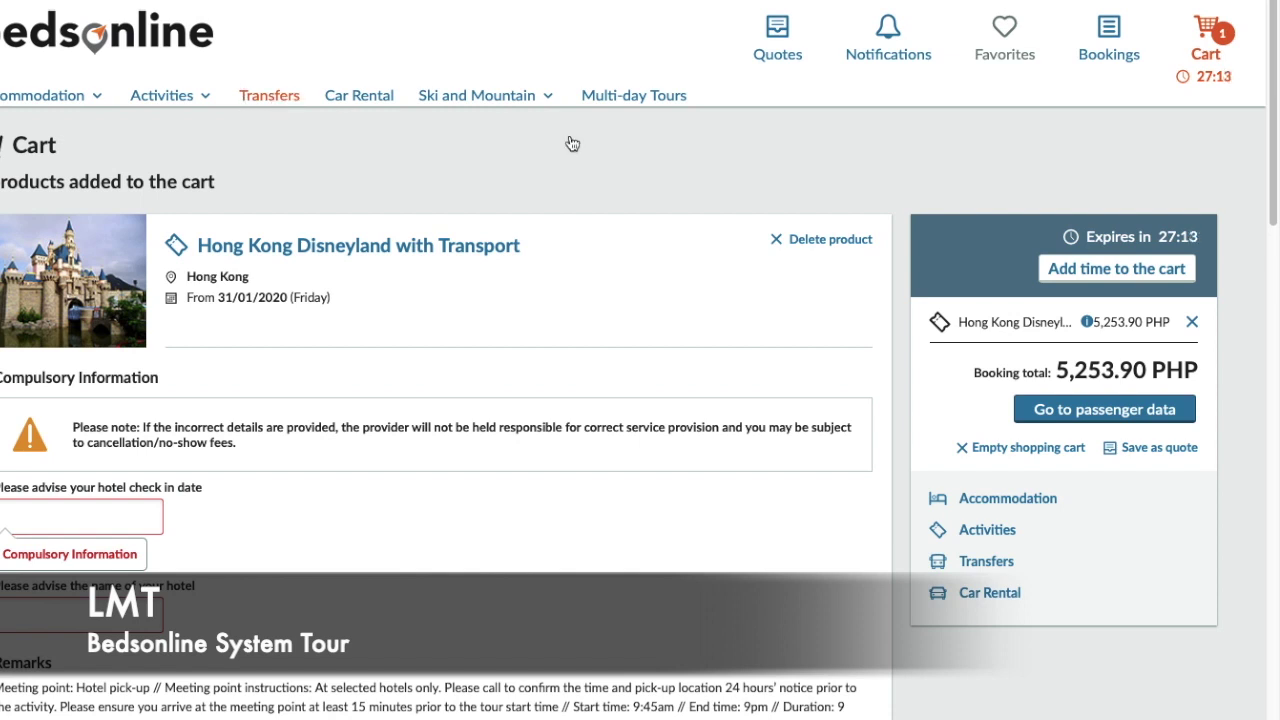
{"action": "scroll", "coordinate": [545, 216], "scroll_direction": "down", "scroll_amount": 20}
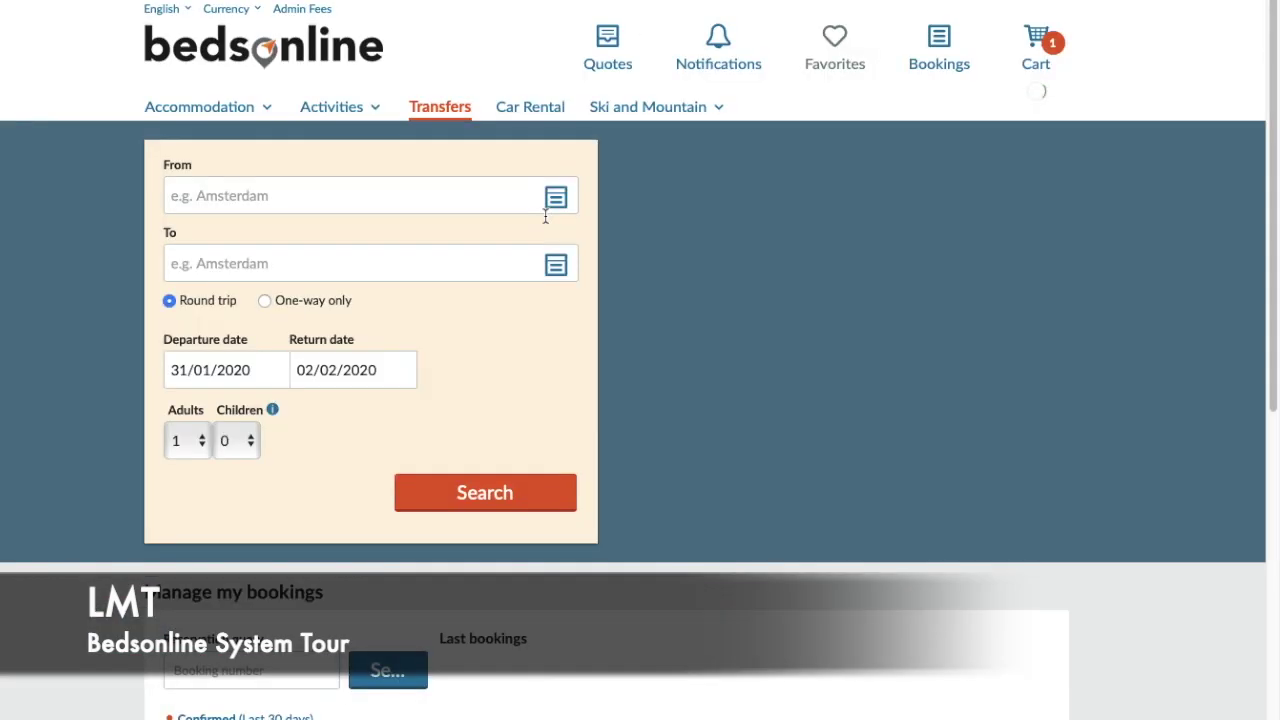
- Look over the Transfers page, including the bookings management area and the reasons to book
{"action": "scroll", "coordinate": [429, 197], "scroll_direction": "down", "scroll_amount": 4}
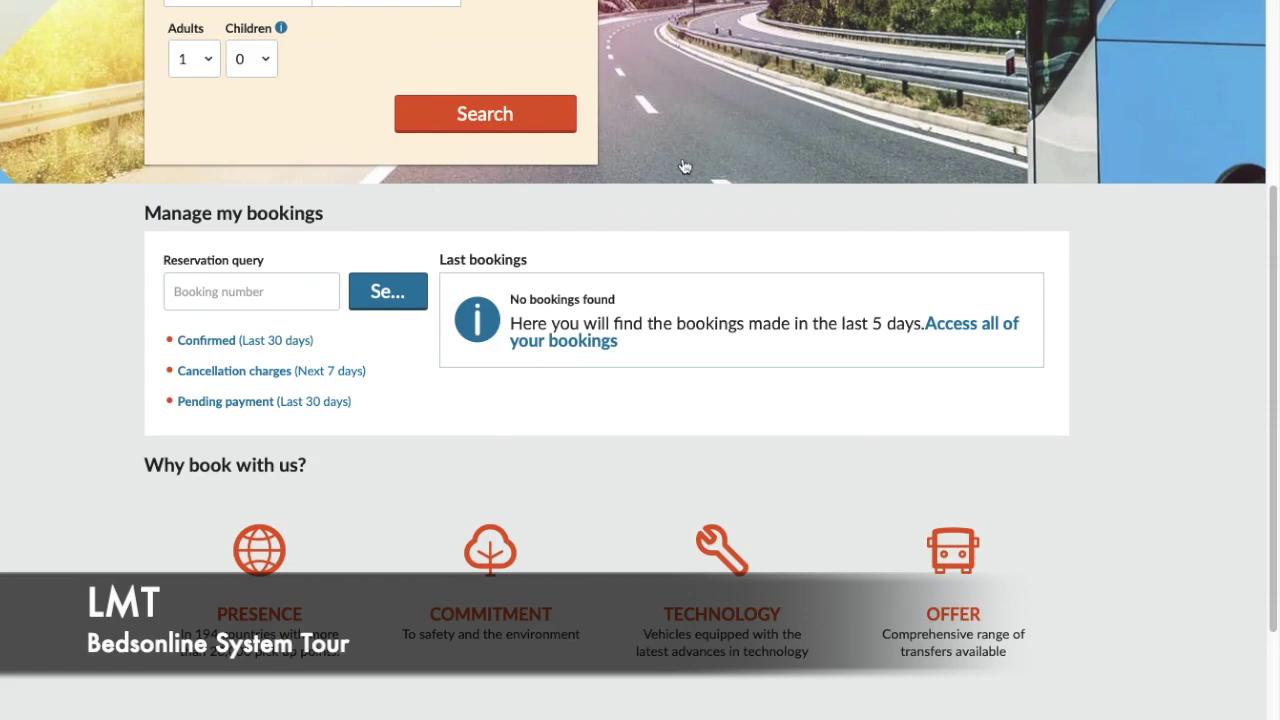
{"action": "scroll", "coordinate": [680, 166], "scroll_direction": "down", "scroll_amount": 1}
{"action": "scroll", "coordinate": [685, 168], "scroll_direction": "up", "scroll_amount": 5}
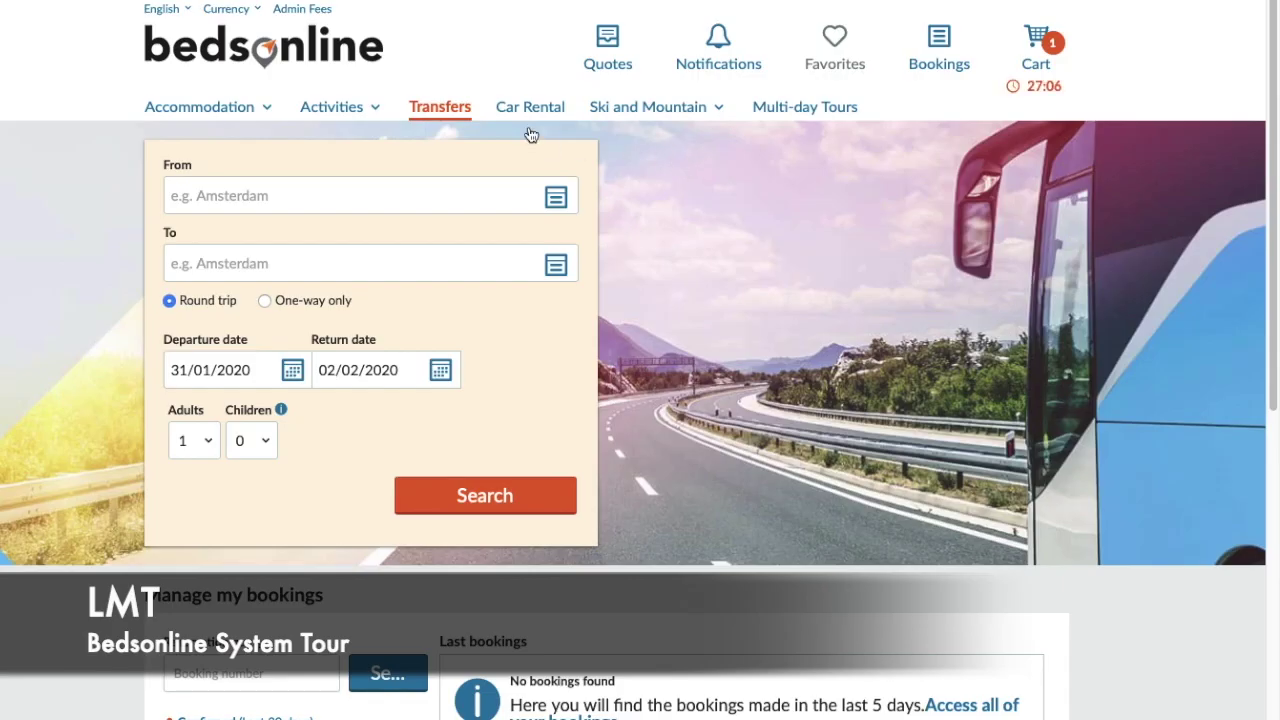
- Open the Car Rental search page and check its pick-up country and pick-up destination choices
{"action": "left_click", "coordinate": [520, 107]}
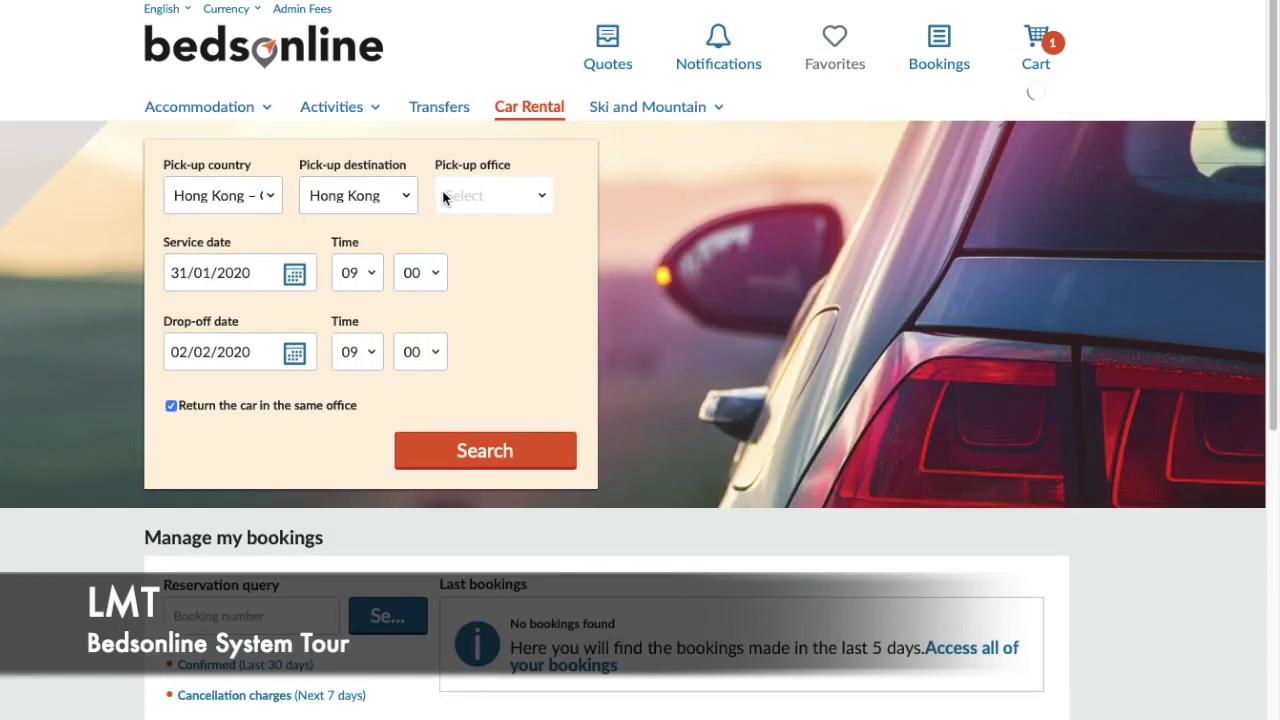
{"action": "scroll", "coordinate": [512, 205], "scroll_direction": "down", "scroll_amount": 5}
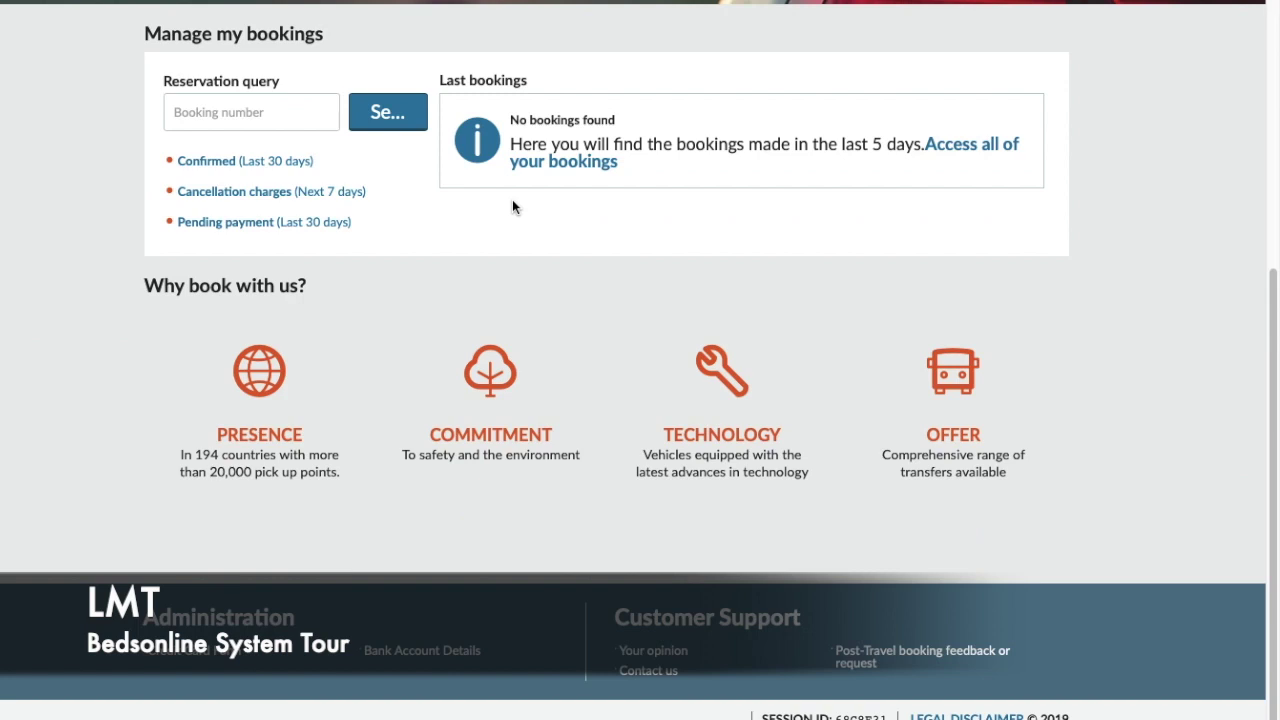
{"action": "scroll", "coordinate": [512, 205], "scroll_direction": "up", "scroll_amount": 3}
{"action": "scroll", "coordinate": [512, 207], "scroll_direction": "up", "scroll_amount": 2}
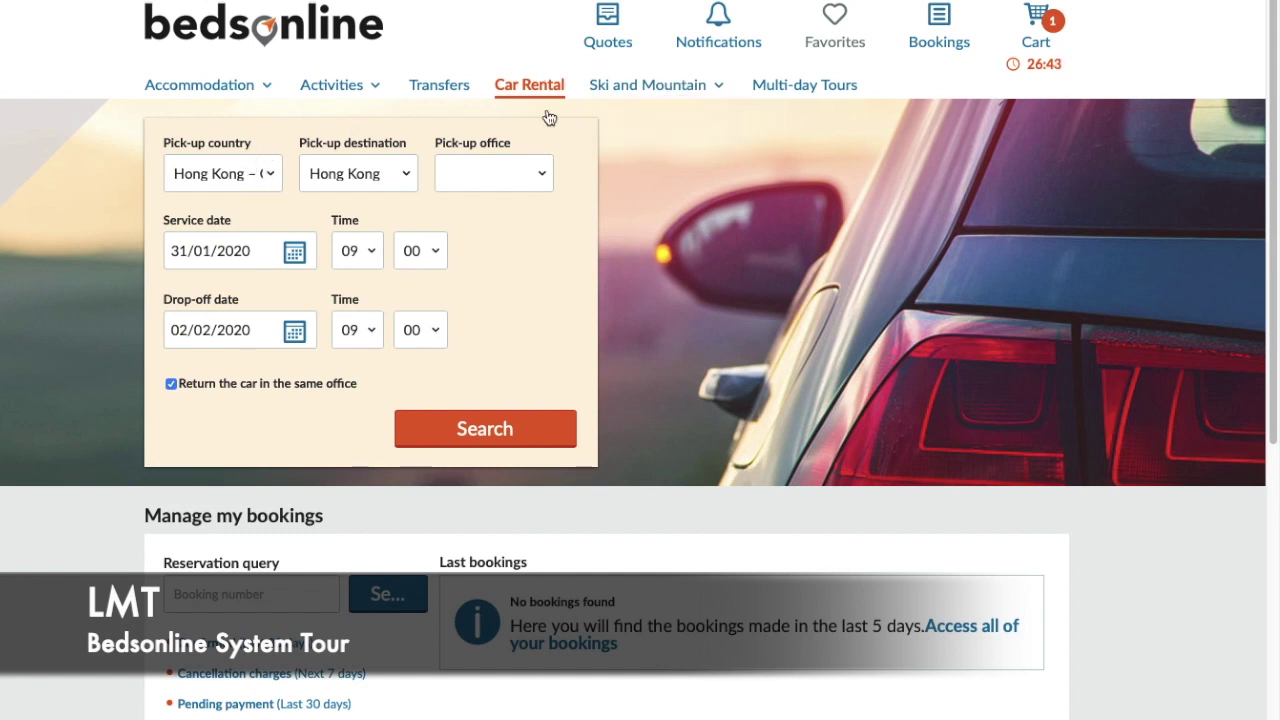
{"action": "left_click", "coordinate": [241, 176]}
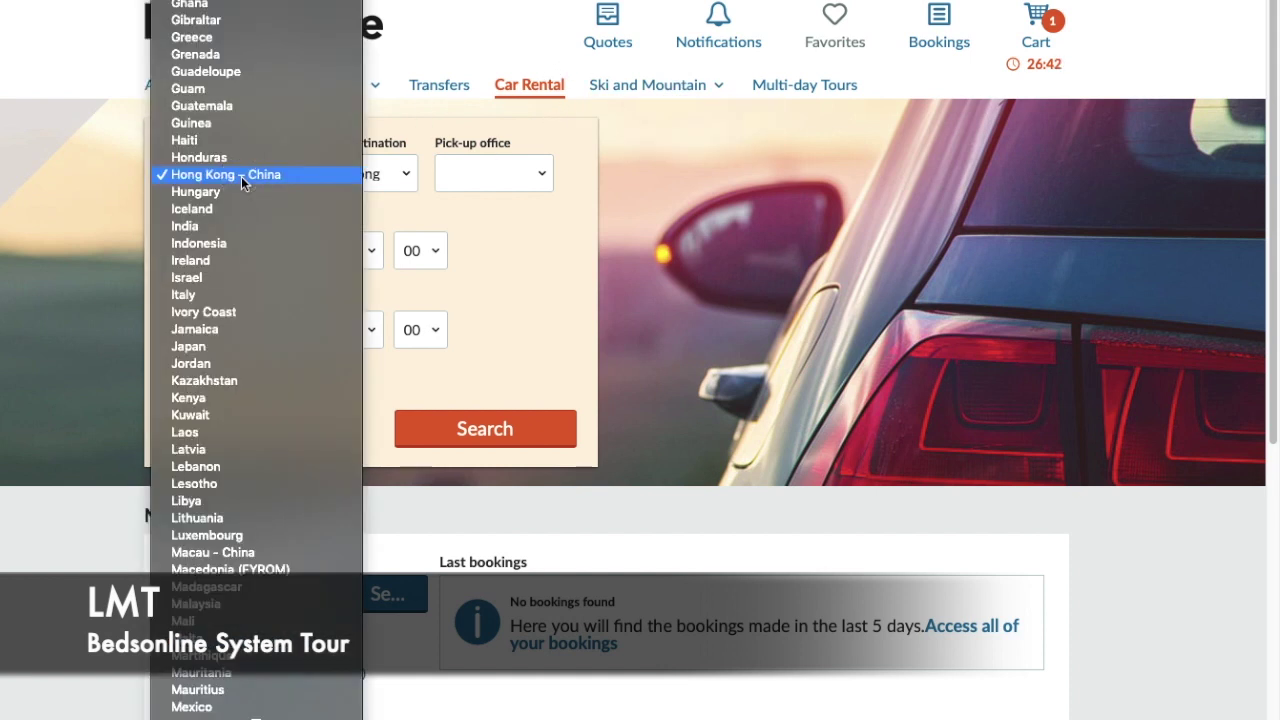
{"action": "left_click", "coordinate": [400, 177]}
{"action": "left_click", "coordinate": [511, 235]}
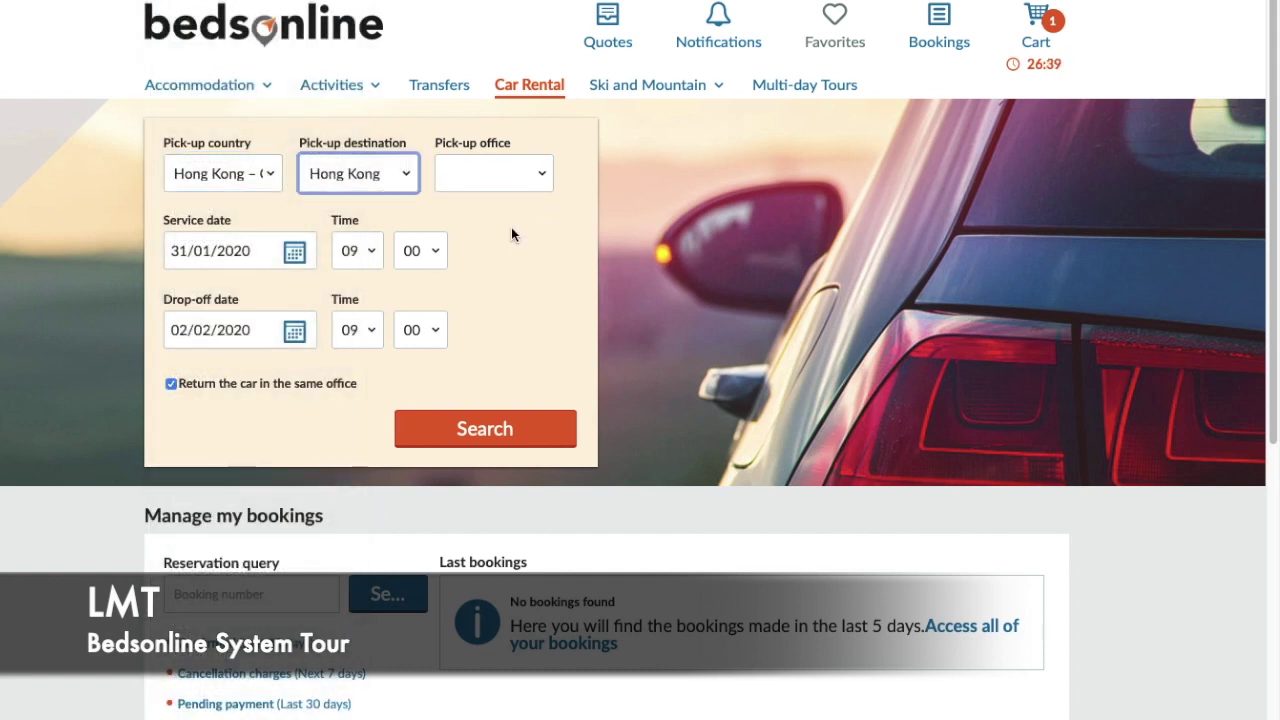
- Open the Ski and Mountain search page and look over its search form
{"action": "mouse_move", "coordinate": [643, 90]}
{"action": "left_click", "coordinate": [646, 112]}
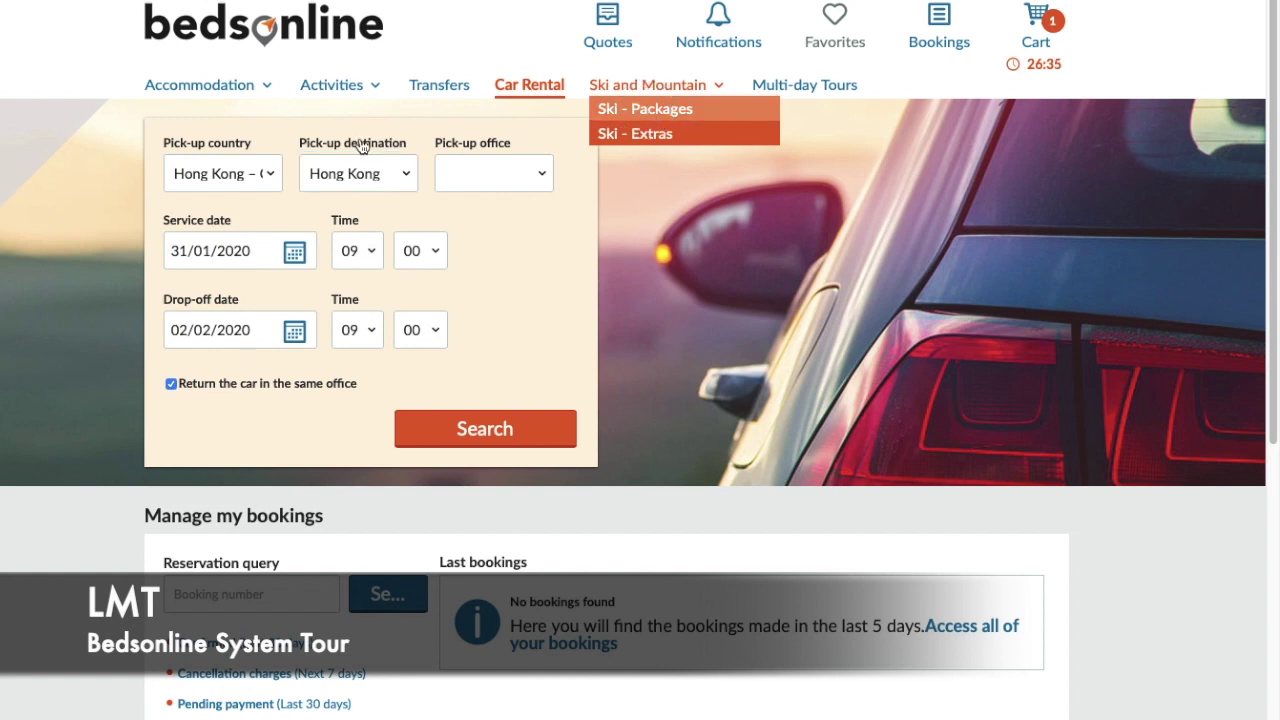
{"action": "left_click", "coordinate": [655, 92]}
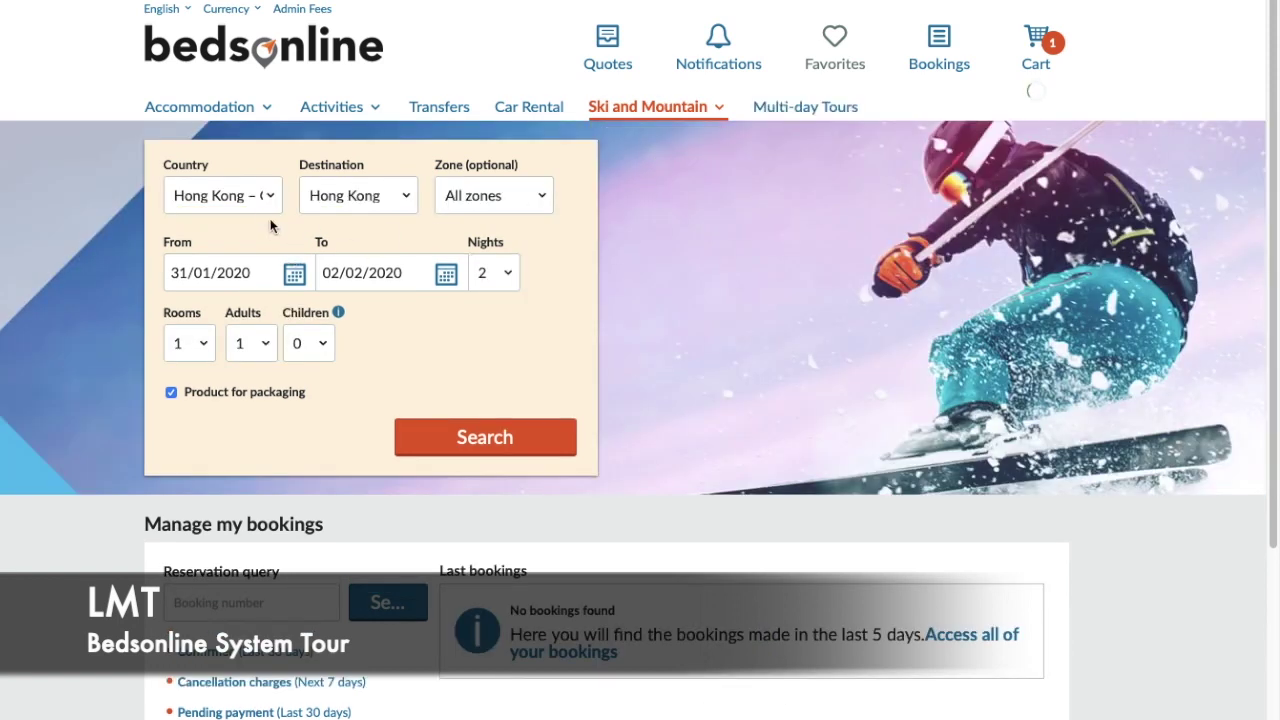
{"action": "scroll", "coordinate": [575, 291], "scroll_direction": "down", "scroll_amount": 3}
{"action": "scroll", "coordinate": [575, 287], "scroll_direction": "up", "scroll_amount": 3}
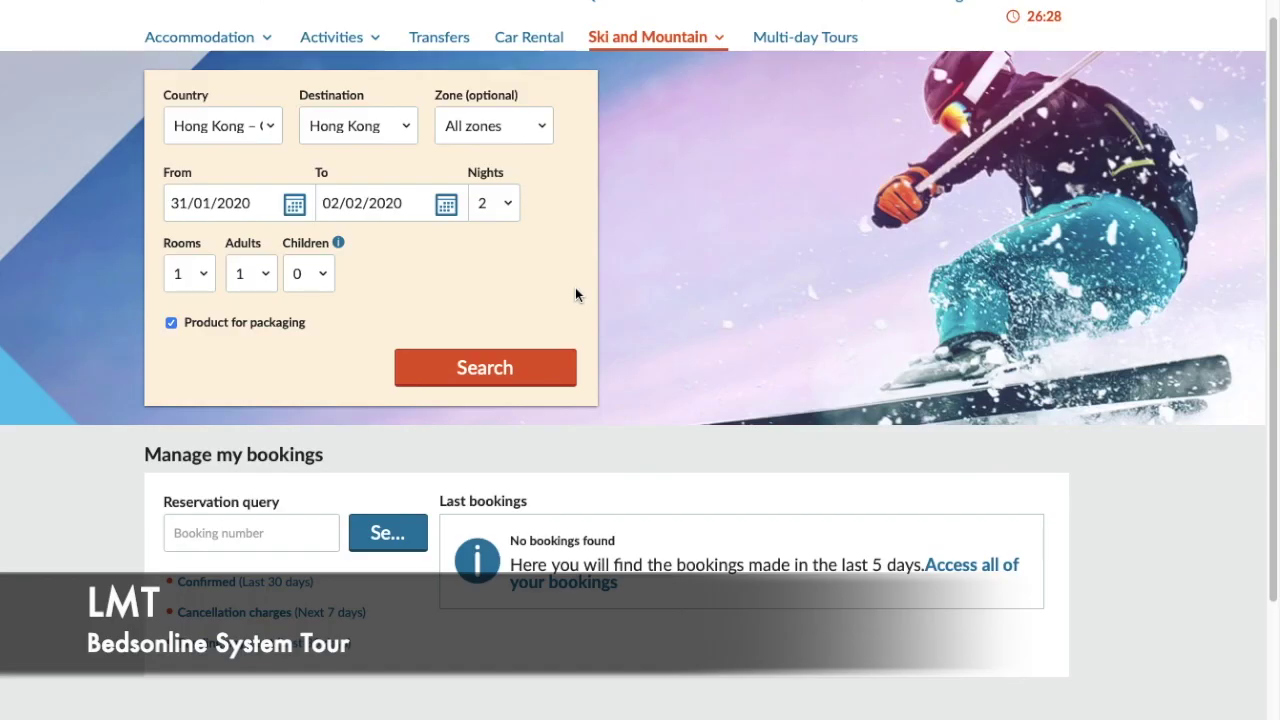
- Search for ski packages in Hong Kong with the zone set to Tsim Sha Tsui
{"action": "left_click", "coordinate": [258, 196]}
{"action": "left_click", "coordinate": [375, 210]}
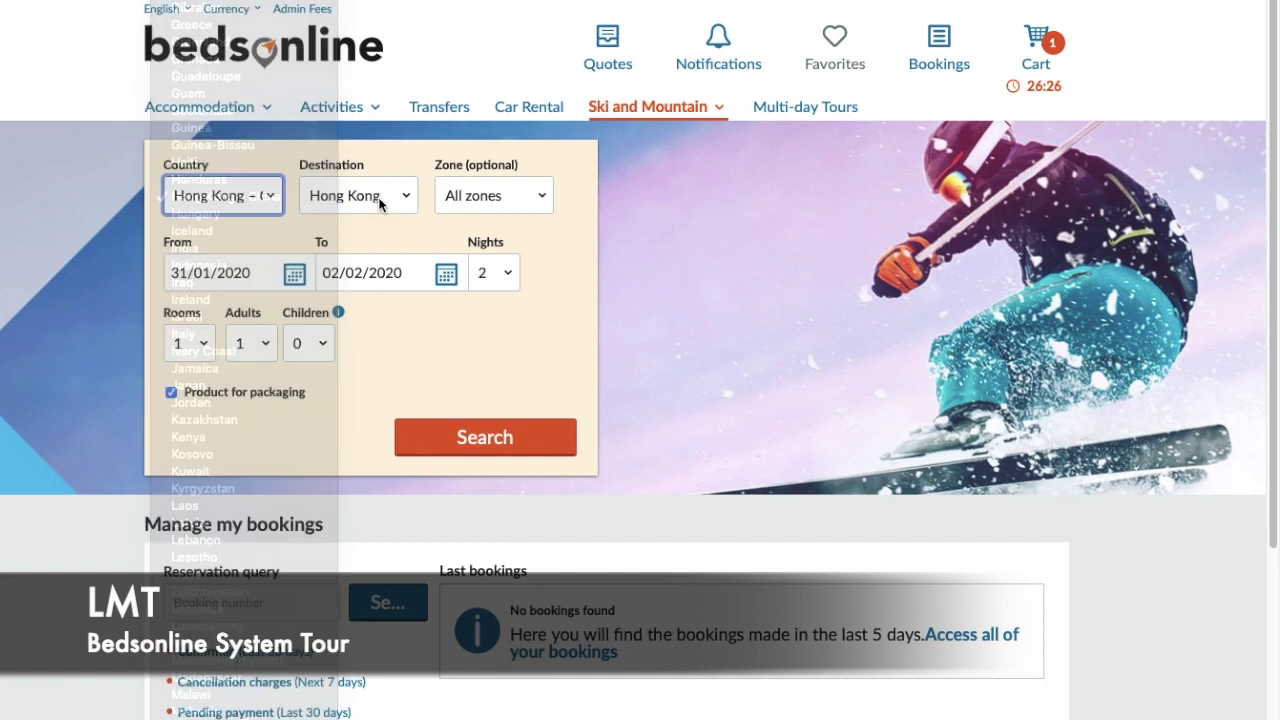
{"action": "left_click", "coordinate": [379, 198]}
{"action": "left_click", "coordinate": [499, 199]}
{"action": "left_click", "coordinate": [499, 199]}
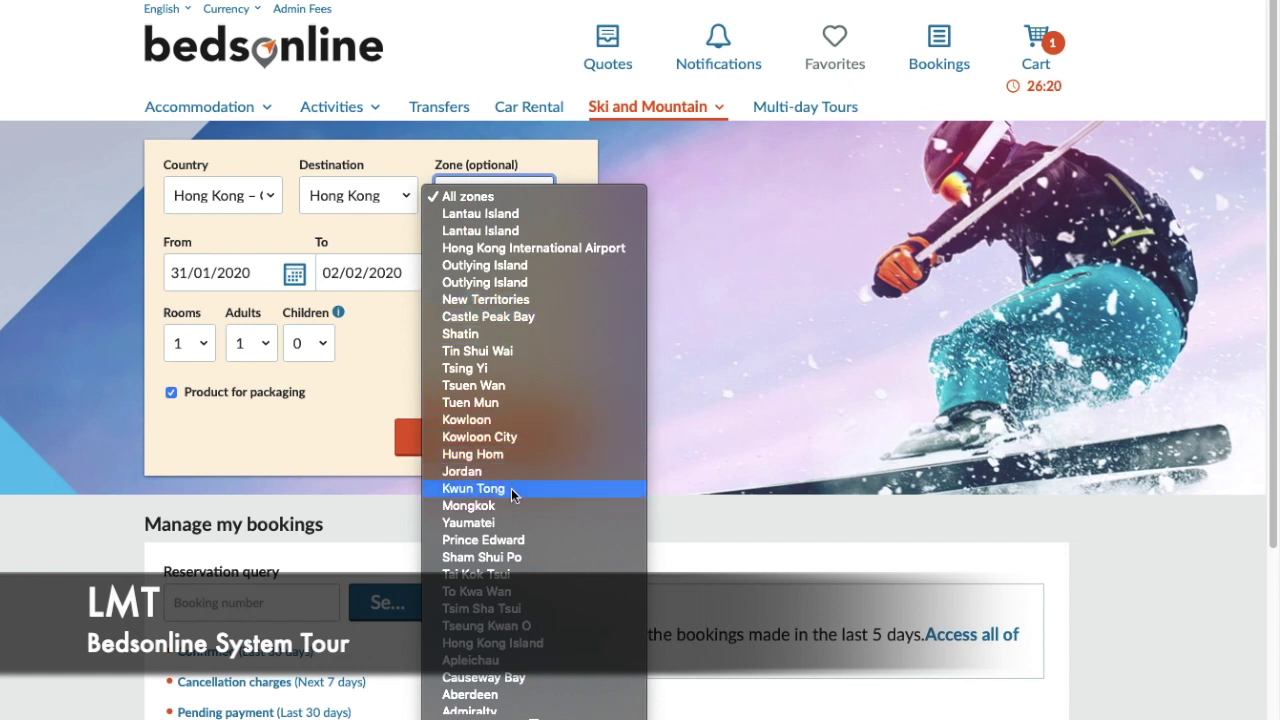
{"action": "left_click", "coordinate": [496, 609]}
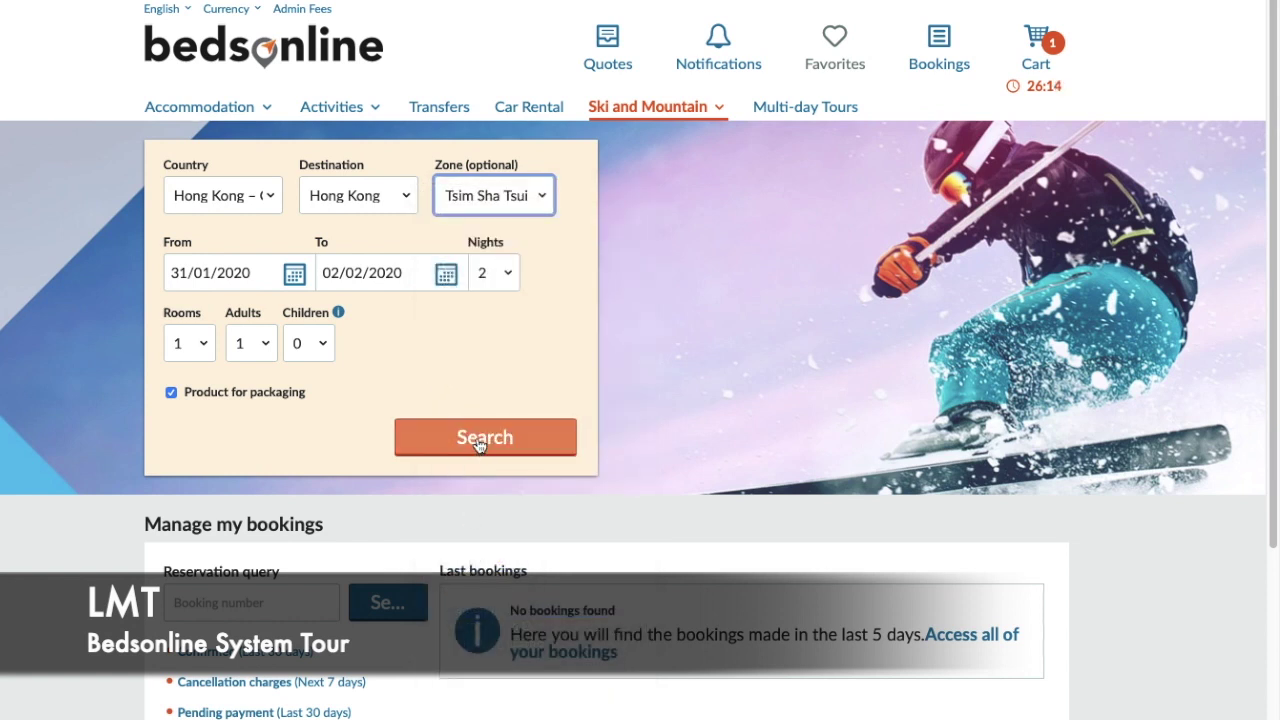
{"action": "left_click", "coordinate": [478, 444]}
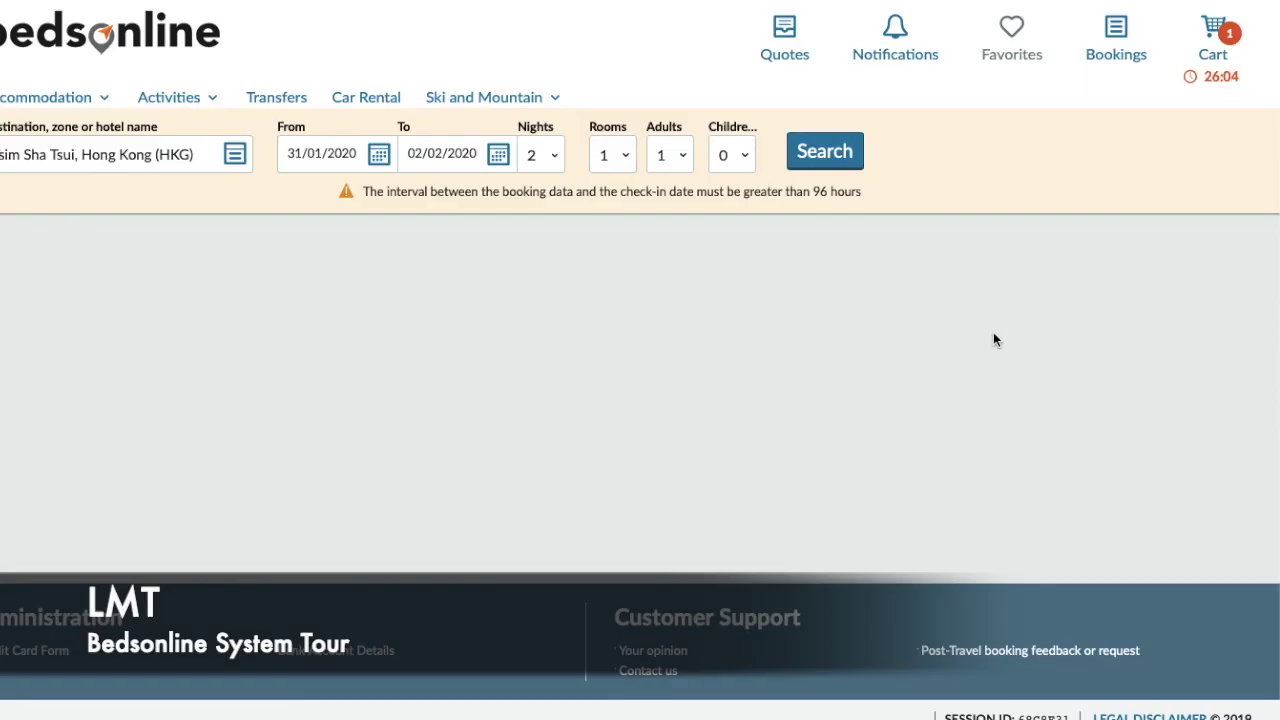
- Check the start date calendar on the ski search and look over the results page
{"action": "left_click", "coordinate": [380, 155]}
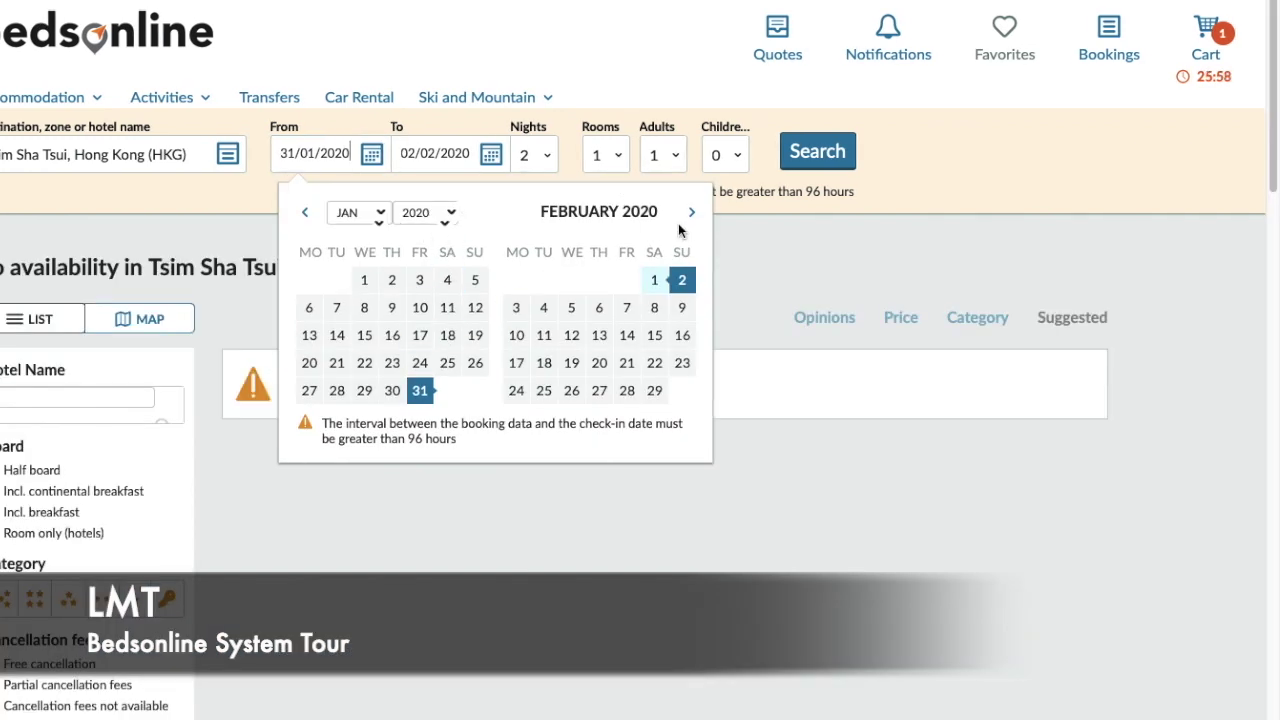
{"action": "left_click", "coordinate": [225, 313]}
{"action": "scroll", "coordinate": [526, 297], "scroll_direction": "down", "scroll_amount": 5}
{"action": "scroll", "coordinate": [526, 290], "scroll_direction": "up", "scroll_amount": 5}
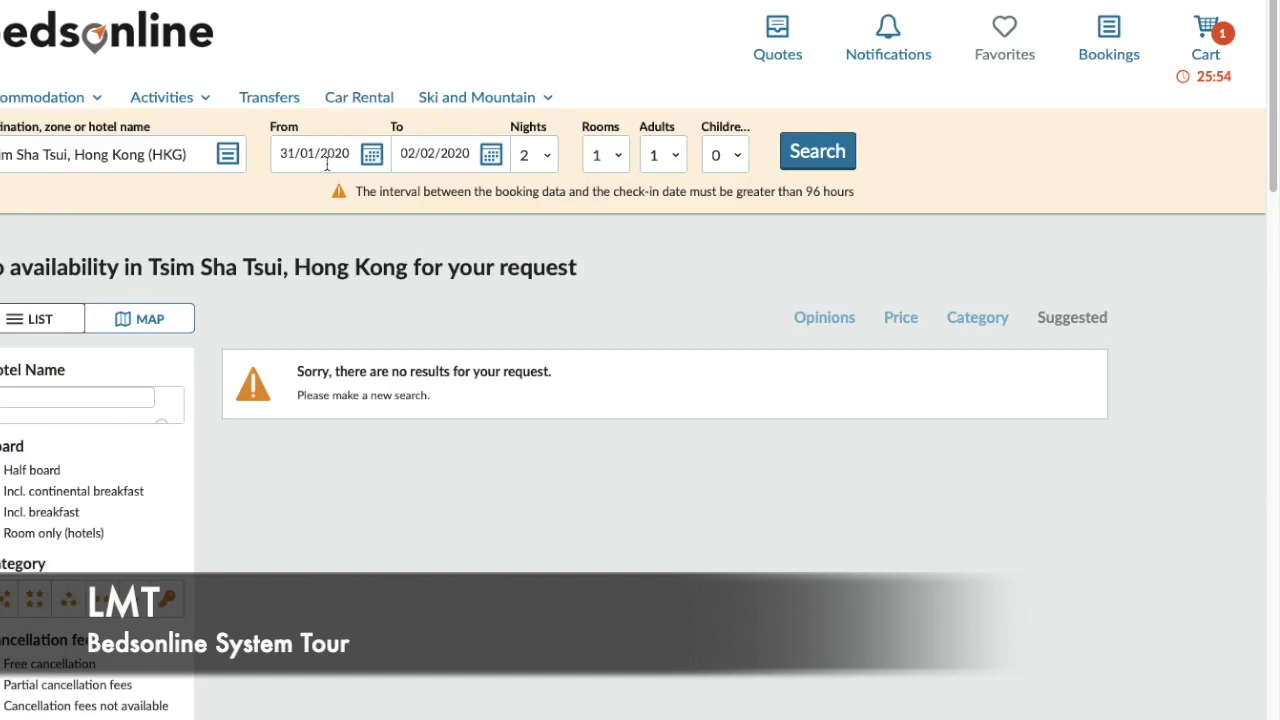
- Leave the ski results and open the Multi-day Tours search page
{"action": "mouse_move", "coordinate": [510, 117]}
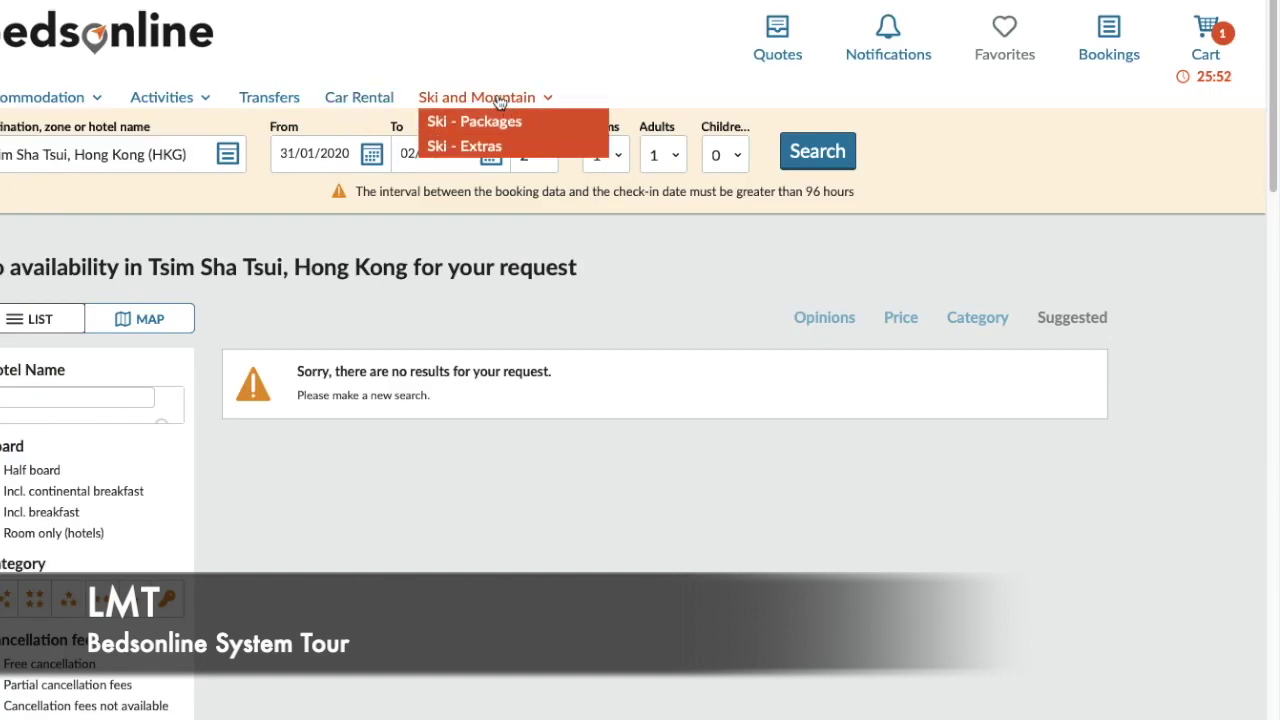
{"action": "mouse_move", "coordinate": [15, 105]}
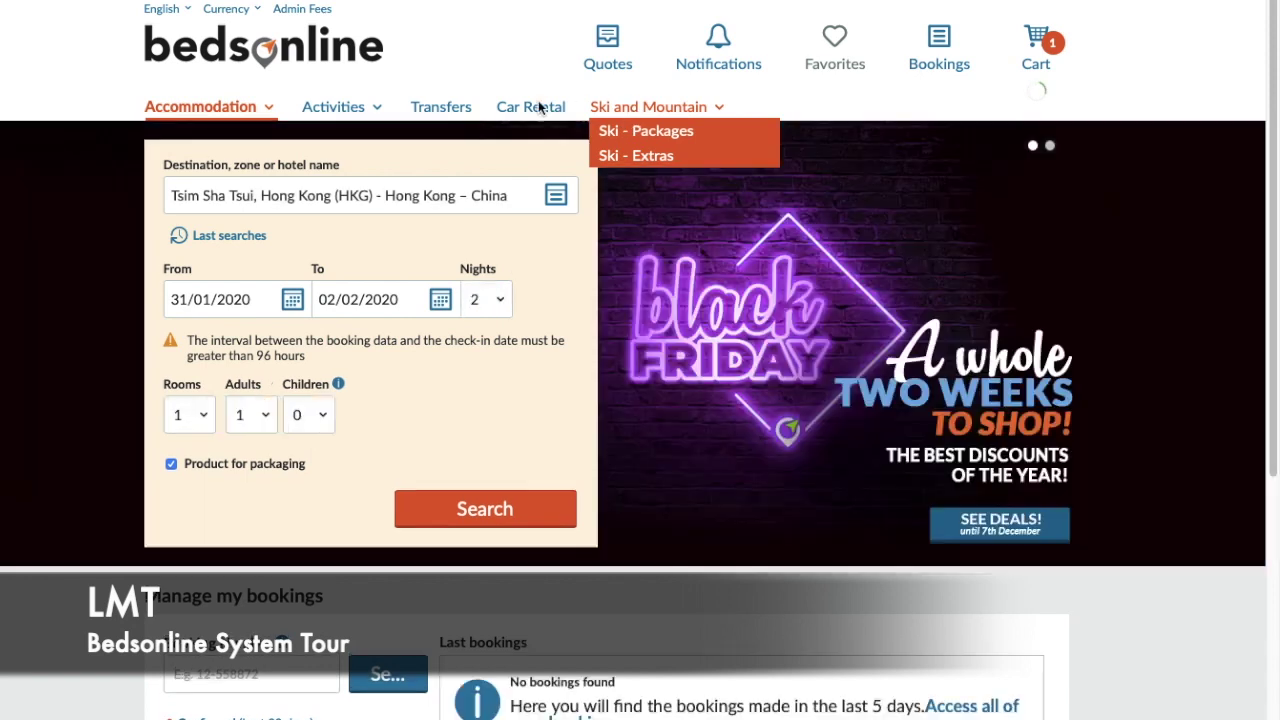
{"action": "left_click", "coordinate": [814, 106]}
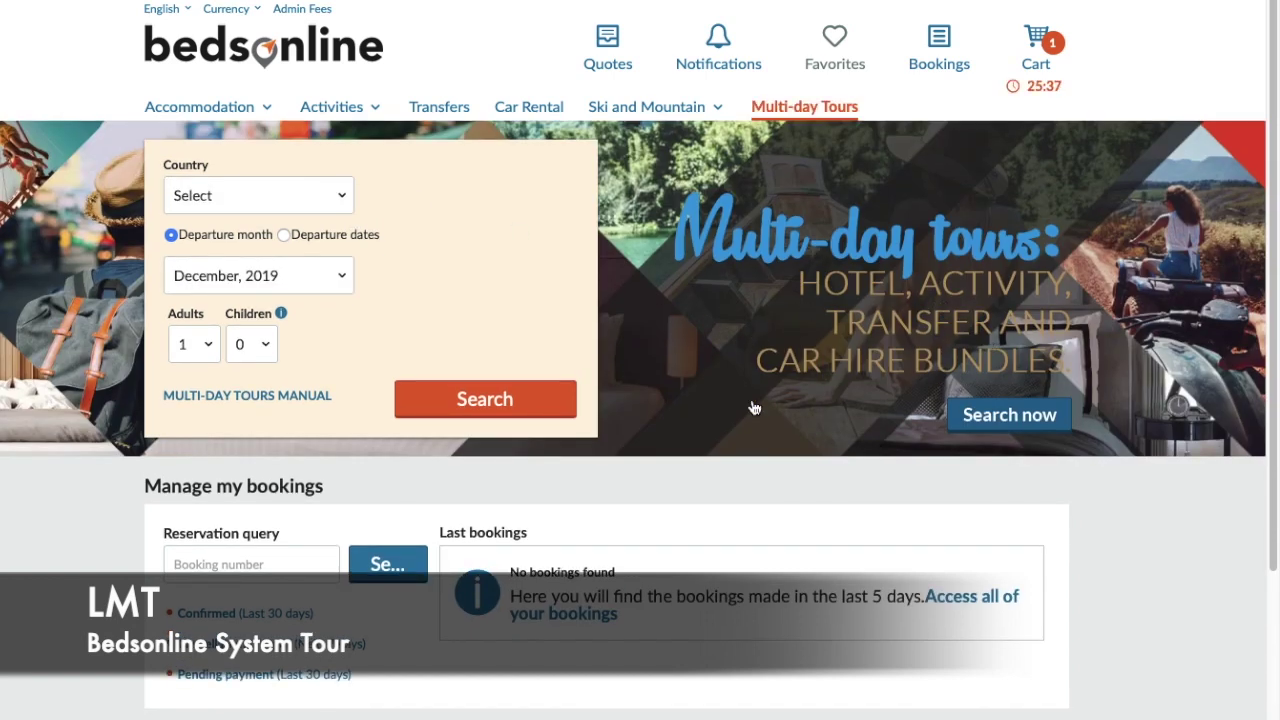
{"action": "scroll", "coordinate": [760, 405], "scroll_direction": "down", "scroll_amount": 2}
{"action": "scroll", "coordinate": [775, 392], "scroll_direction": "up", "scroll_amount": 2}
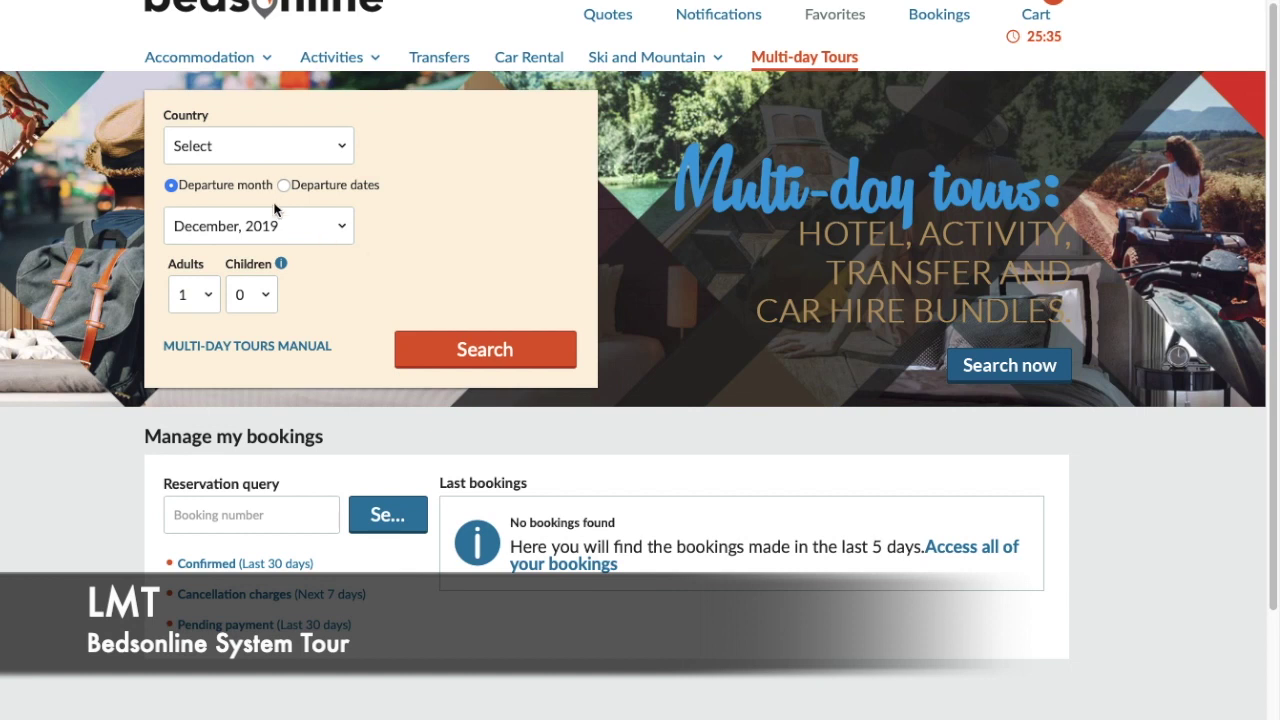
- Search for multi-day tours in the Philippines departing in April, 2020 for 2 adults
{"action": "left_click", "coordinate": [262, 146]}
{"action": "scroll", "coordinate": [296, 526], "scroll_direction": "down", "scroll_amount": 6}
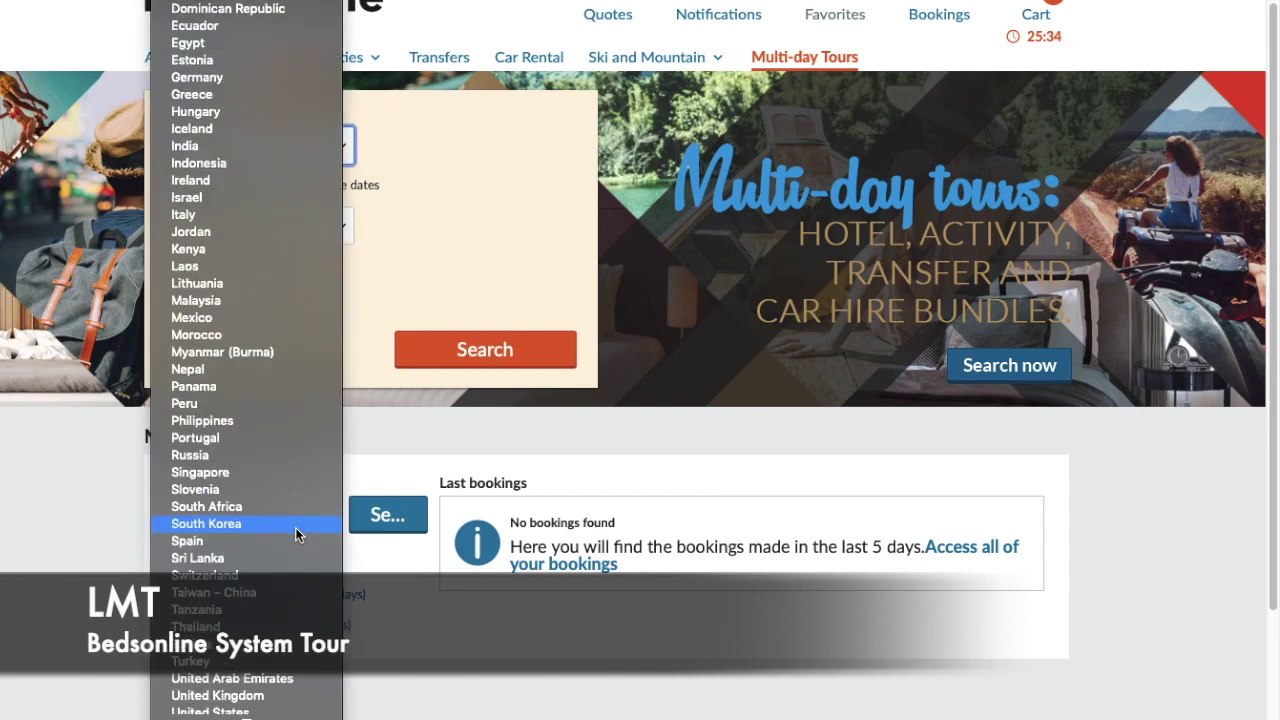
{"action": "left_click", "coordinate": [213, 420]}
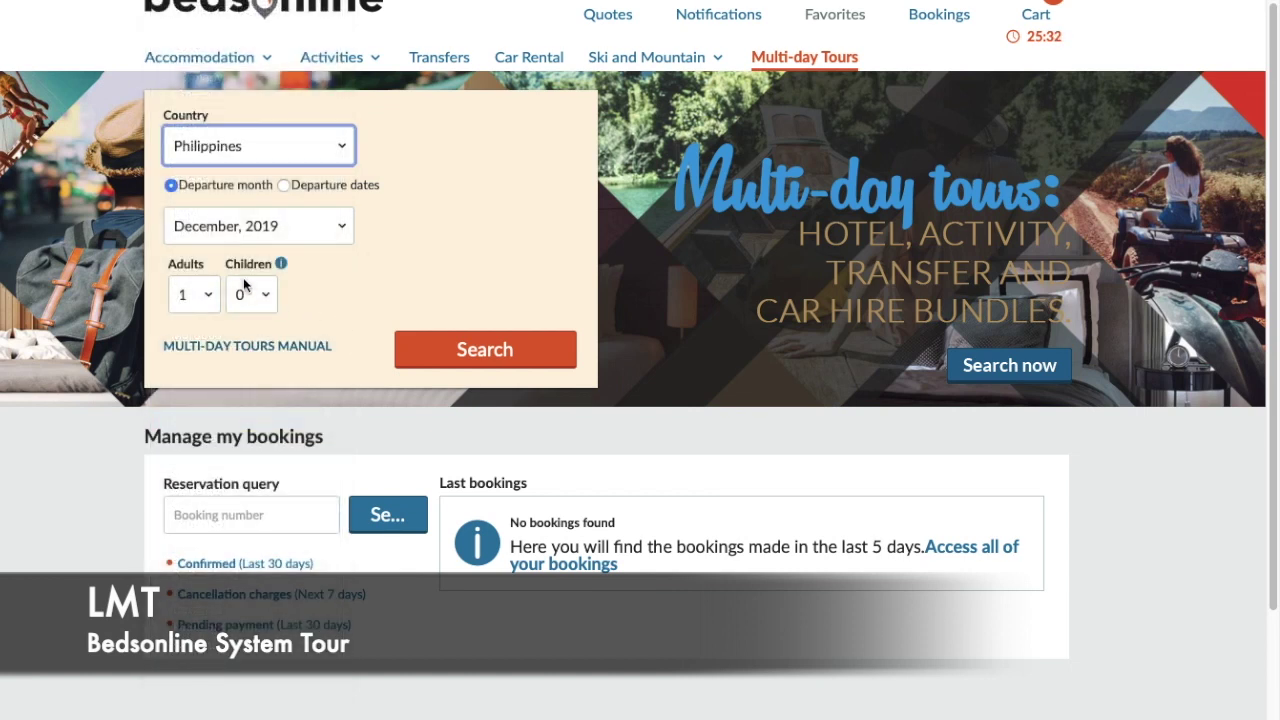
{"action": "left_click", "coordinate": [259, 229]}
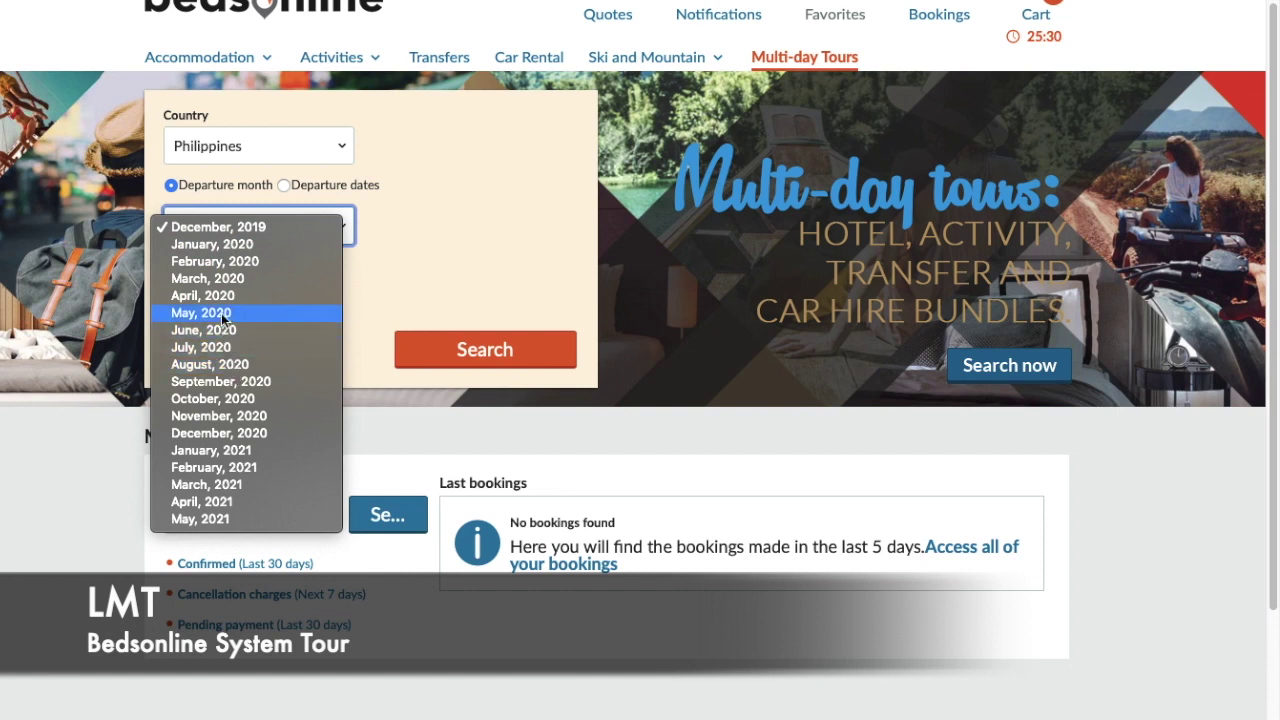
{"action": "left_click", "coordinate": [384, 331]}
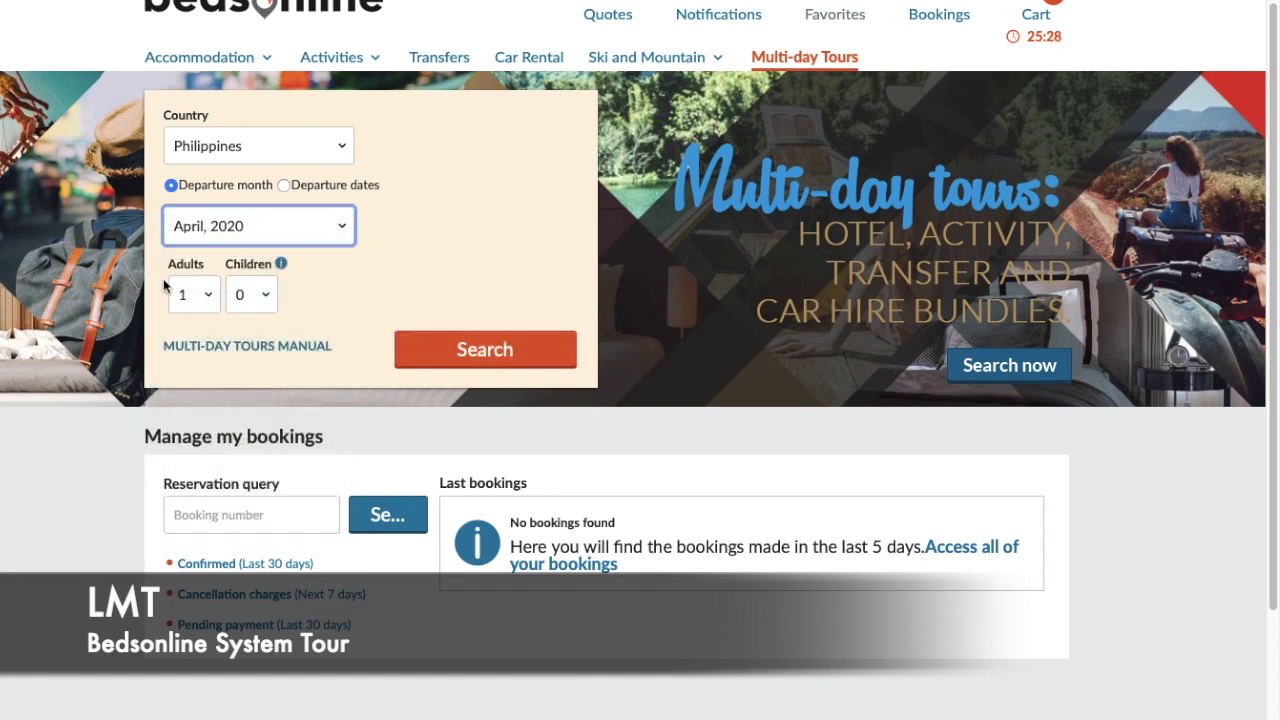
{"action": "left_click", "coordinate": [190, 295]}
{"action": "left_click", "coordinate": [189, 314]}
{"action": "left_click", "coordinate": [486, 350]}
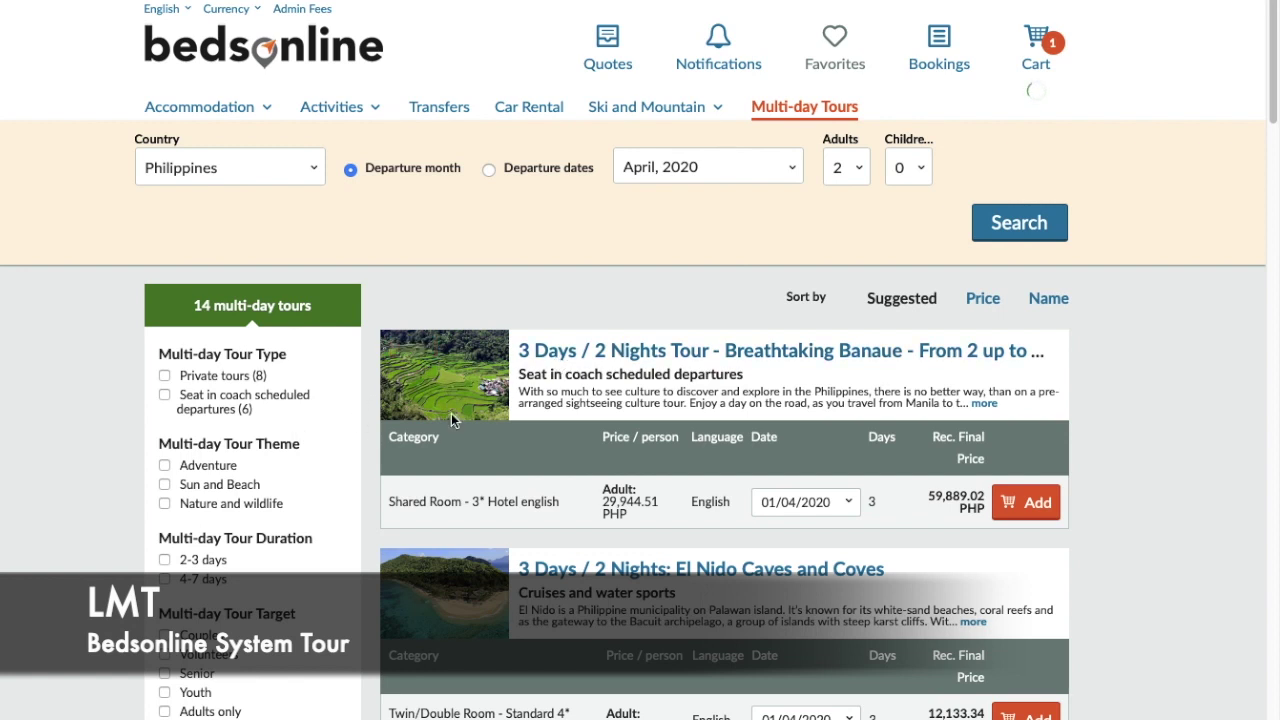
- Review the first Philippine tour offers and repeat the search for 1 adult
{"action": "scroll", "coordinate": [483, 472], "scroll_direction": "down", "scroll_amount": 1}
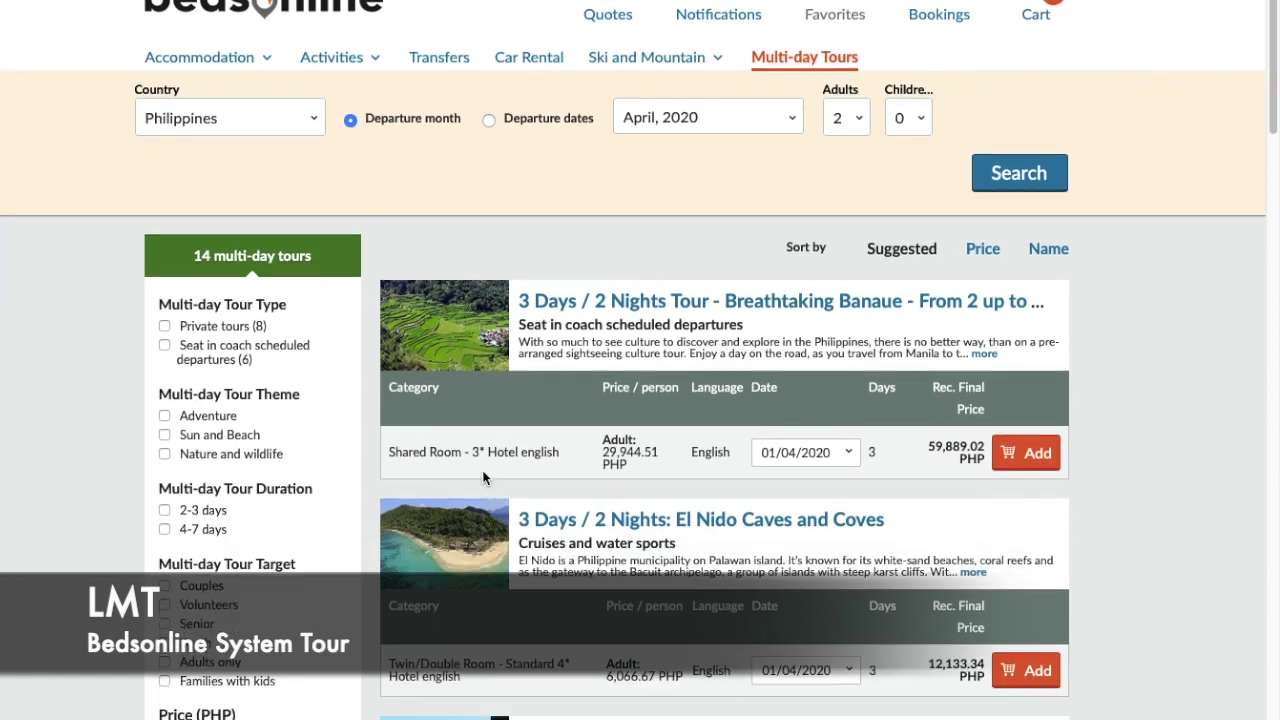
{"action": "scroll", "coordinate": [483, 477], "scroll_direction": "down", "scroll_amount": 2}
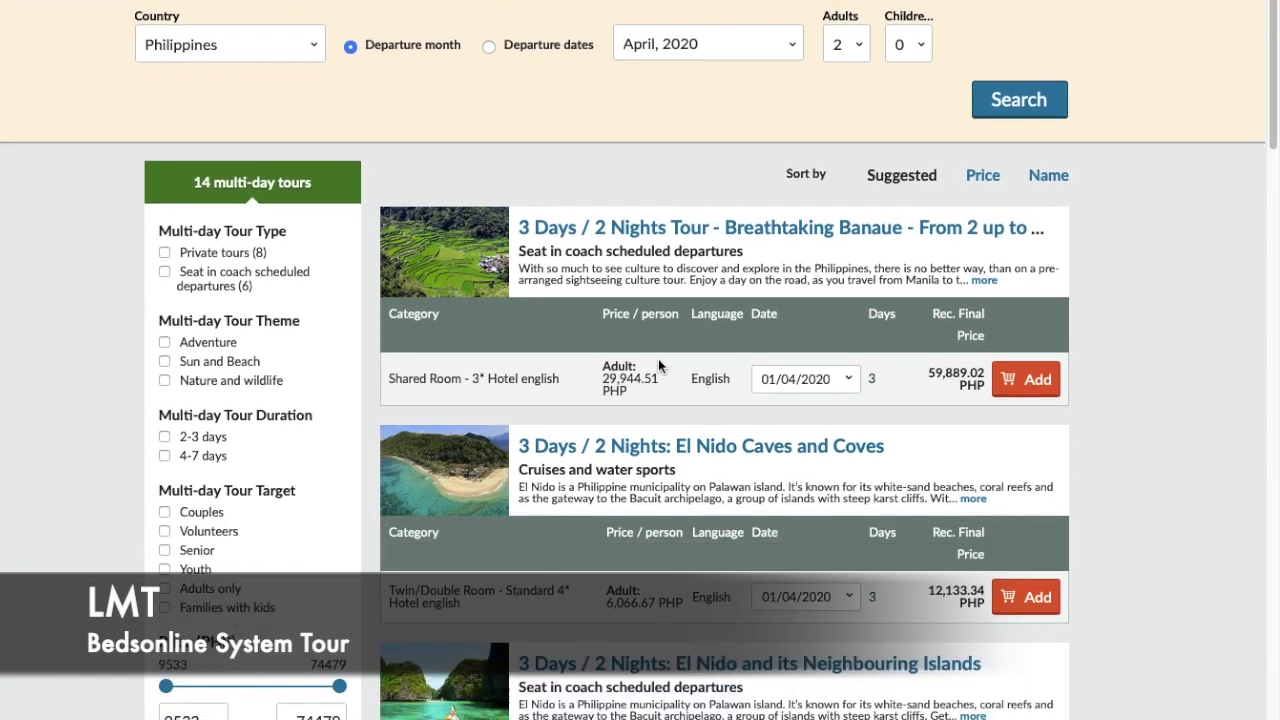
{"action": "scroll", "coordinate": [665, 372], "scroll_direction": "down", "scroll_amount": 1}
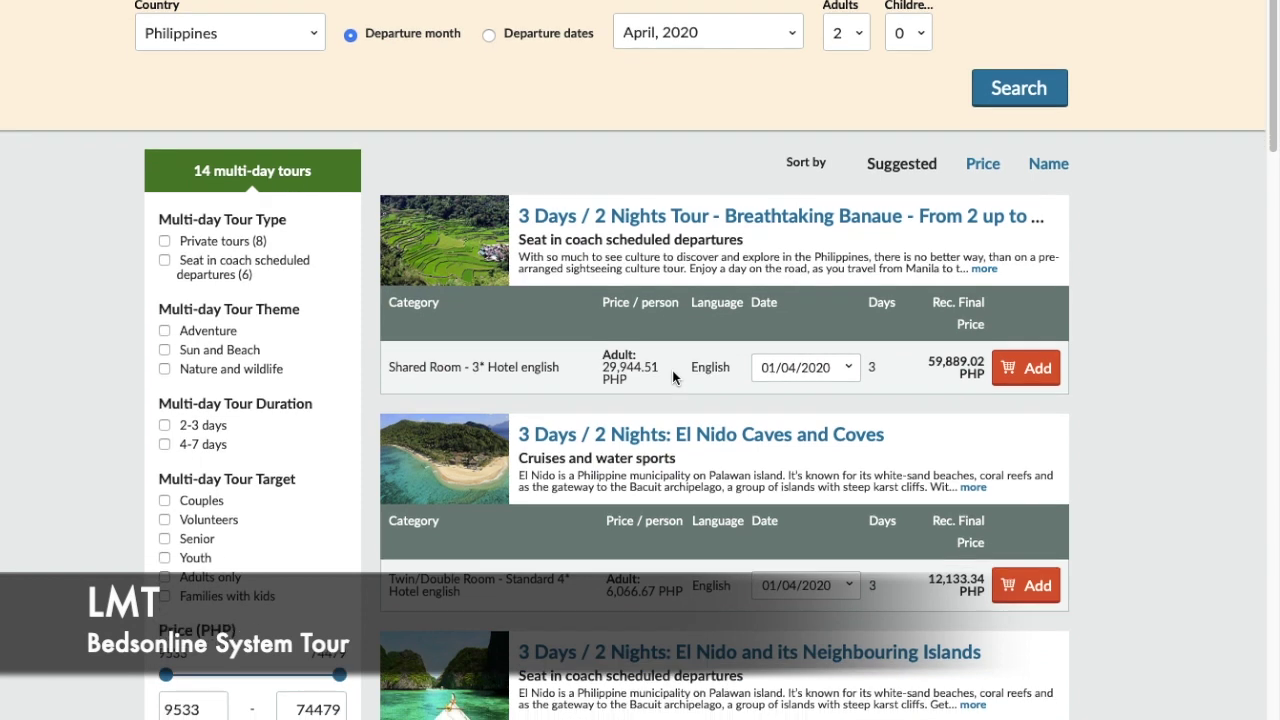
{"action": "left_click", "coordinate": [852, 32]}
{"action": "left_click", "coordinate": [836, 17]}
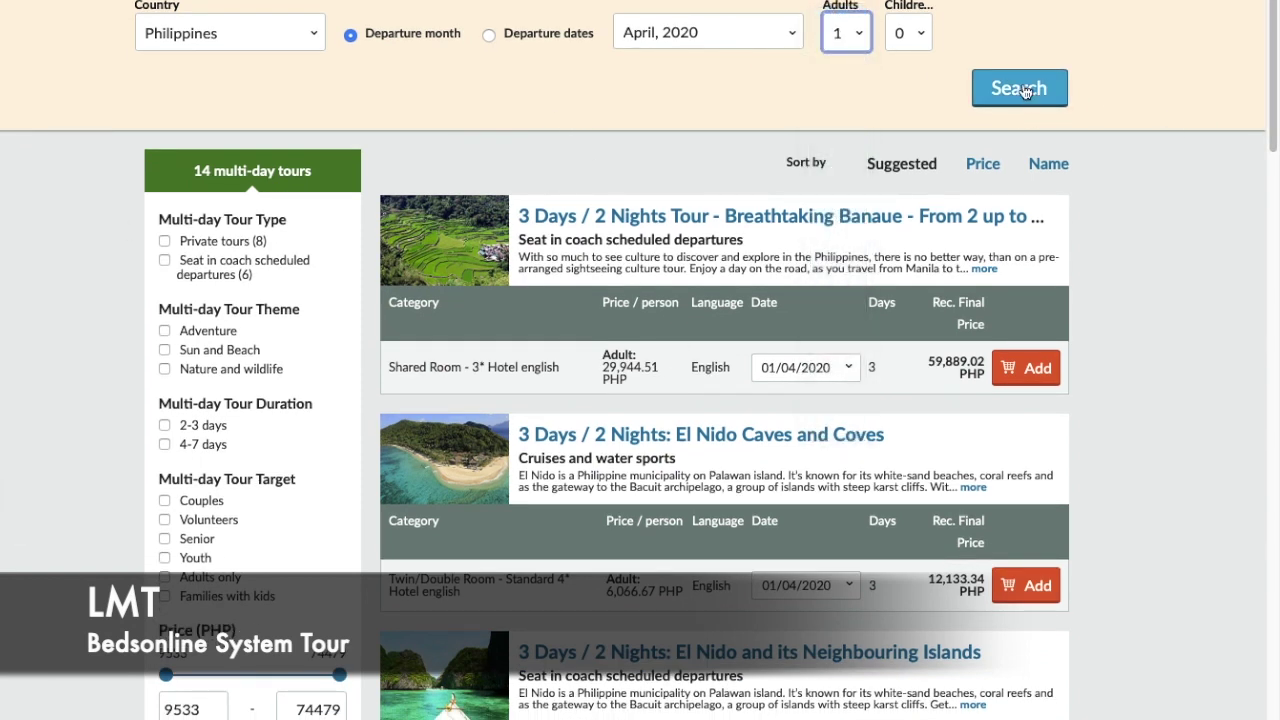
{"action": "left_click", "coordinate": [990, 95]}
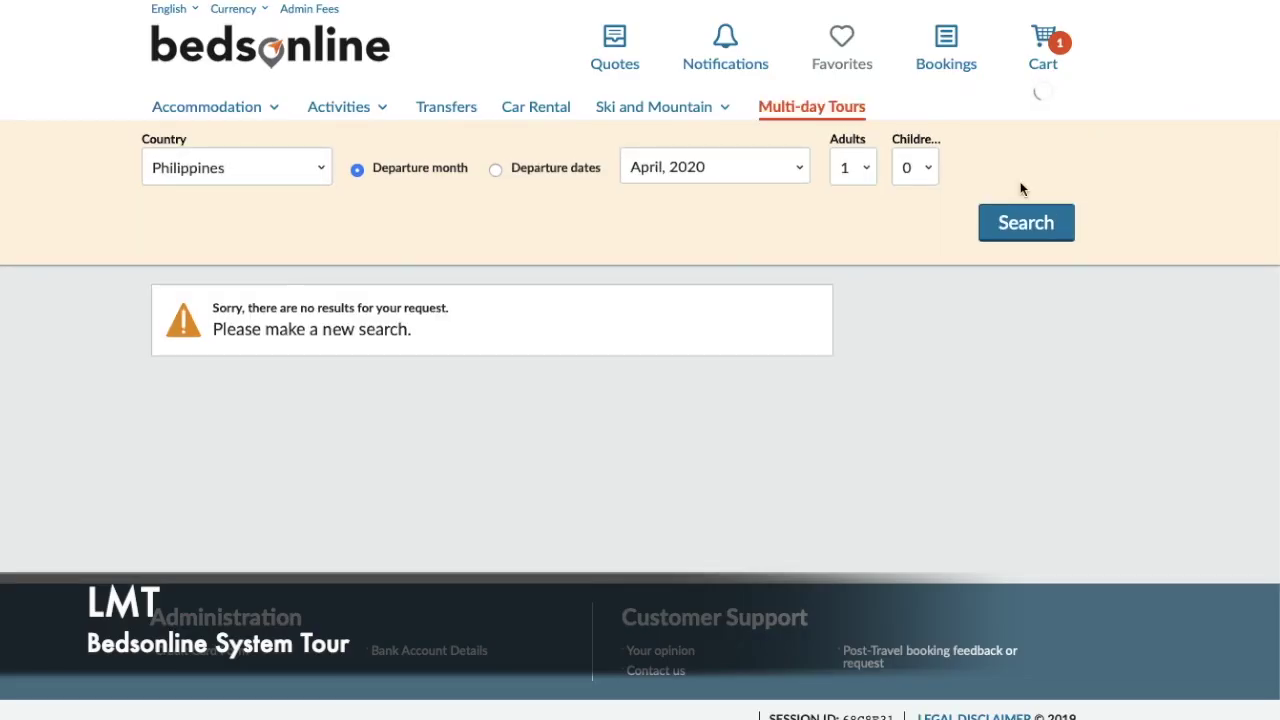
- Set the number of adults to 2, rerun the Philippine tour search and look over the listed tours
{"action": "left_click", "coordinate": [866, 168]}
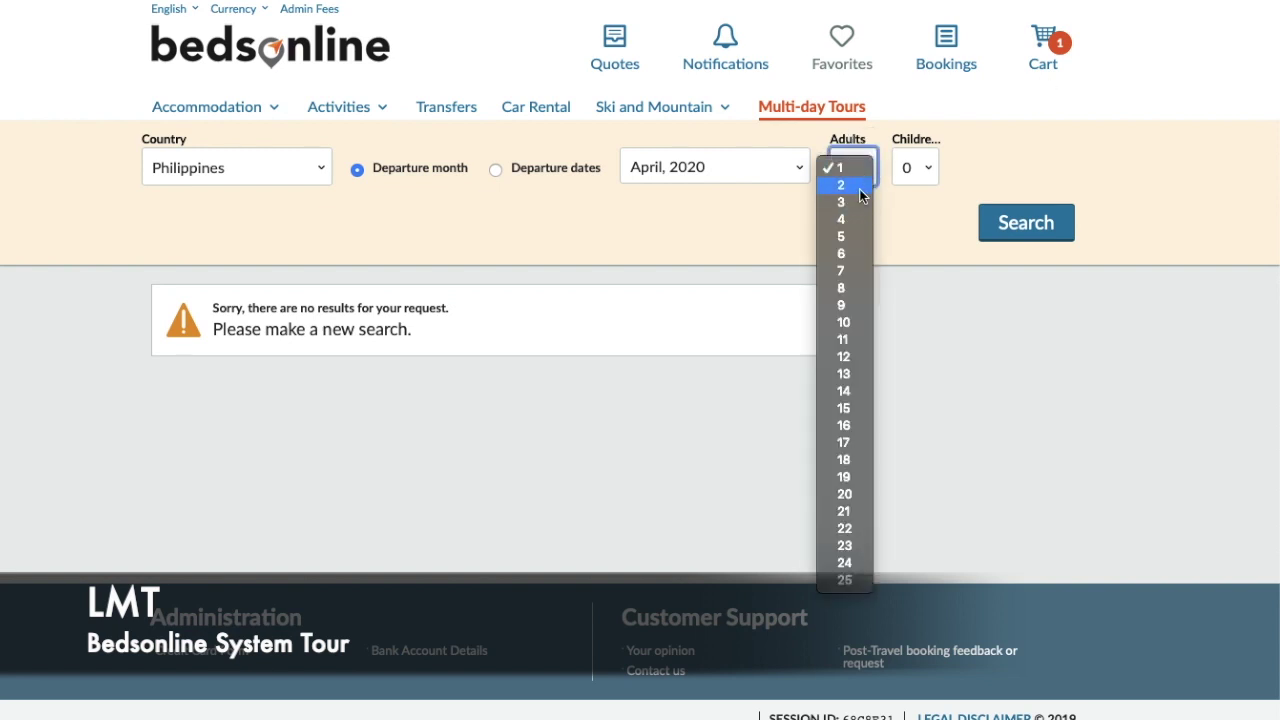
{"action": "left_click", "coordinate": [847, 188]}
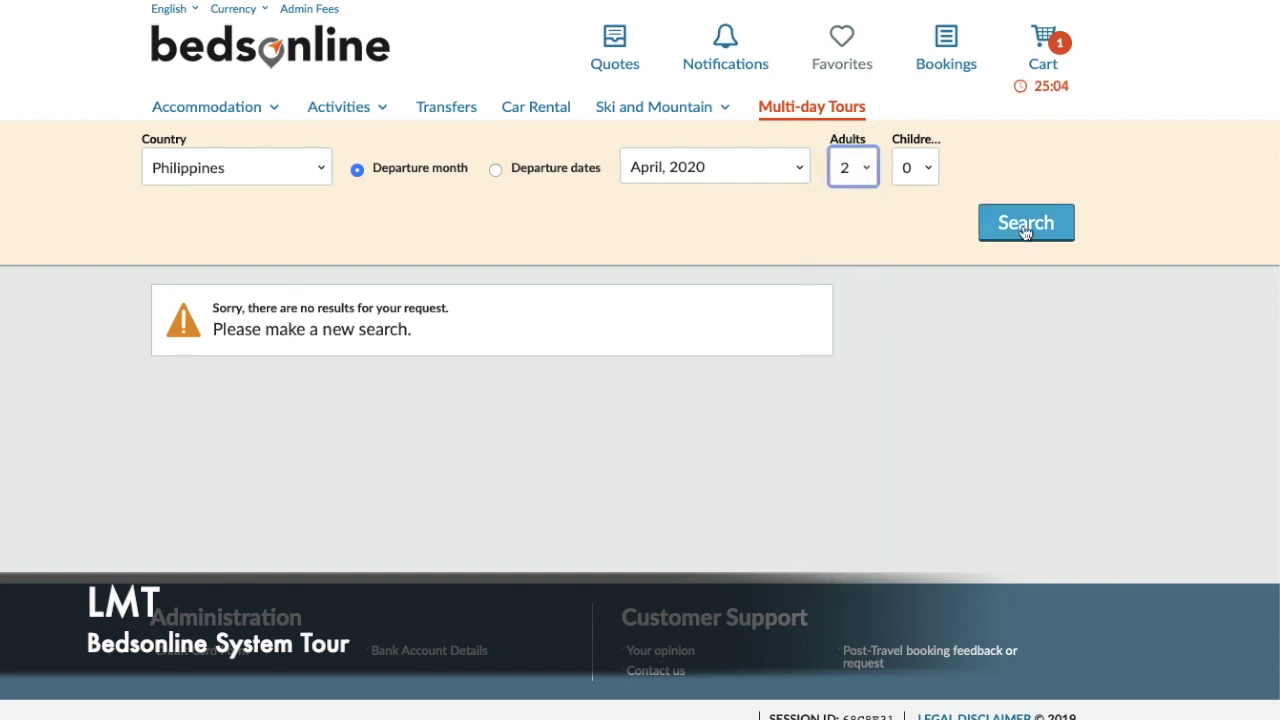
{"action": "left_click", "coordinate": [982, 226]}
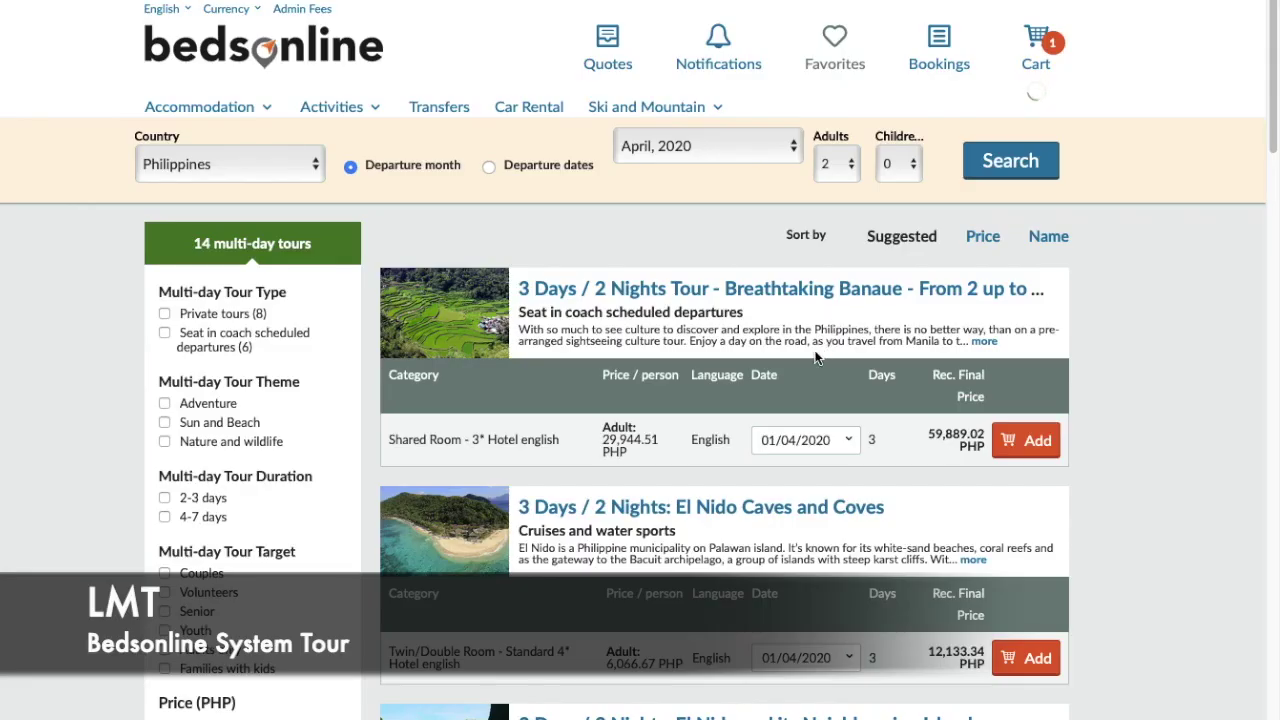
{"action": "scroll", "coordinate": [803, 359], "scroll_direction": "down", "scroll_amount": 2}
{"action": "scroll", "coordinate": [791, 373], "scroll_direction": "up", "scroll_amount": 1}
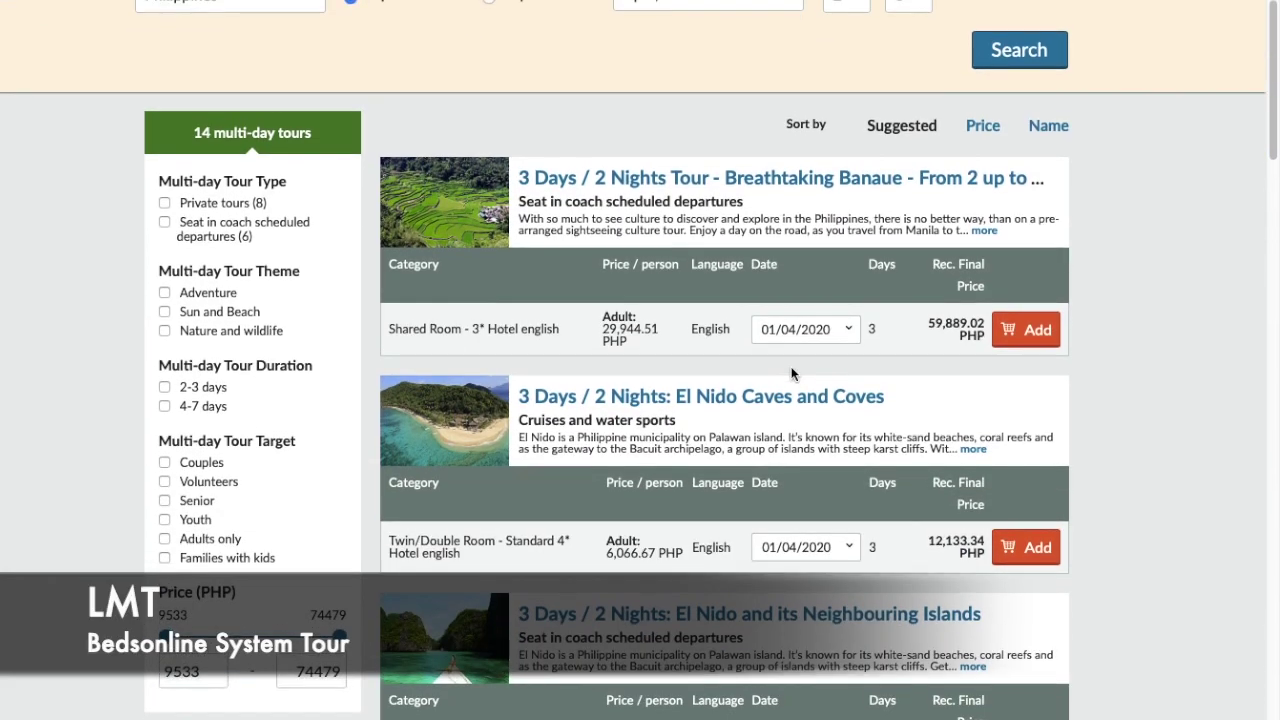
{"action": "scroll", "coordinate": [791, 373], "scroll_direction": "down", "scroll_amount": 1}
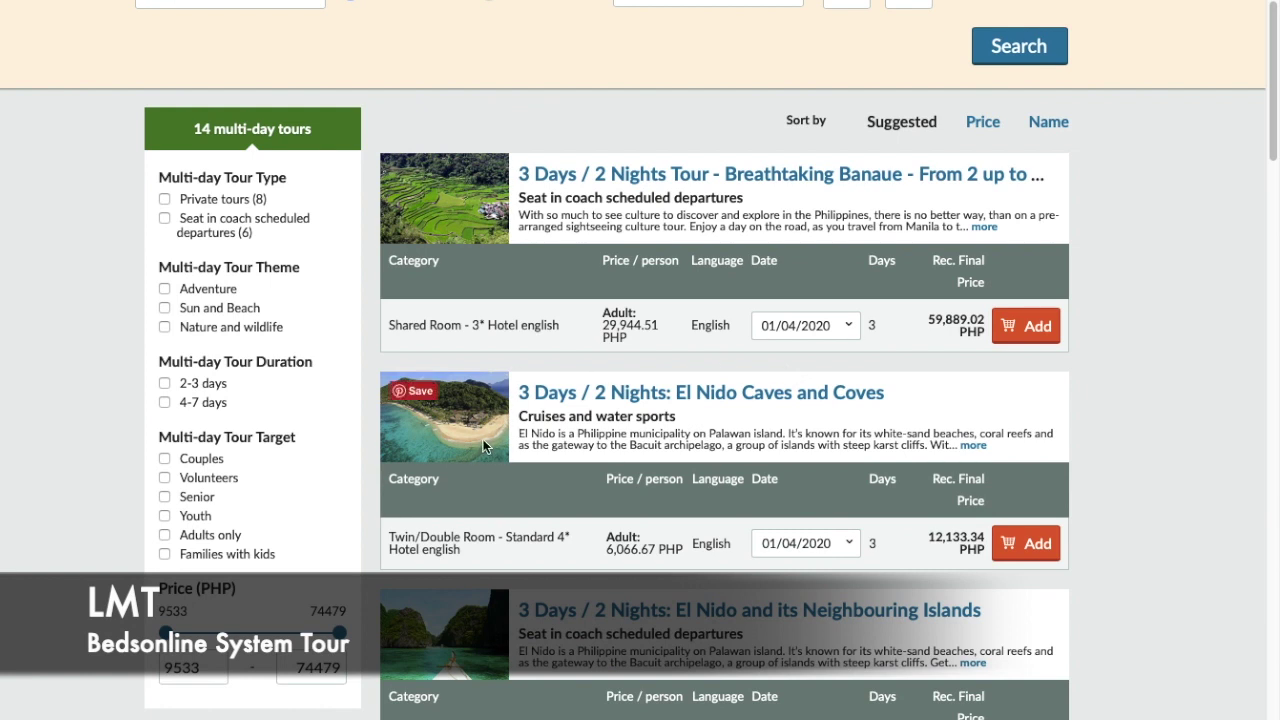
- Look over the listed Philippine tours and open the details of "3 Days / 2 Nights: El Nido Caves and Coves"
{"action": "scroll", "coordinate": [600, 437], "scroll_direction": "down", "scroll_amount": 1}
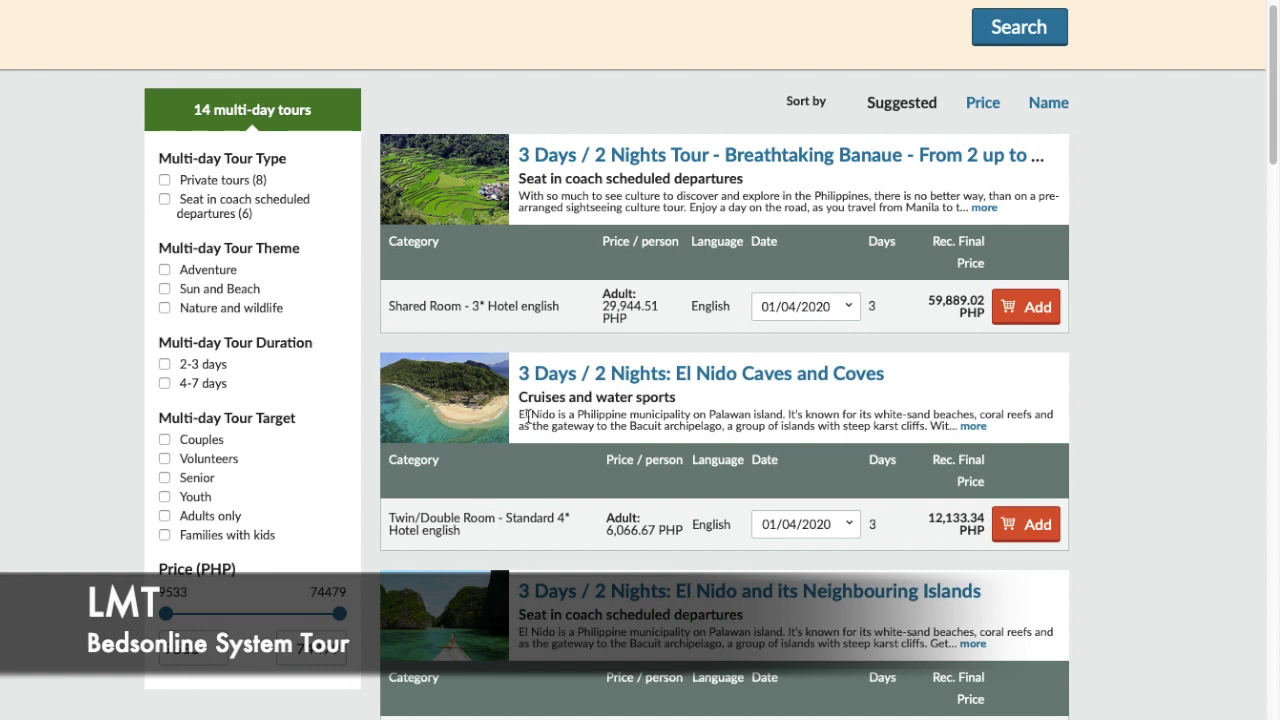
{"action": "scroll", "coordinate": [532, 383], "scroll_direction": "down", "scroll_amount": 1}
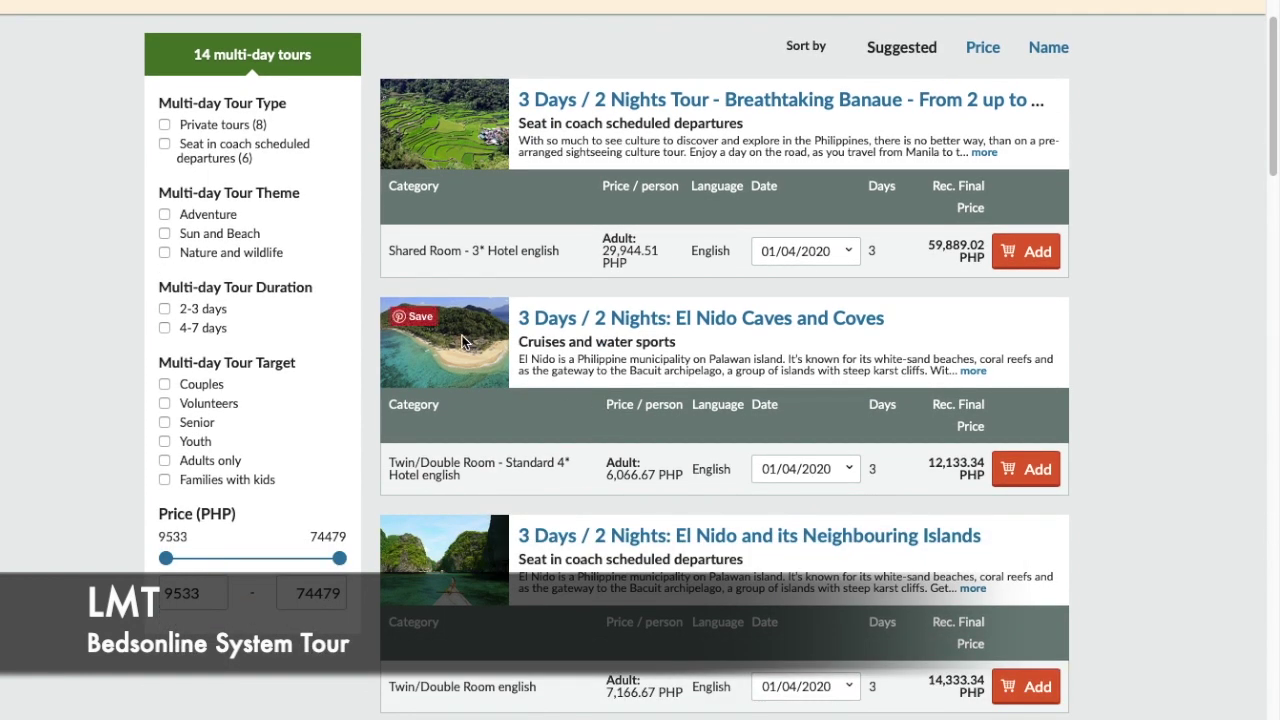
{"action": "scroll", "coordinate": [581, 345], "scroll_direction": "down", "scroll_amount": 2}
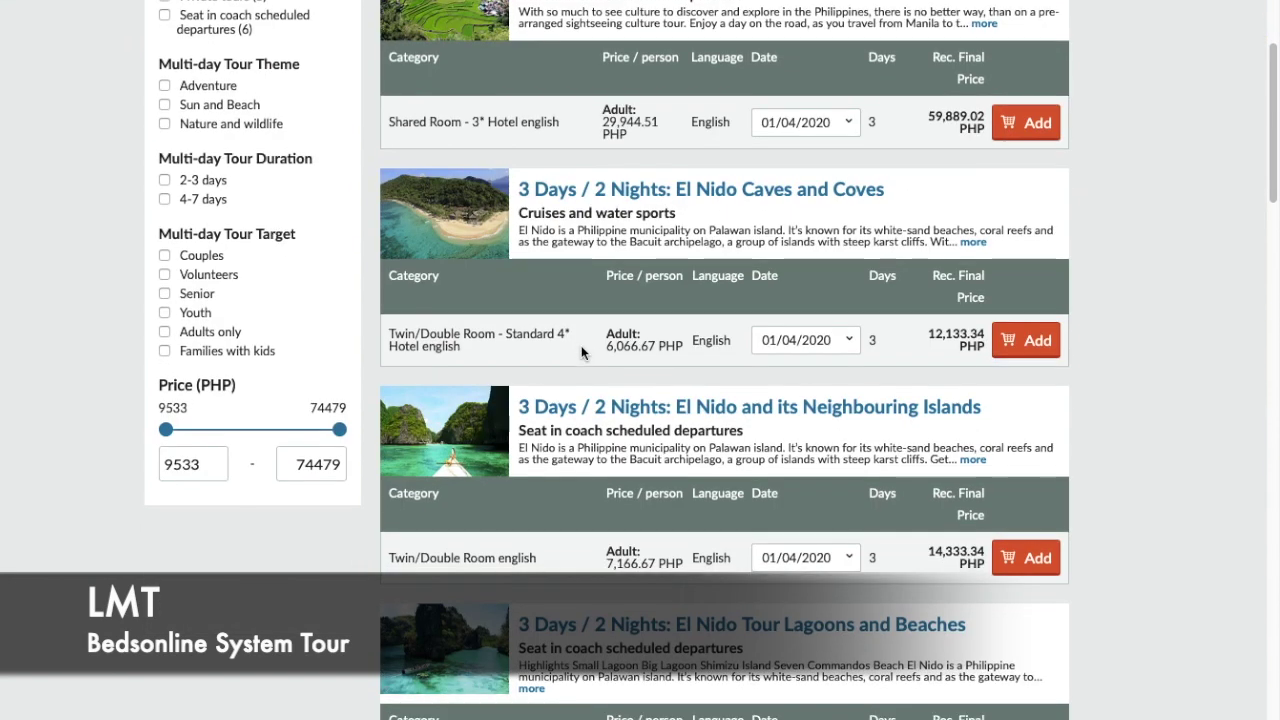
{"action": "scroll", "coordinate": [581, 349], "scroll_direction": "down", "scroll_amount": 4}
{"action": "scroll", "coordinate": [581, 350], "scroll_direction": "down", "scroll_amount": 2}
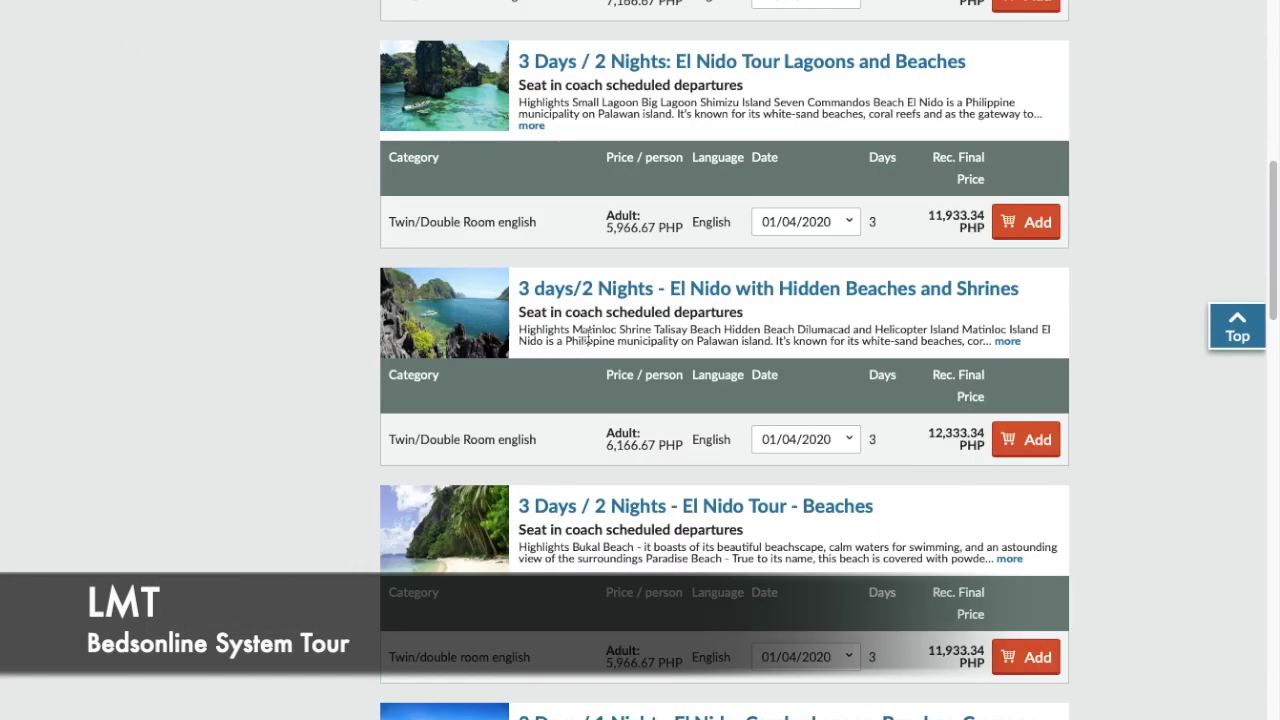
{"action": "scroll", "coordinate": [586, 336], "scroll_direction": "up", "scroll_amount": 10}
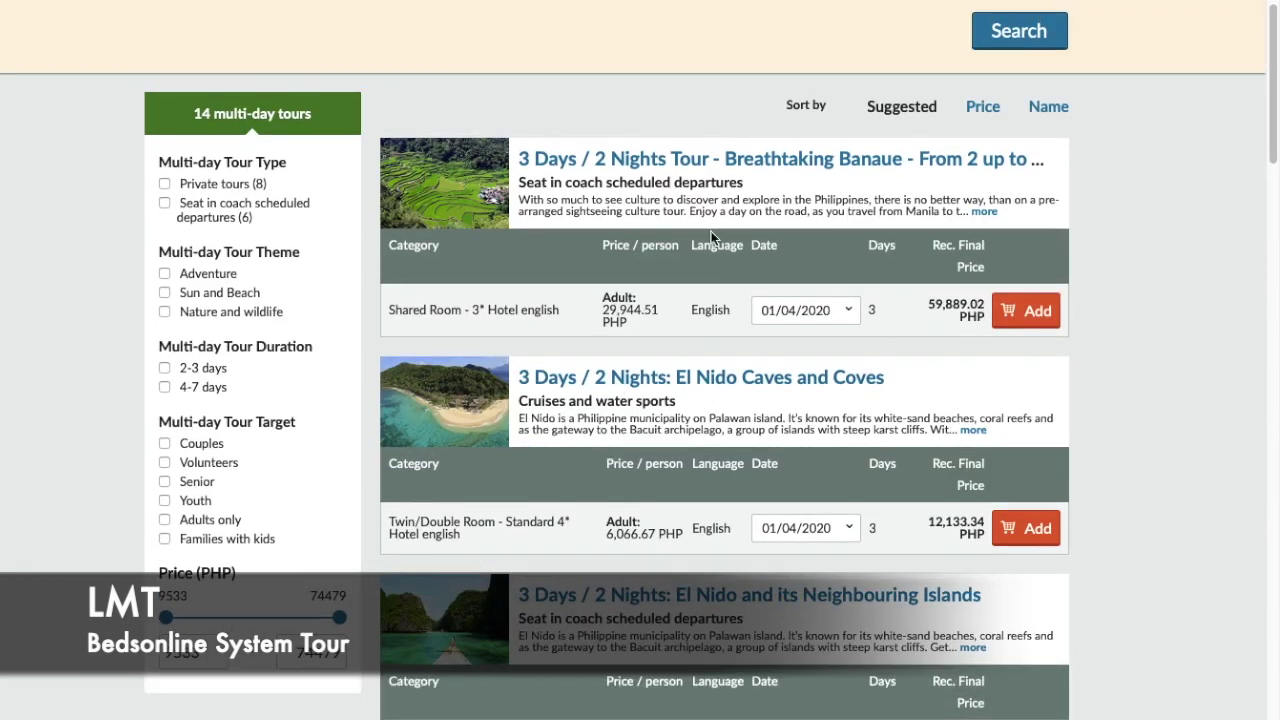
{"action": "scroll", "coordinate": [671, 222], "scroll_direction": "up", "scroll_amount": 1}
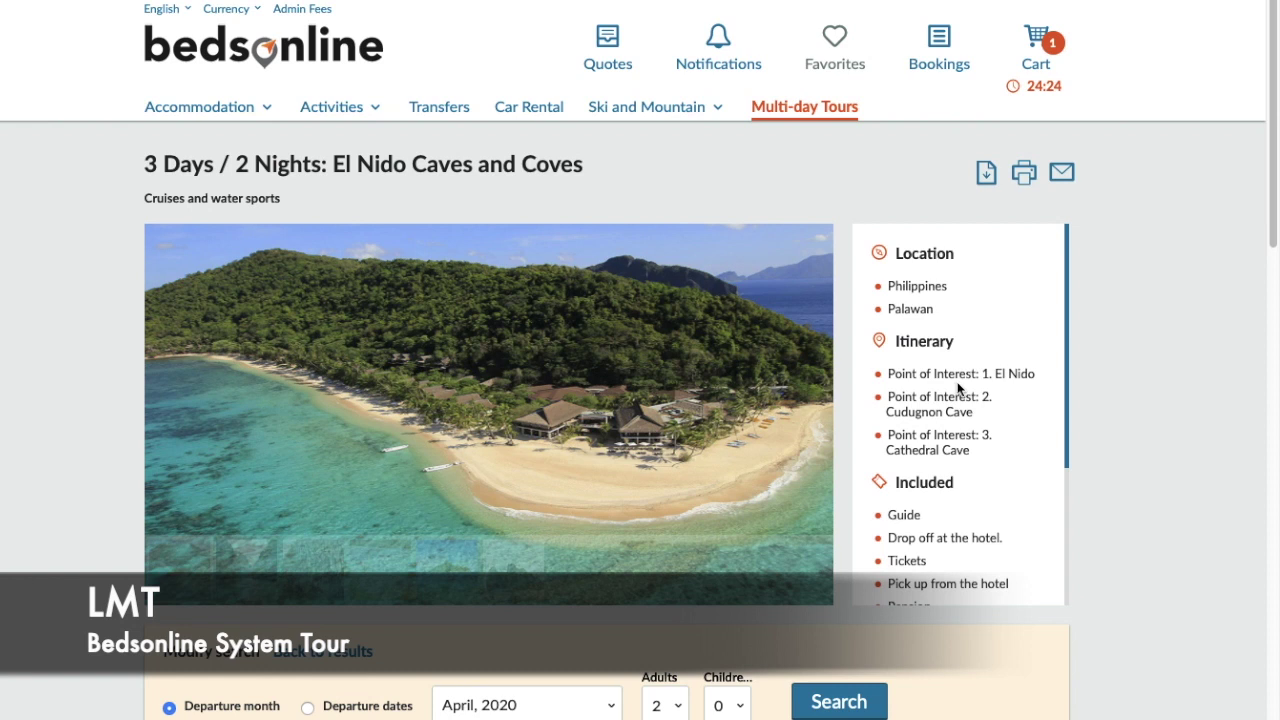
- Read the El Nido tour's itinerary and its included and not included items
{"action": "scroll", "coordinate": [957, 388], "scroll_direction": "down", "scroll_amount": 4}
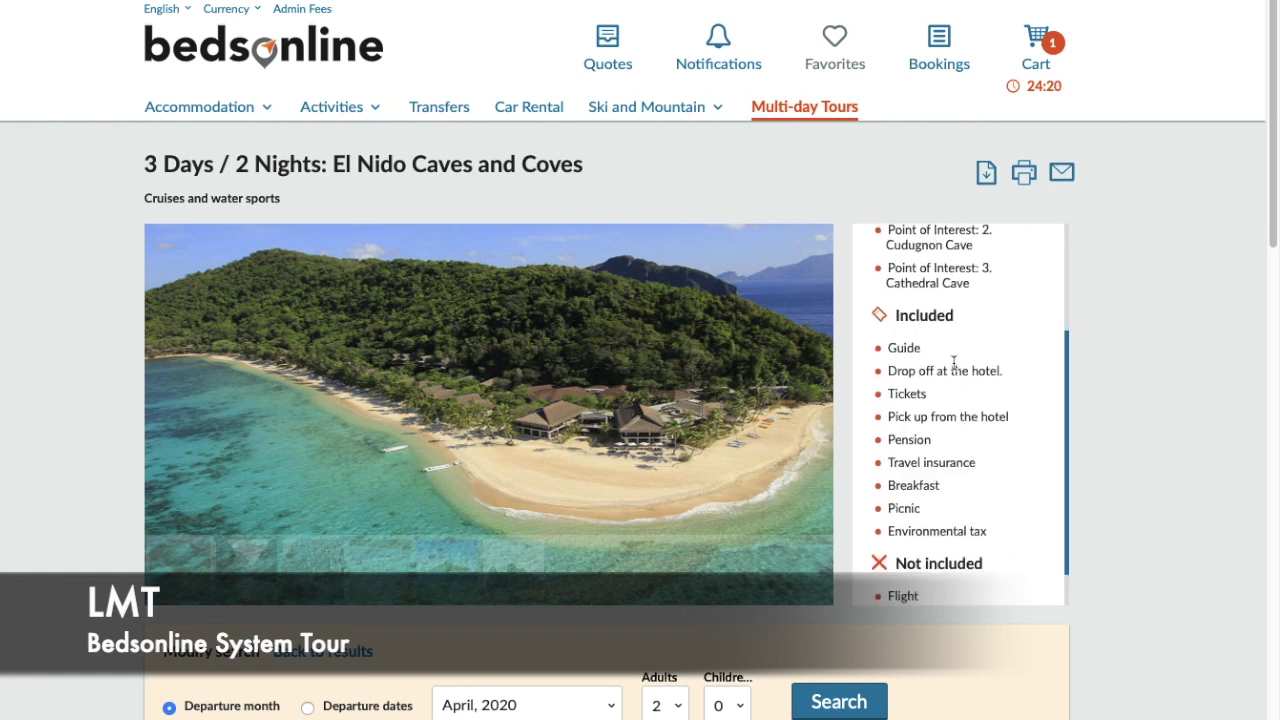
{"action": "scroll", "coordinate": [957, 403], "scroll_direction": "down", "scroll_amount": 5}
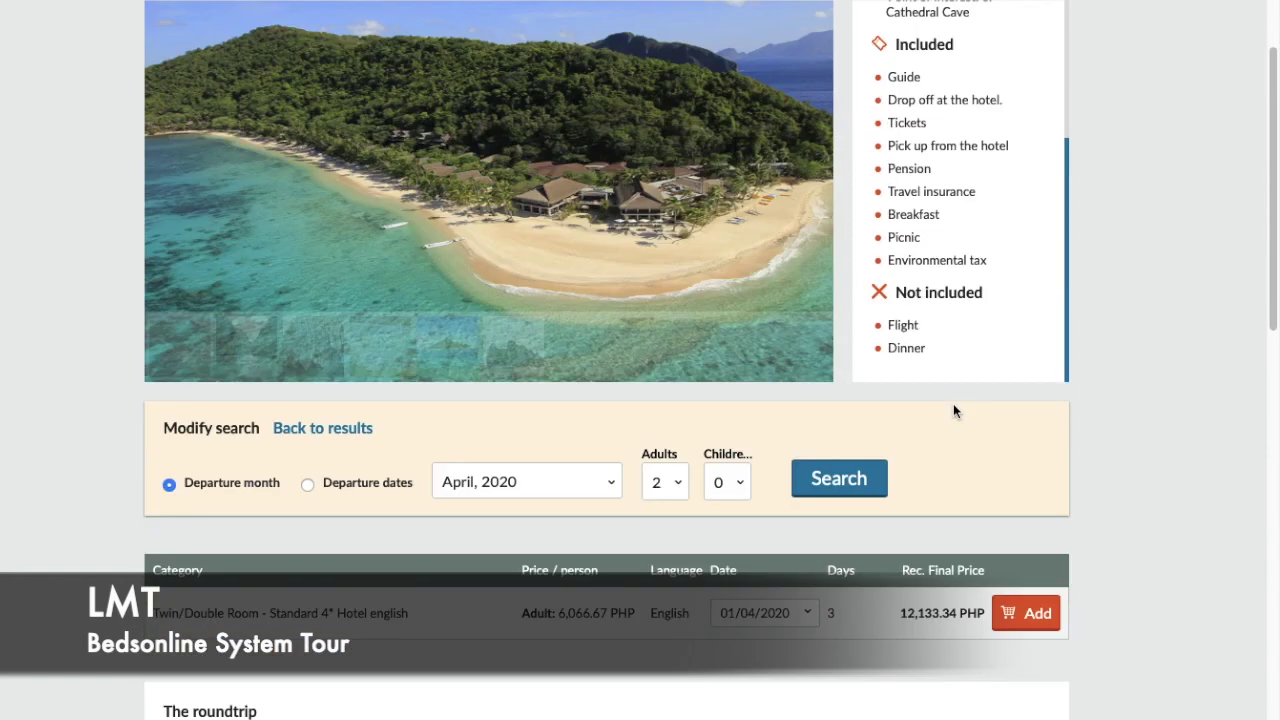
{"action": "scroll", "coordinate": [686, 384], "scroll_direction": "down", "scroll_amount": 5}
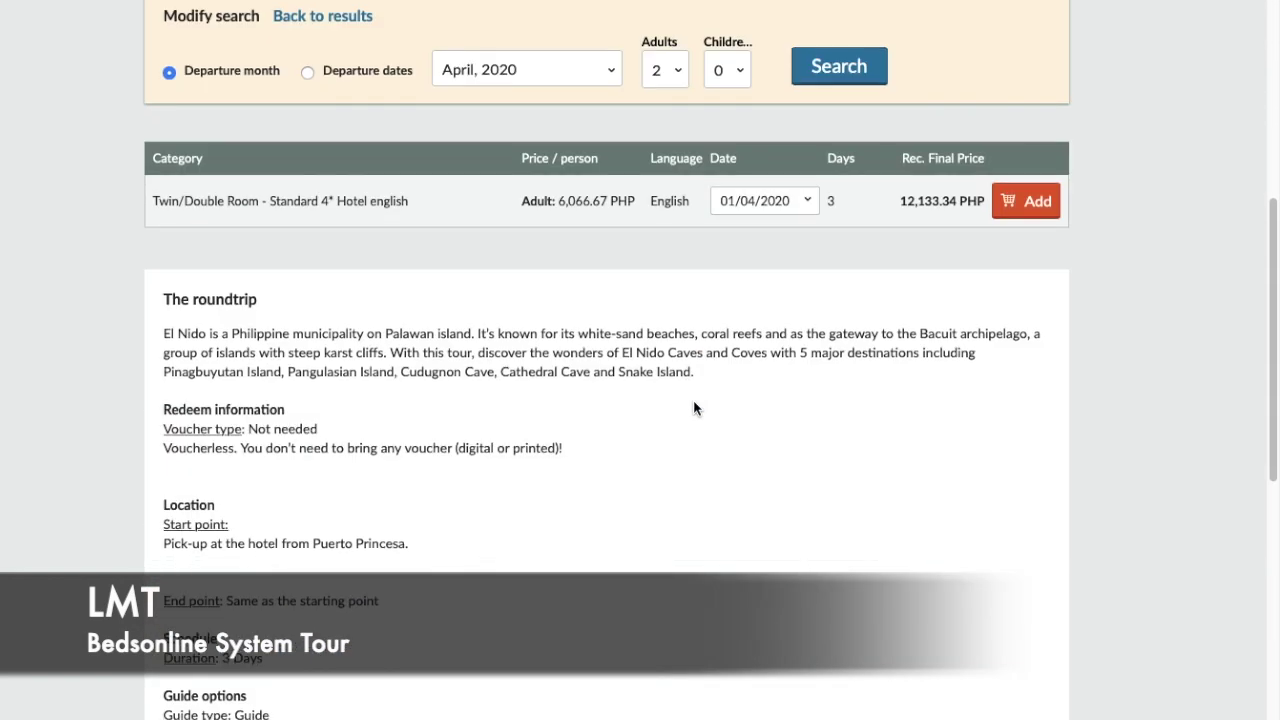
- Examine the tour's roundtrip description, voucher, location, schedule, guide and requirement details, and the suggested related tours
{"action": "scroll", "coordinate": [692, 402], "scroll_direction": "down", "scroll_amount": 1}
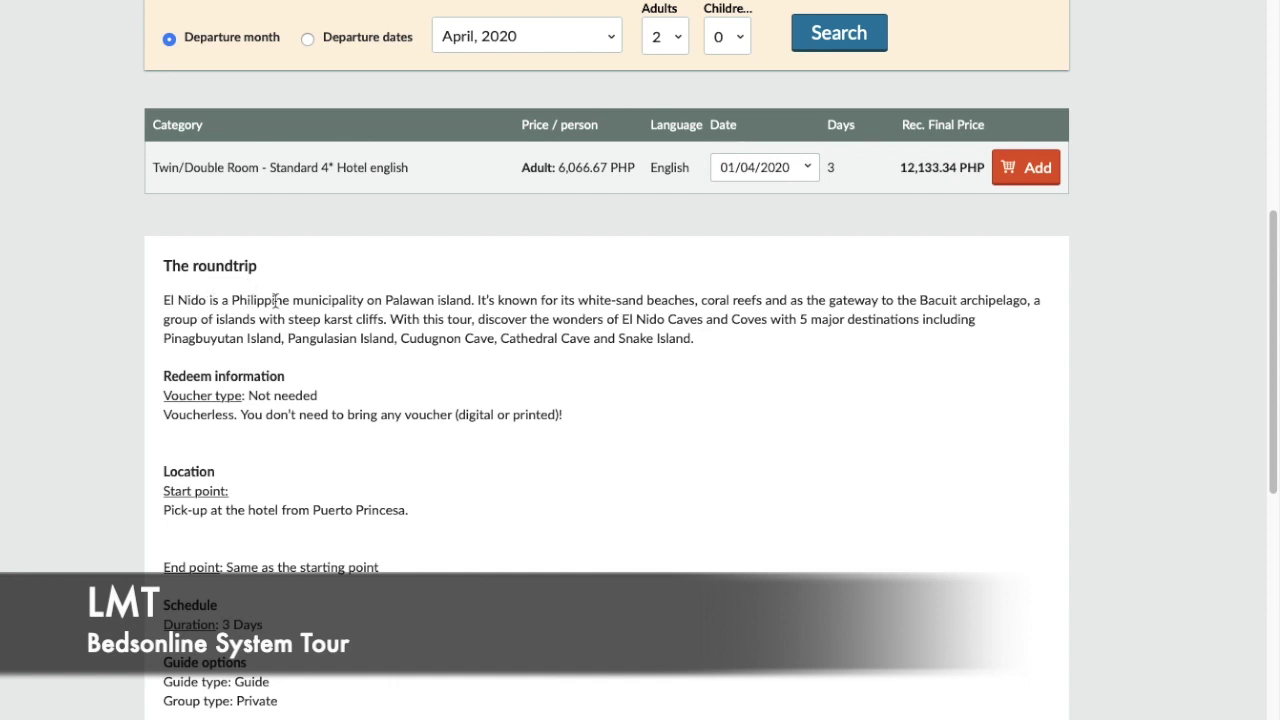
{"action": "scroll", "coordinate": [586, 322], "scroll_direction": "down", "scroll_amount": 2}
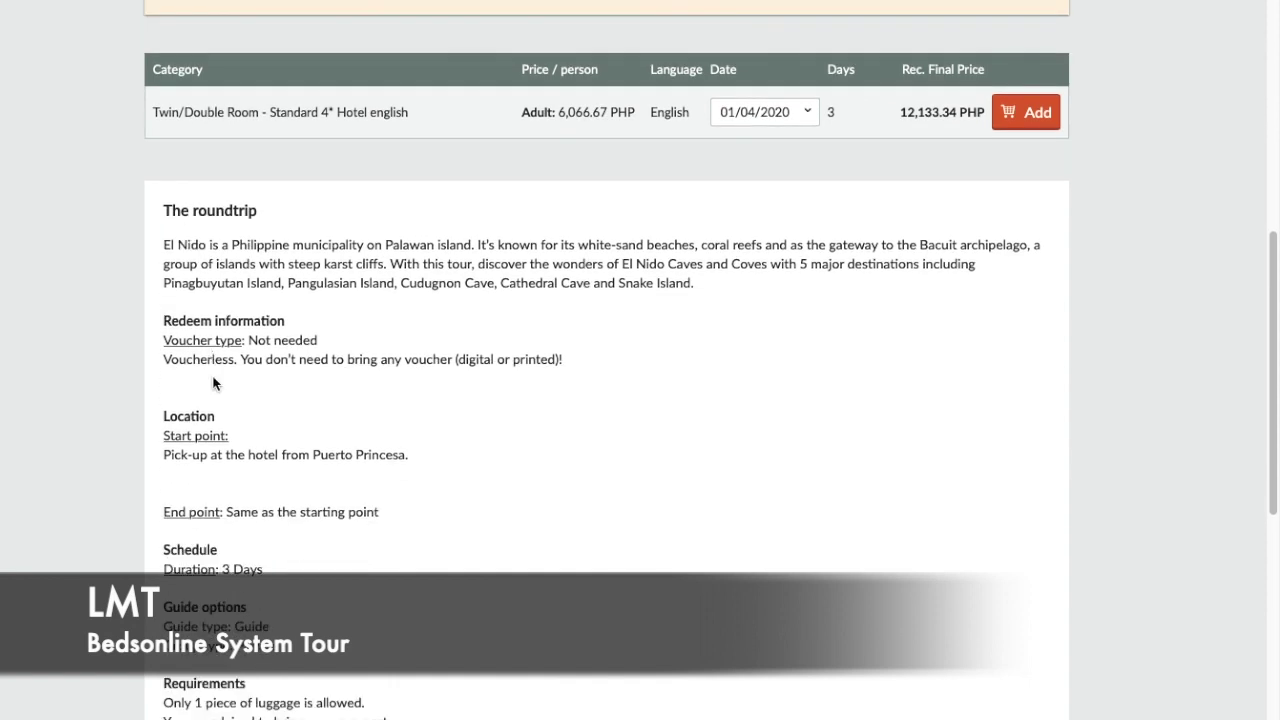
{"action": "scroll", "coordinate": [265, 484], "scroll_direction": "down", "scroll_amount": 2}
{"action": "scroll", "coordinate": [265, 484], "scroll_direction": "down", "scroll_amount": 1}
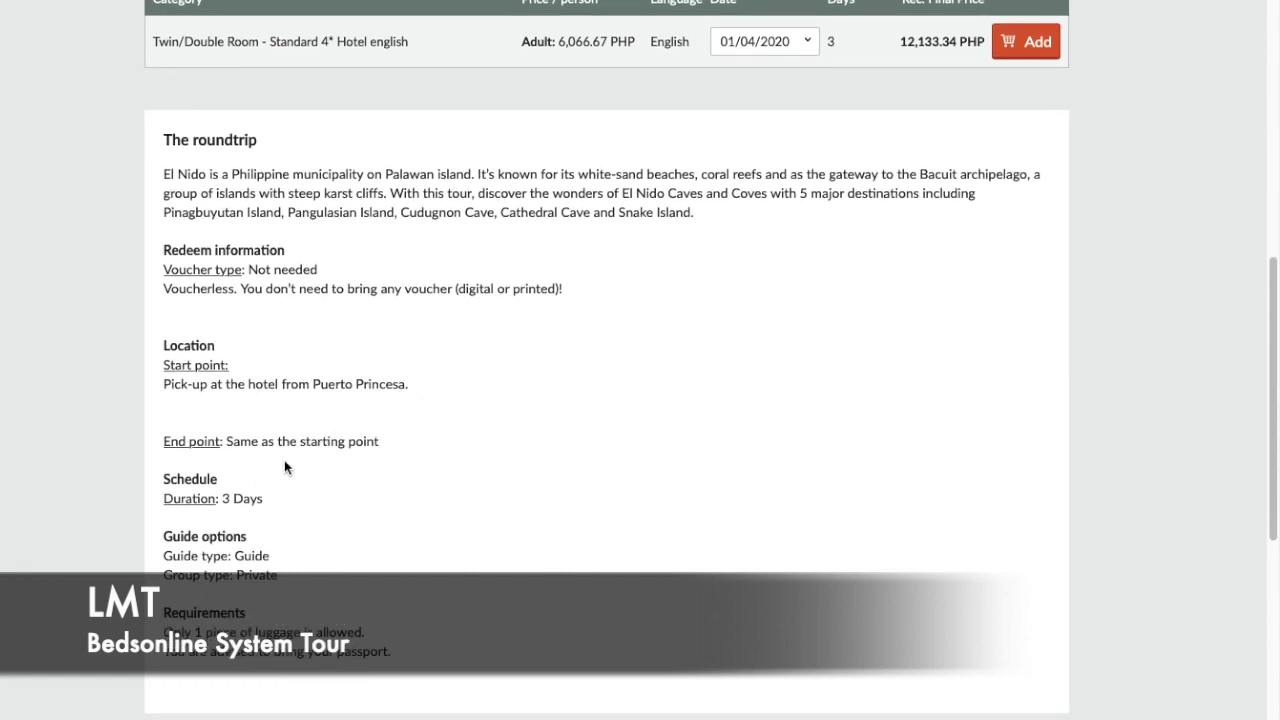
{"action": "scroll", "coordinate": [306, 476], "scroll_direction": "down", "scroll_amount": 1}
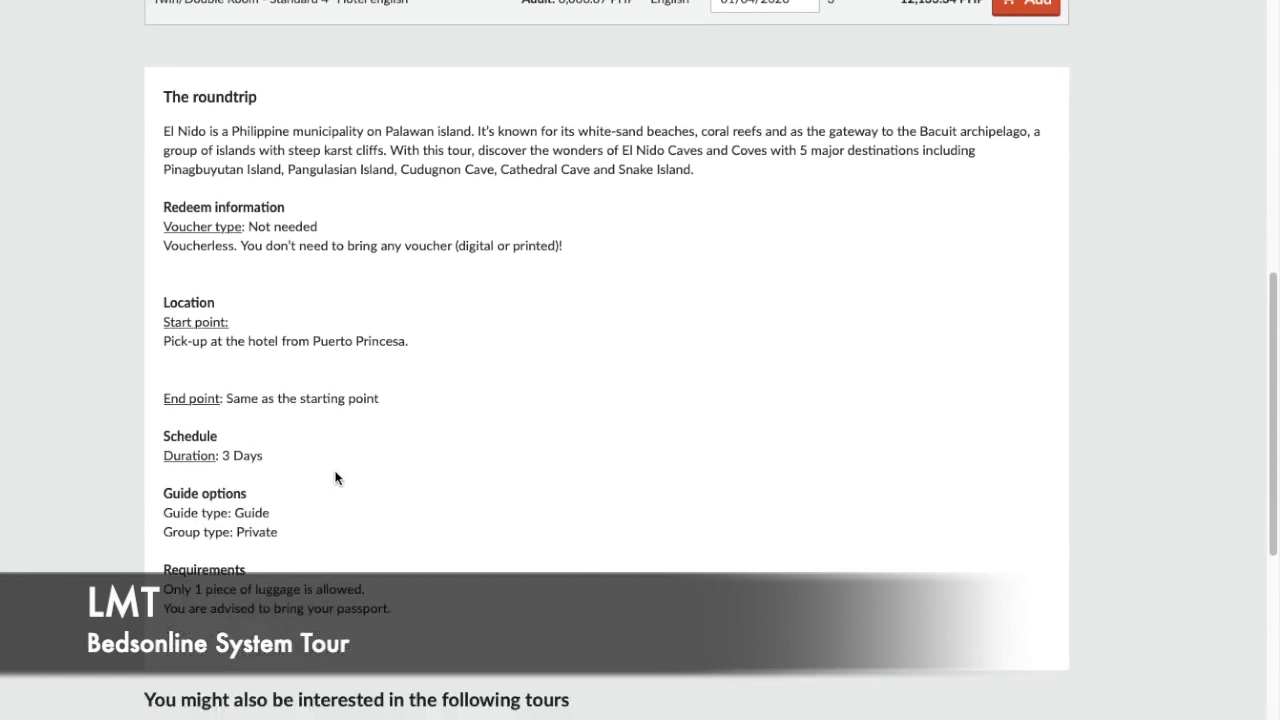
{"action": "scroll", "coordinate": [300, 482], "scroll_direction": "down", "scroll_amount": 1}
{"action": "scroll", "coordinate": [300, 486], "scroll_direction": "down", "scroll_amount": 2}
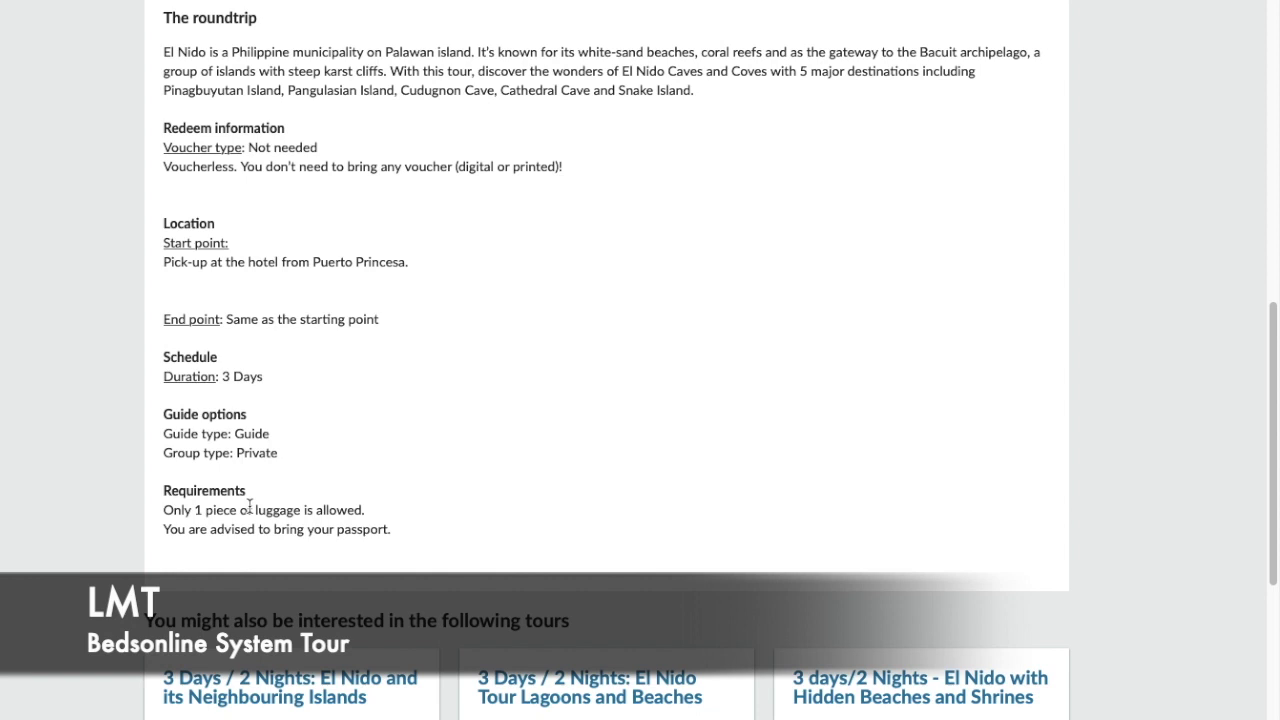
{"action": "scroll", "coordinate": [548, 491], "scroll_direction": "down", "scroll_amount": 4}
{"action": "scroll", "coordinate": [531, 482], "scroll_direction": "down", "scroll_amount": 3}
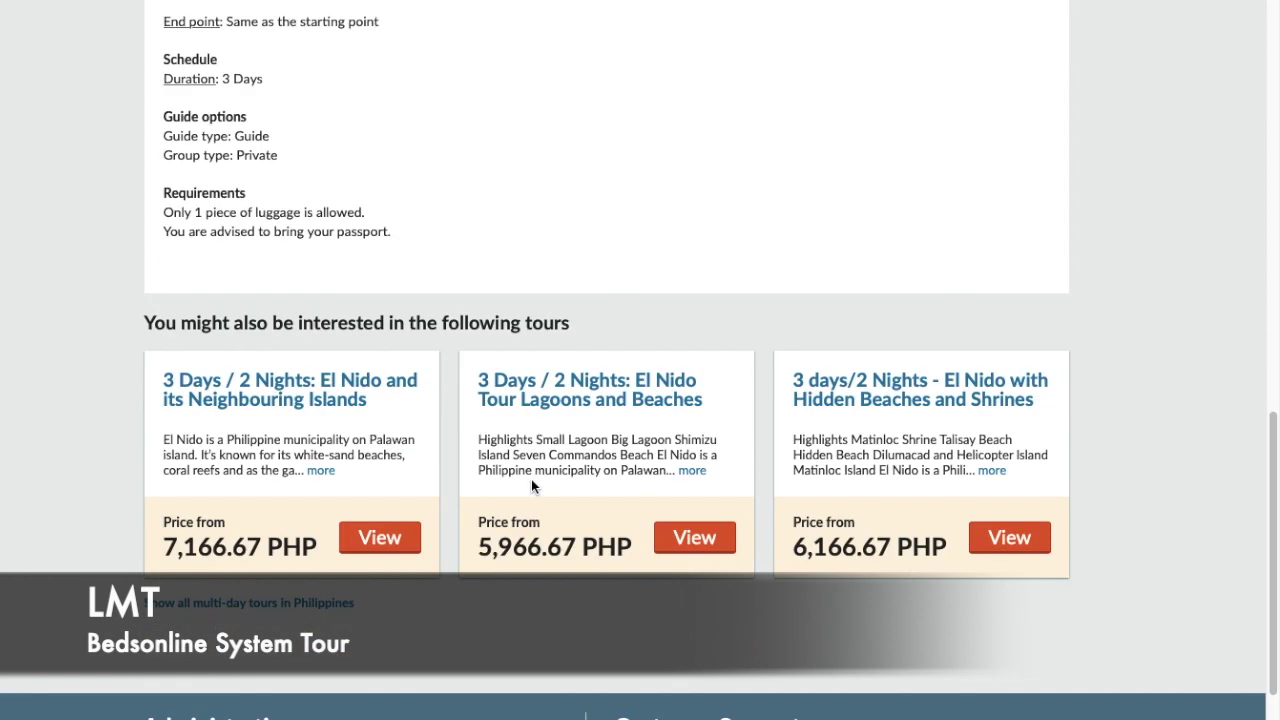
- Check the El Nido tour's adult price per person and its departure date options
{"action": "scroll", "coordinate": [525, 458], "scroll_direction": "up", "scroll_amount": 20}
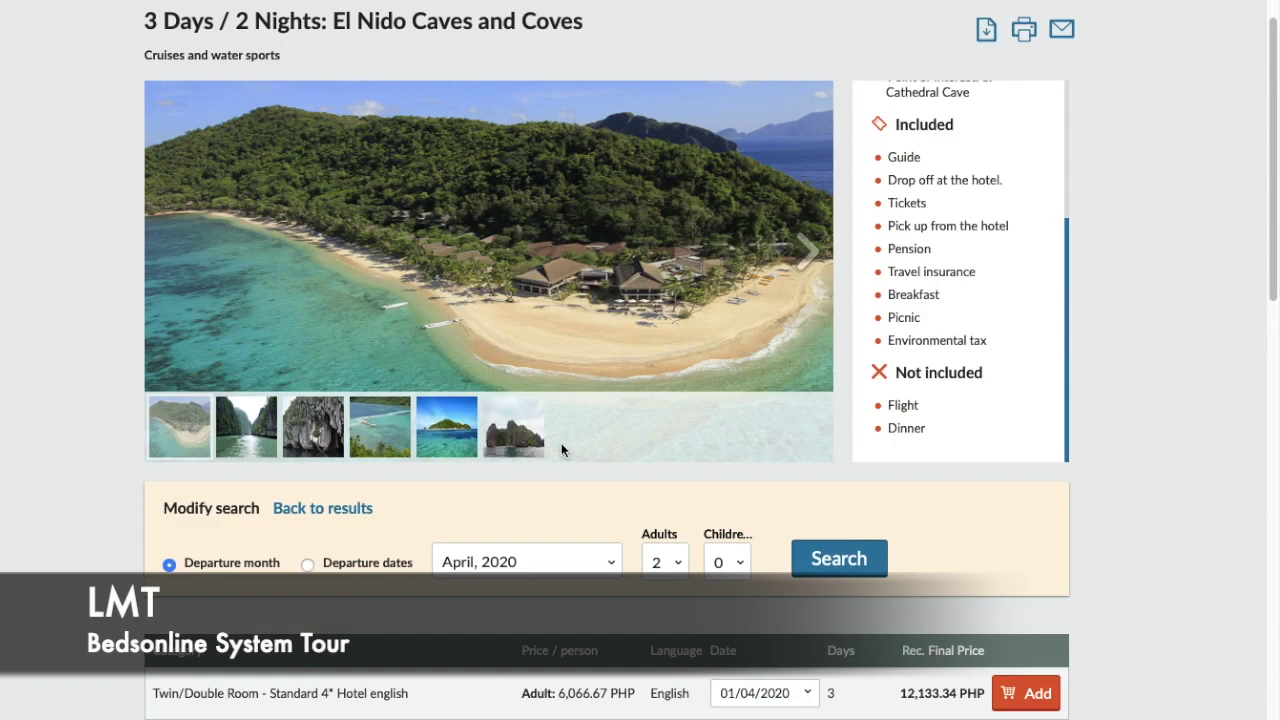
{"action": "scroll", "coordinate": [640, 315], "scroll_direction": "down", "scroll_amount": 5}
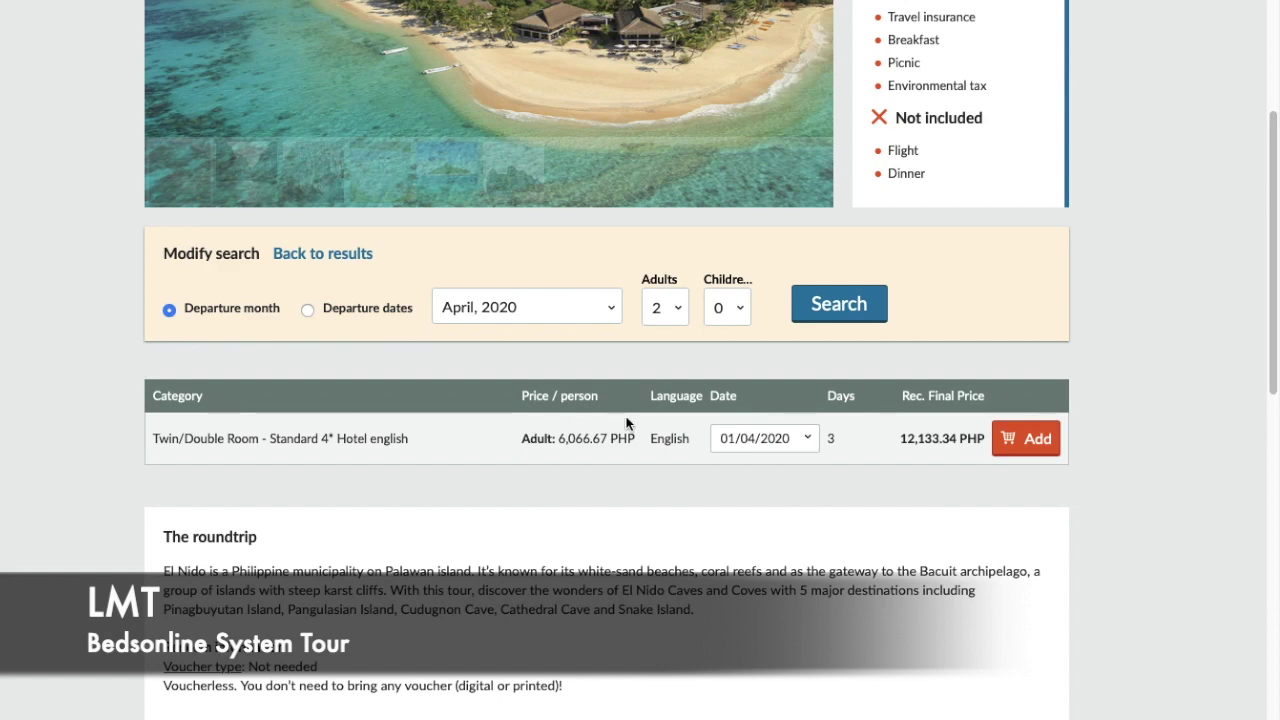
{"action": "scroll", "coordinate": [627, 423], "scroll_direction": "down", "scroll_amount": 5}
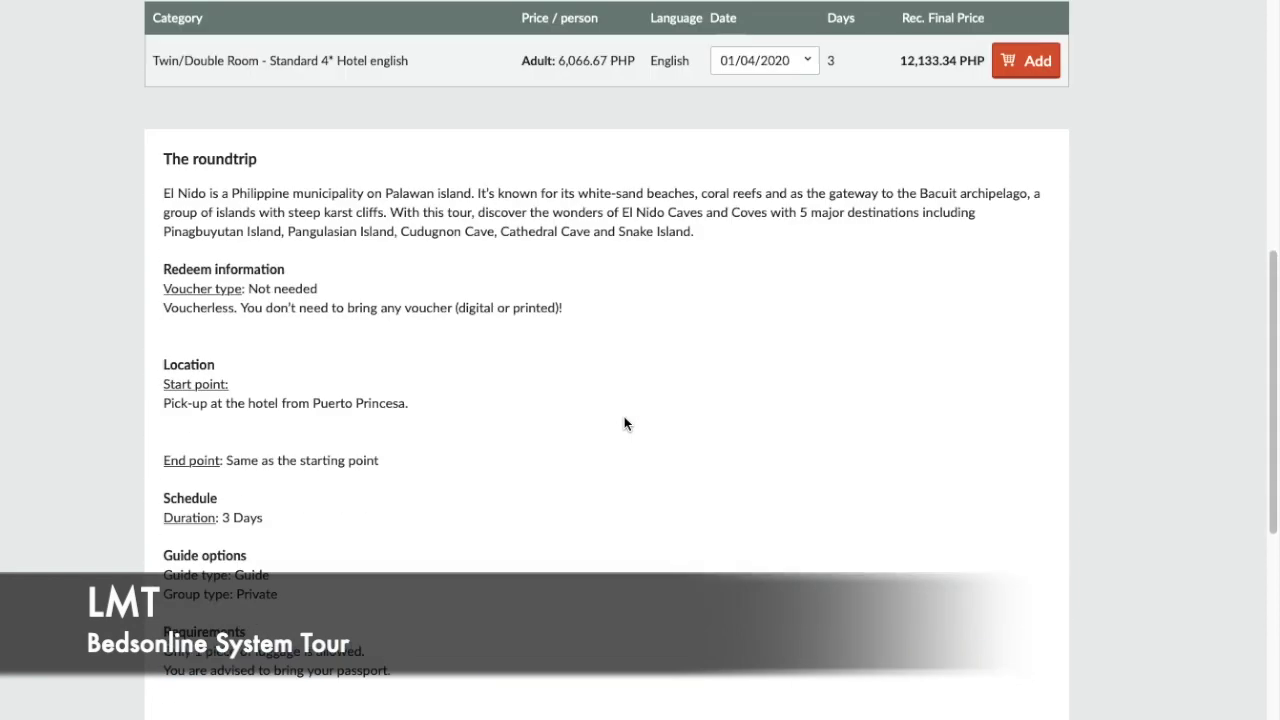
{"action": "scroll", "coordinate": [624, 418], "scroll_direction": "up", "scroll_amount": 6}
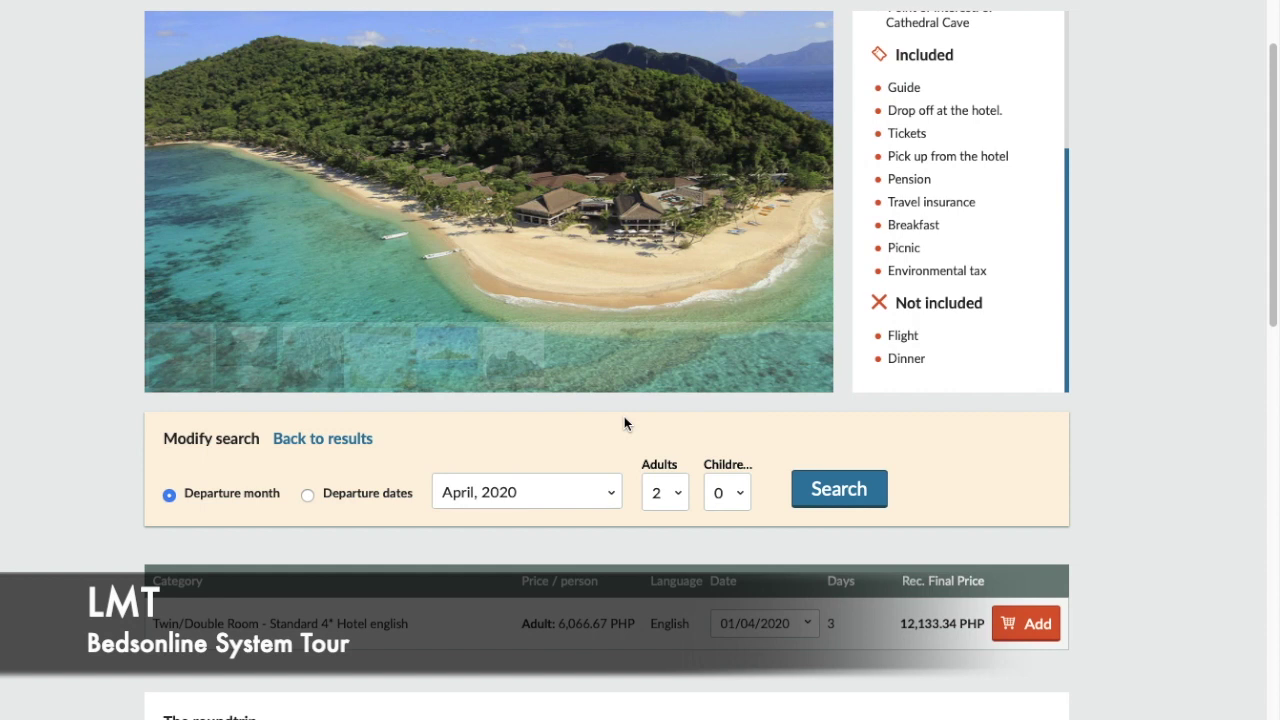
{"action": "left_click_drag", "start_coordinate": [558, 624], "coordinate": [636, 623]}
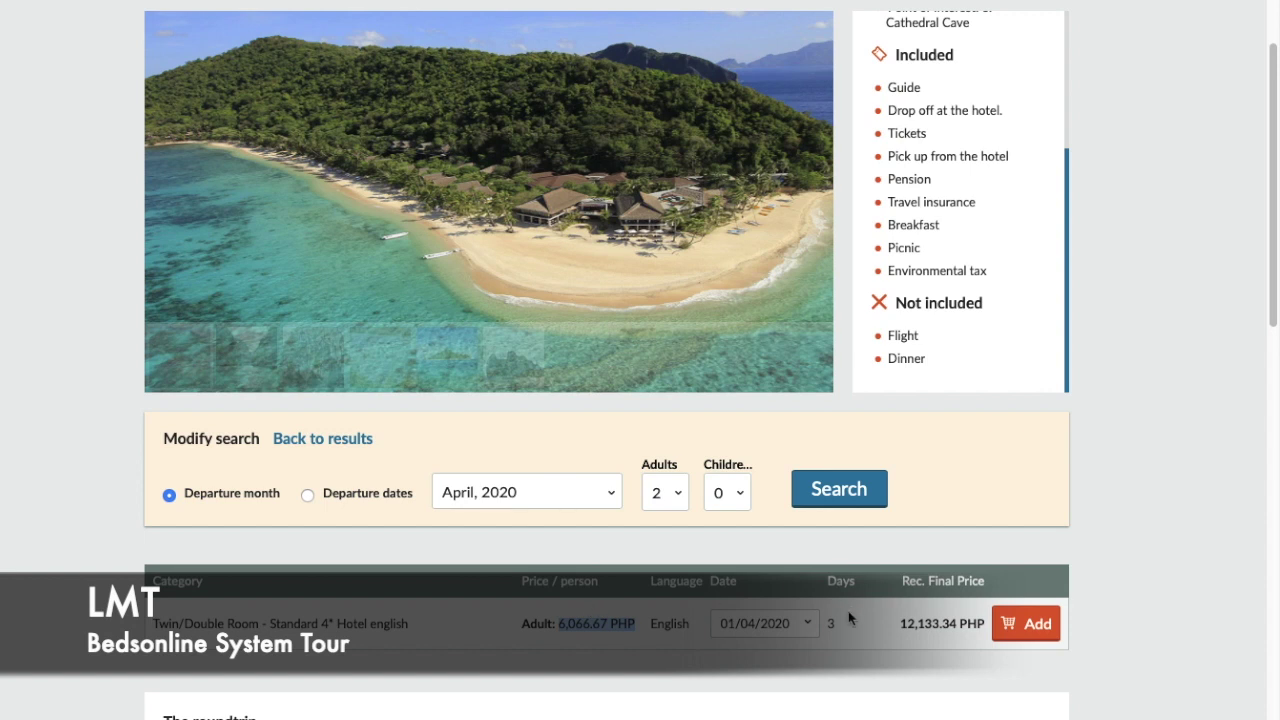
{"action": "left_click", "coordinate": [779, 624]}
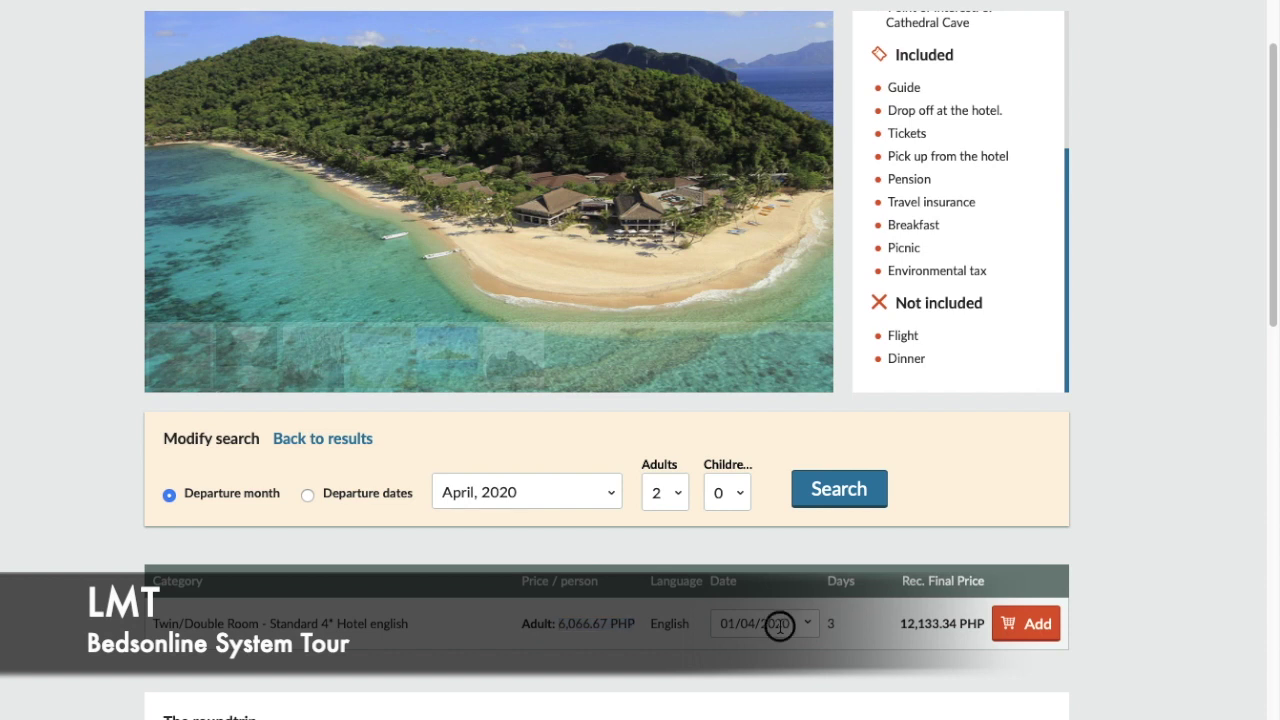
{"action": "left_click", "coordinate": [799, 630]}
{"action": "left_click_drag", "start_coordinate": [551, 622], "coordinate": [651, 623]}
{"action": "scroll", "coordinate": [869, 323], "scroll_direction": "down", "scroll_amount": 6}
{"action": "scroll", "coordinate": [869, 323], "scroll_direction": "up", "scroll_amount": 9}
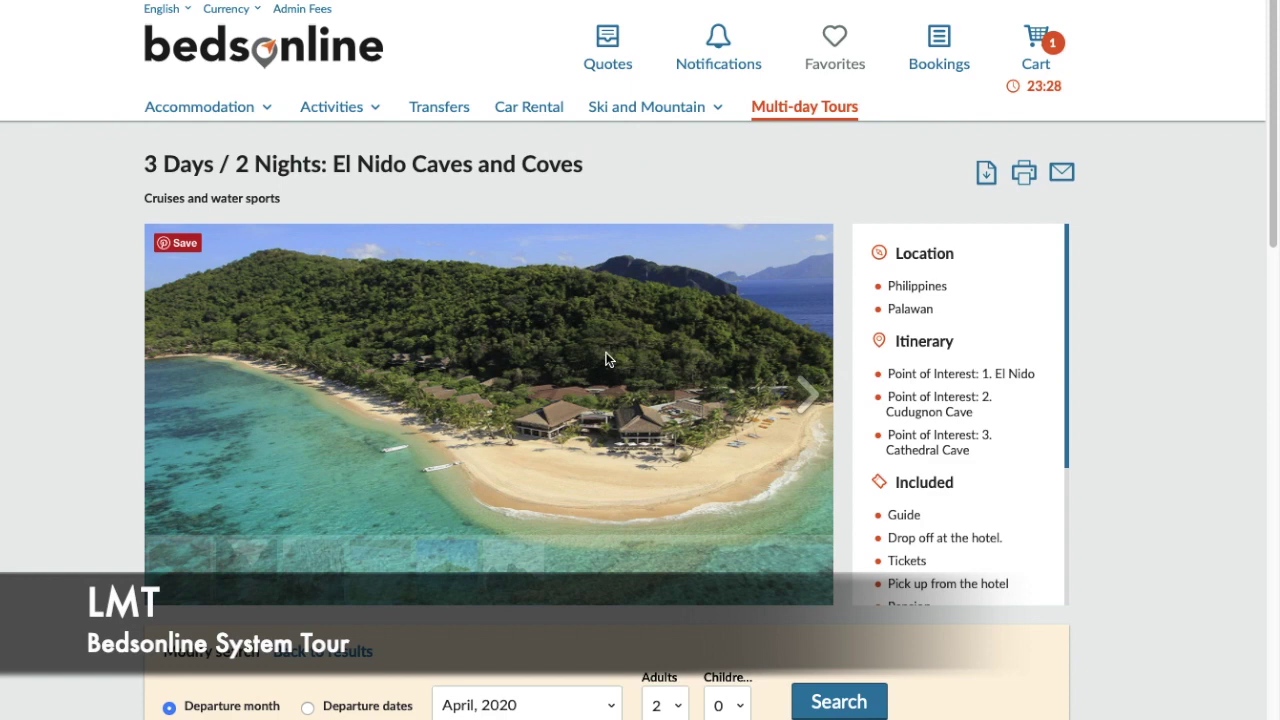
- Review the El Nido tour page once more down to the related tours
{"action": "scroll", "coordinate": [848, 316], "scroll_direction": "down", "scroll_amount": 5}
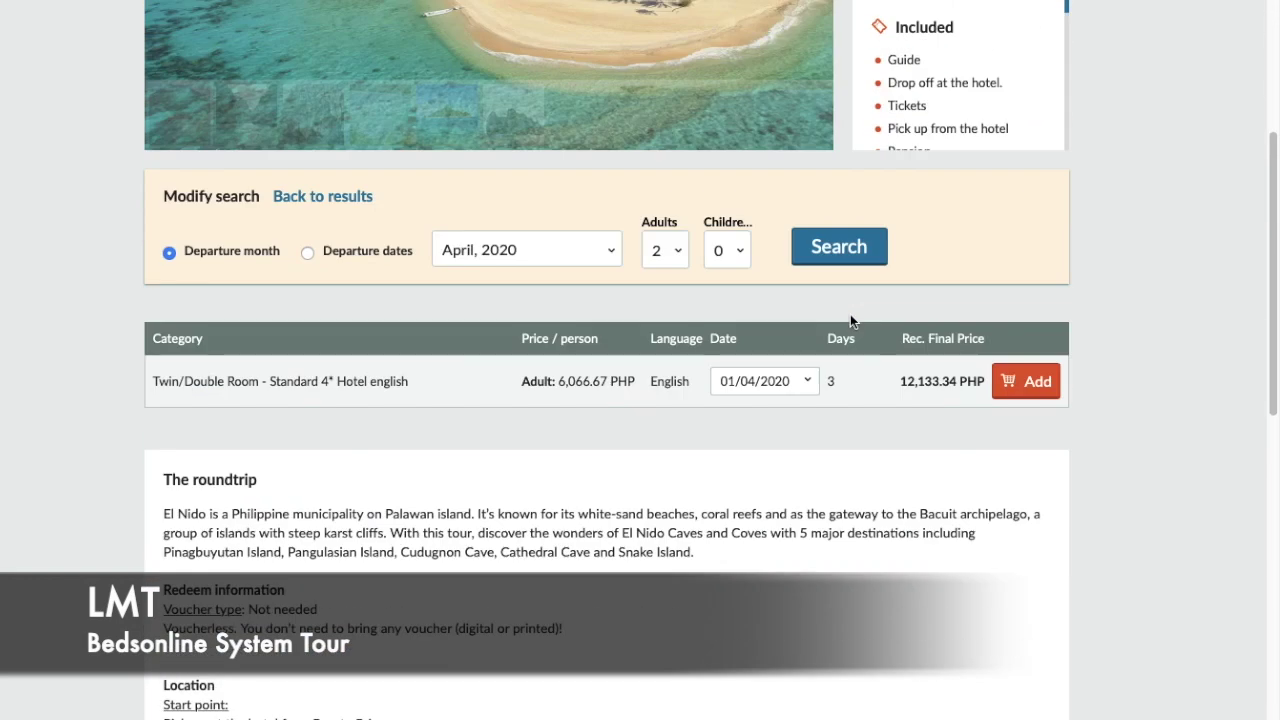
{"action": "scroll", "coordinate": [851, 320], "scroll_direction": "down", "scroll_amount": 8}
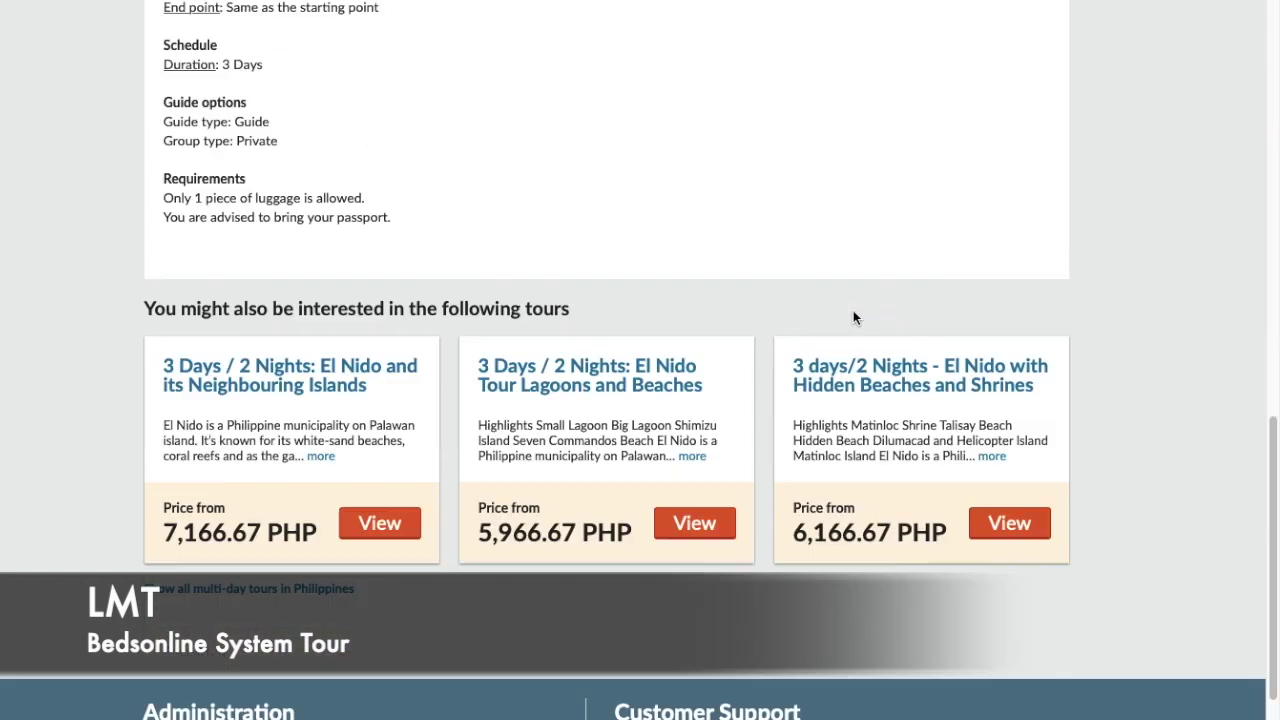
{"action": "scroll", "coordinate": [853, 317], "scroll_direction": "down", "scroll_amount": 1}
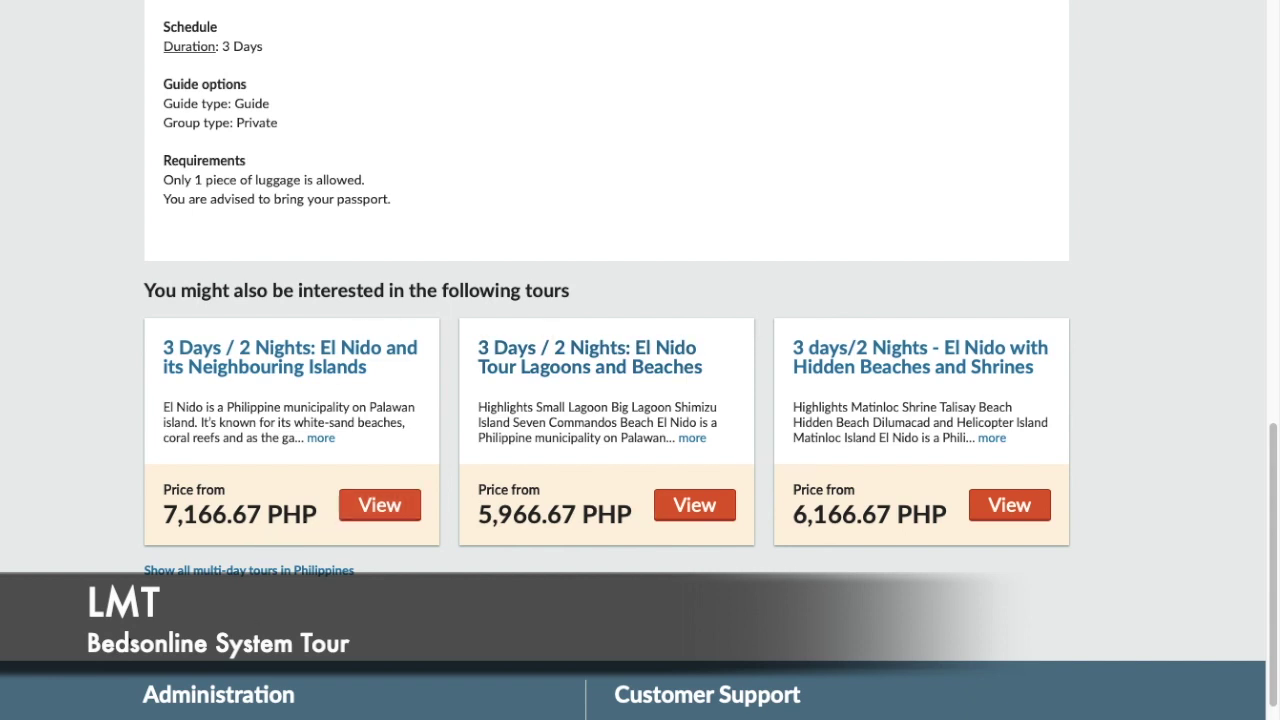
{"action": "scroll", "coordinate": [523, 407], "scroll_direction": "up", "scroll_amount": 20}
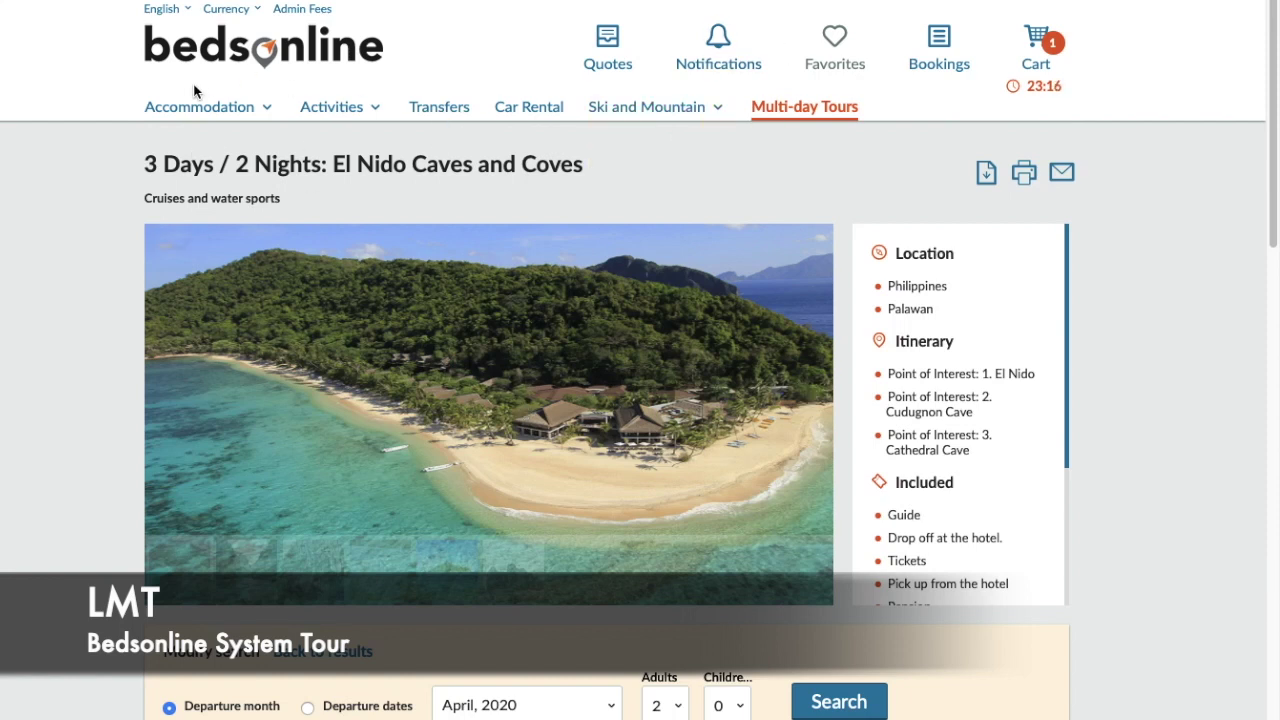
- Go to the home page and try to select a country in the accommodation search form
{"action": "mouse_move", "coordinate": [199, 106]}
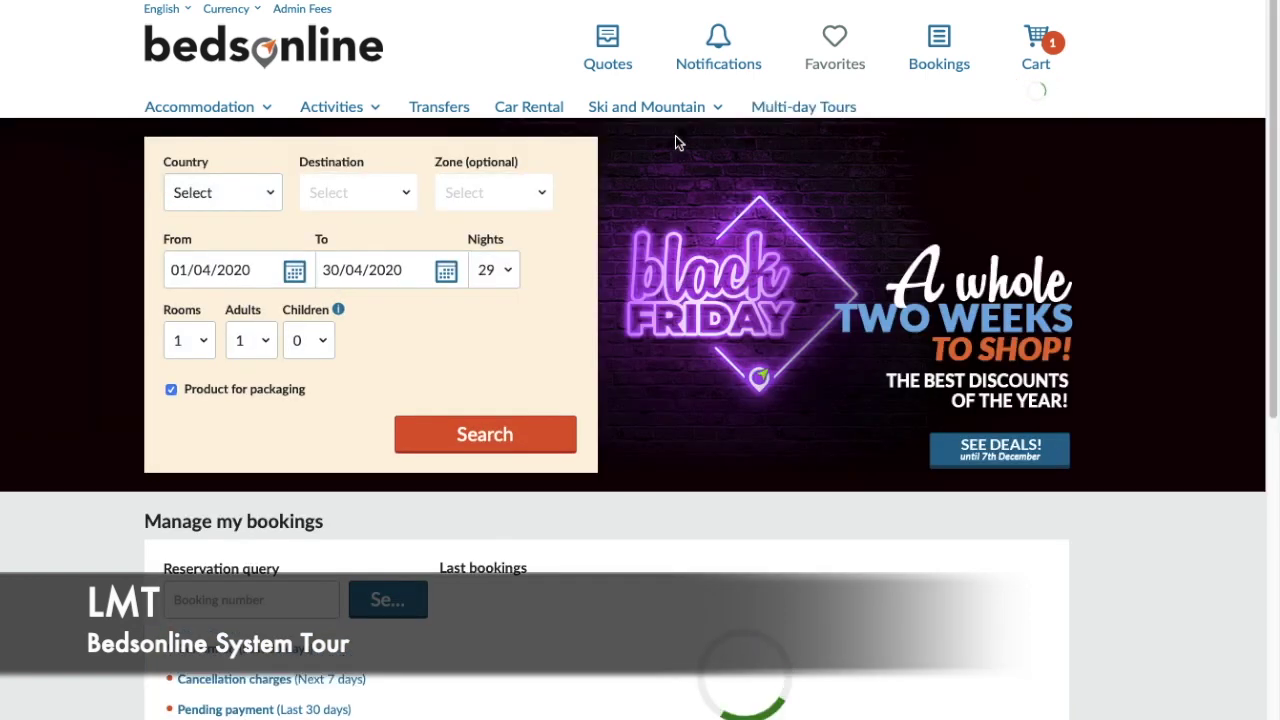
{"action": "left_click", "coordinate": [267, 194]}
{"action": "left_click", "coordinate": [232, 196]}
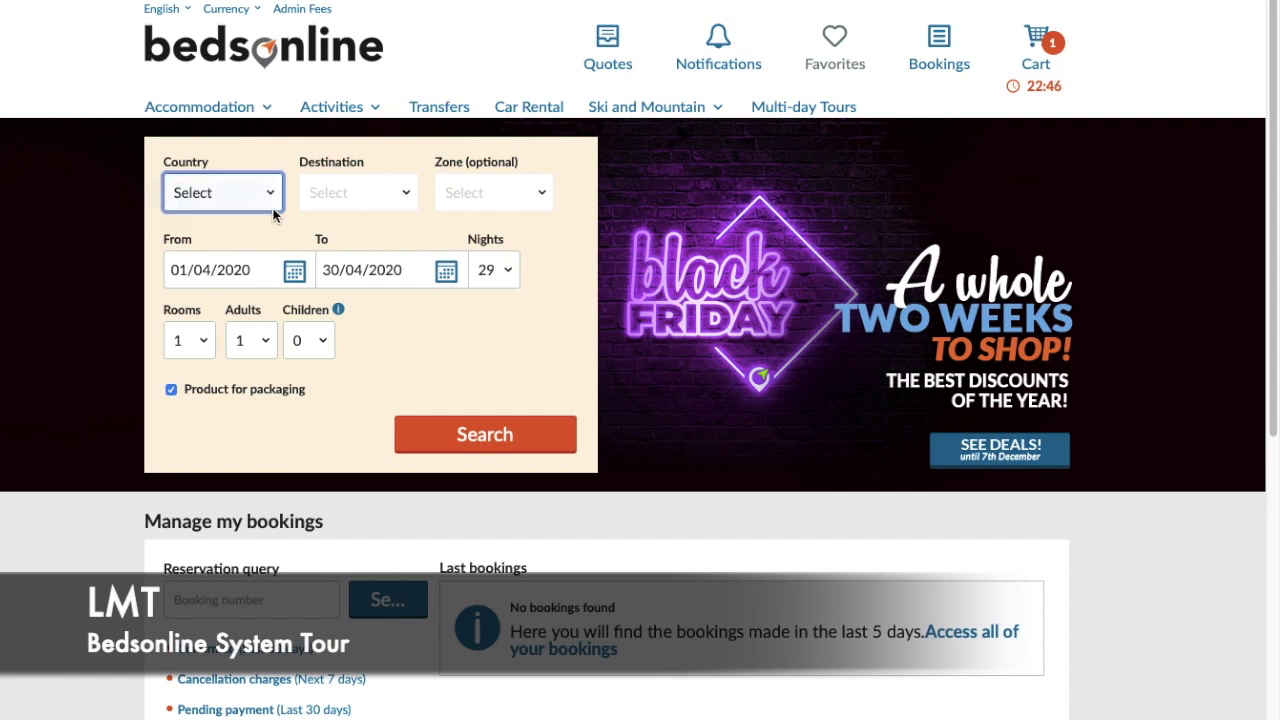
{"action": "left_click", "coordinate": [266, 204]}
{"action": "left_click", "coordinate": [346, 210]}
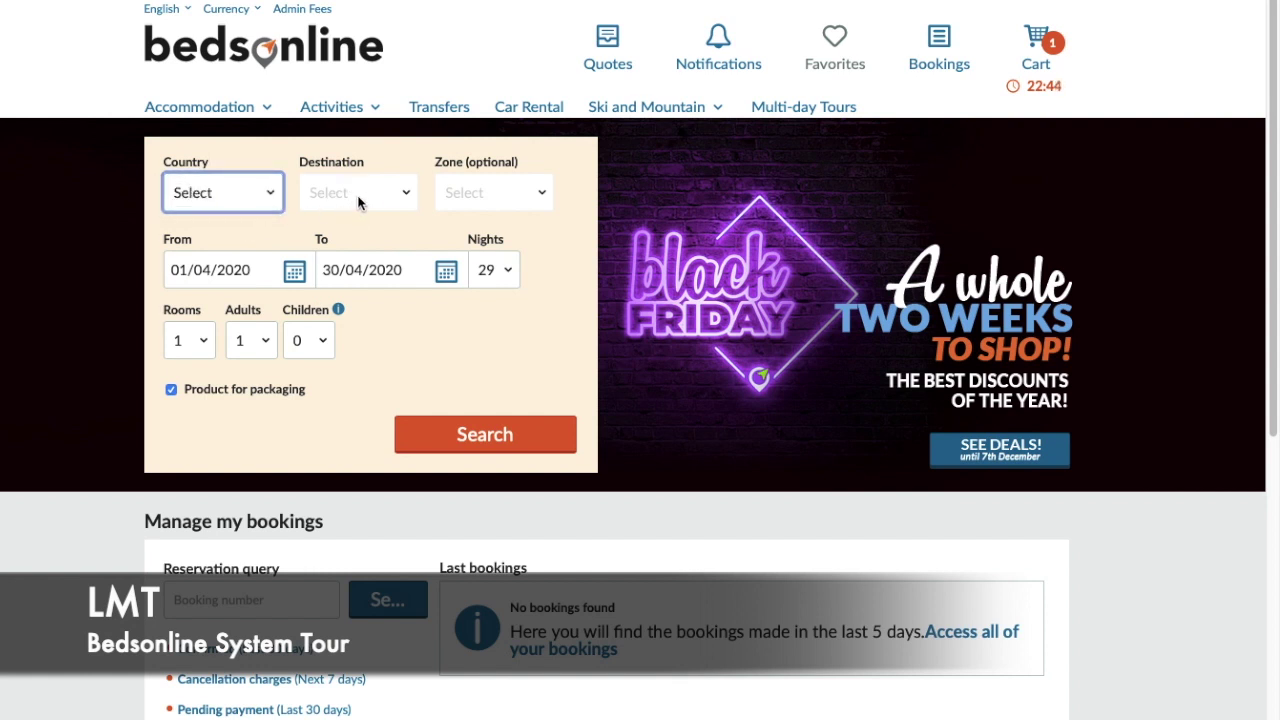
{"action": "scroll", "coordinate": [285, 238], "scroll_direction": "down", "scroll_amount": 3}
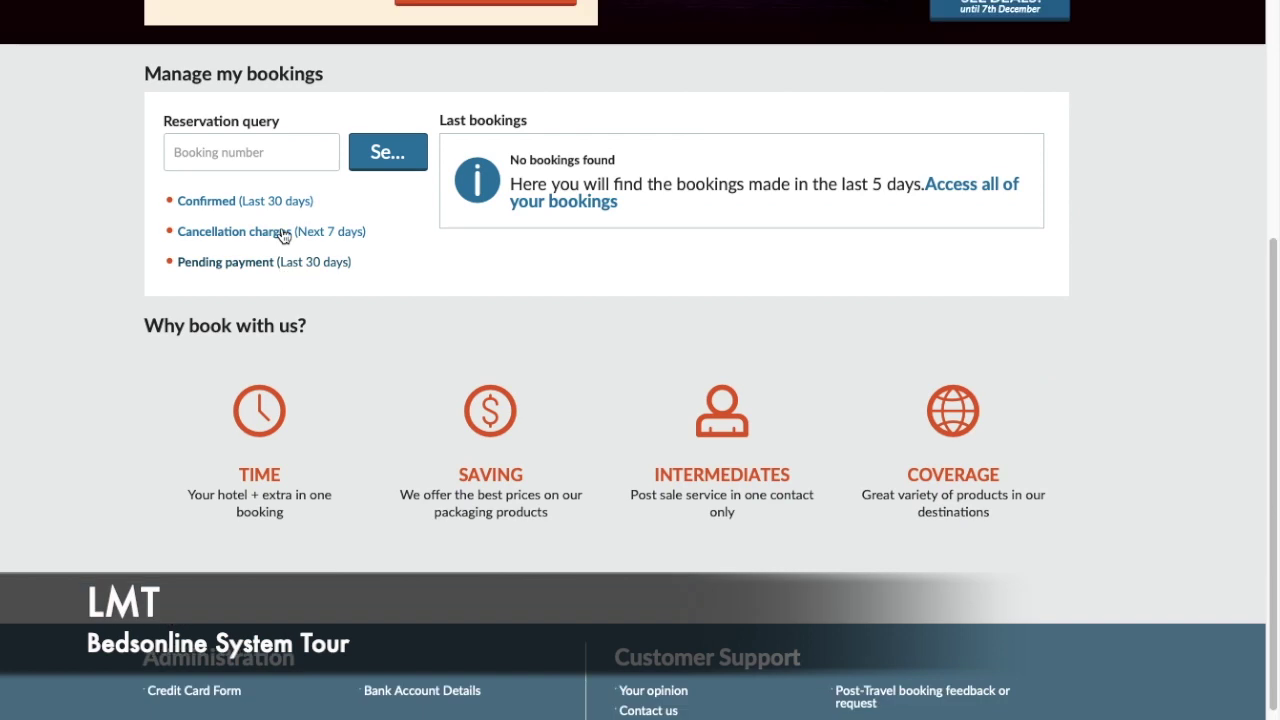
{"action": "scroll", "coordinate": [282, 228], "scroll_direction": "up", "scroll_amount": 5}
{"action": "left_click", "coordinate": [268, 198]}
{"action": "left_click", "coordinate": [274, 194]}
{"action": "left_click", "coordinate": [274, 194]}
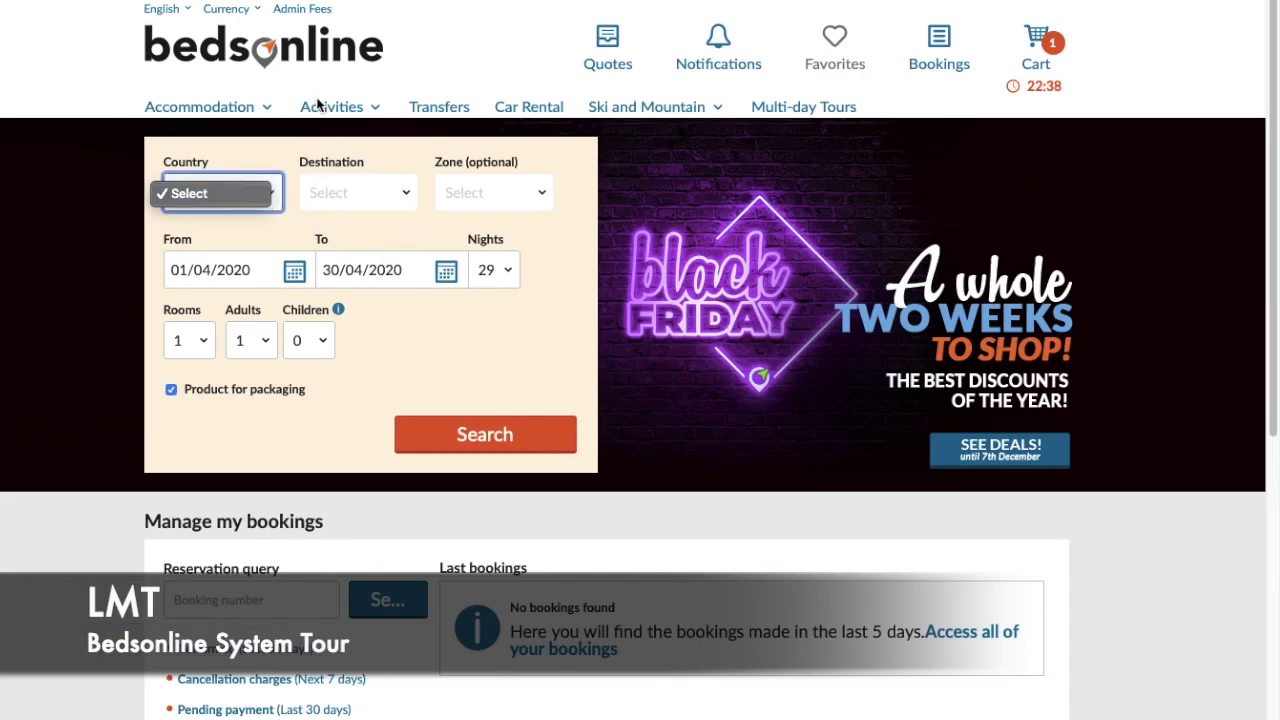
{"action": "left_click", "coordinate": [519, 38]}
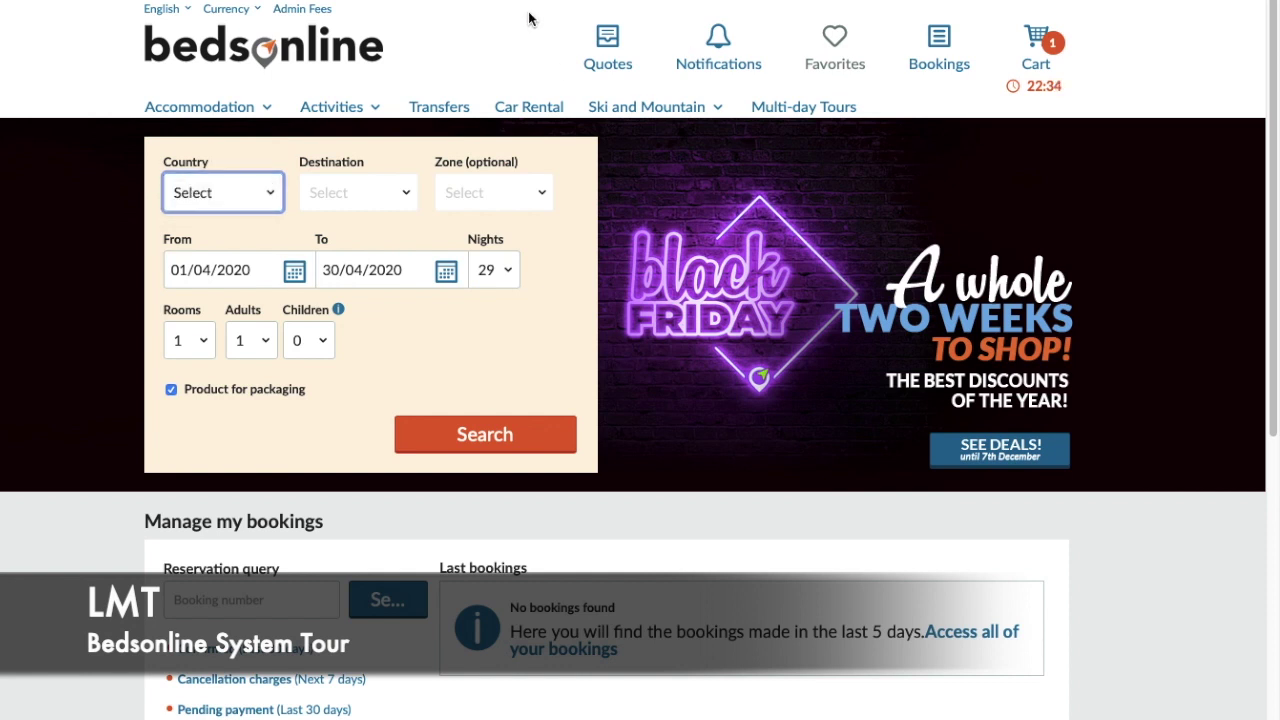
- Glance over the home page's booking management section and open the Quotes page
{"action": "scroll", "coordinate": [947, 114], "scroll_direction": "down", "scroll_amount": 5}
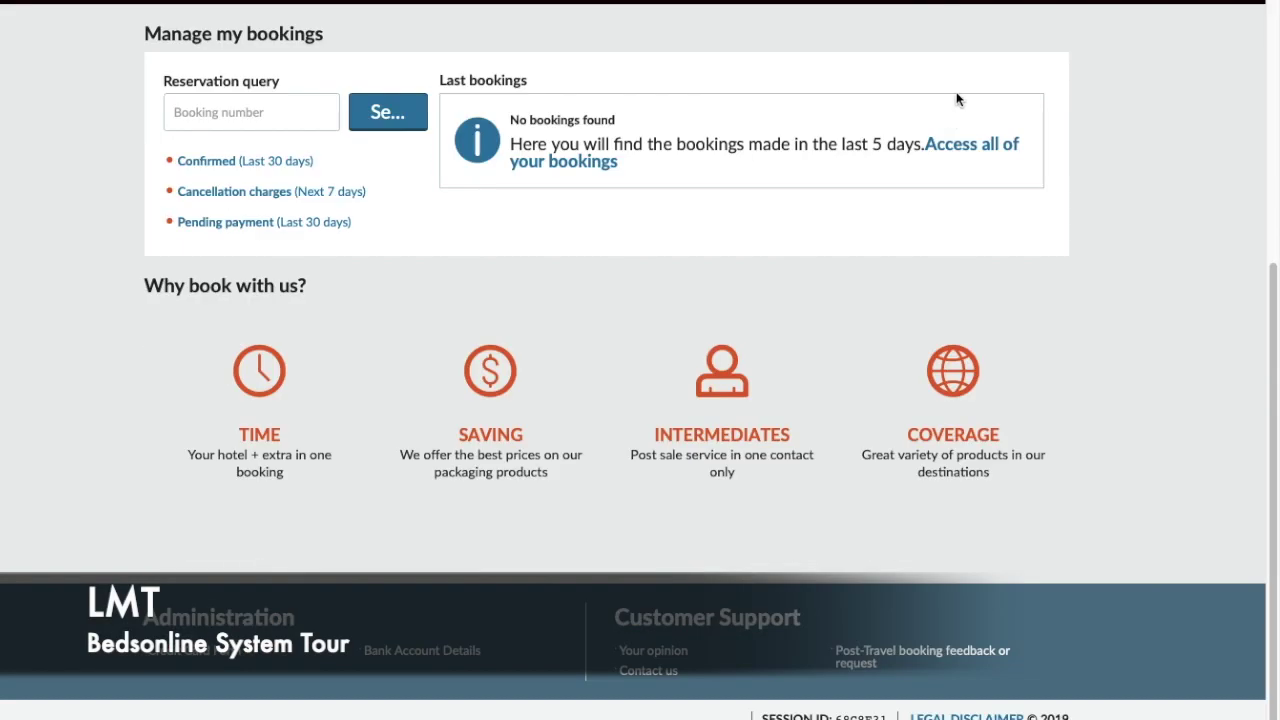
{"action": "scroll", "coordinate": [951, 95], "scroll_direction": "up", "scroll_amount": 5}
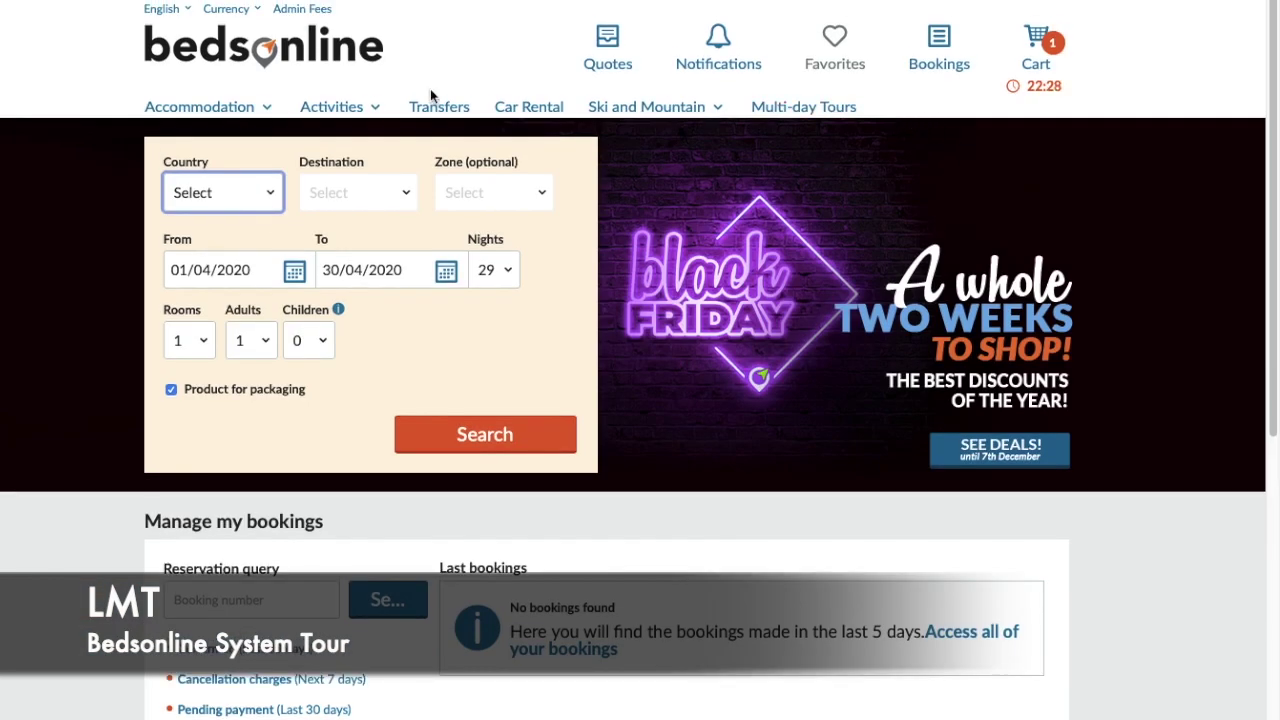
{"action": "left_click", "coordinate": [607, 52]}
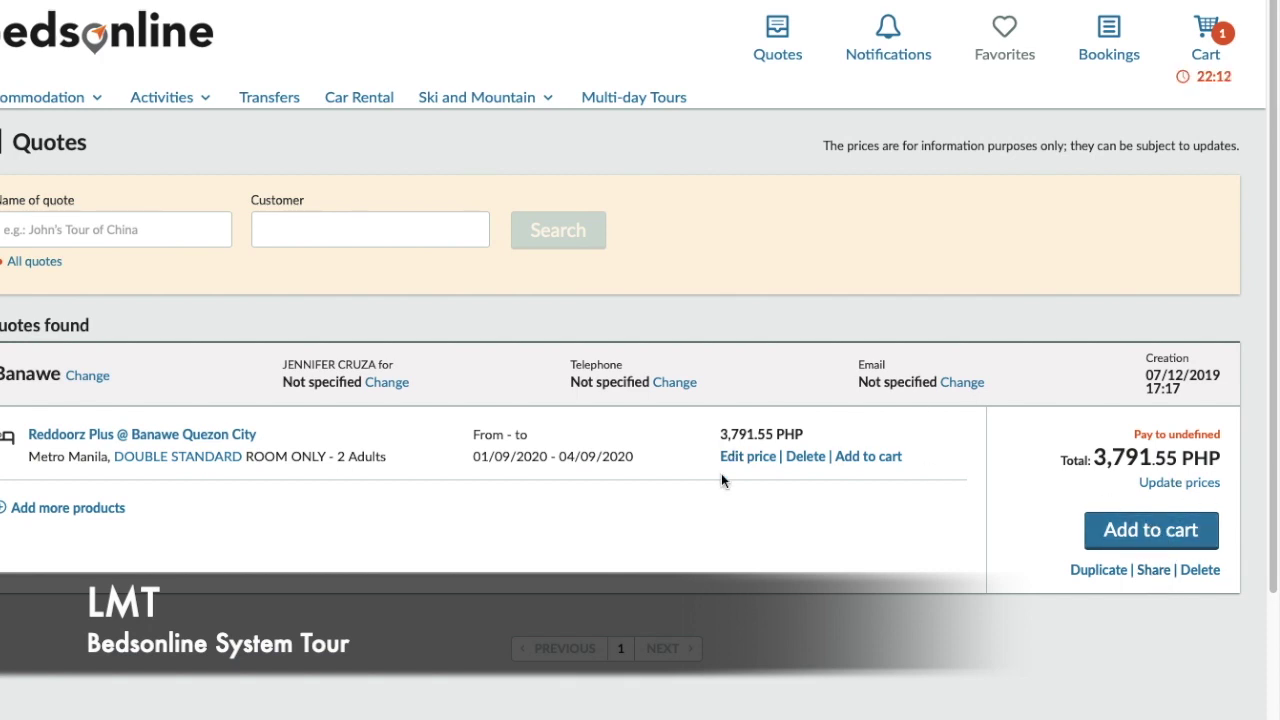
- Add a markup of 50 PHP to the Reddoorz Plus @ Banawe Quezon City price and return to the quote list
{"action": "left_click", "coordinate": [750, 460]}
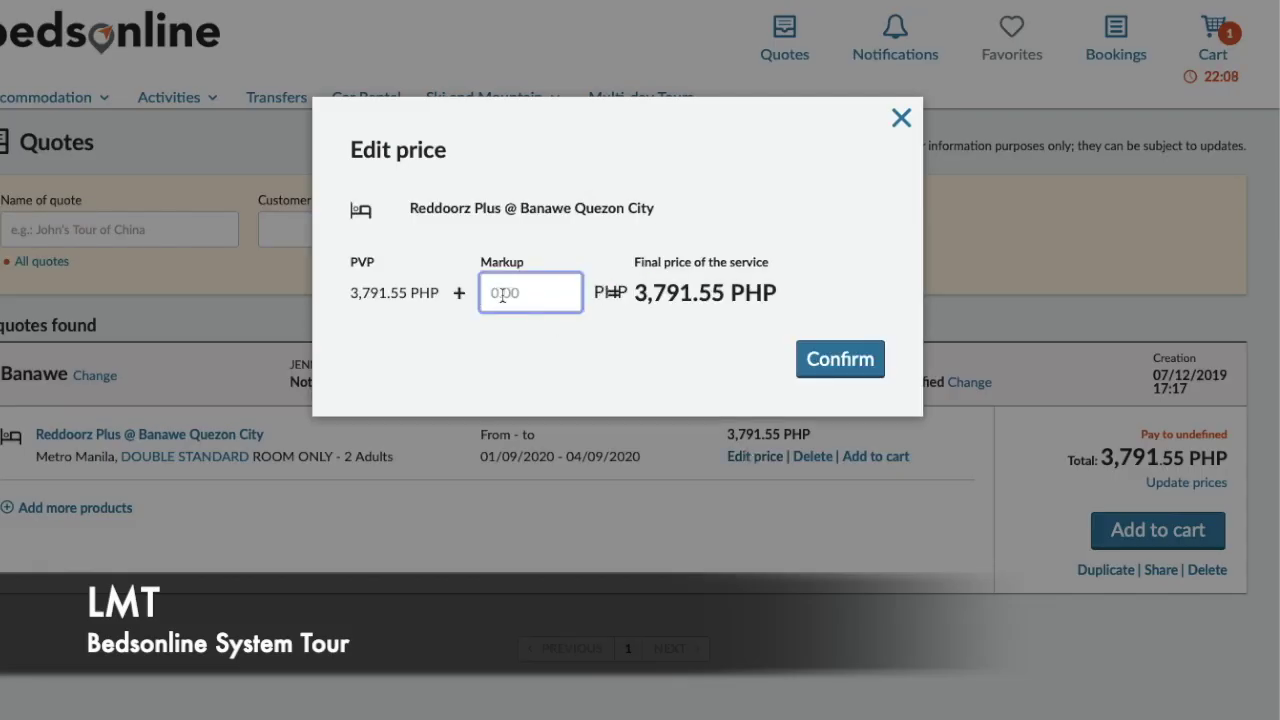
{"action": "left_click_drag", "start_coordinate": [347, 146], "coordinate": [829, 293]}
{"action": "left_click", "coordinate": [586, 323]}
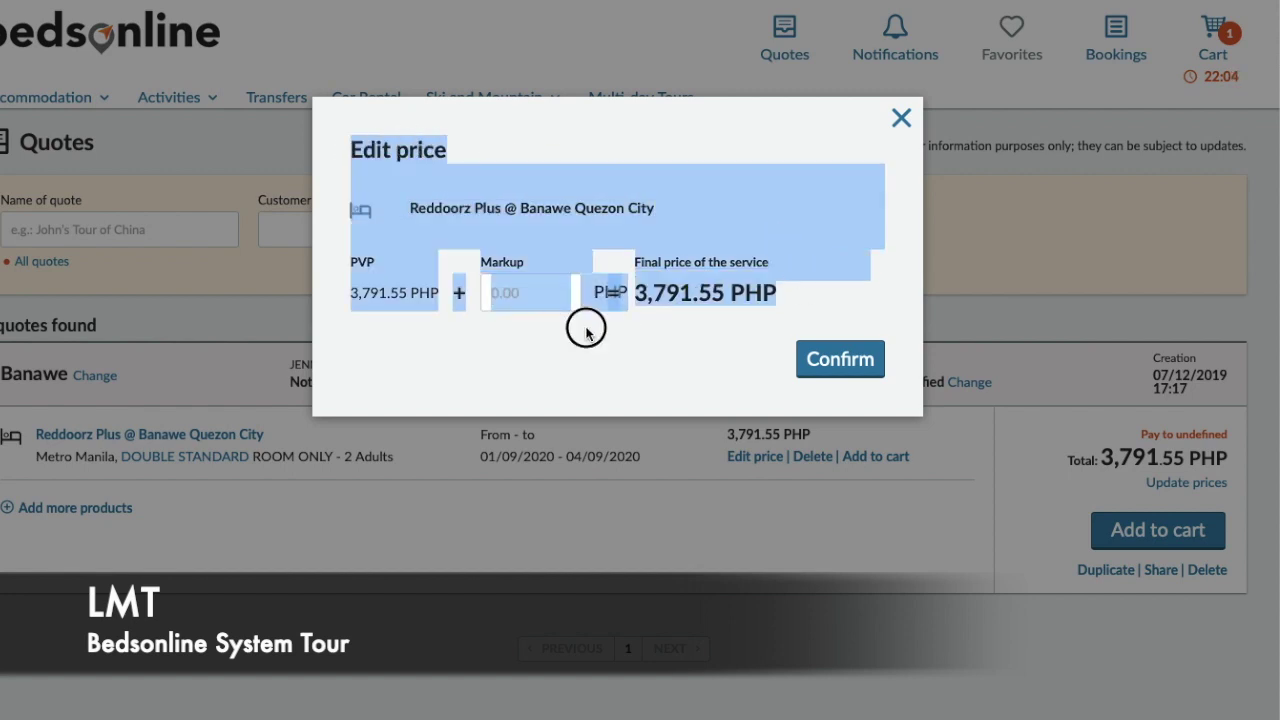
{"action": "left_click", "coordinate": [530, 295]}
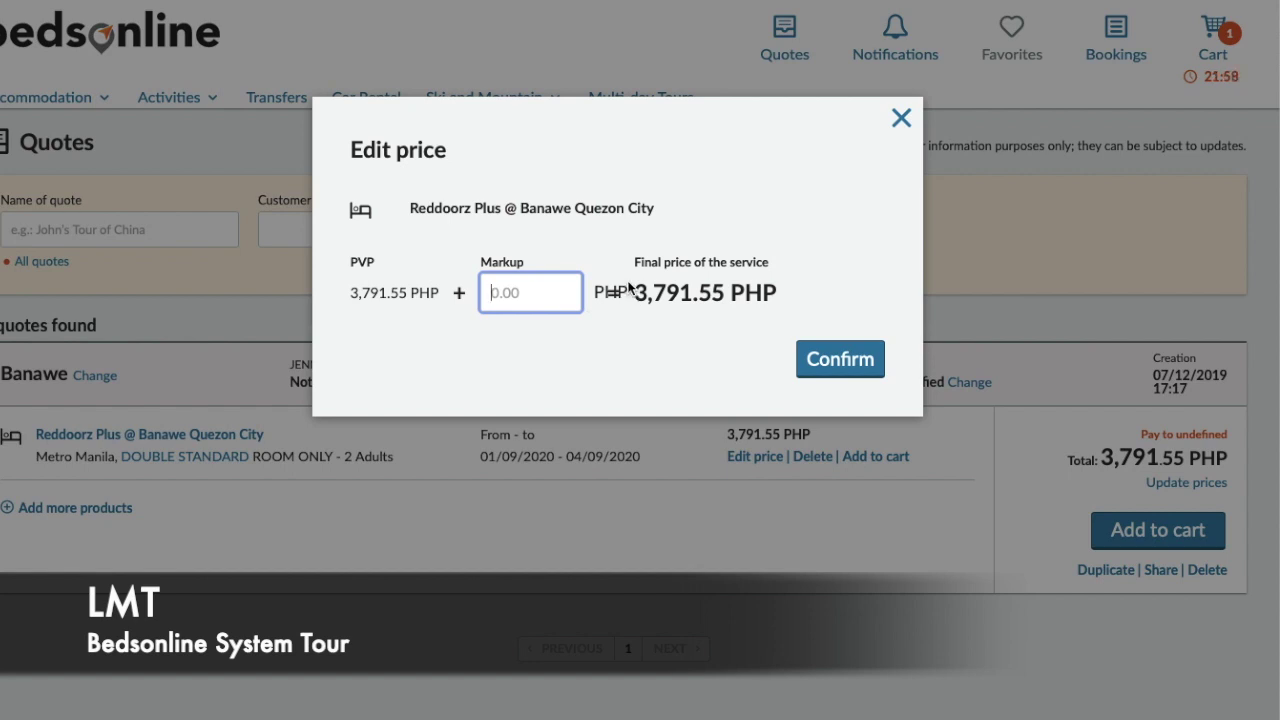
{"action": "type", "text": "50"}
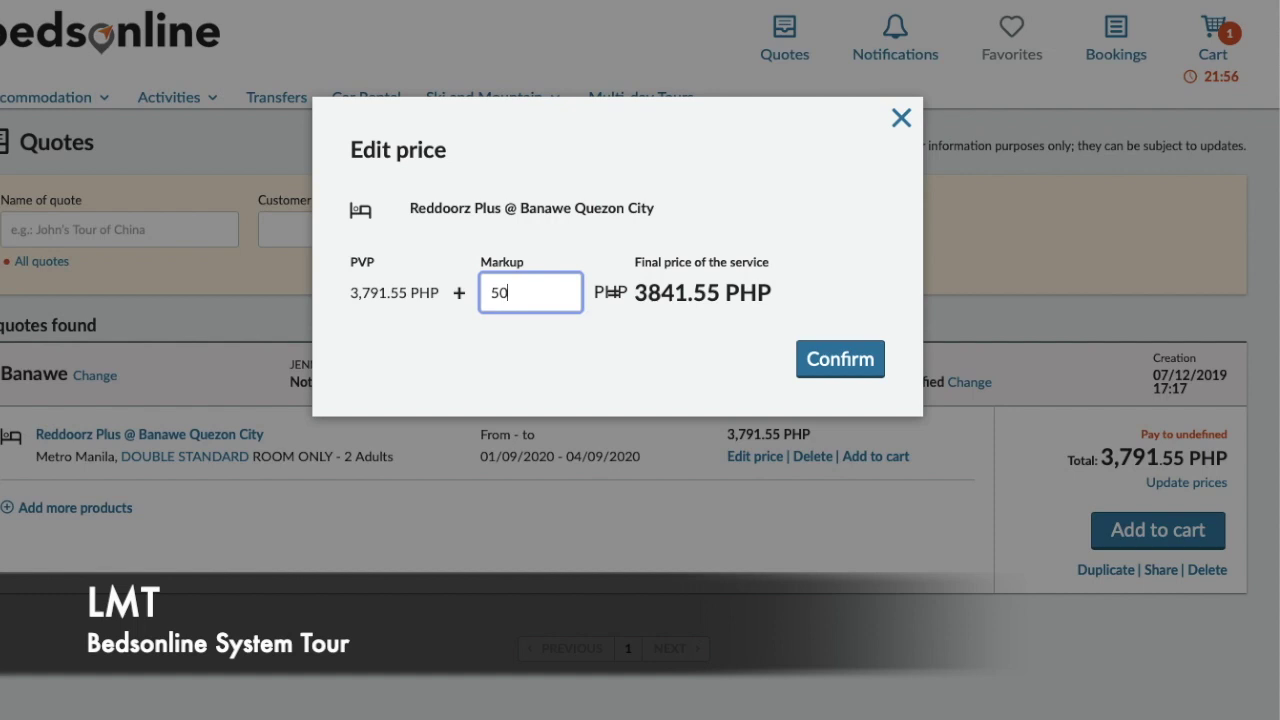
{"action": "left_click", "coordinate": [840, 358]}
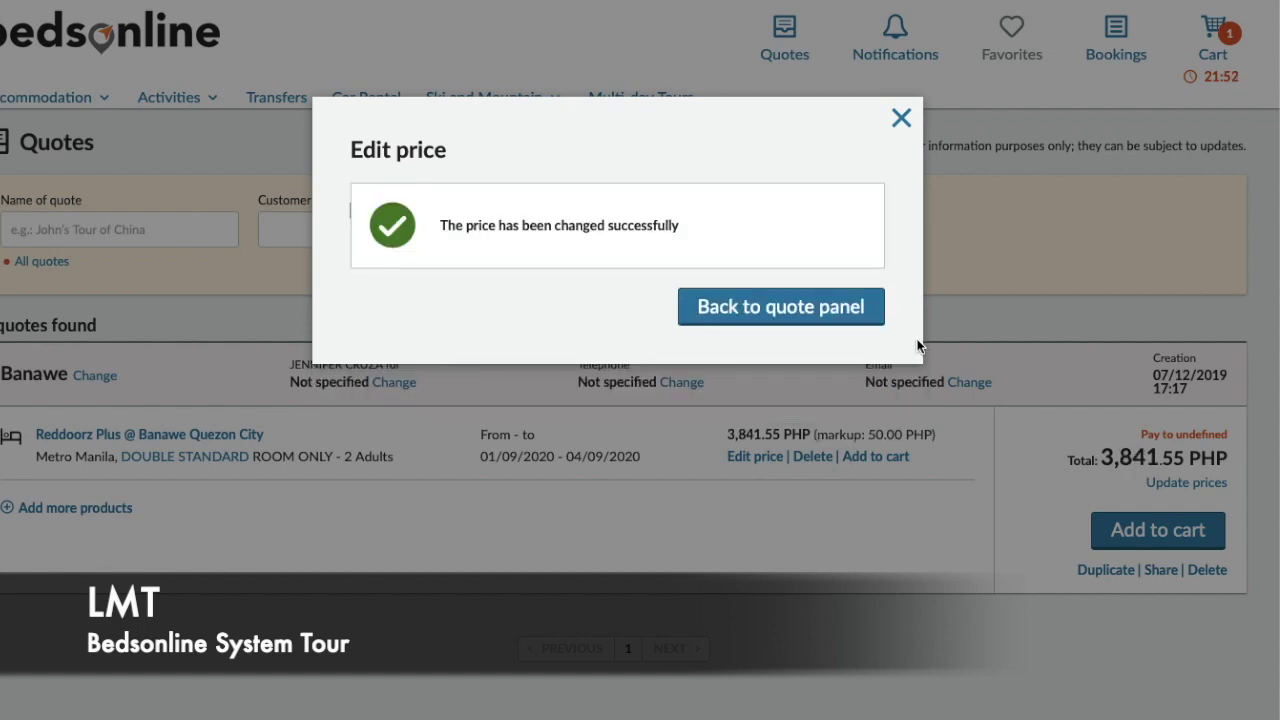
{"action": "left_click", "coordinate": [777, 311]}
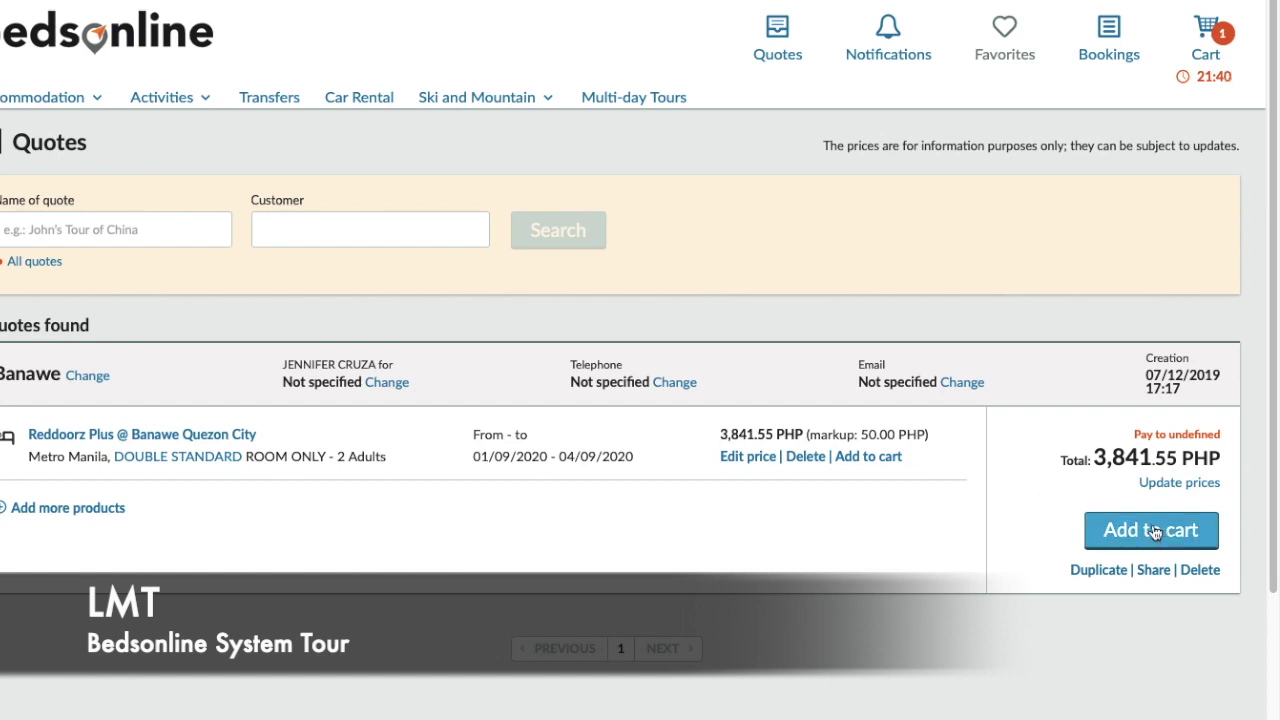
- Open the sharing view of the Banawe quote and review its hotel details, remarks, cancellation fees and total
{"action": "left_click", "coordinate": [1153, 571]}
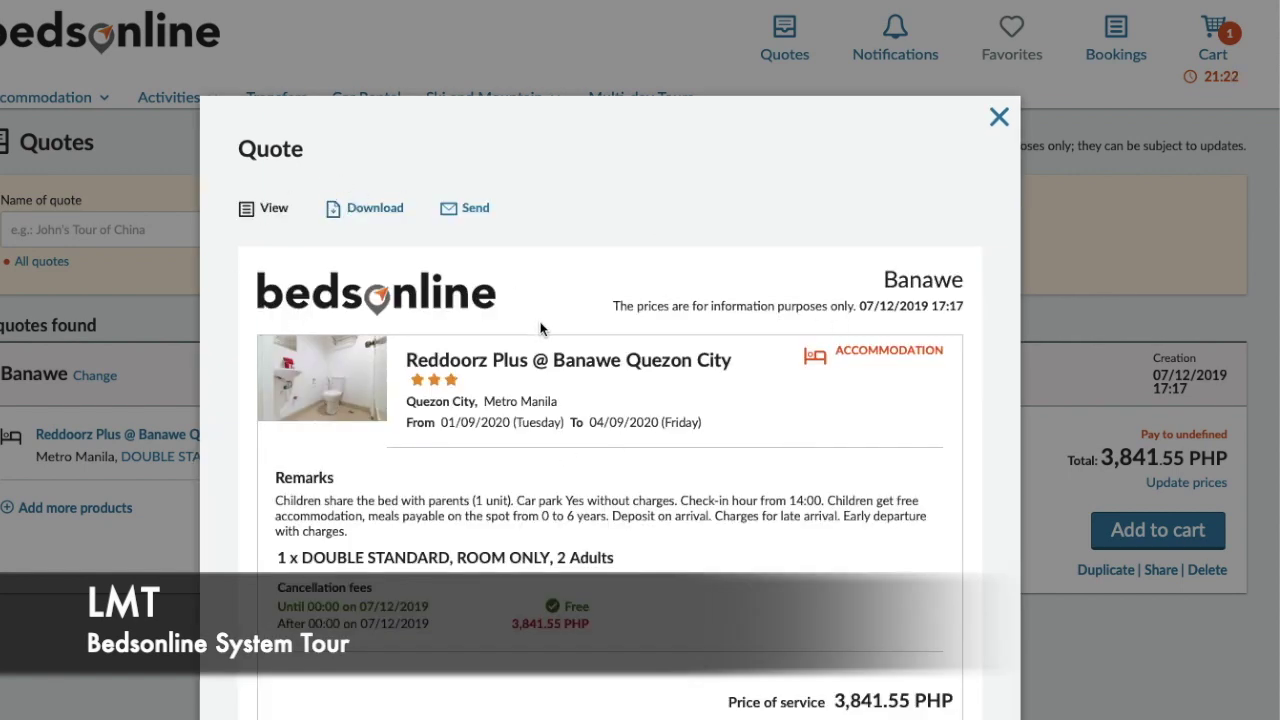
{"action": "scroll", "coordinate": [548, 330], "scroll_direction": "down", "scroll_amount": 3}
{"action": "scroll", "coordinate": [553, 316], "scroll_direction": "up", "scroll_amount": 1}
{"action": "scroll", "coordinate": [553, 310], "scroll_direction": "up", "scroll_amount": 1}
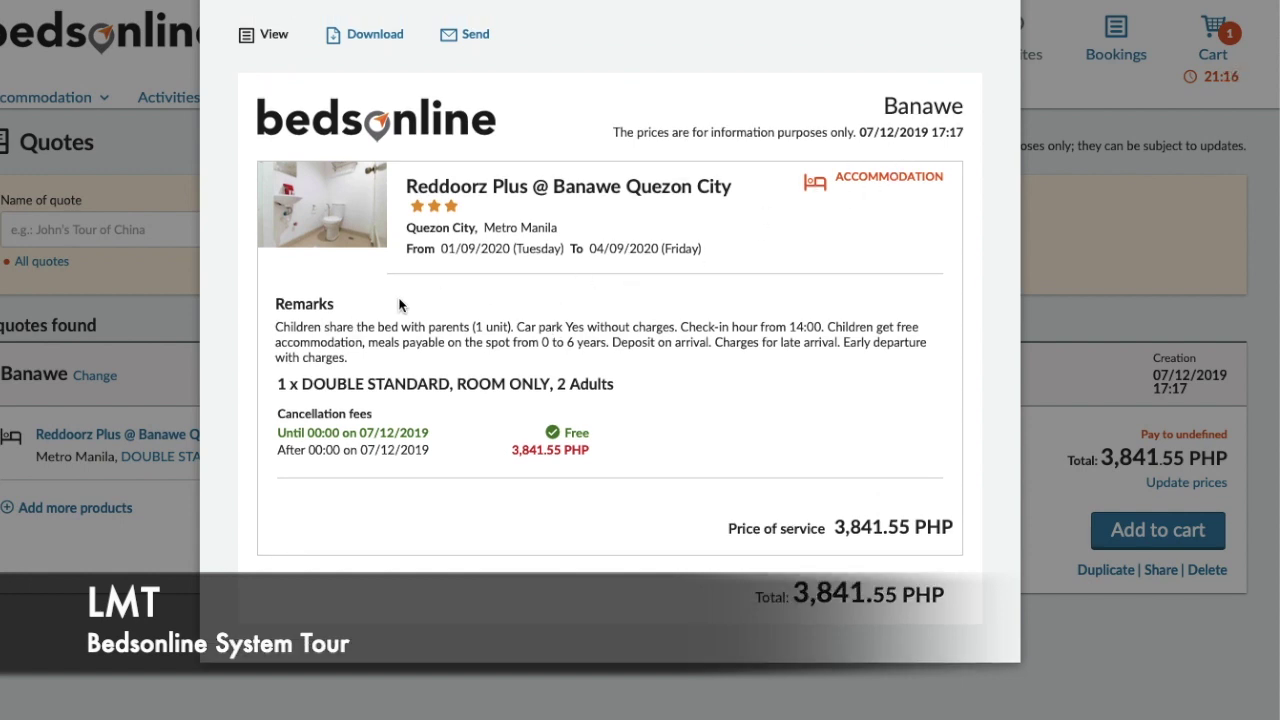
{"action": "scroll", "coordinate": [612, 318], "scroll_direction": "up", "scroll_amount": 2}
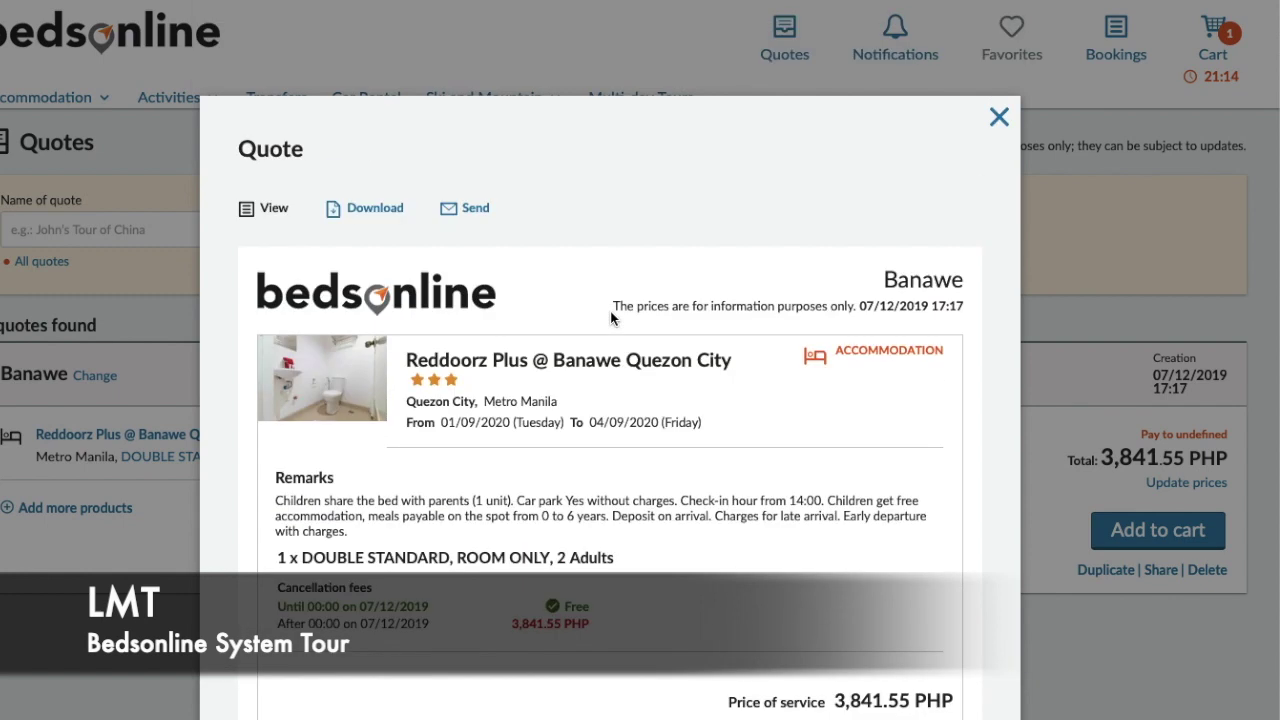
{"action": "scroll", "coordinate": [612, 318], "scroll_direction": "up", "scroll_amount": 1}
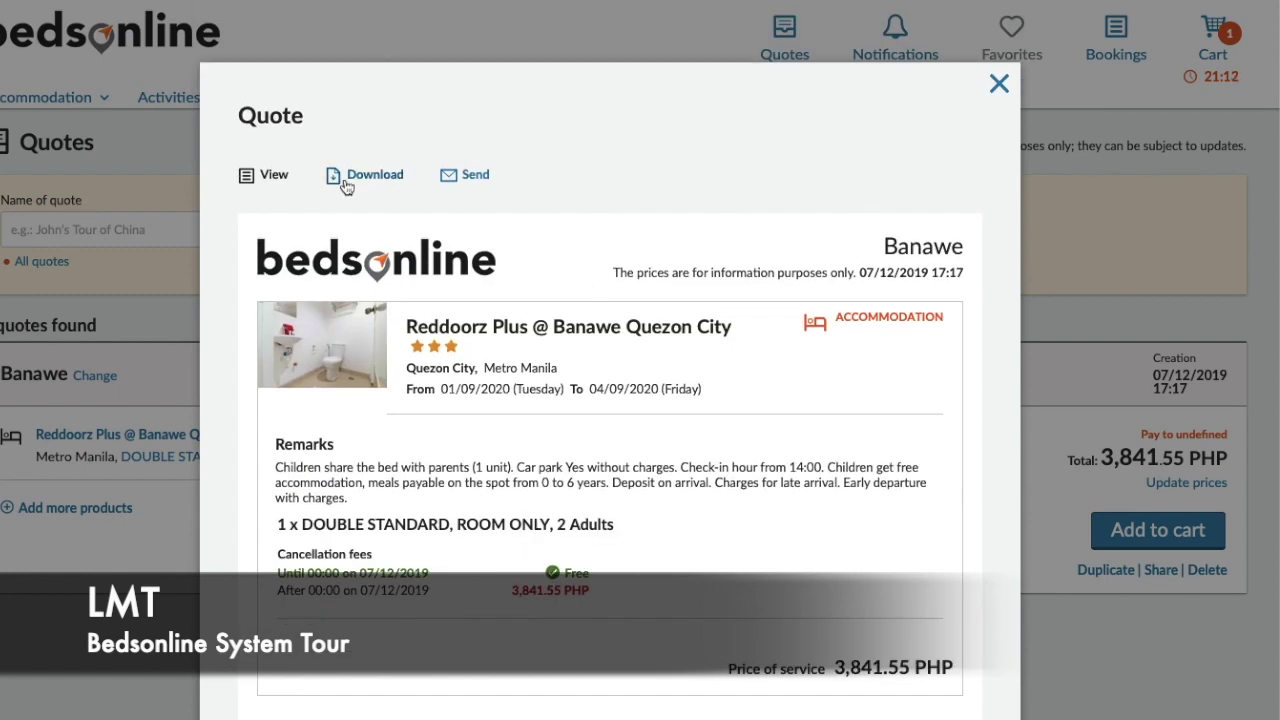
{"action": "scroll", "coordinate": [654, 359], "scroll_direction": "up", "scroll_amount": 1}
{"action": "scroll", "coordinate": [654, 360], "scroll_direction": "down", "scroll_amount": 3}
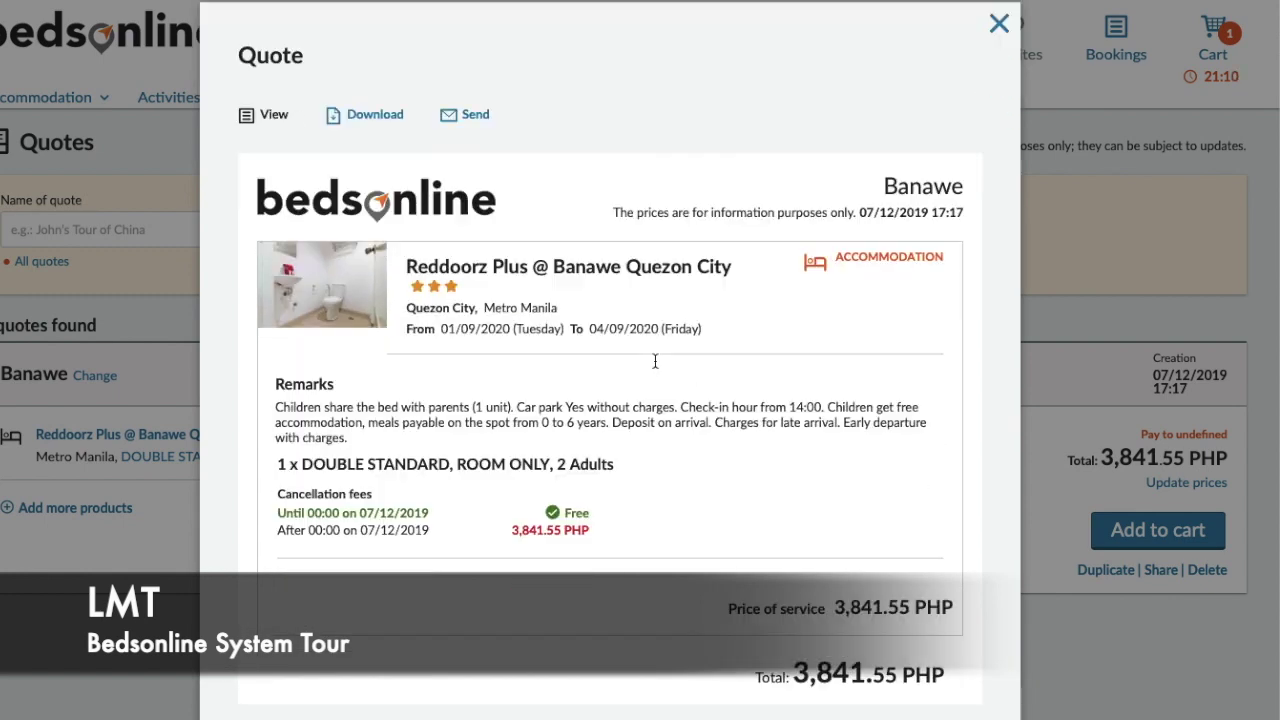
{"action": "scroll", "coordinate": [654, 359], "scroll_direction": "up", "scroll_amount": 2}
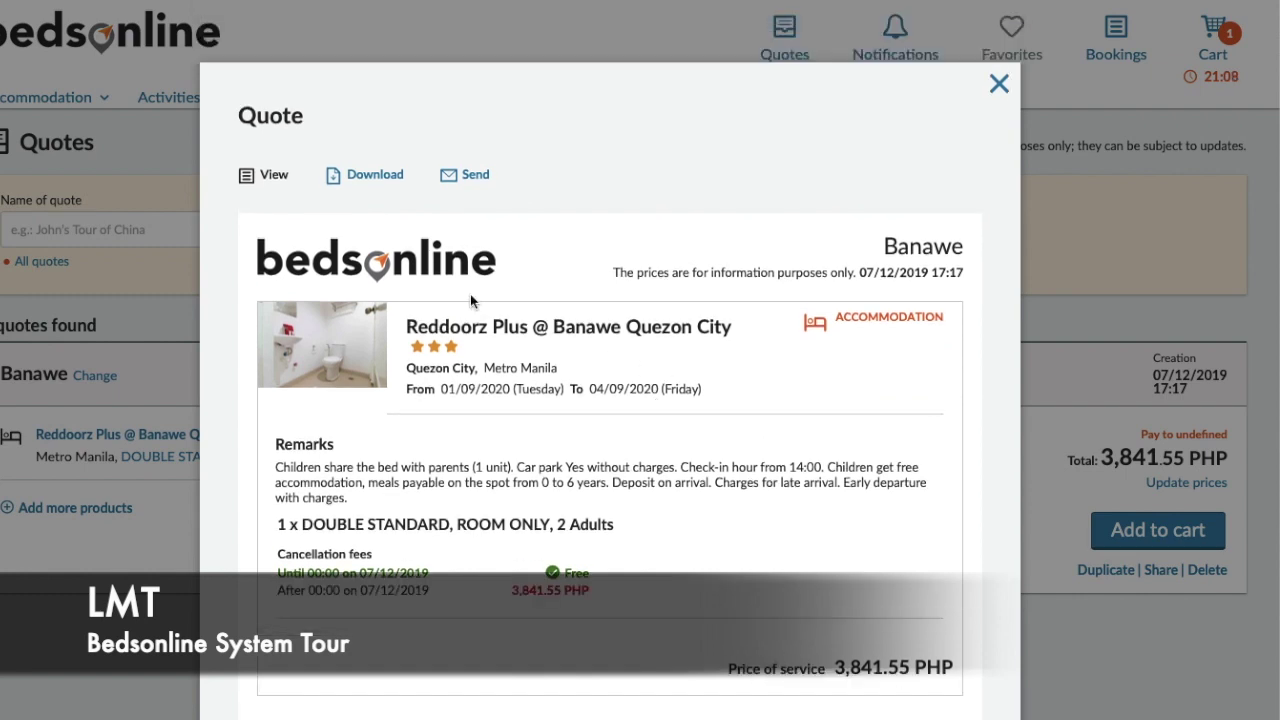
- Download the Banawe quote and open its email sending form
{"action": "left_click", "coordinate": [365, 180]}
{"action": "left_click", "coordinate": [470, 172]}
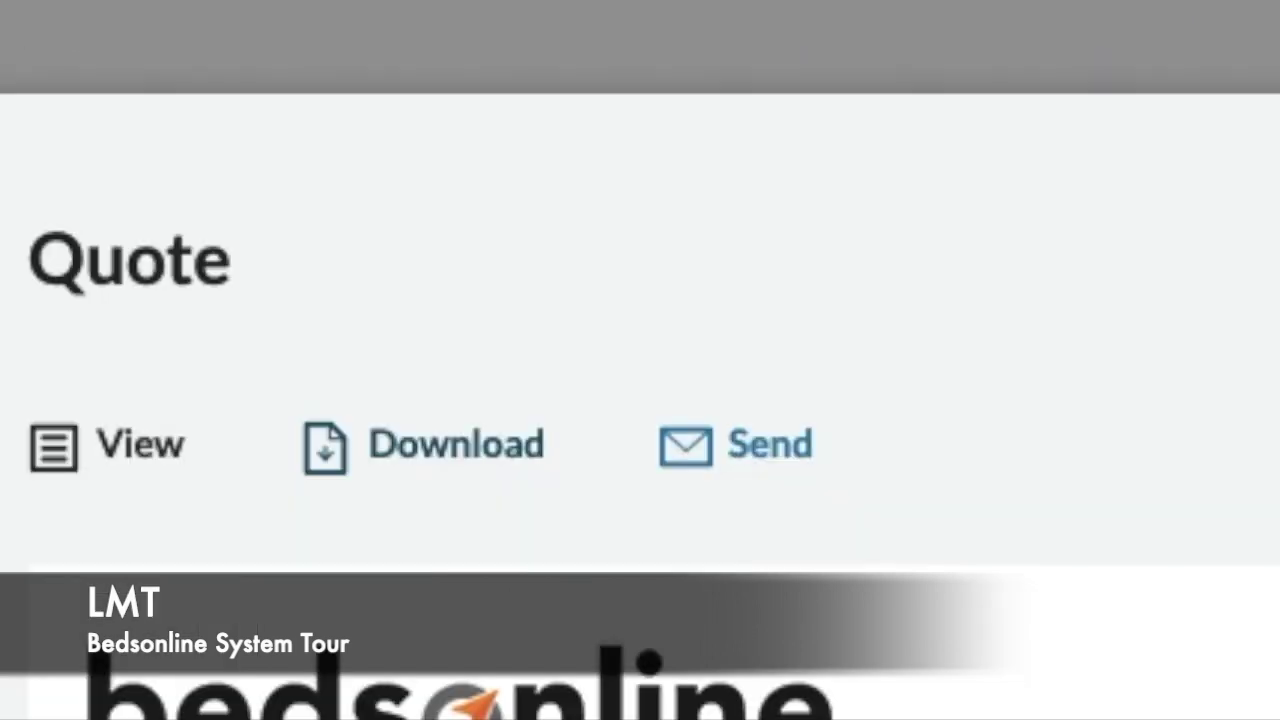
{"action": "left_click", "coordinate": [468, 174]}
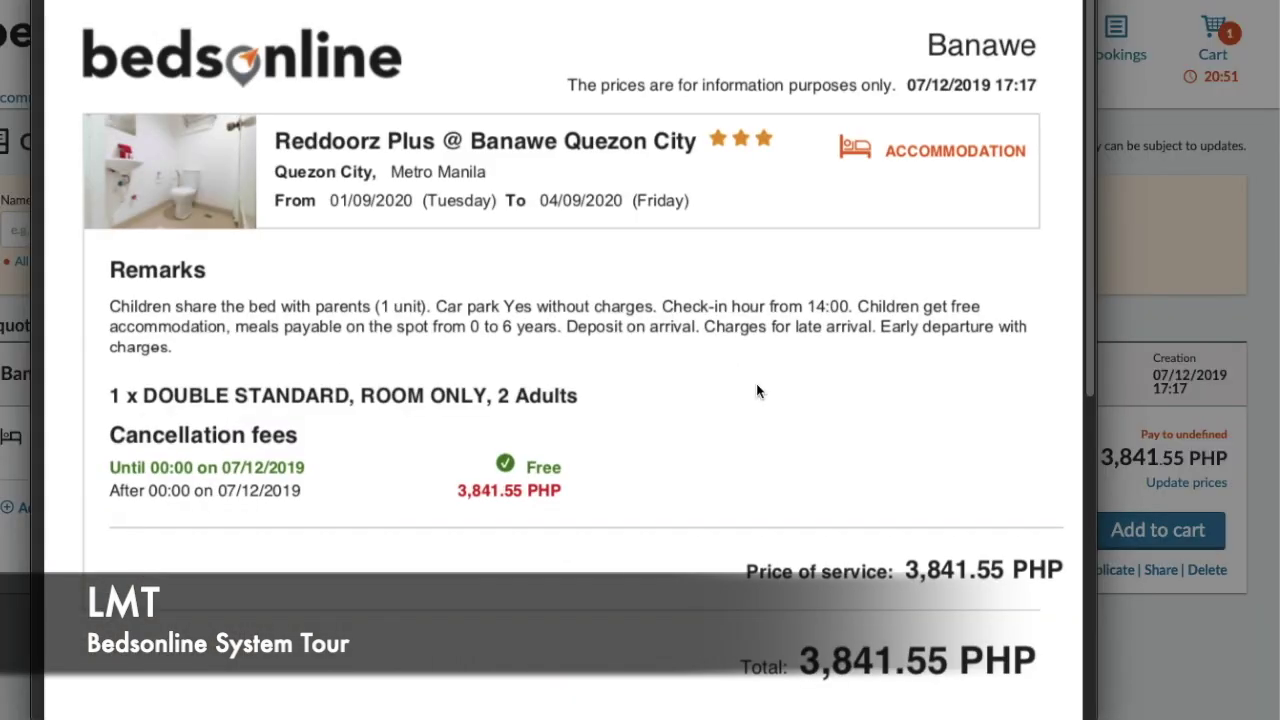
- Examine the downloaded quote document, including its remarks, cancellation fees, price of service and total
{"action": "scroll", "coordinate": [803, 250], "scroll_direction": "down", "scroll_amount": 5}
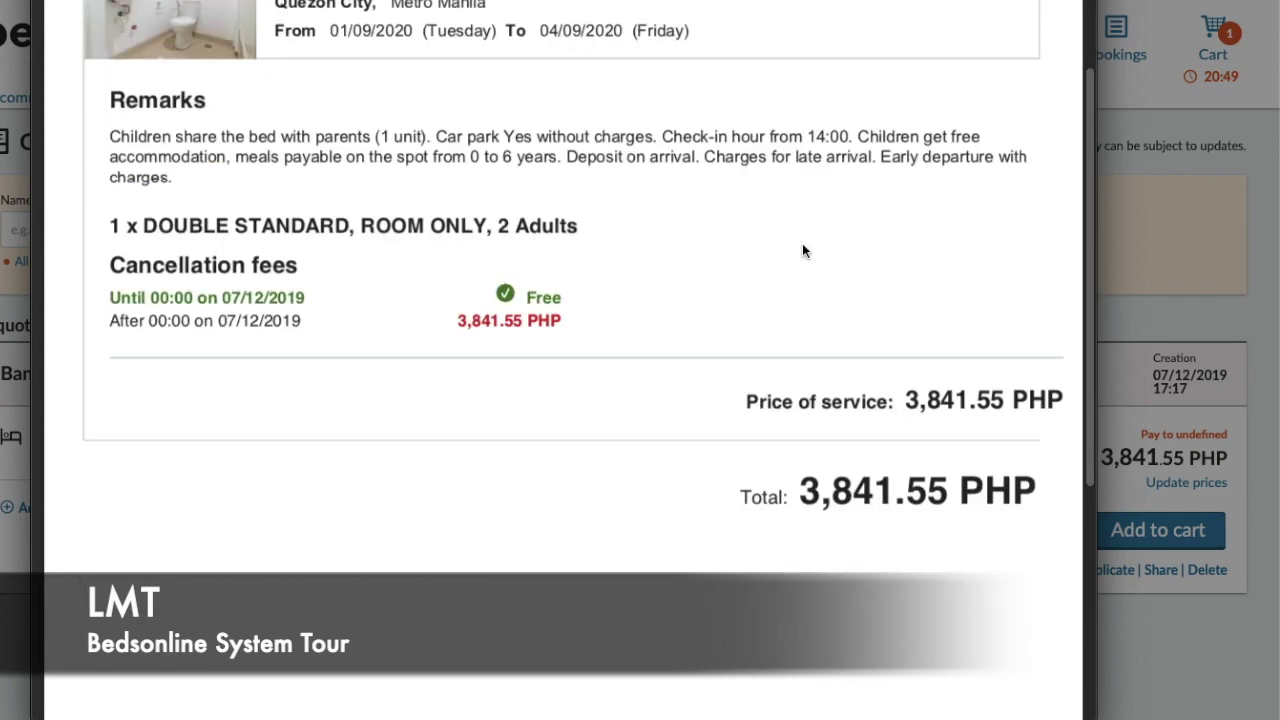
{"action": "scroll", "coordinate": [802, 248], "scroll_direction": "up", "scroll_amount": 5}
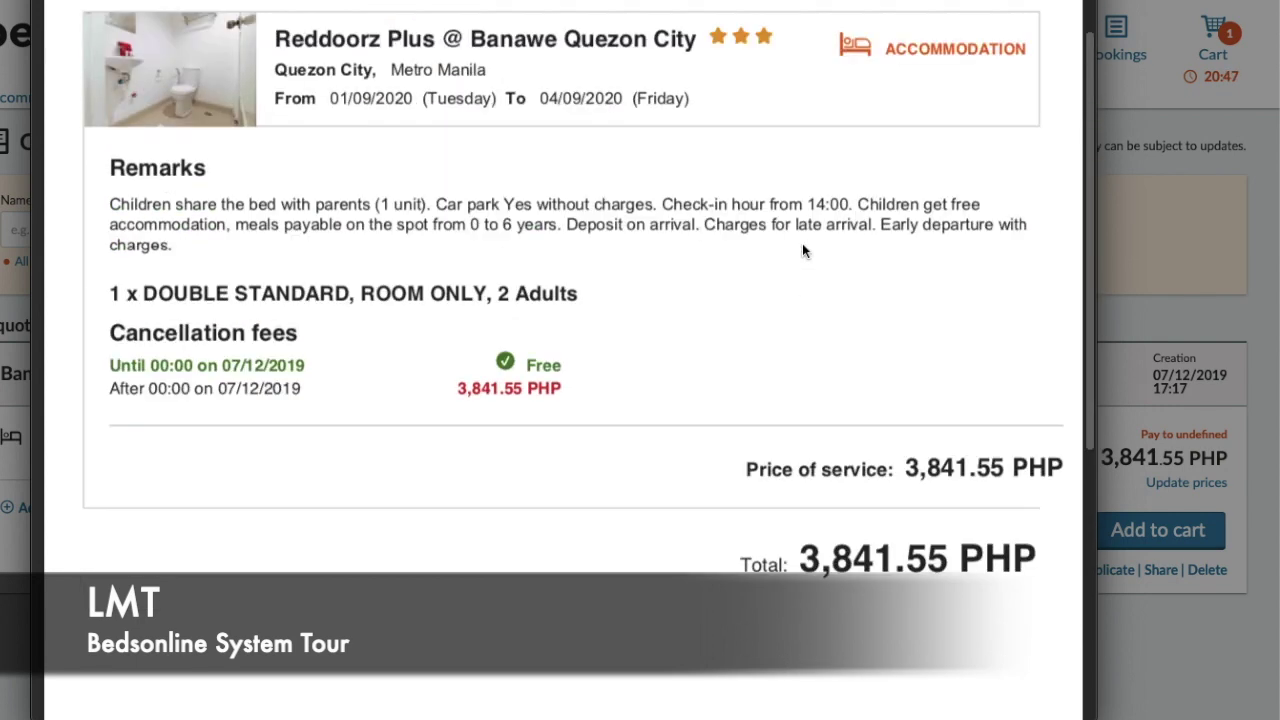
{"action": "scroll", "coordinate": [802, 248], "scroll_direction": "down", "scroll_amount": 2}
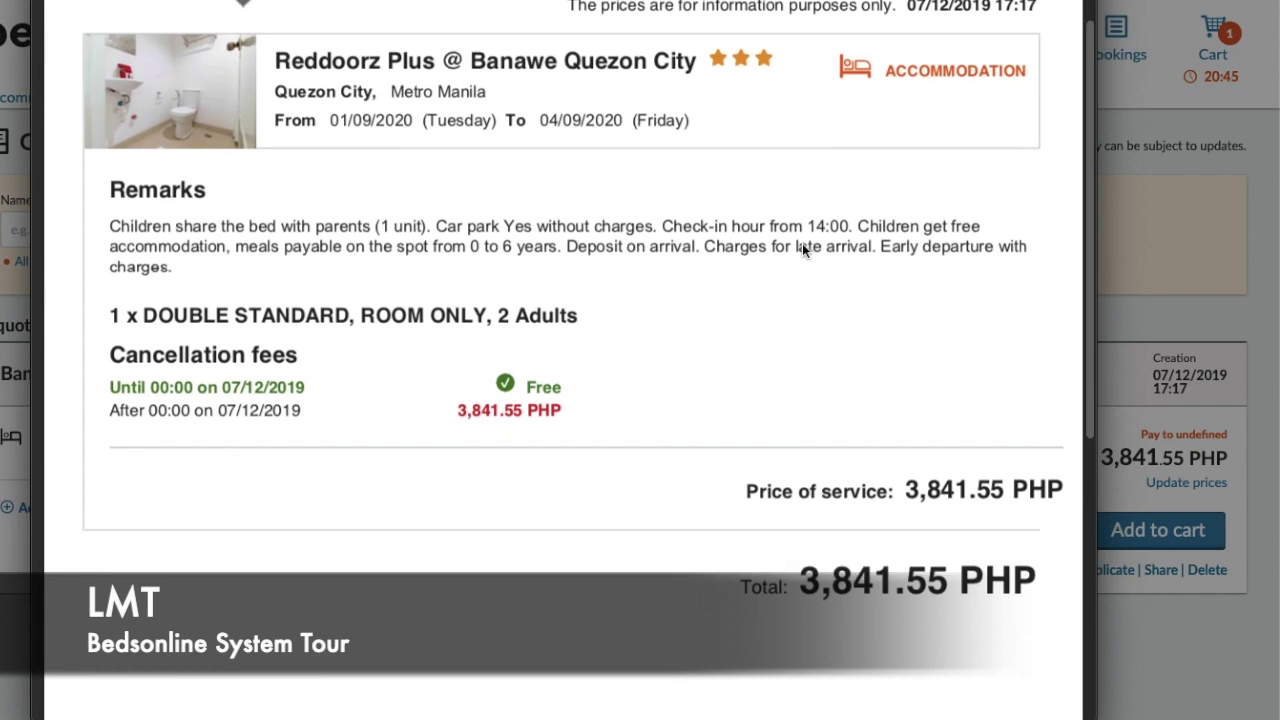
{"action": "mouse_move", "coordinate": [905, 490]}
{"action": "left_mouse_down"}
{"action": "mouse_move", "coordinate": [1074, 487]}
{"action": "mouse_move", "coordinate": [905, 489]}
{"action": "left_mouse_up"}
{"action": "scroll", "coordinate": [885, 535], "scroll_direction": "up", "scroll_amount": 2}
{"action": "scroll", "coordinate": [885, 535], "scroll_direction": "down", "scroll_amount": 3}
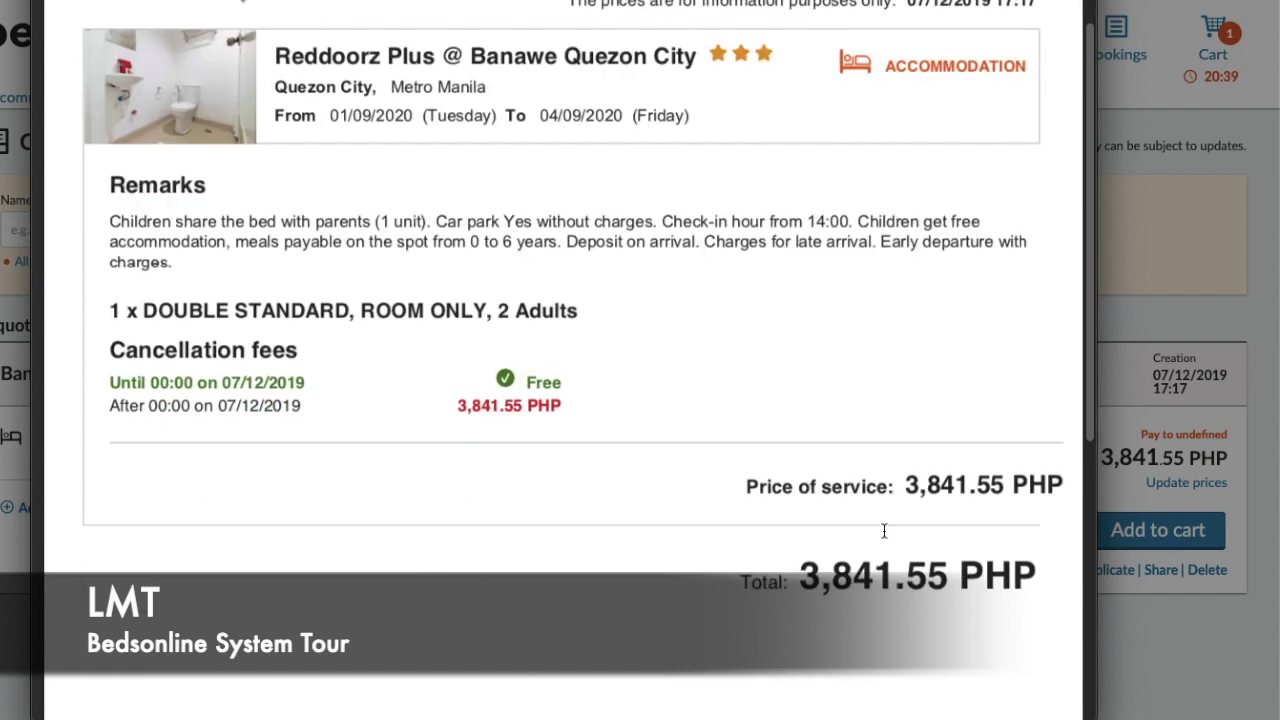
{"action": "scroll", "coordinate": [880, 488], "scroll_direction": "up", "scroll_amount": 2}
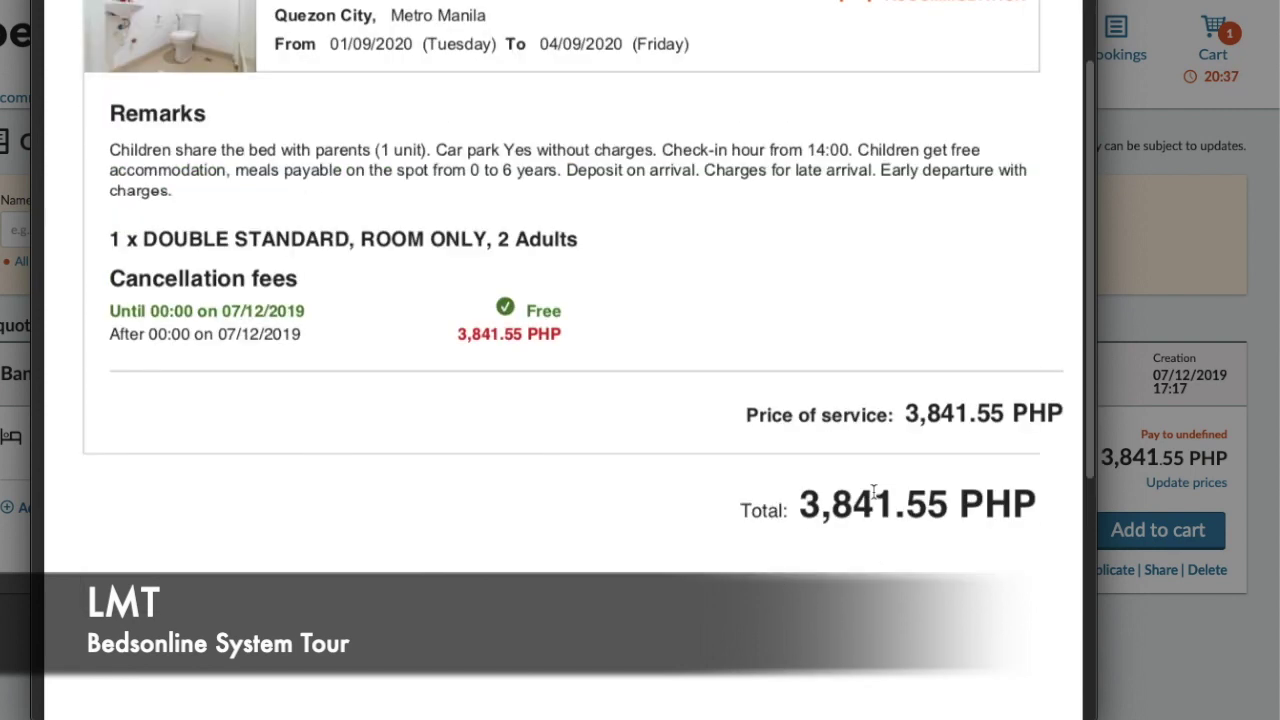
{"action": "left_click_drag", "start_coordinate": [803, 511], "coordinate": [989, 491]}
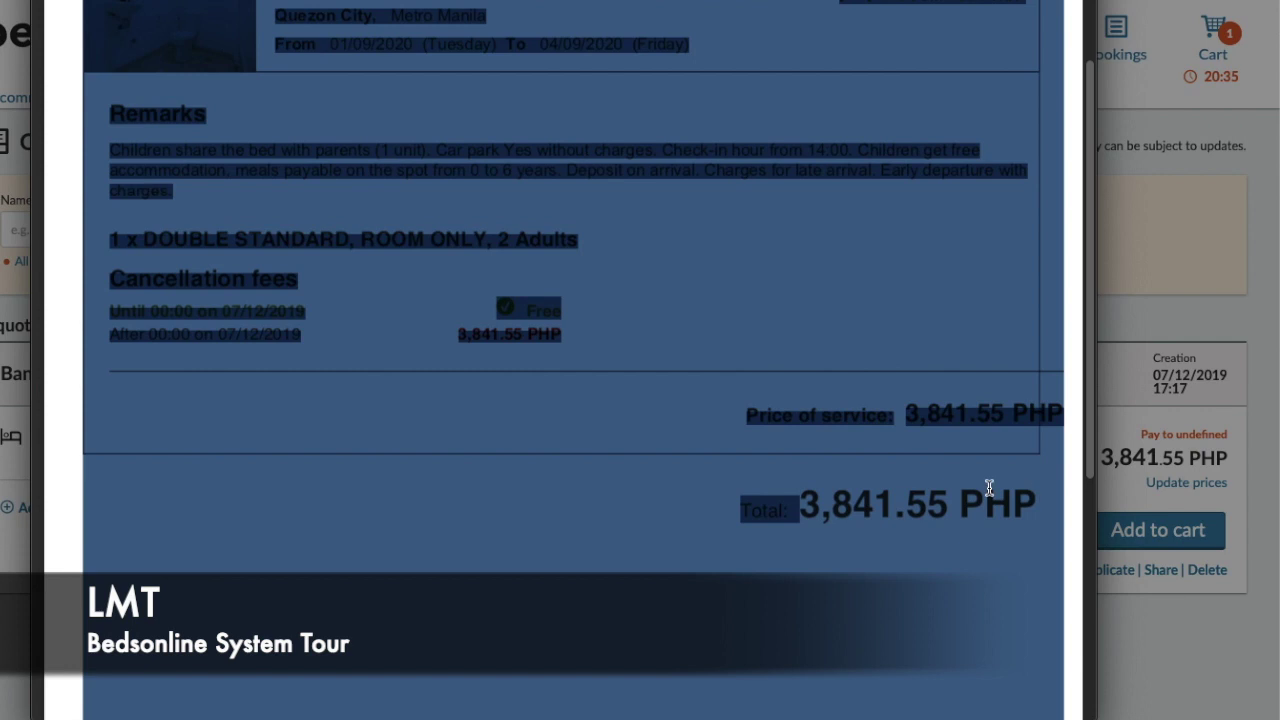
{"action": "left_click", "coordinate": [840, 503]}
{"action": "scroll", "coordinate": [791, 500], "scroll_direction": "up", "scroll_amount": 3}
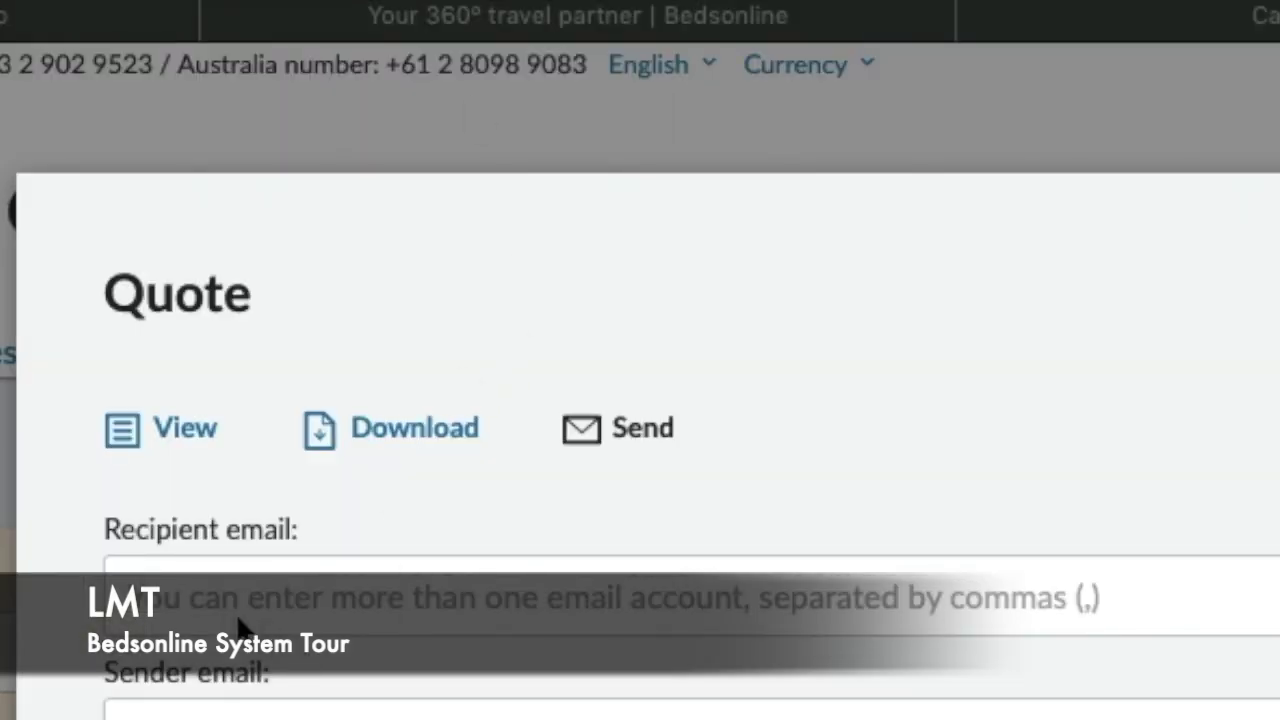
- Check the recipient and sender email fields of the quote's sending form and close it without sending
{"action": "left_click", "coordinate": [165, 598]}
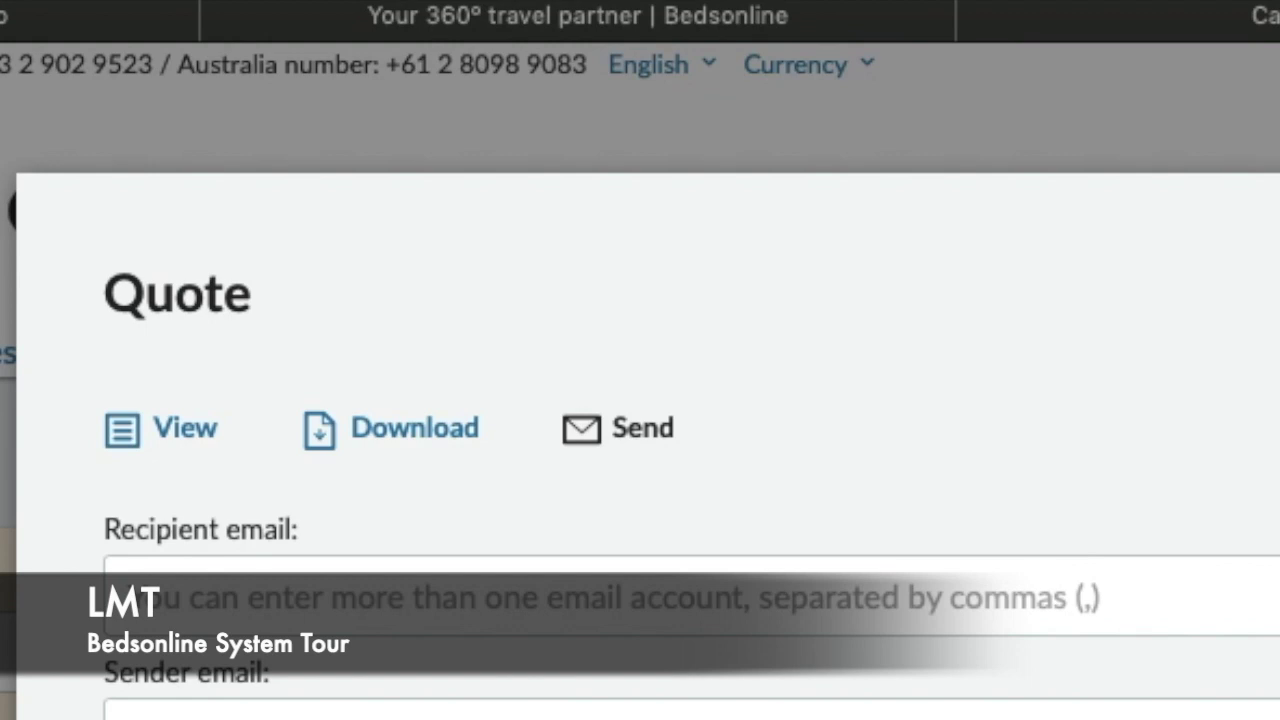
{"action": "left_click", "coordinate": [673, 716]}
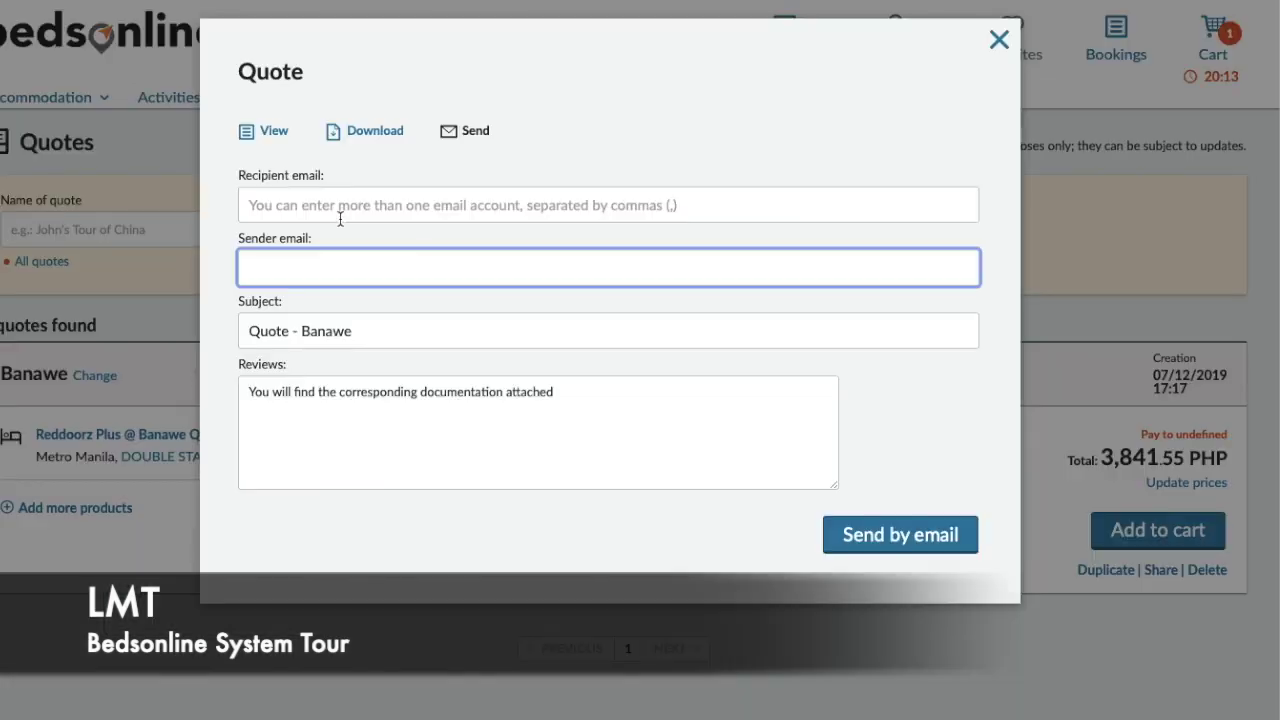
{"action": "left_click", "coordinate": [337, 576]}
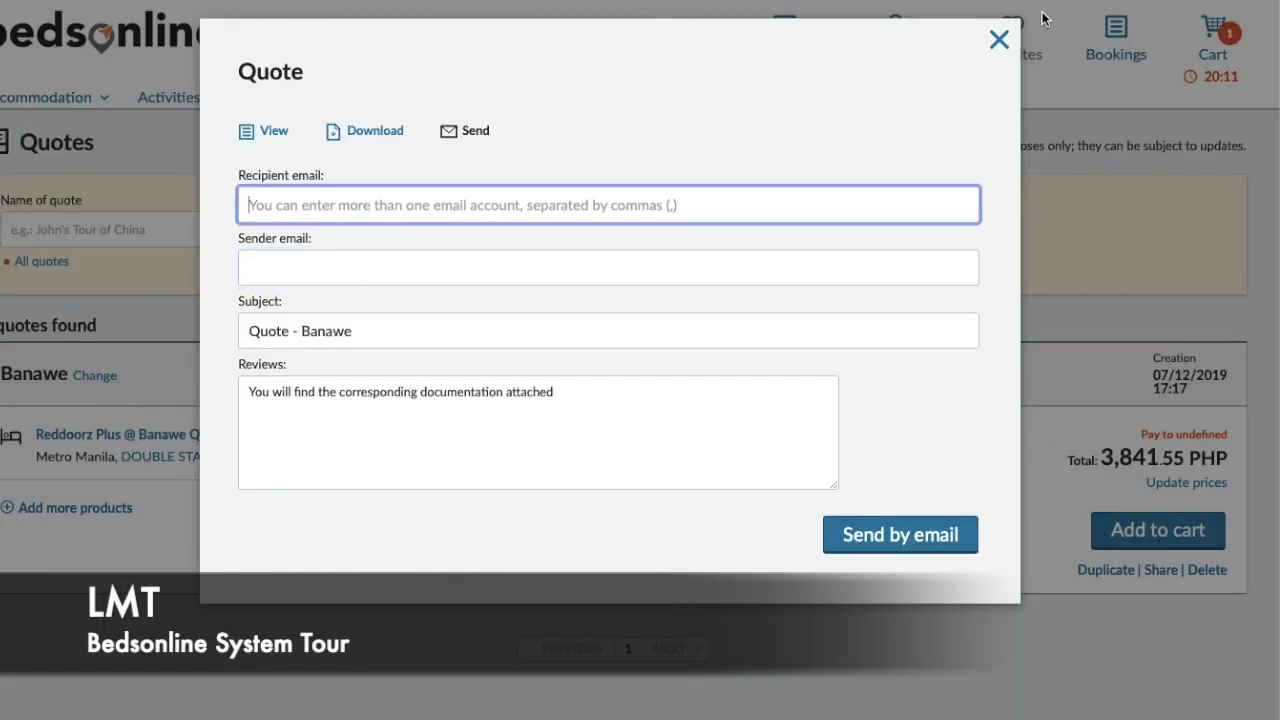
{"action": "left_click", "coordinate": [997, 40]}
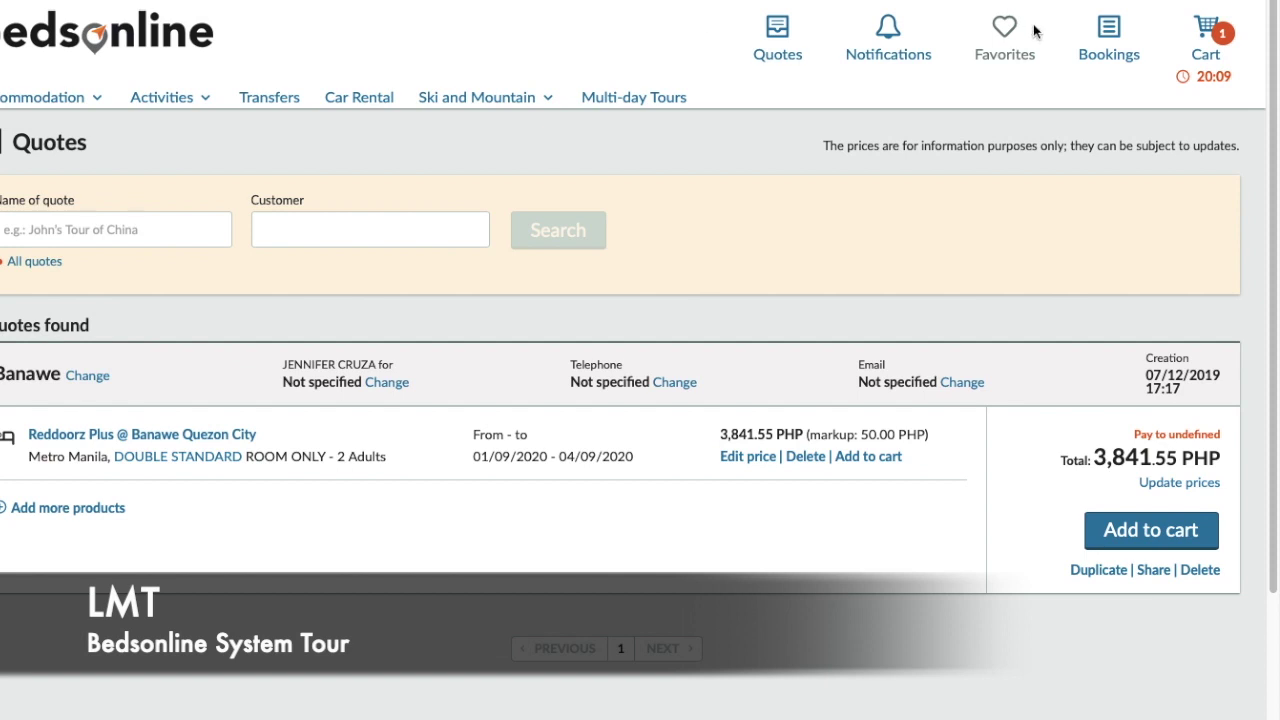
- Open the Bookings page and look up confirmed bookings from the last 30 days and cancellation charges for the next 7 days
{"action": "left_click", "coordinate": [1112, 40]}
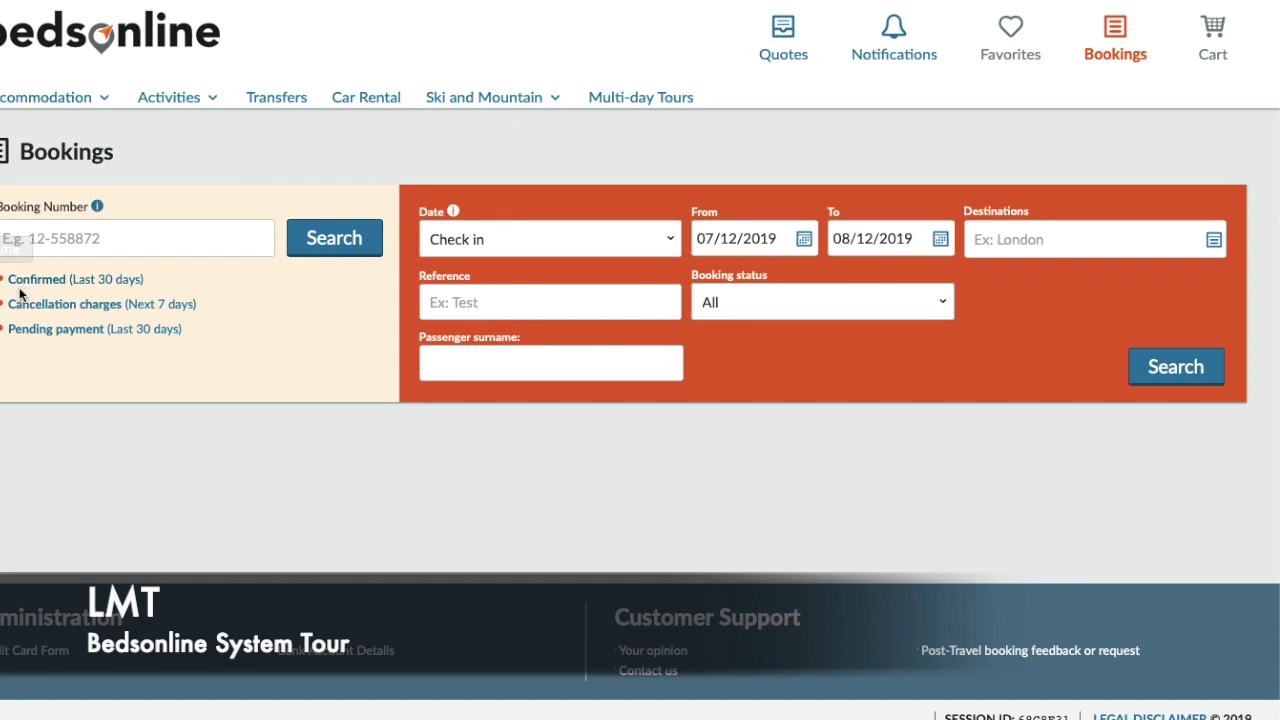
{"action": "left_click", "coordinate": [53, 285]}
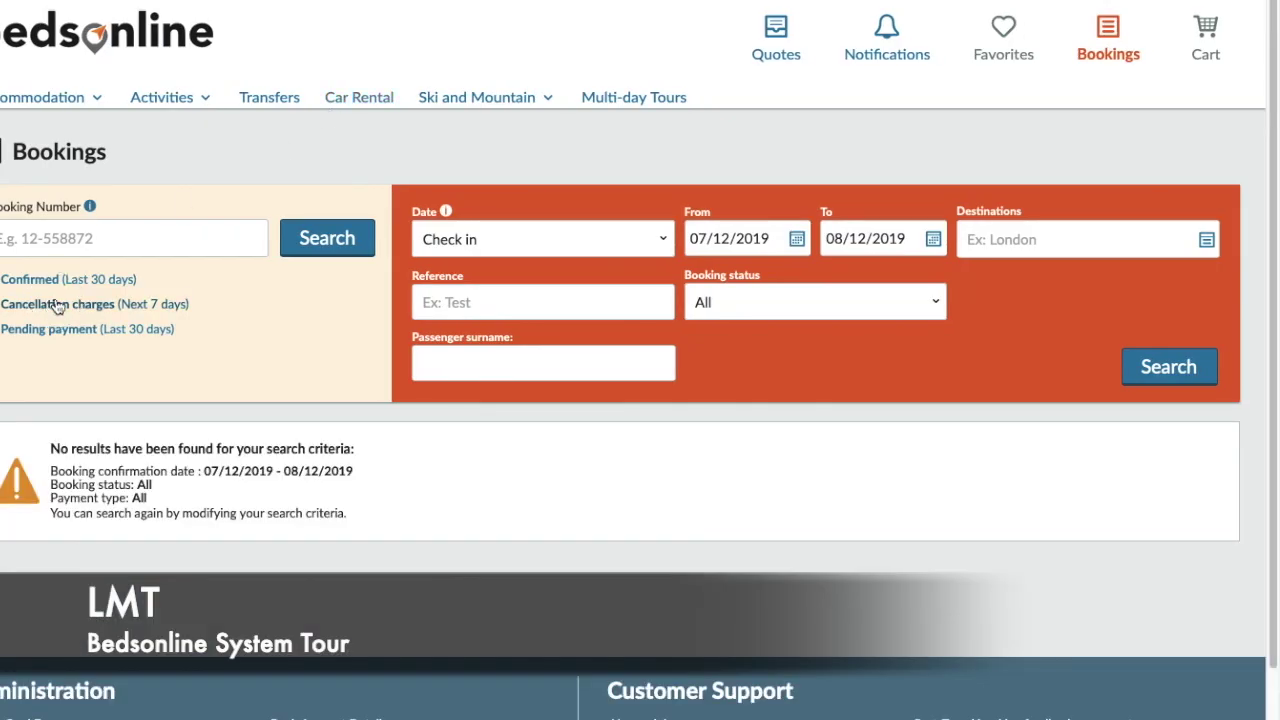
{"action": "left_click", "coordinate": [57, 305]}
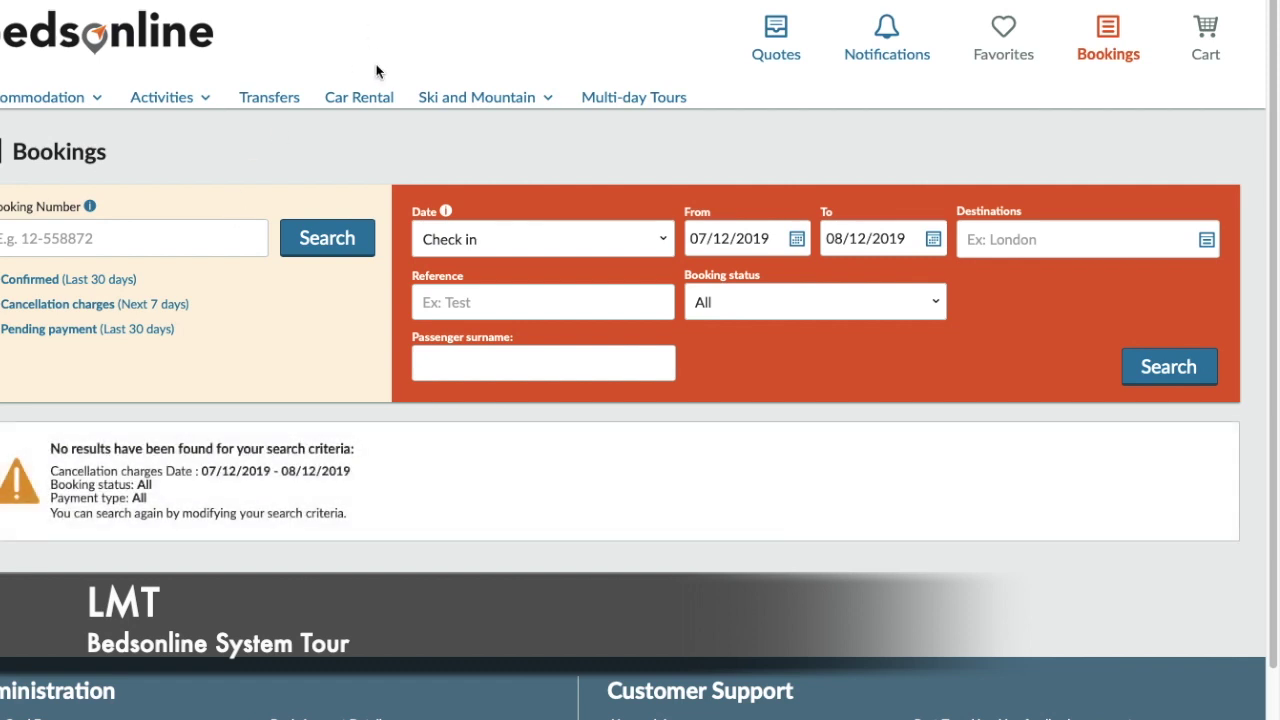
{"action": "mouse_move", "coordinate": [45, 98]}
{"action": "scroll", "coordinate": [836, 338], "scroll_direction": "down", "scroll_amount": 1}
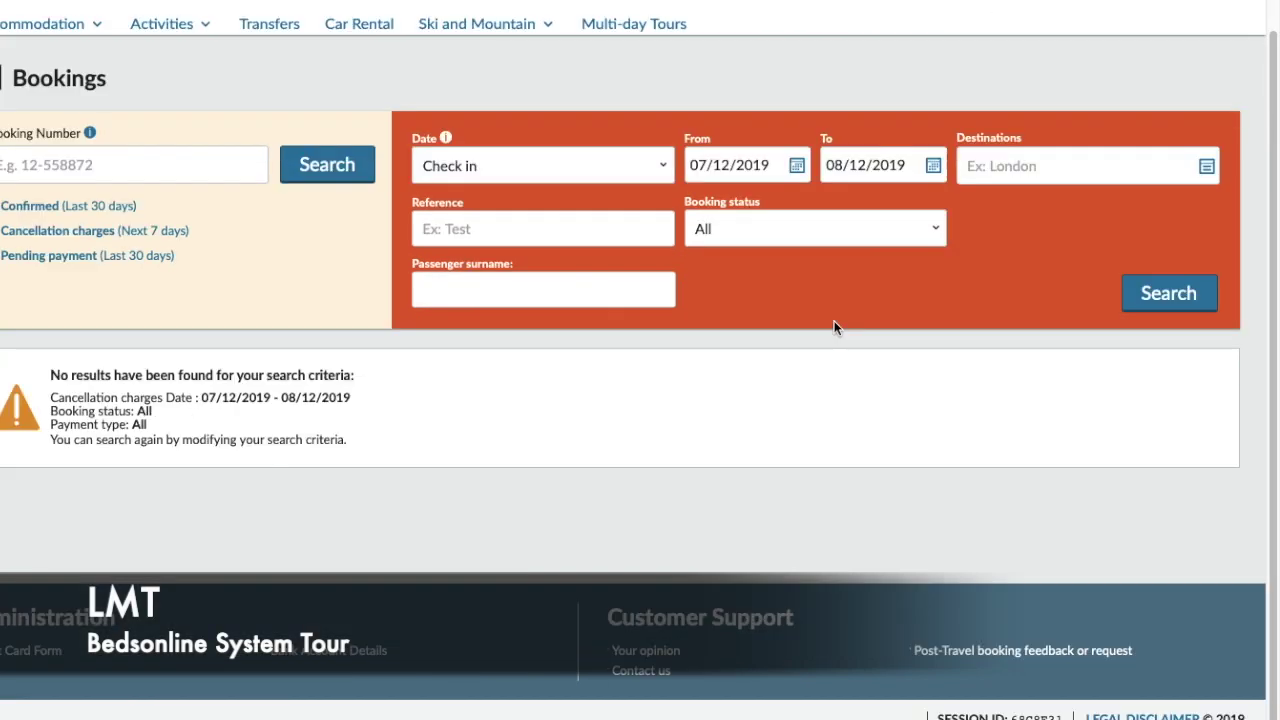